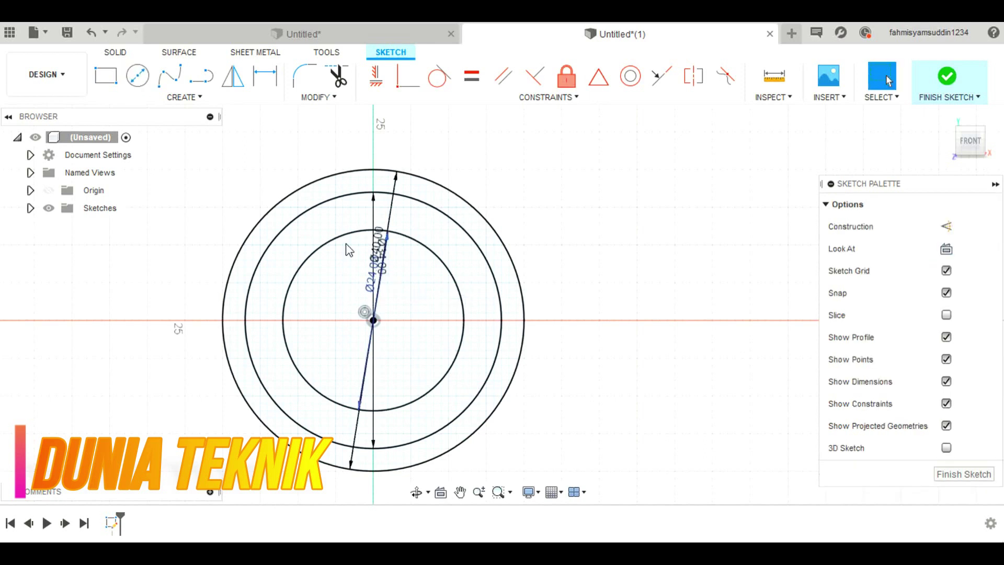
left_click(201, 76)
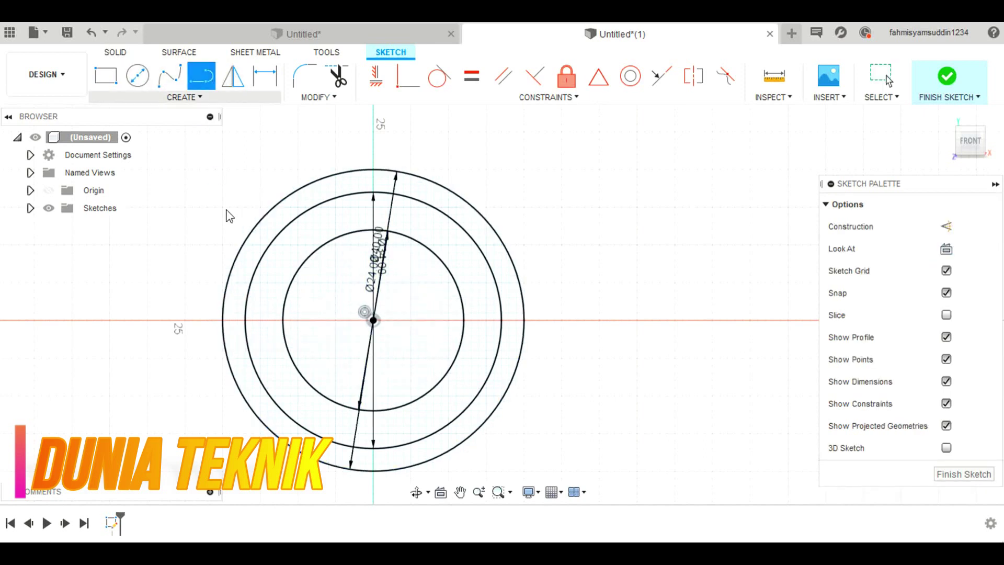
left_click(519, 318)
key("Escape")
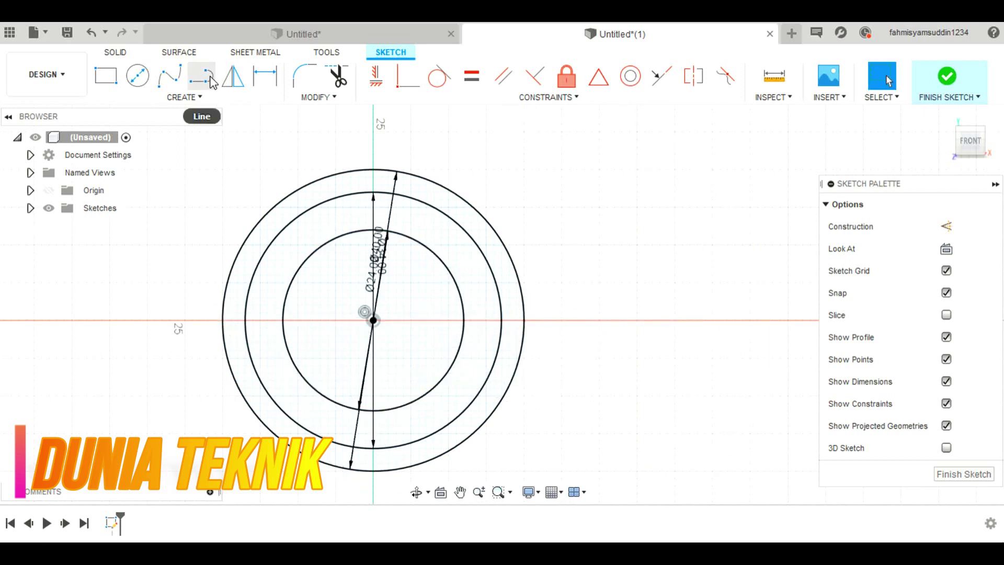
Step: Draw horizontal lines from the common centre to both sides of the outermost circle, splitting the three circles in half
left_click(373, 320)
left_click(223, 320)
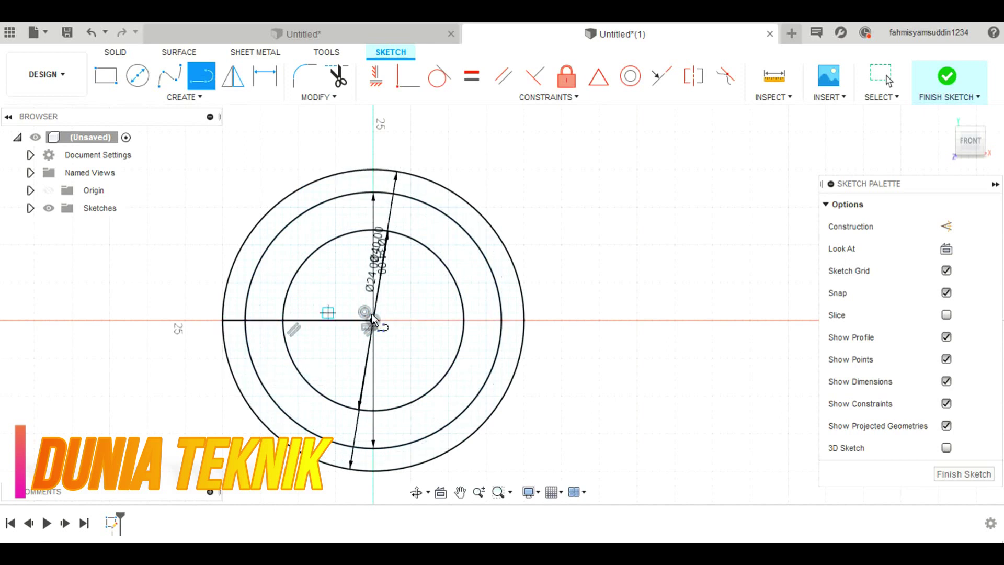
left_click(523, 320)
key("Escape")
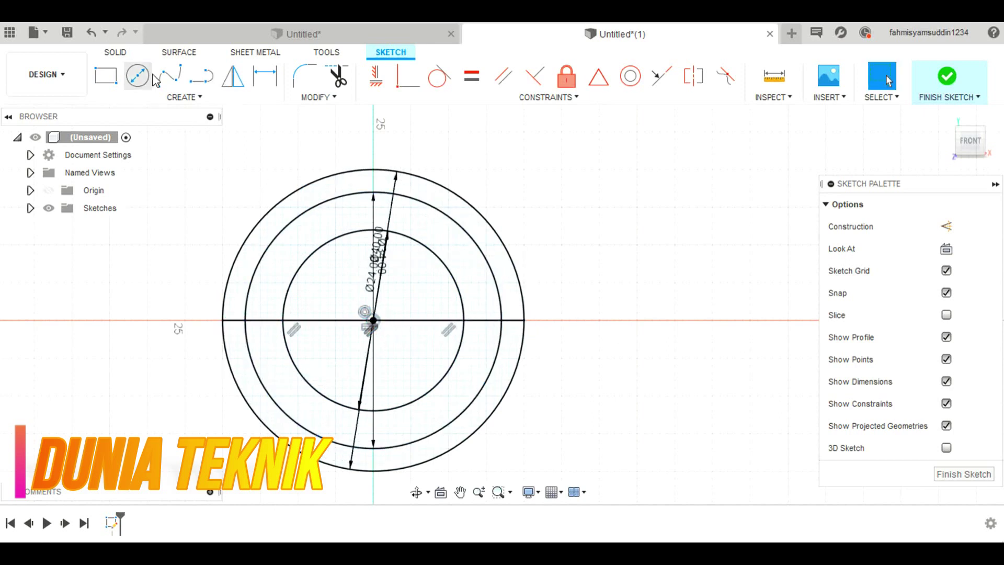
Step: Trim away the upper halves of the three concentric circles
left_click(349, 78)
left_click(366, 170)
left_click(378, 191)
left_click(384, 230)
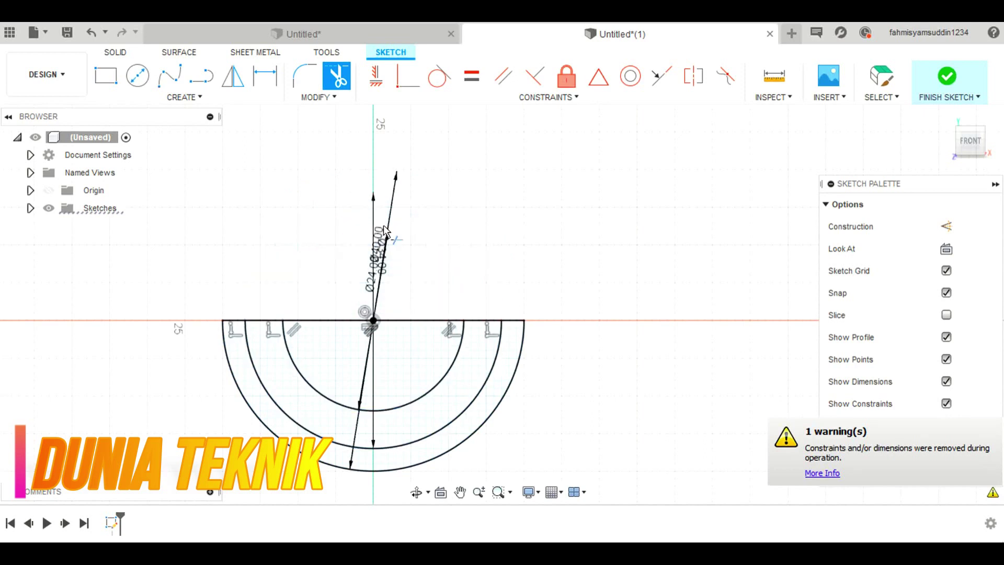
key("Escape")
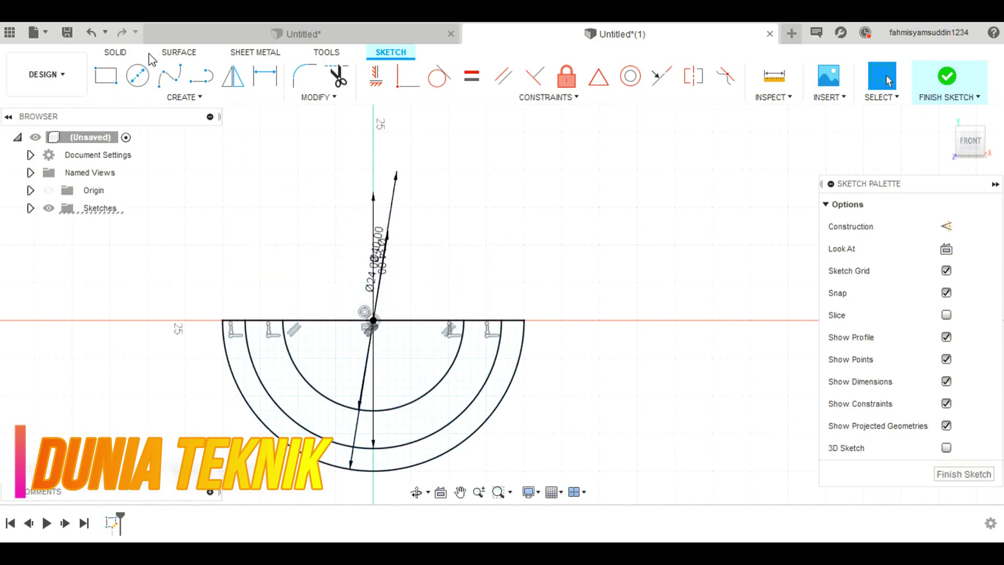
Step: Trim the horizontal line inside the inner arc to open the half-ring profiles, and finish the sketch
left_click(337, 79)
left_click(345, 321)
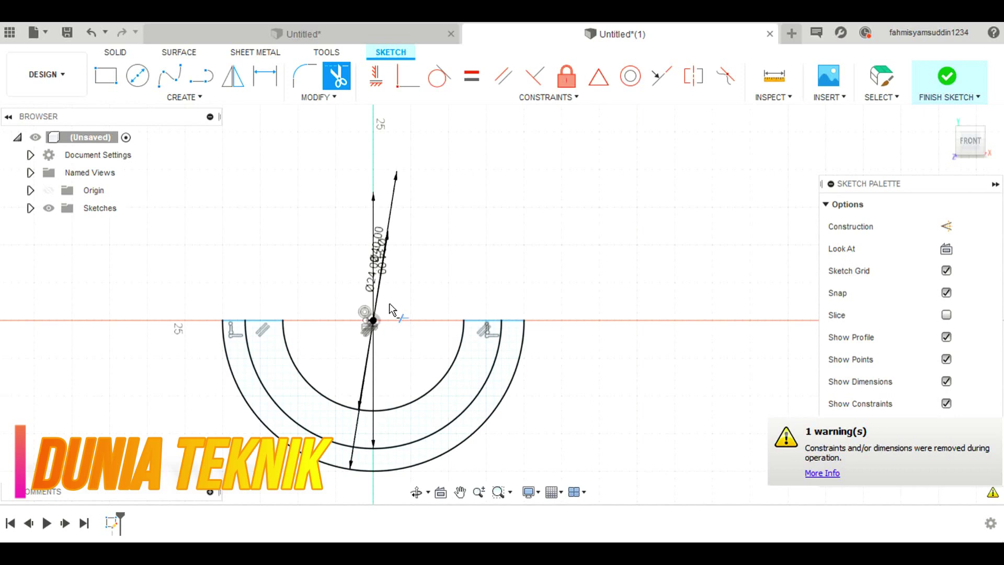
left_click(946, 79)
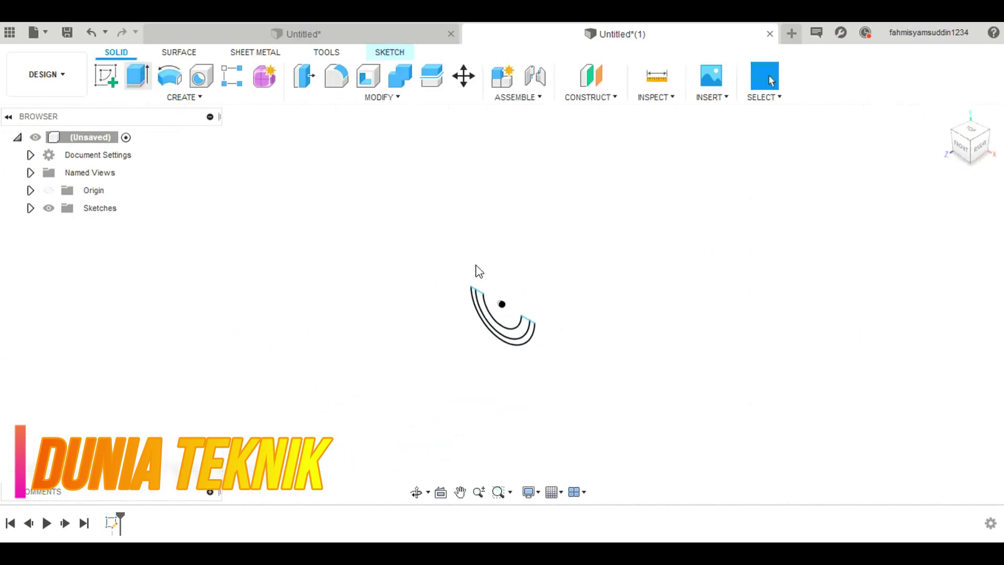
Step: Extrude both half-ring profiles 6 mm as a new body to form the first flange
key("e")
scroll(523, 325, "up", 5)
left_click(570, 387)
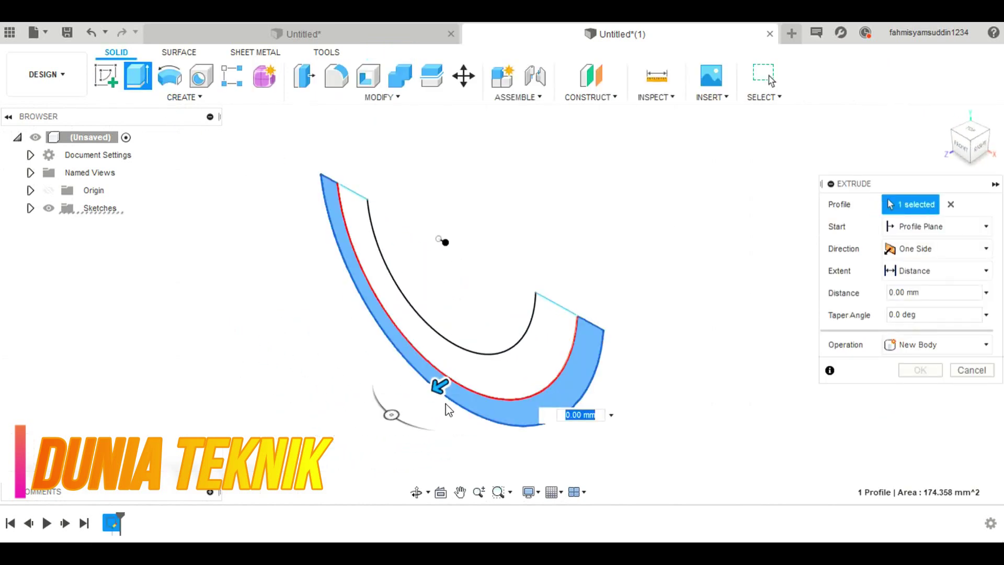
left_click(479, 369)
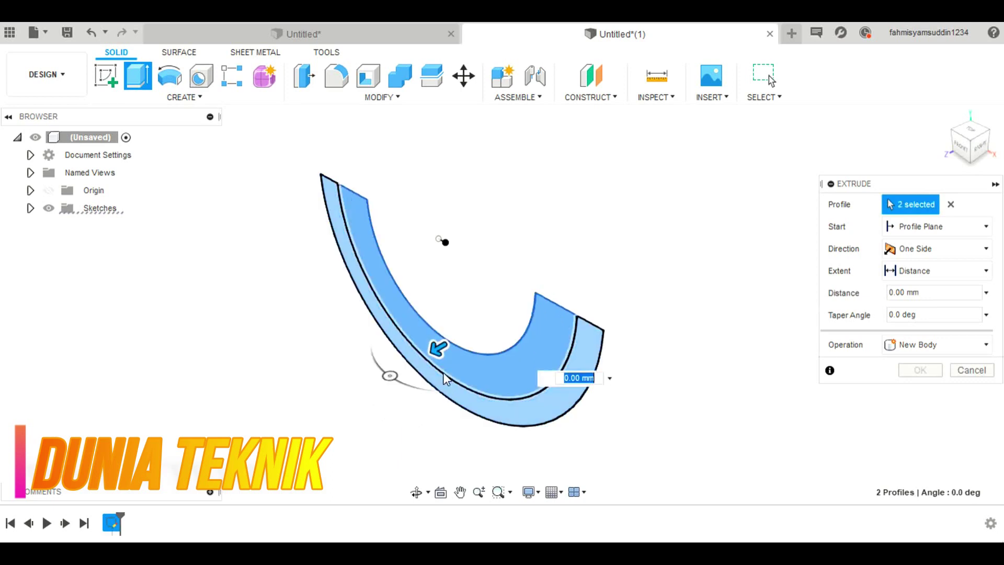
left_click_drag(434, 349, 403, 365)
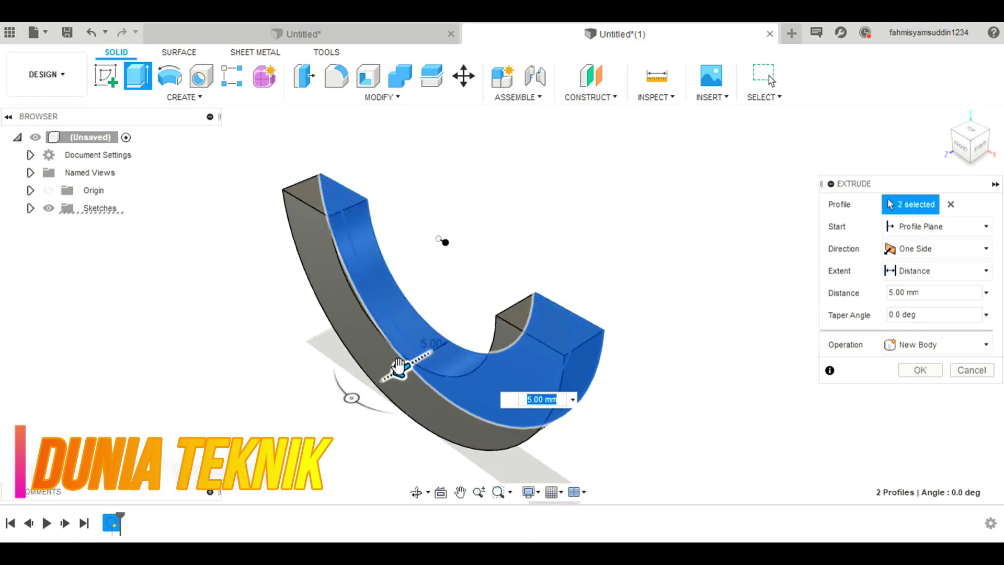
type("6")
left_click(919, 370)
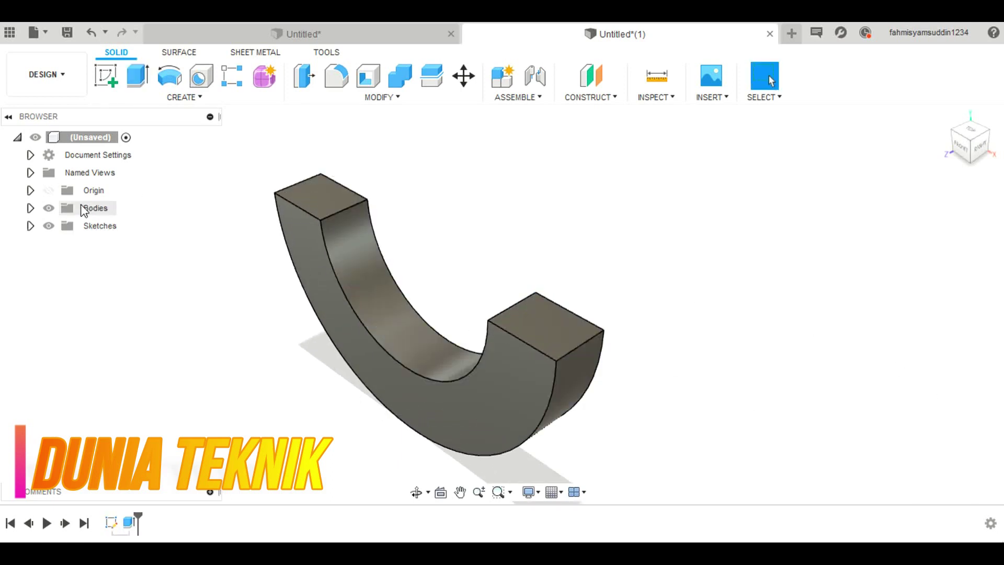
Step: Show Sketch1 again and extrude its inner half-ring profile -25 mm away from the flange, joined to the body
left_click(62, 243)
middle_click_drag(444, 240, 511, 237, "shift")
left_click(137, 76)
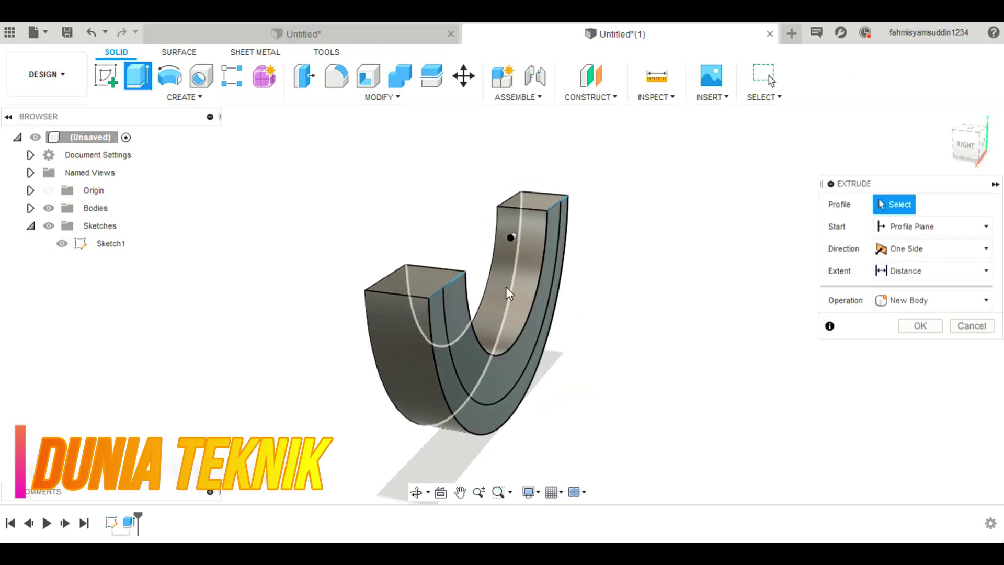
left_click(477, 335)
left_click_drag(476, 334, 586, 337)
type("-25")
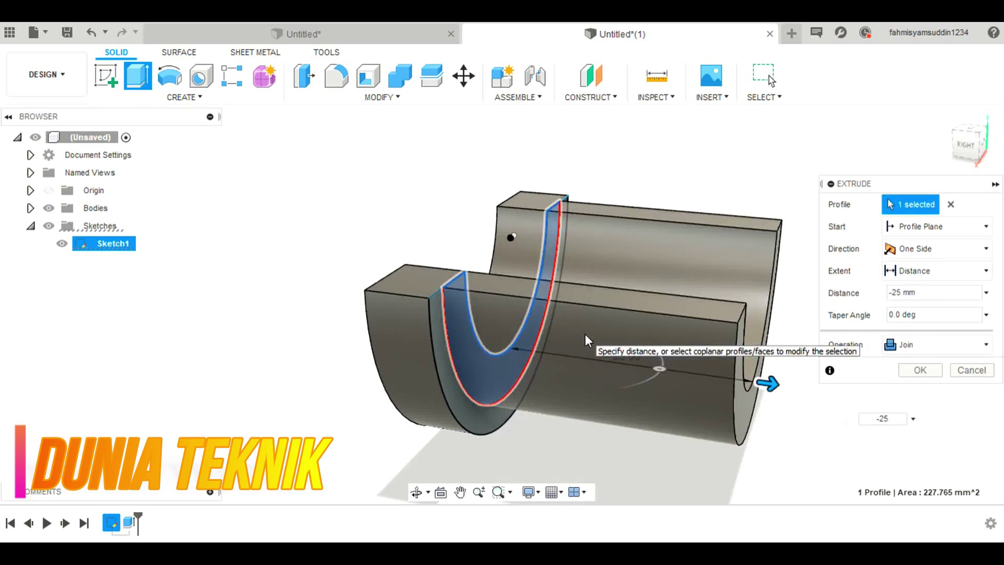
key("Return")
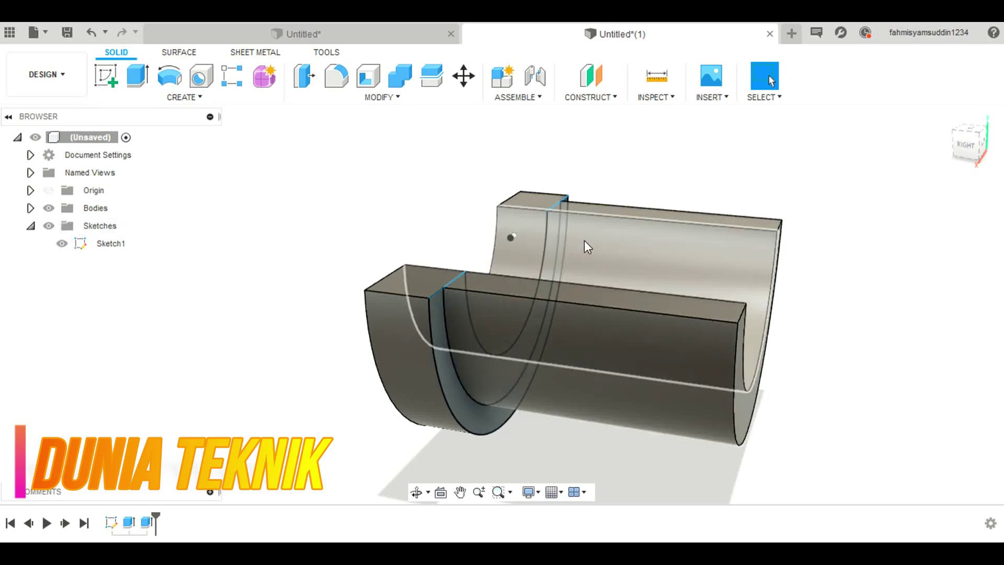
Step: Extrude both half-ring profiles -6 mm starting from the sleeve's free end face, joined as the second flange
left_click(137, 75)
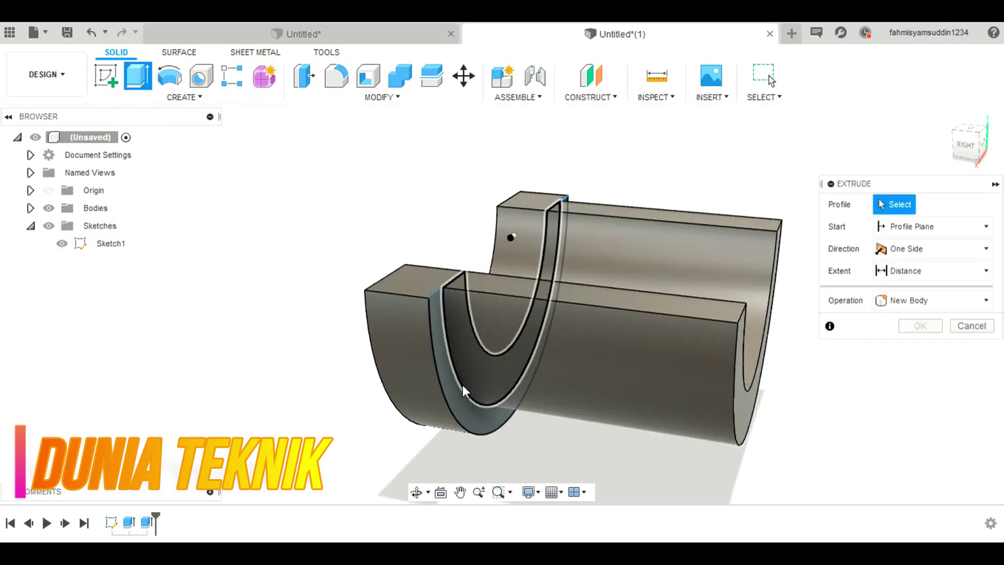
left_click(467, 400)
left_click(471, 366)
left_click(972, 229)
left_click(944, 284)
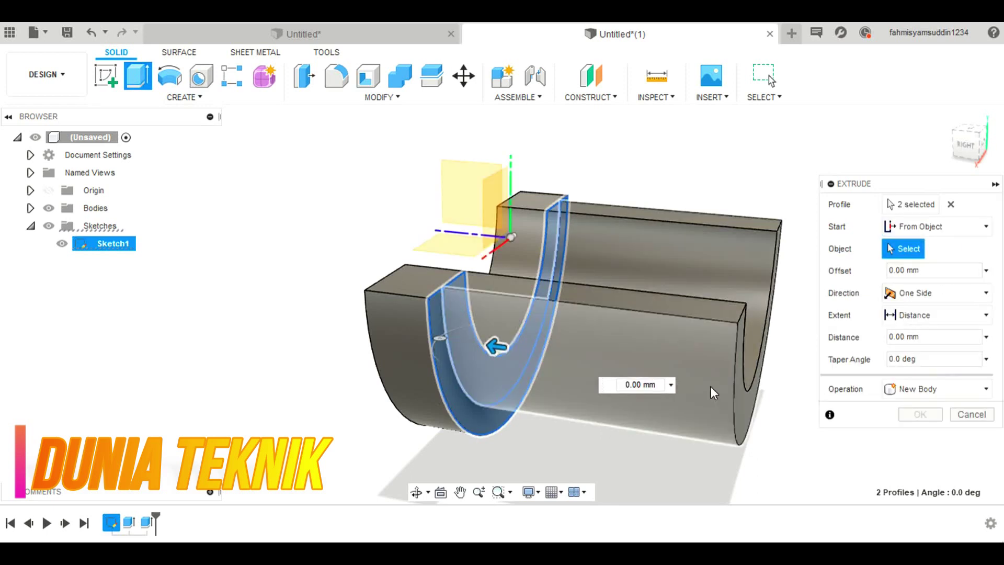
left_click(740, 392)
left_click_drag(747, 387, 758, 386)
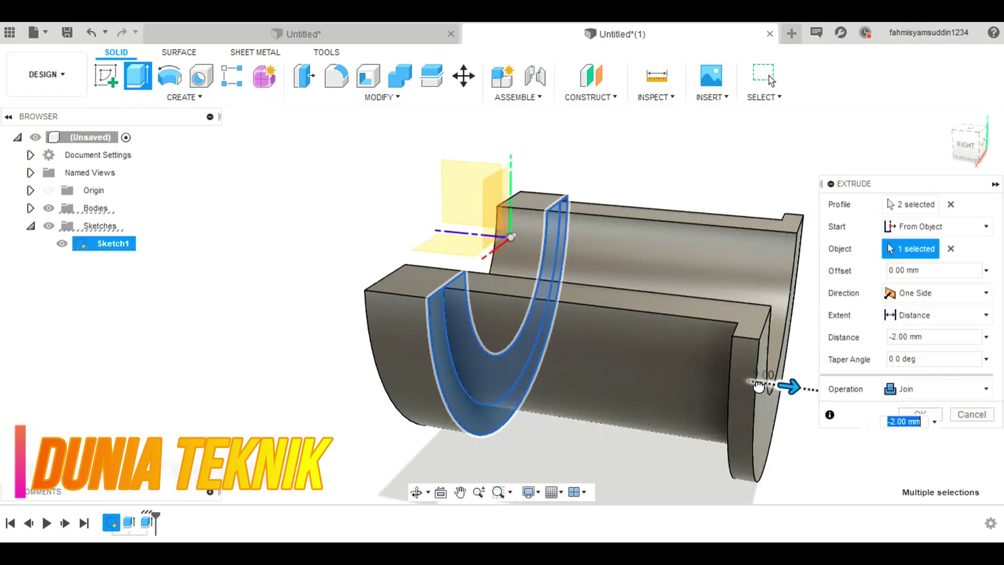
key("Return")
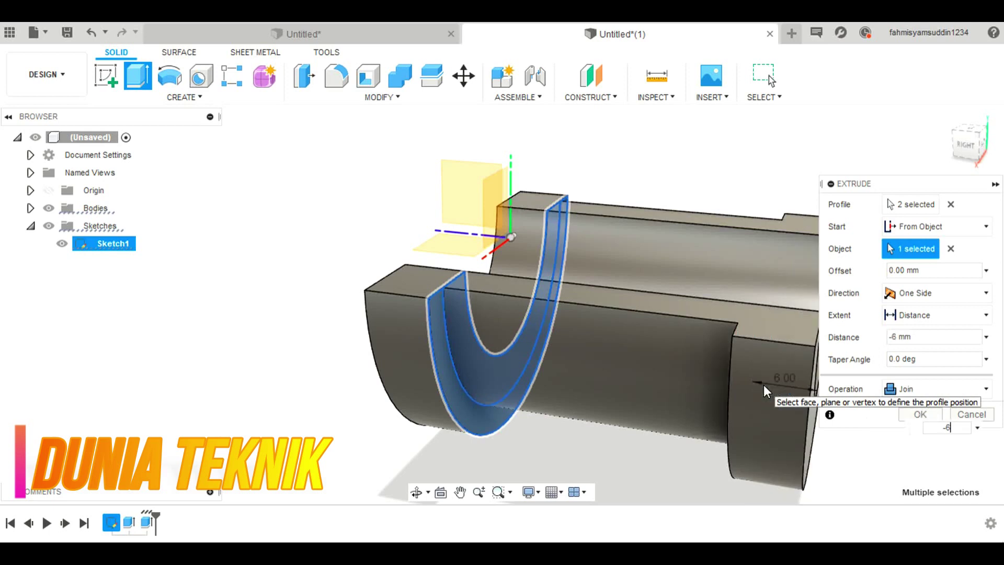
Step: Hide Sketch1 and view the finished lower bearing half from the front at an angle
left_click(61, 243)
mouse_move(968, 143)
left_mouse_down()
mouse_move(950, 140)
mouse_move(952, 160)
mouse_move(968, 157)
left_mouse_up()
scroll(836, 216, "down", 3)
scroll(877, 185, "down", 3)
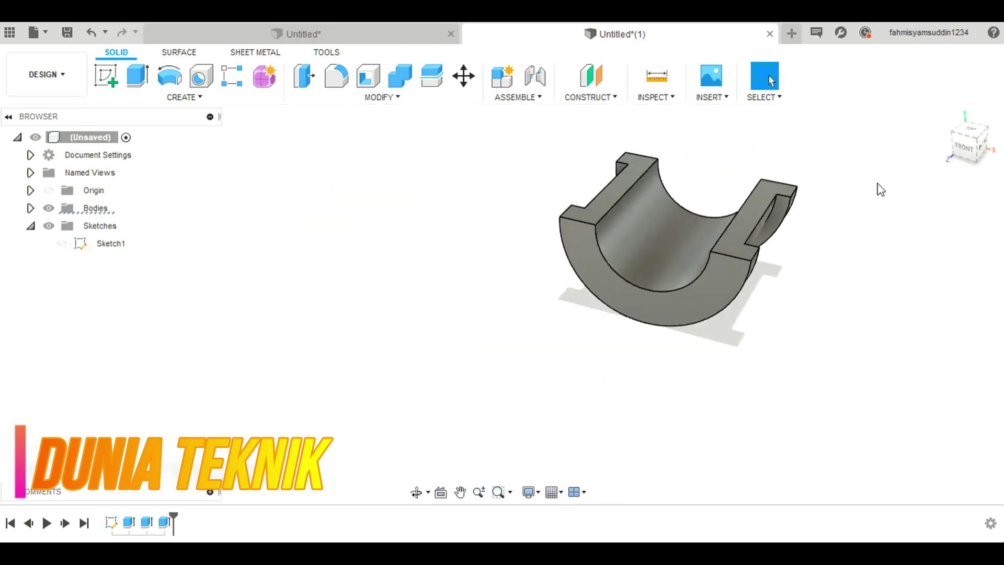
middle_click_drag(881, 190, 678, 234)
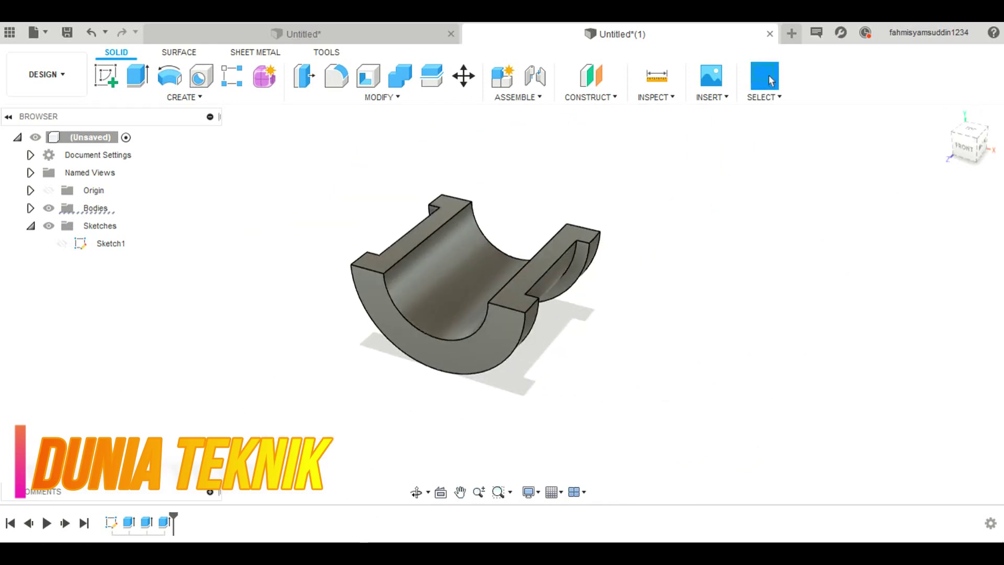
Step: In the new empty design, start a sketch on the front plane and draw a 40 mm diameter circle centred on the origin
key("alt+Tab")
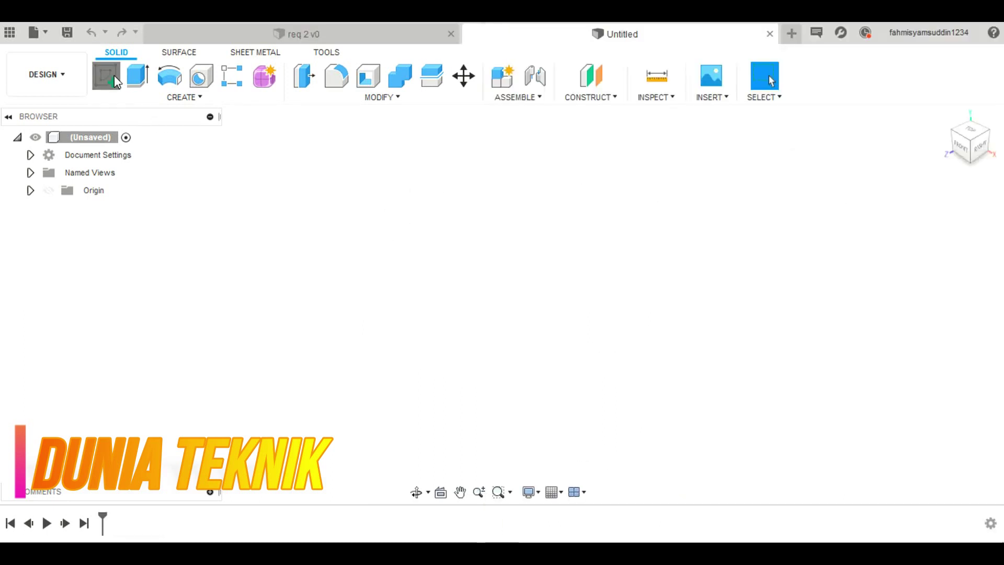
left_click(536, 271)
key("c")
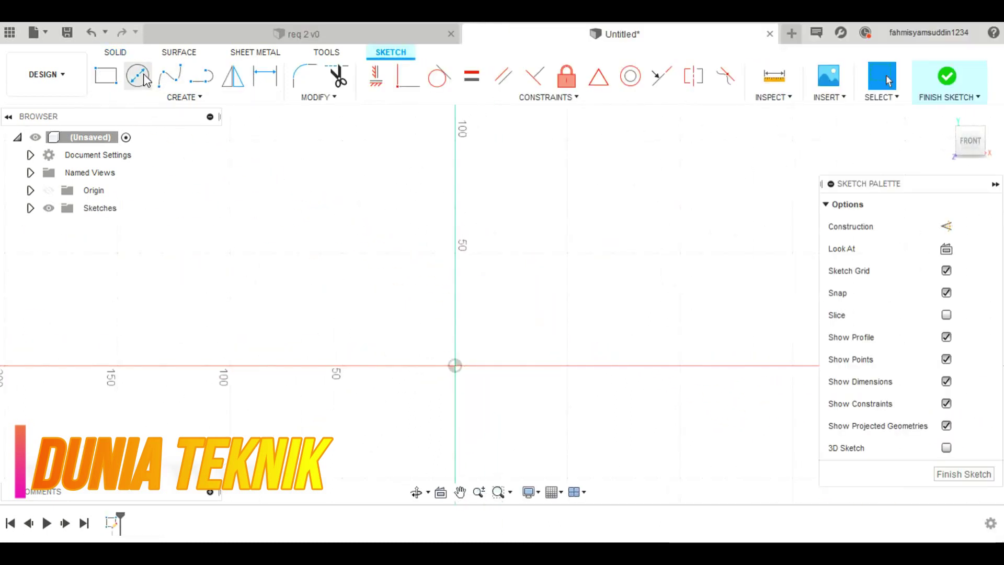
left_click(456, 370)
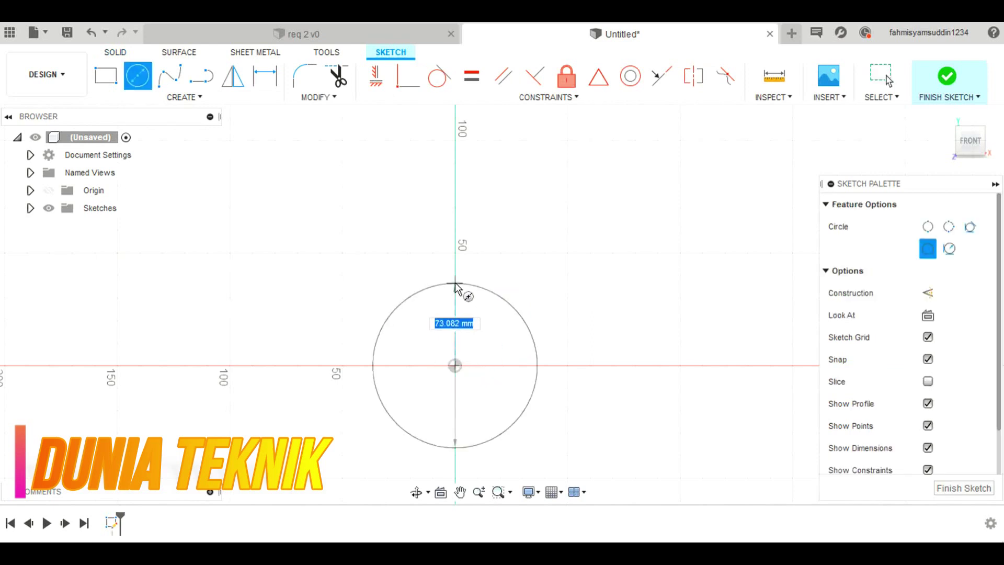
type("40")
key("Return")
scroll(460, 366, "up", 5)
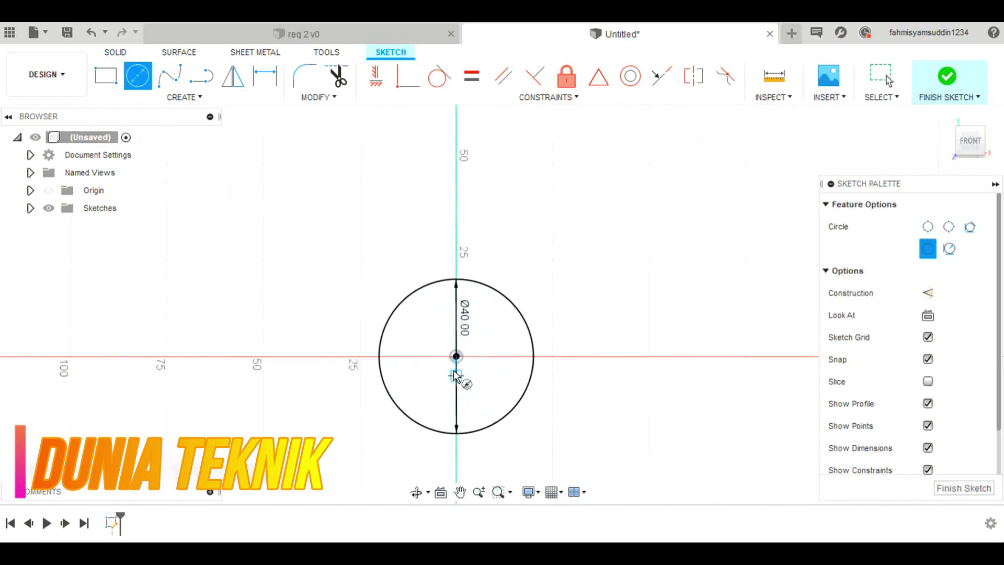
key("Escape")
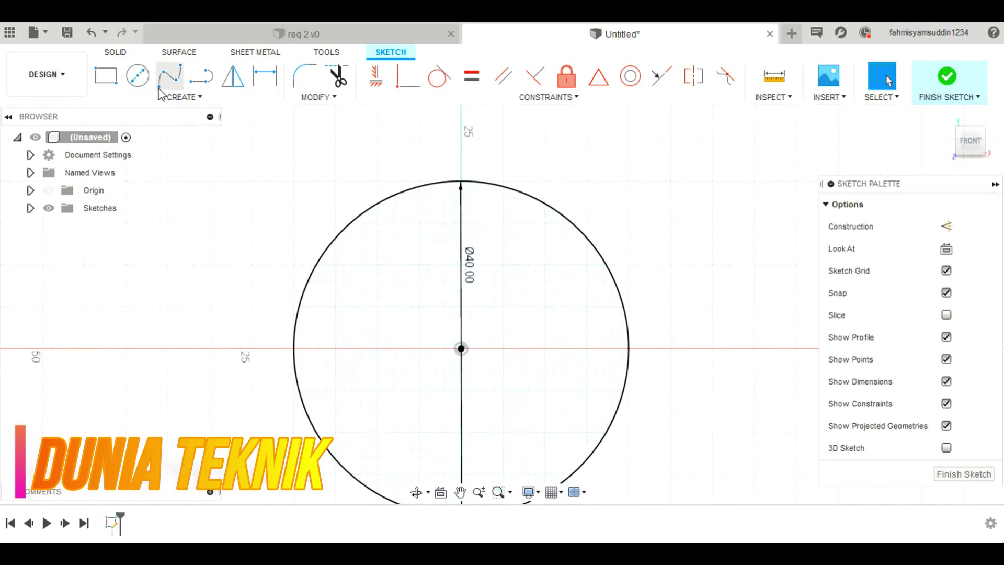
Step: Add two circles of 34 mm and 24 mm diameter concentric with the 40 mm circle
left_click(137, 76)
left_click(462, 354)
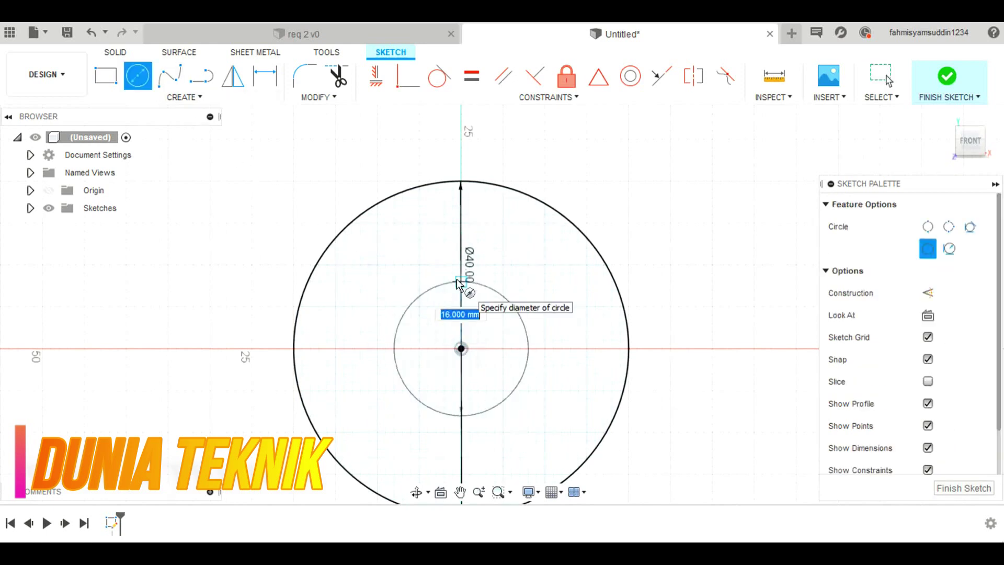
key("Return")
left_click(462, 349)
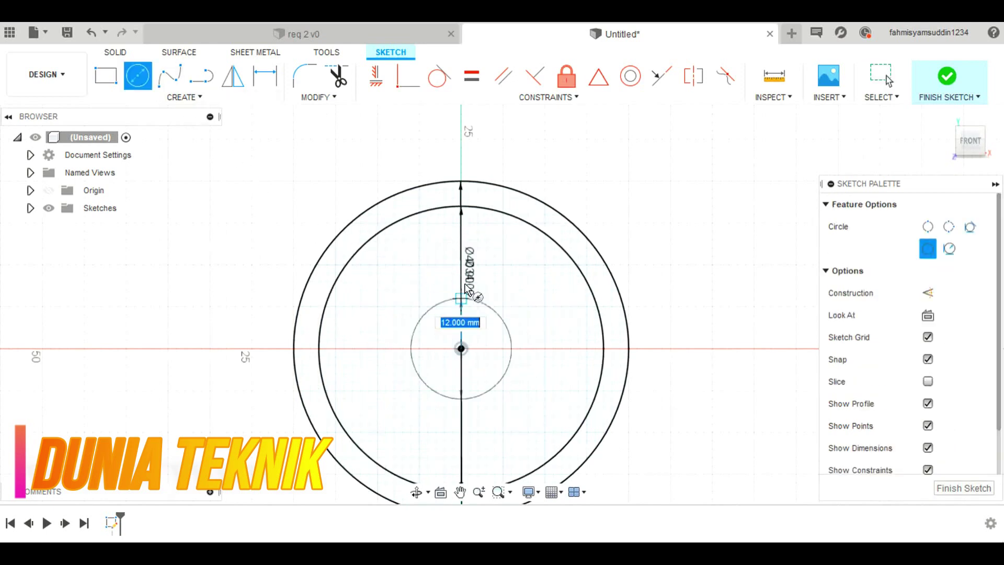
type("24")
key("Return")
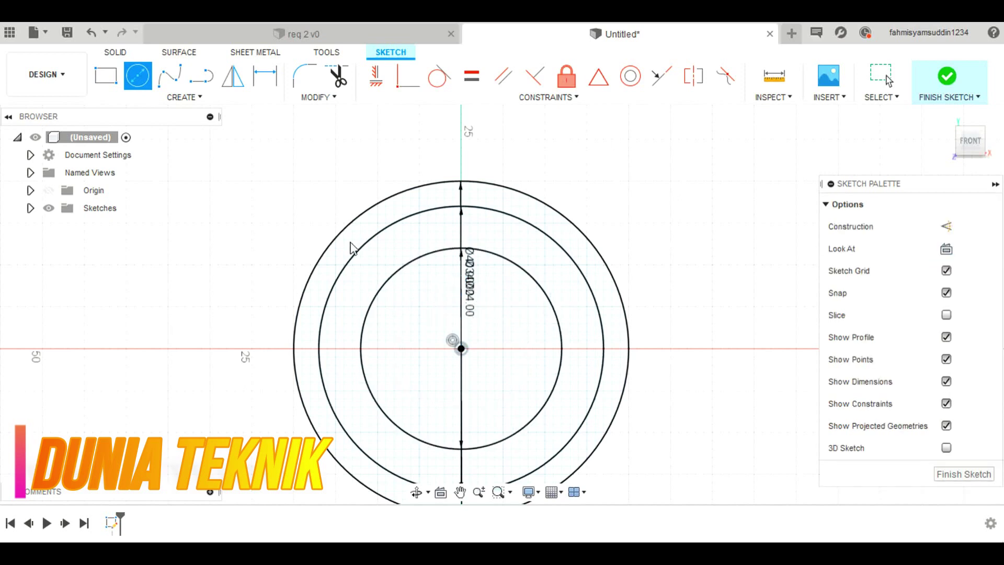
Step: Draw two 20 mm horizontal lines from the origin to opposite sides of the 40 mm circle
left_click(201, 76)
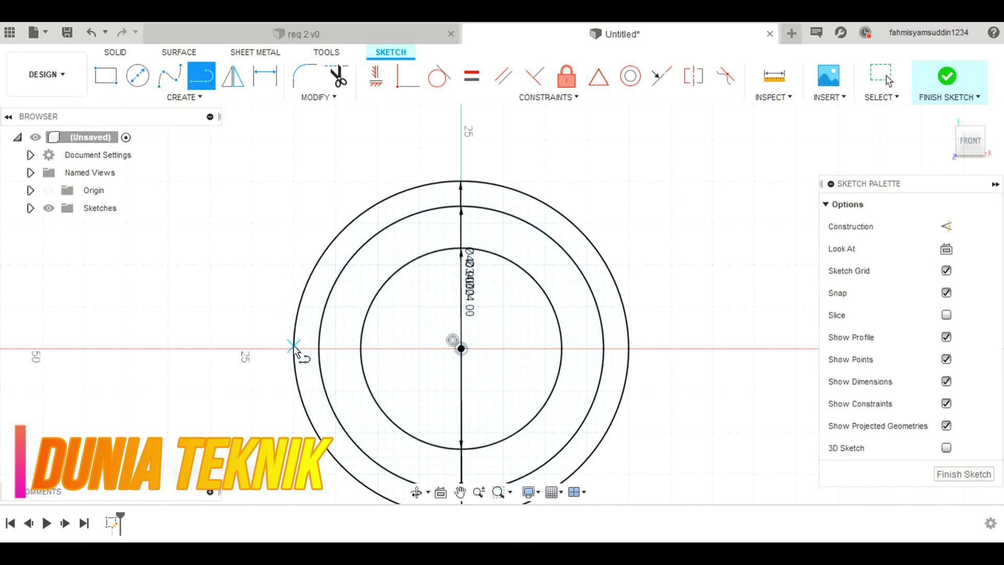
left_click(461, 350)
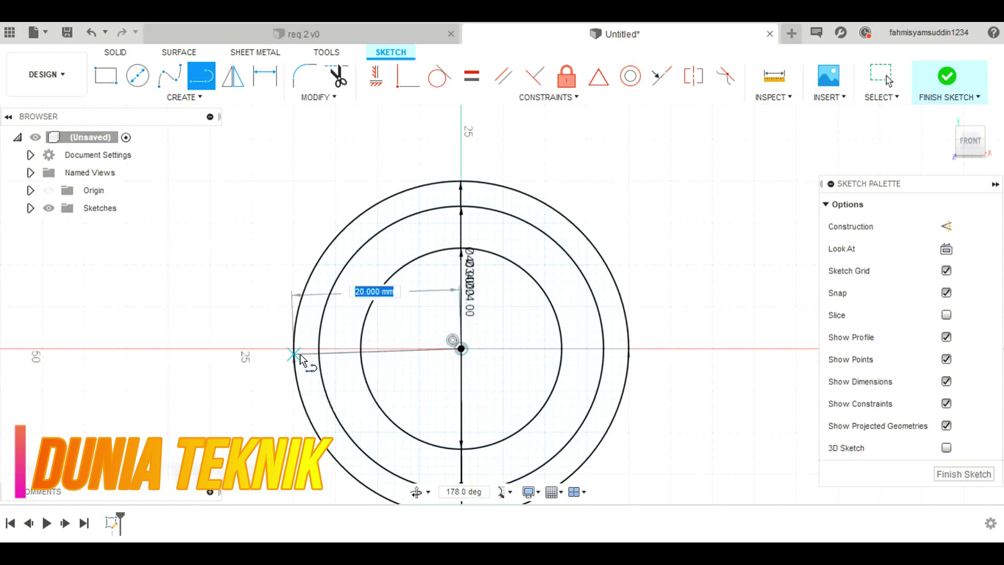
left_click(295, 350)
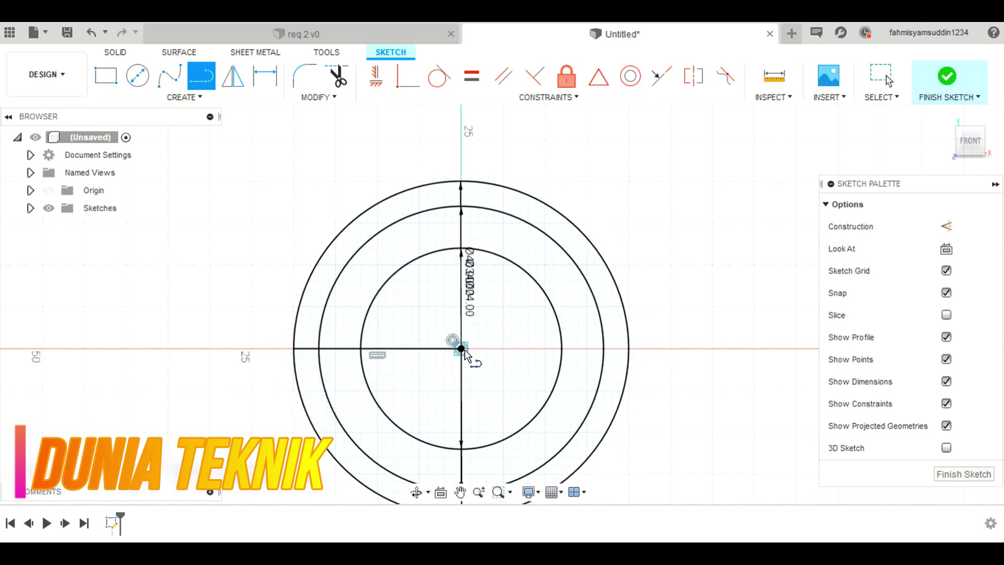
left_click(629, 348)
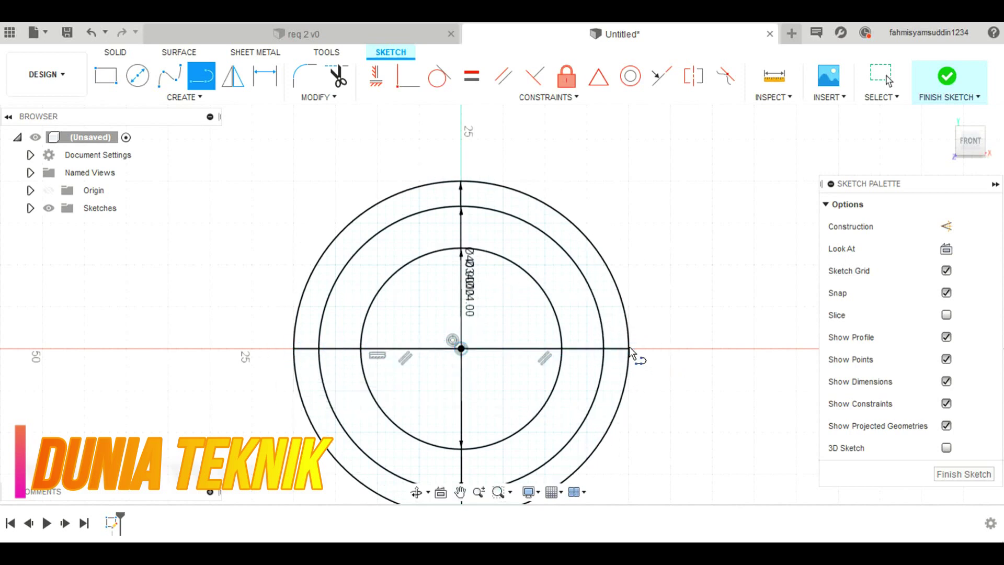
key("Escape")
Step: Trim away the lower halves of the 40, 34 and 24 mm circles below the horizontal line
left_click(337, 78)
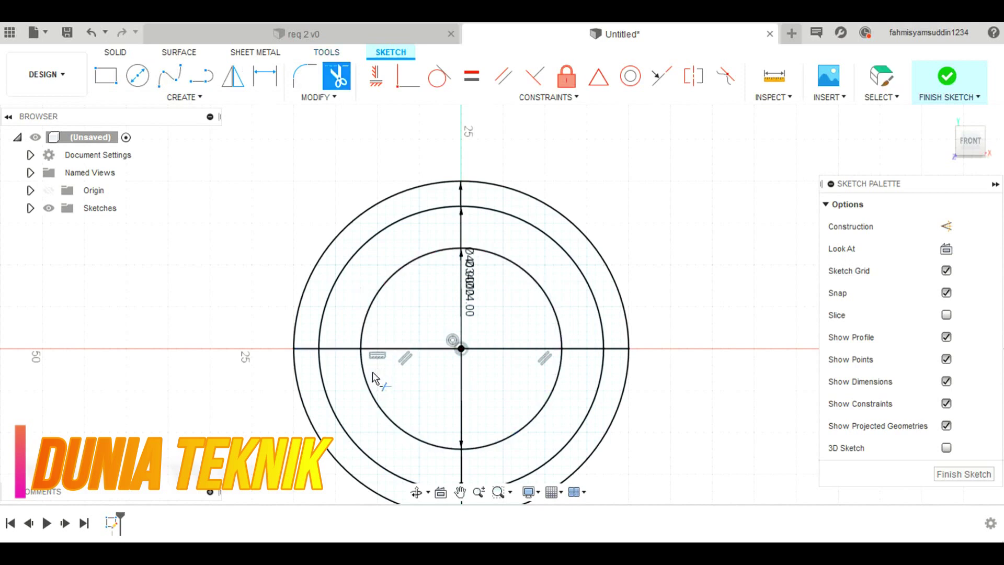
left_click(341, 420)
left_click(372, 408)
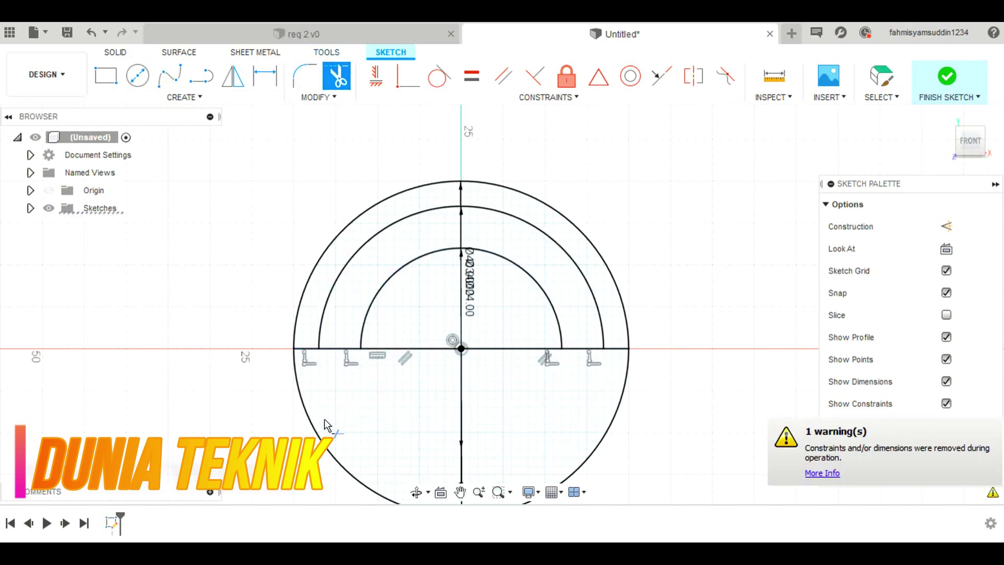
left_click(341, 465)
key("Escape")
Step: Extrude the outer and inner half-ring profiles together 6 mm as a new body to form the first flange
left_click(115, 52)
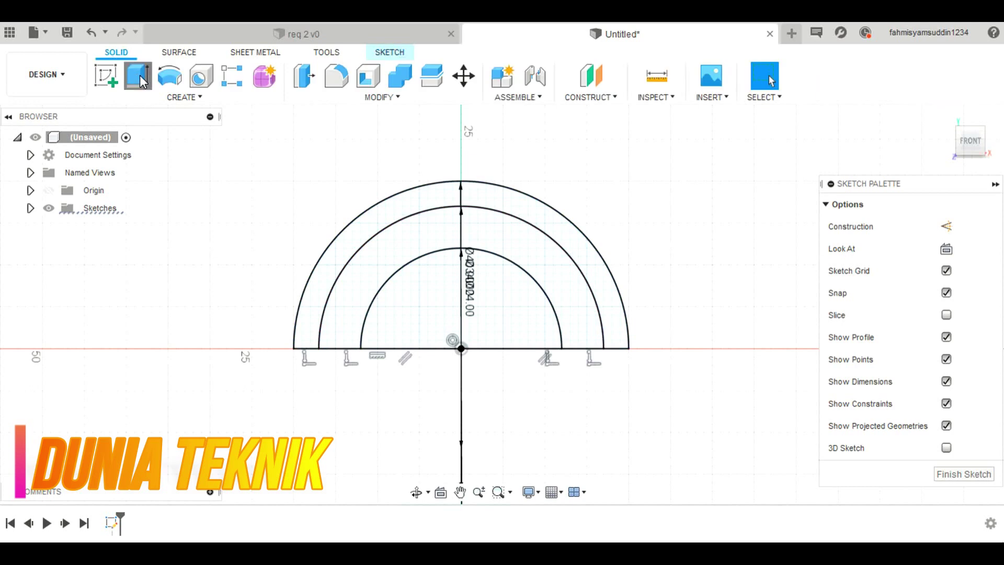
left_click(138, 75)
scroll(504, 297, "up", 5)
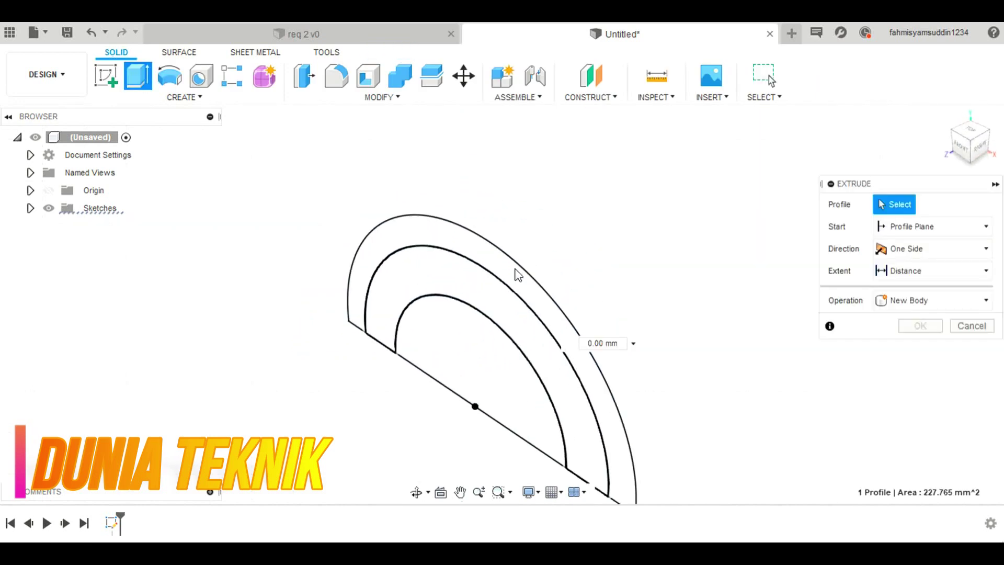
left_click(515, 274)
left_click(460, 265)
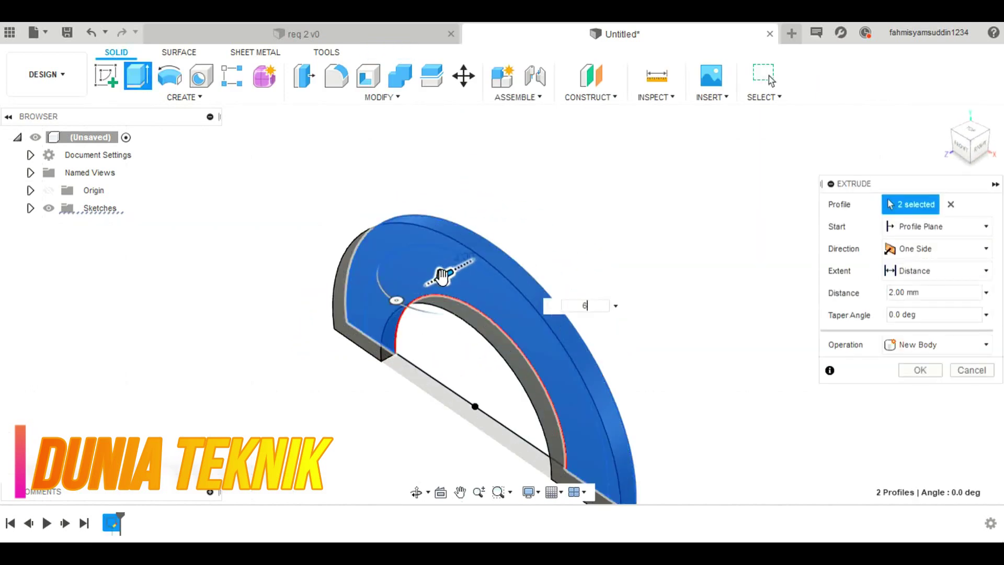
left_click(925, 372)
Step: Show Sketch1 again and extrude the inner half-ring profile 25 mm away from the flange to form the barrel
left_click_drag(970, 141, 941, 133)
middle_click_drag(502, 304, 196, 264, "shift")
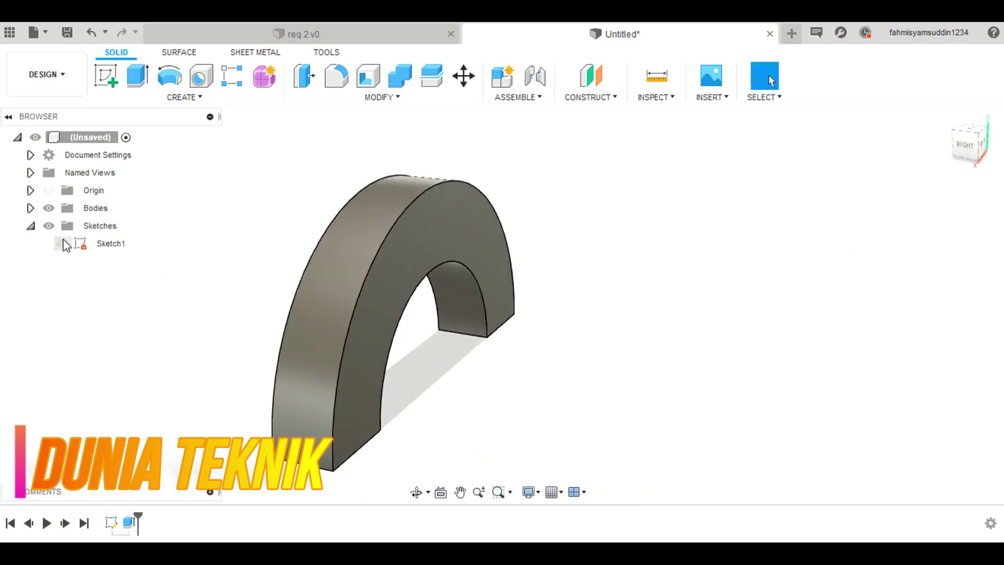
left_click(62, 245)
left_click(138, 76)
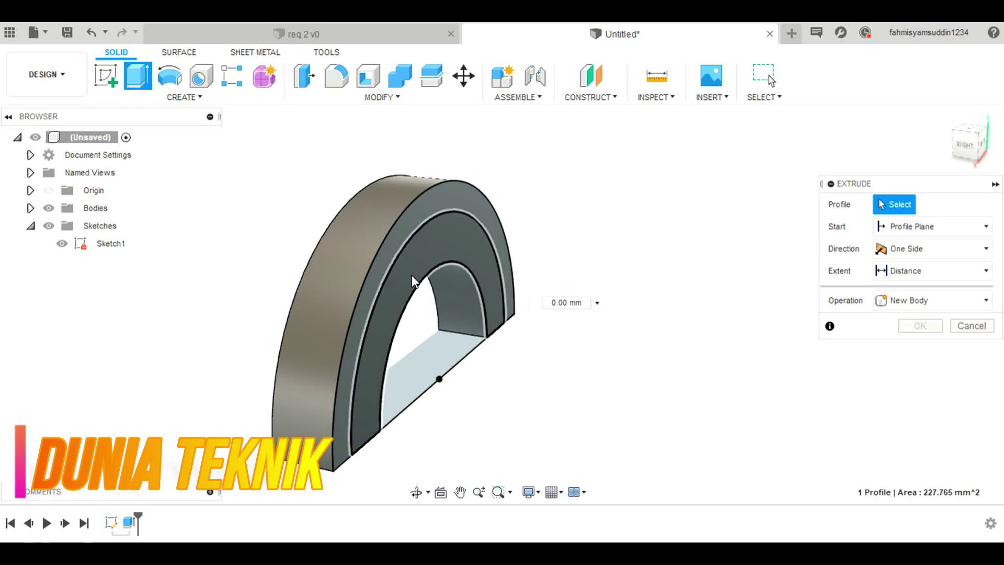
left_click(413, 281)
left_click_drag(471, 268, 459, 265)
type("-20")
key("Return")
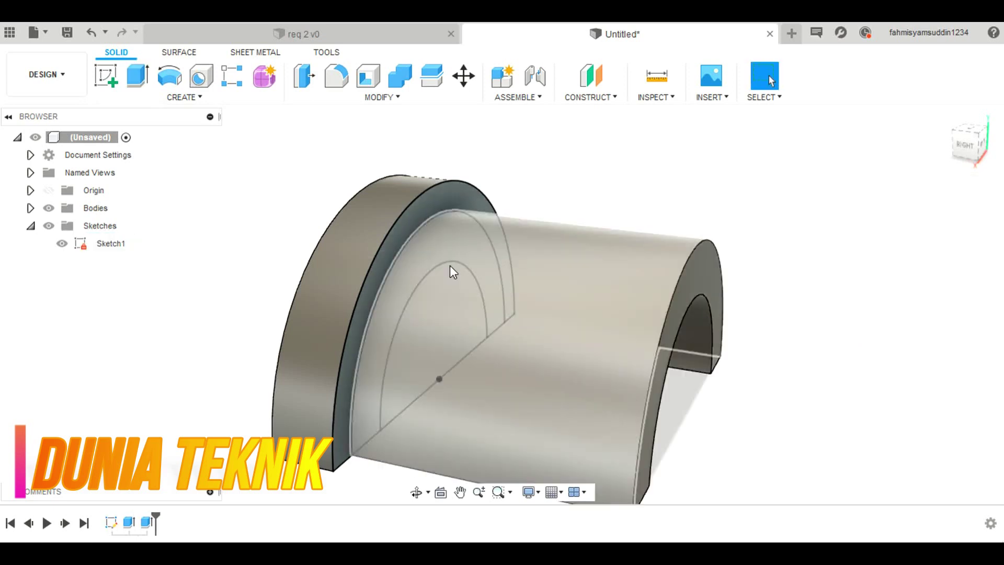
Step: Extrude both half-ring profiles 6 mm outward, starting from the barrel's free end face, to add the second flange
left_click(137, 76)
left_click(396, 277)
left_click(895, 228)
left_click(922, 282)
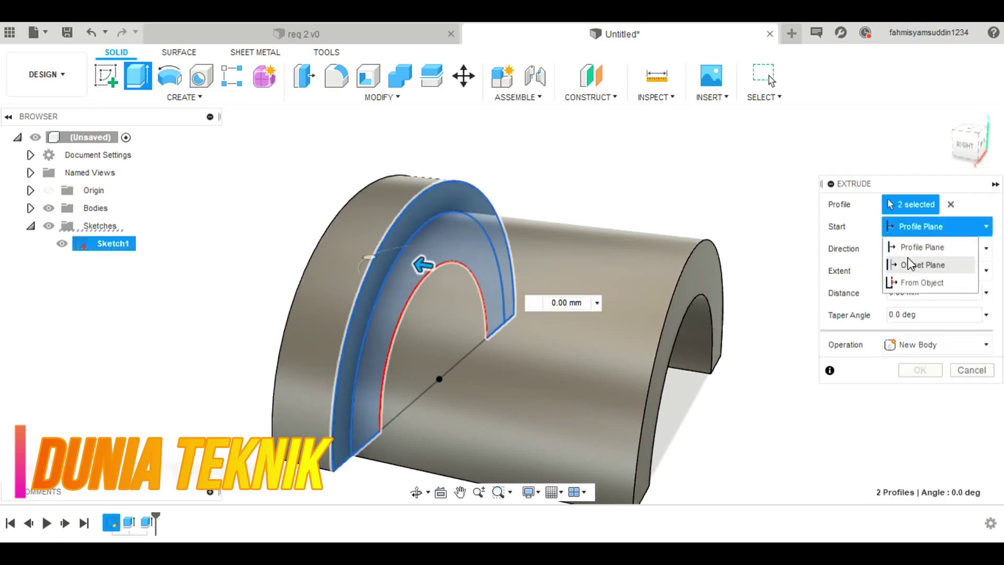
left_click(711, 271)
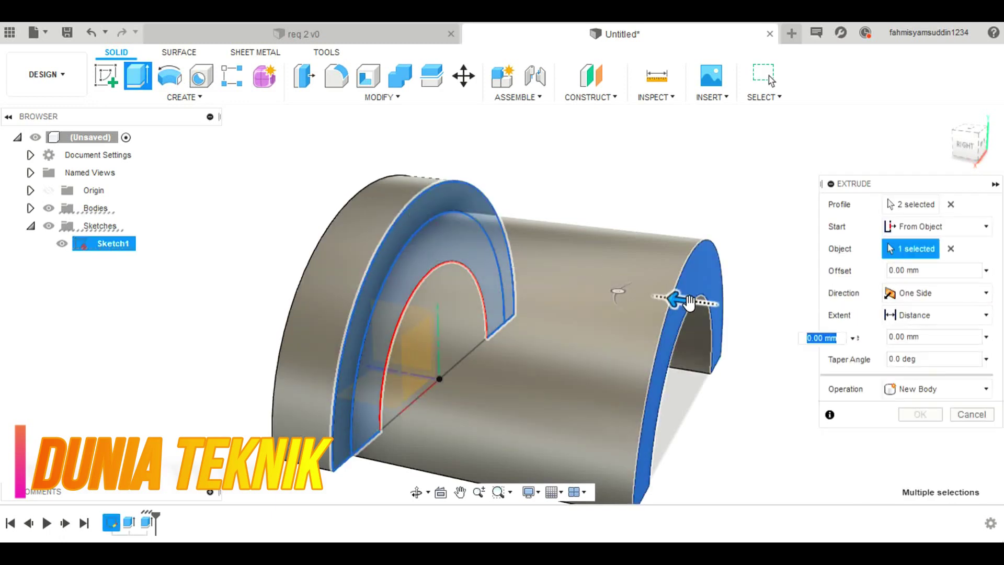
type("6")
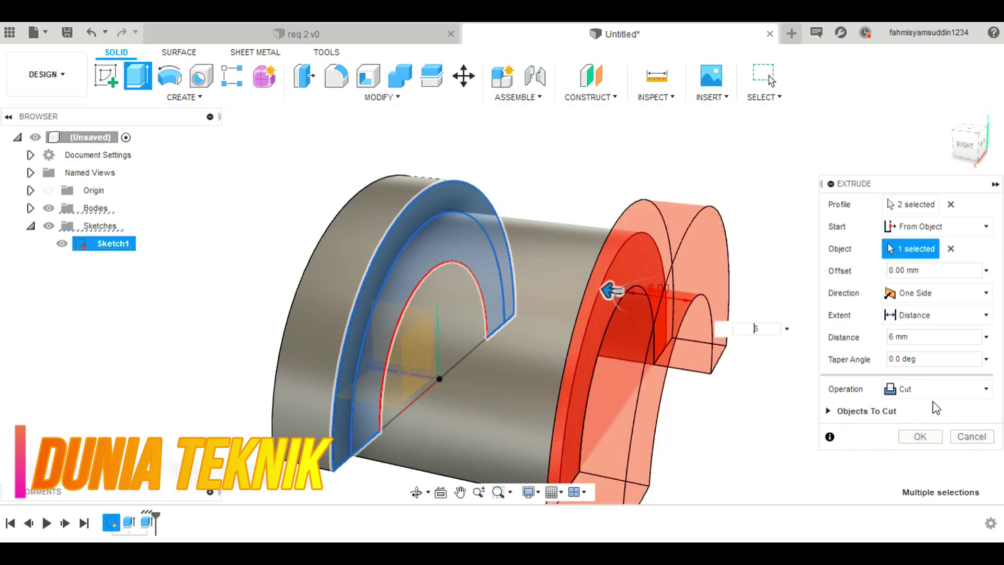
key("Return")
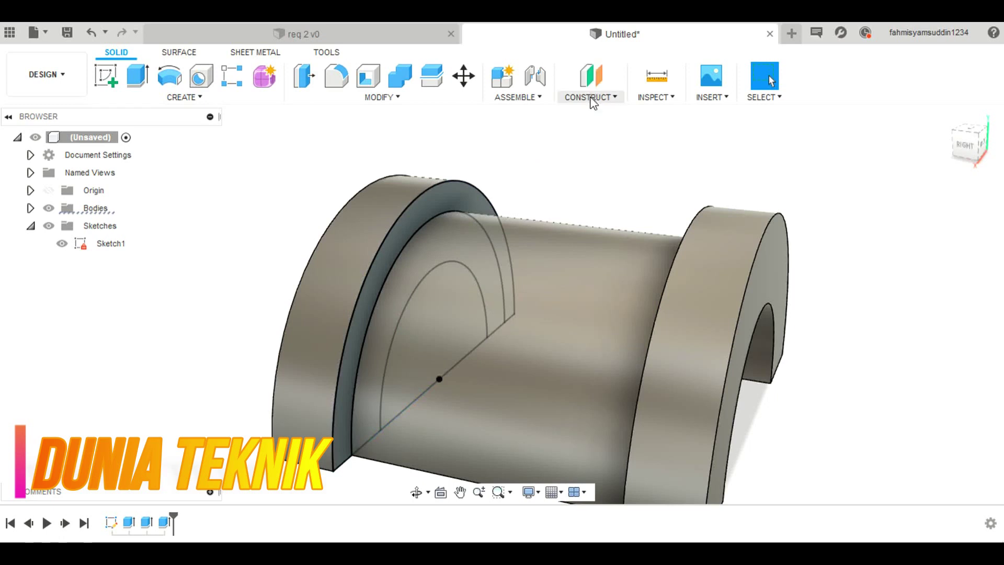
Step: Create a construction plane tangent to the top of the barrel's outer surface at 0 degrees
left_click(592, 99)
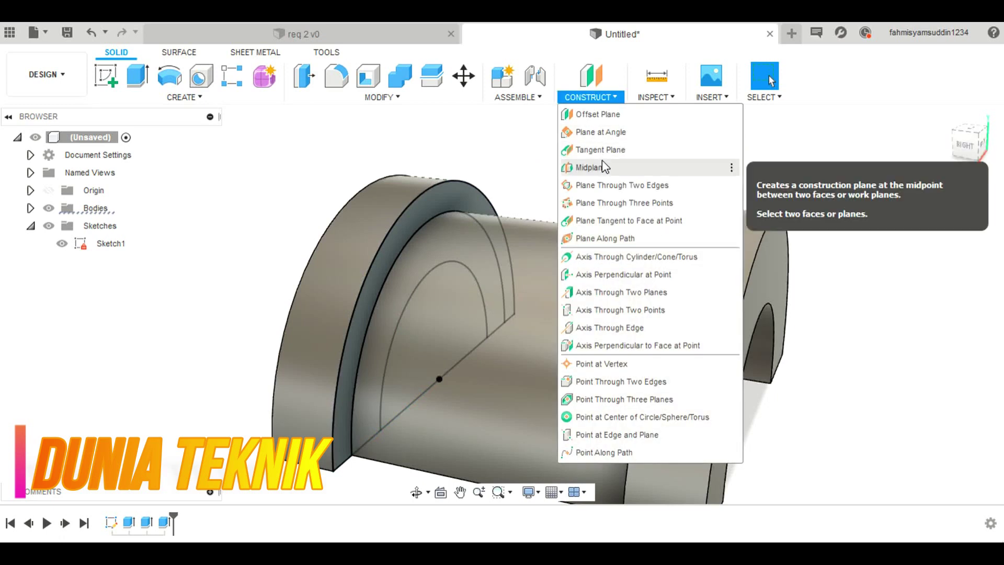
left_click(601, 179)
left_click(576, 274)
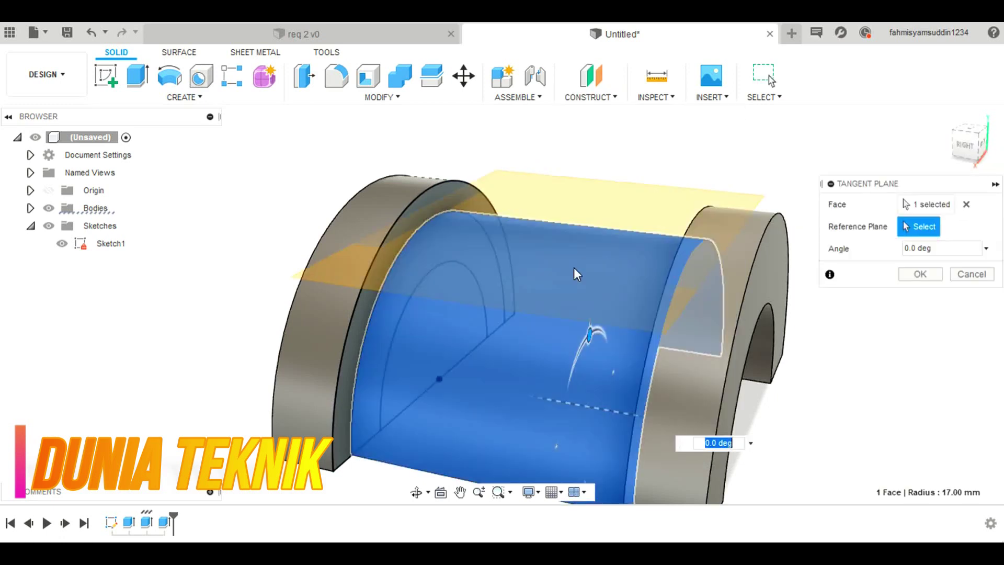
left_click(932, 280)
Step: Start a sketch on the tangent plane and project the origin point of Sketch1 into it
left_click(106, 76)
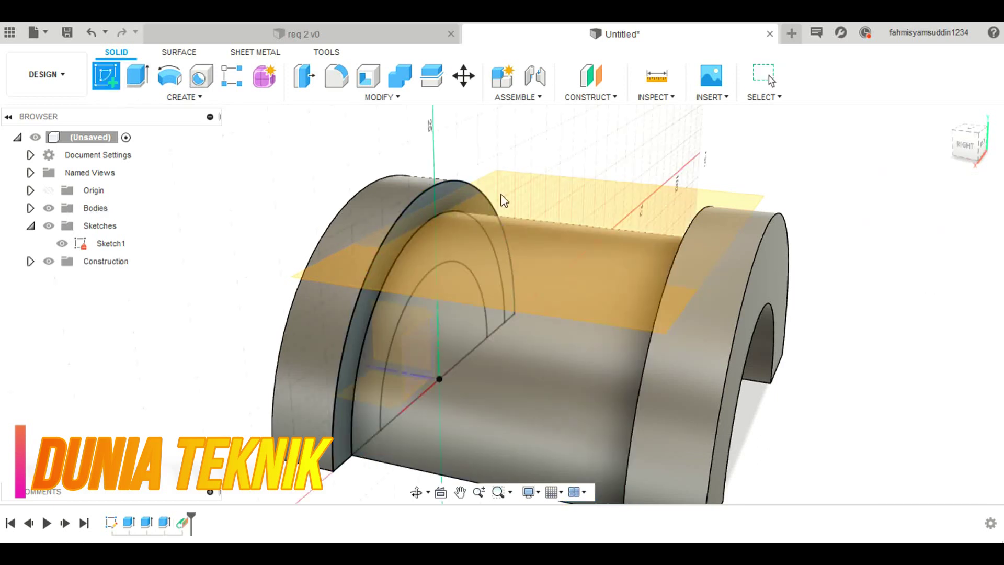
left_click(640, 244)
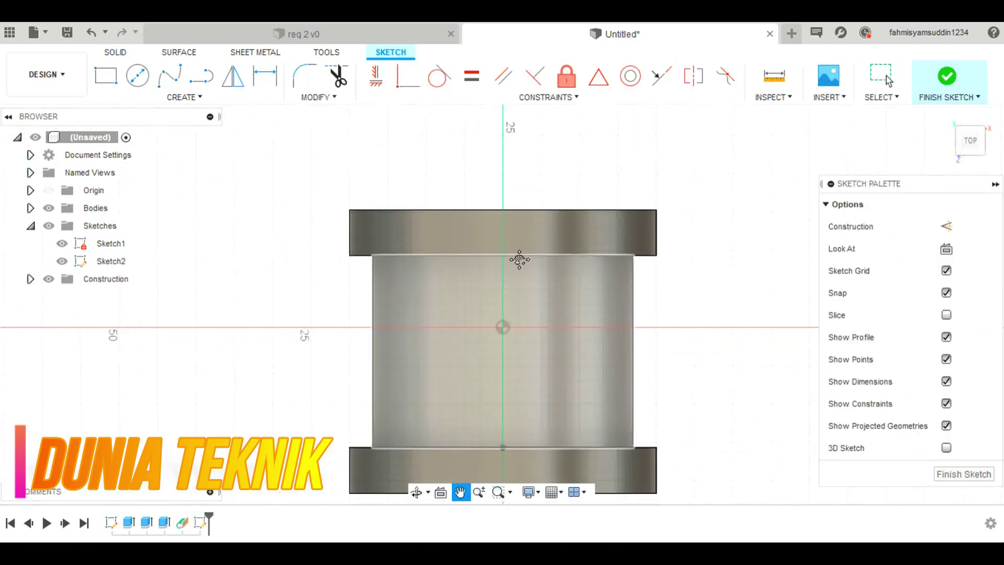
left_click(202, 75)
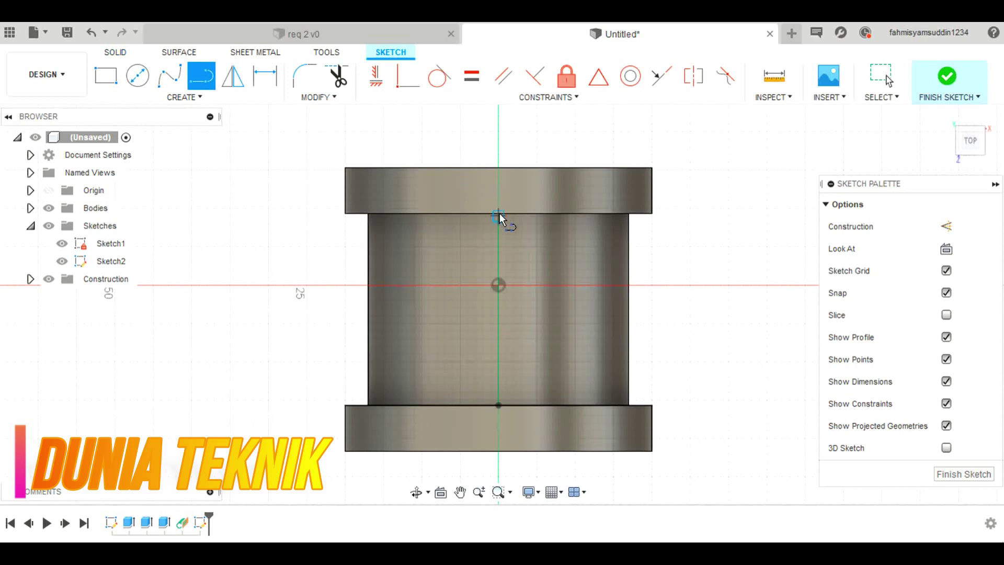
scroll(500, 404, "up", 3)
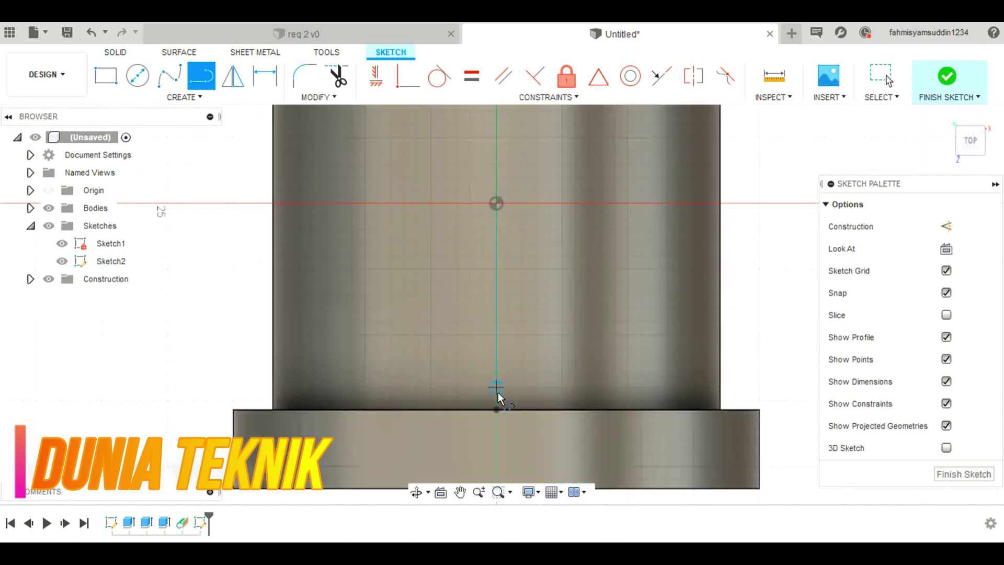
scroll(498, 412, "up", 2)
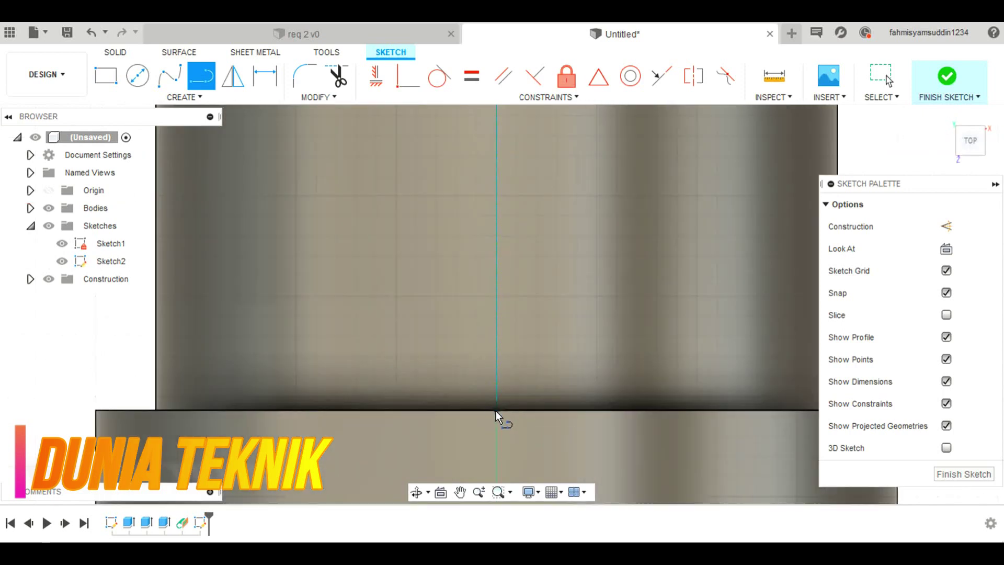
scroll(497, 417, "down", 5)
left_click(182, 98)
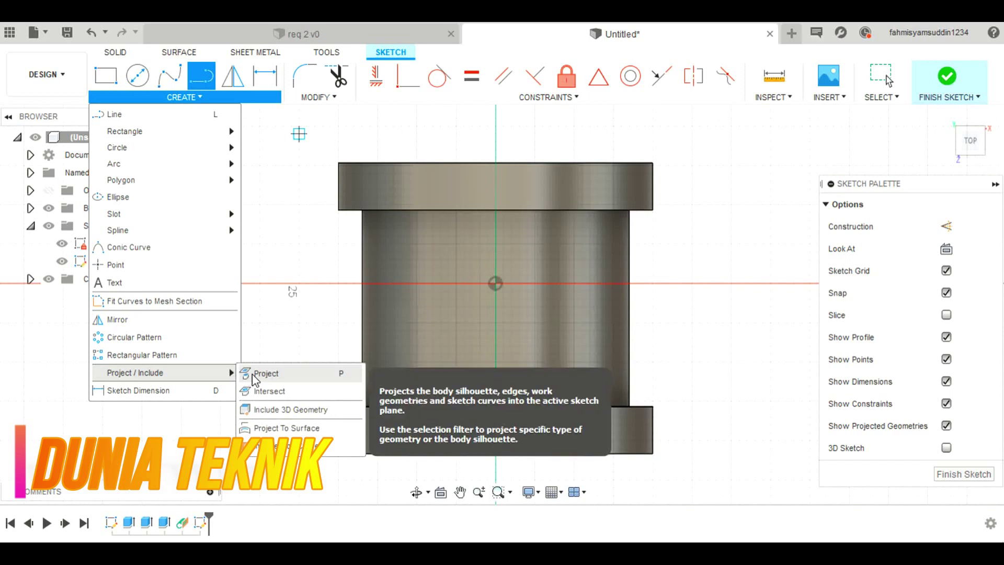
left_click(495, 407)
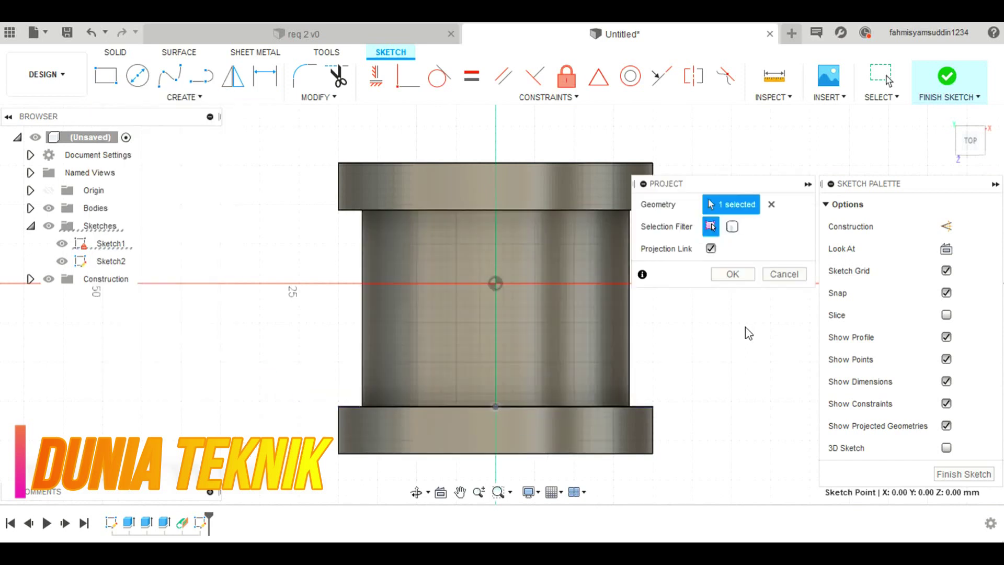
left_click(732, 274)
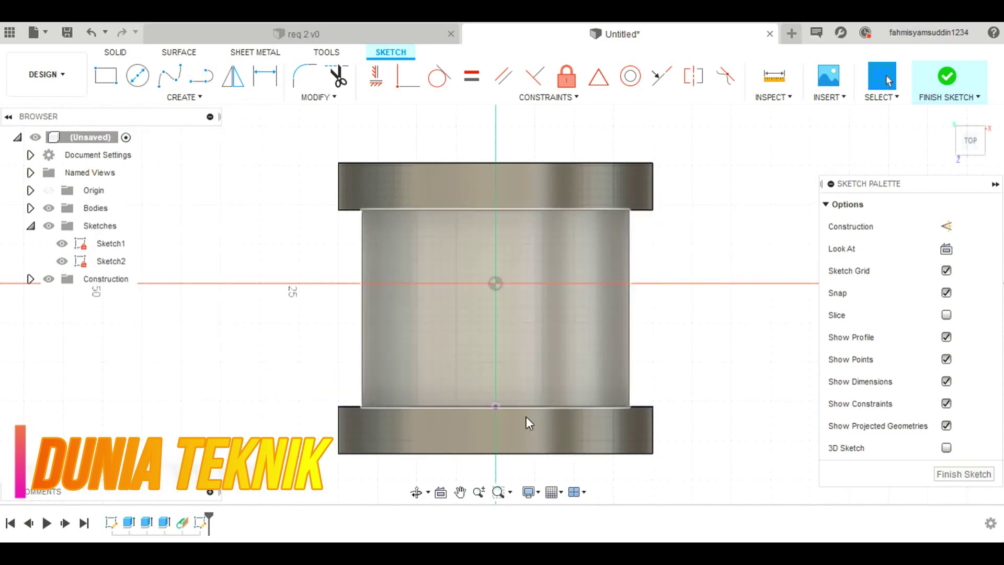
Step: Draw a 25 mm line along the barrel's axis from the projected point to the opposite flange
left_click(201, 76)
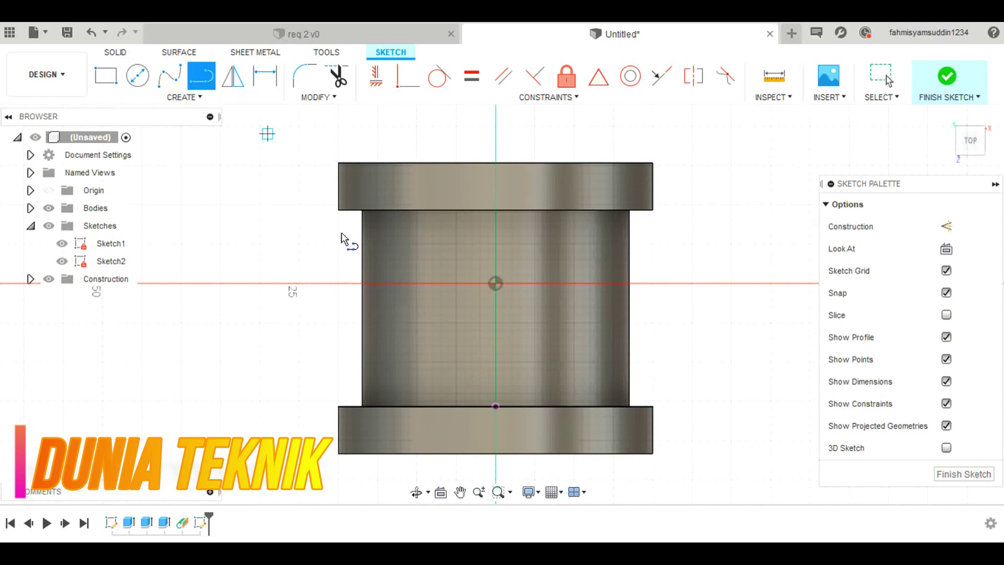
left_click(496, 406)
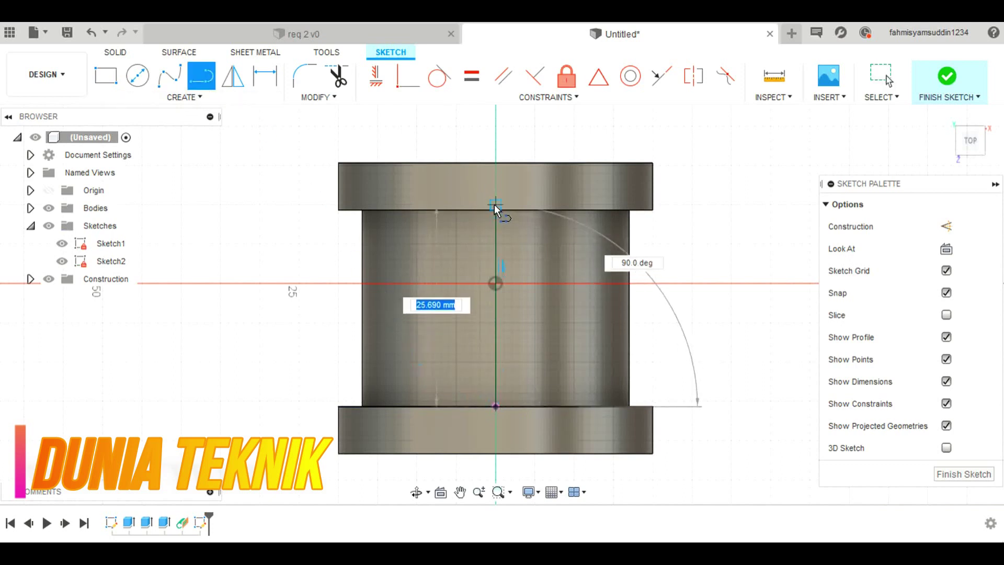
type("25")
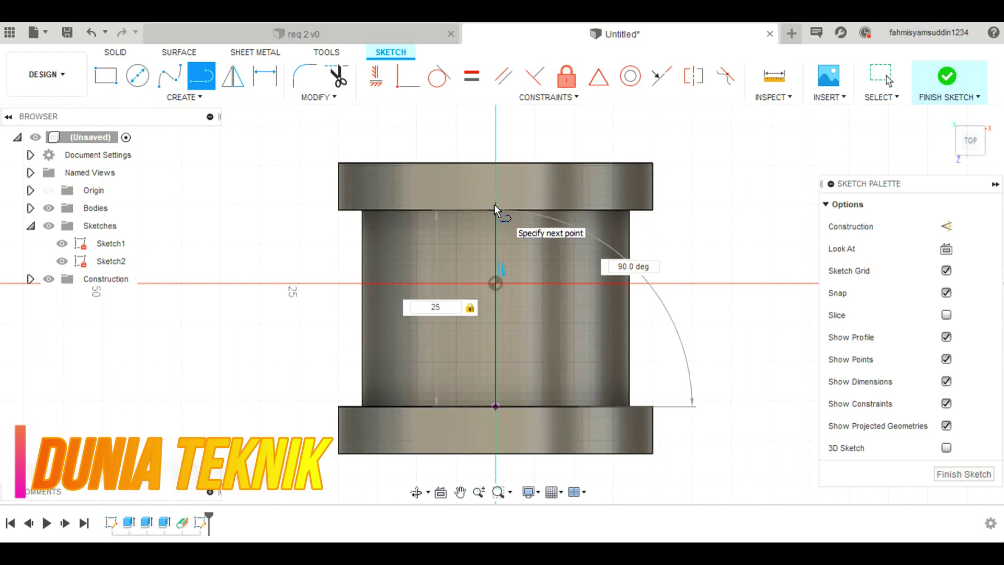
key("Return")
key("Escape")
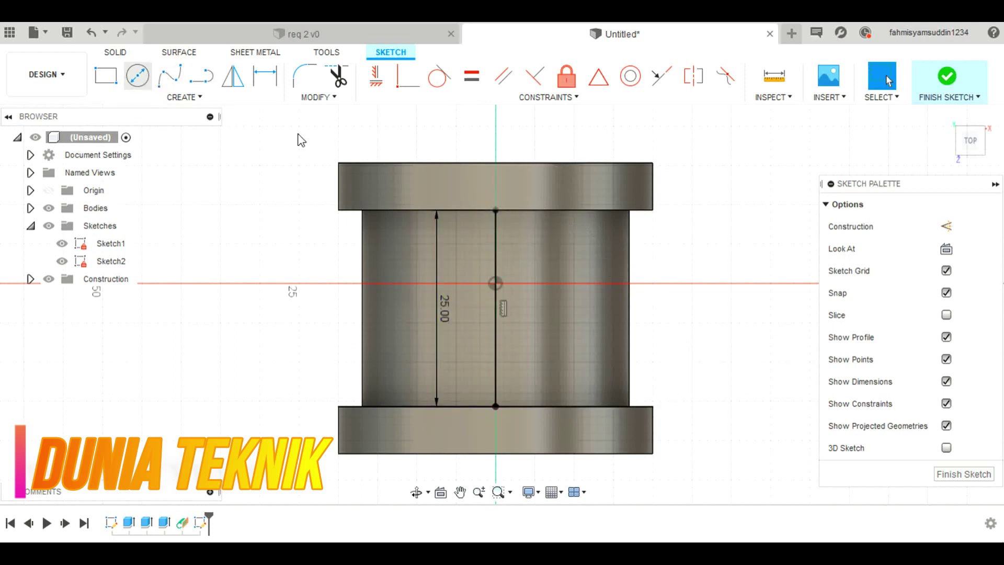
Step: Draw a 9 mm diameter circle centred on the midpoint of the 25 mm line and finish the sketch
key("c")
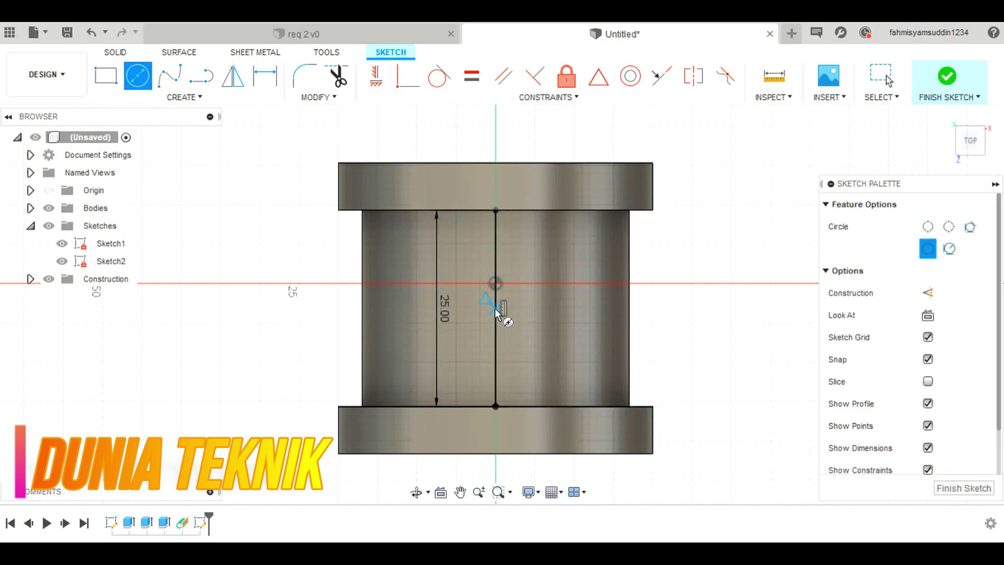
left_click(495, 308)
type("9")
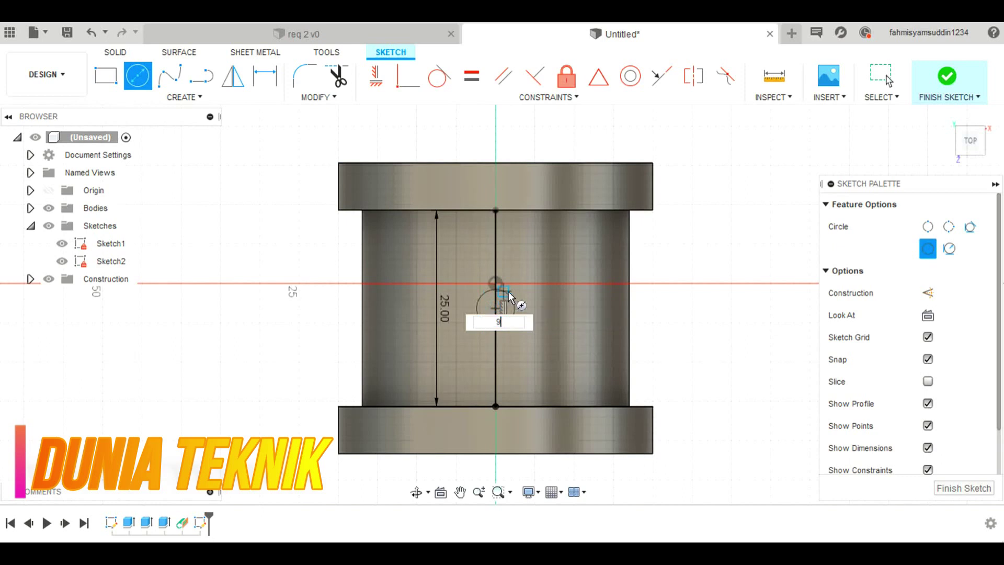
key("Return")
key("Escape")
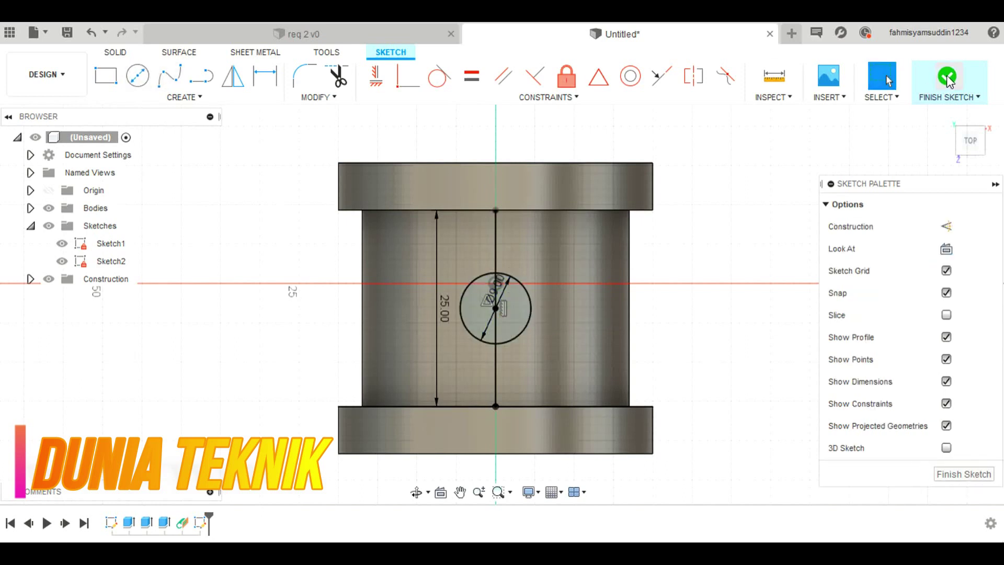
middle_click_drag(653, 219, 558, 115, "shift")
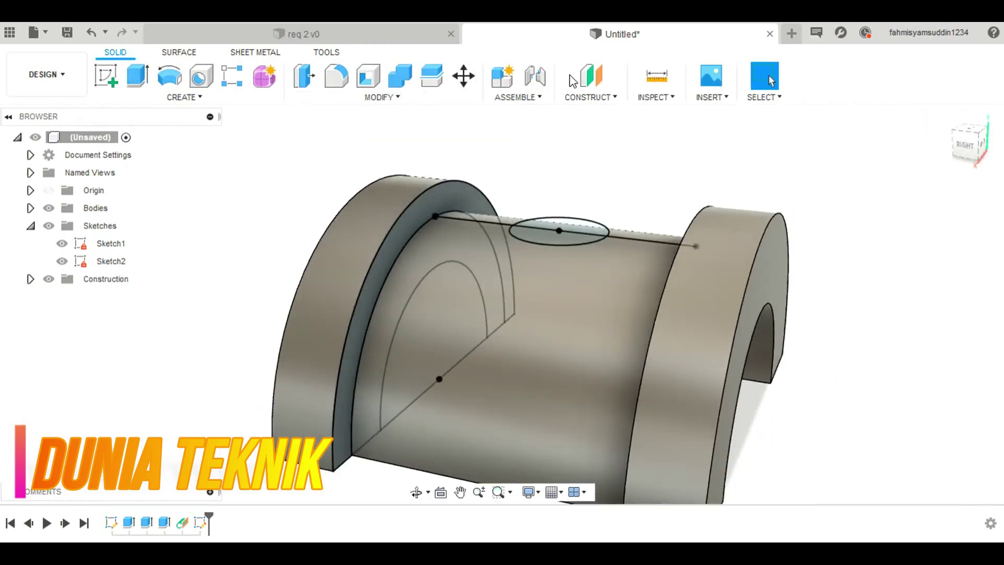
Step: Create a construction plane offset 20 mm upward from the XZ origin plane
left_click(591, 84)
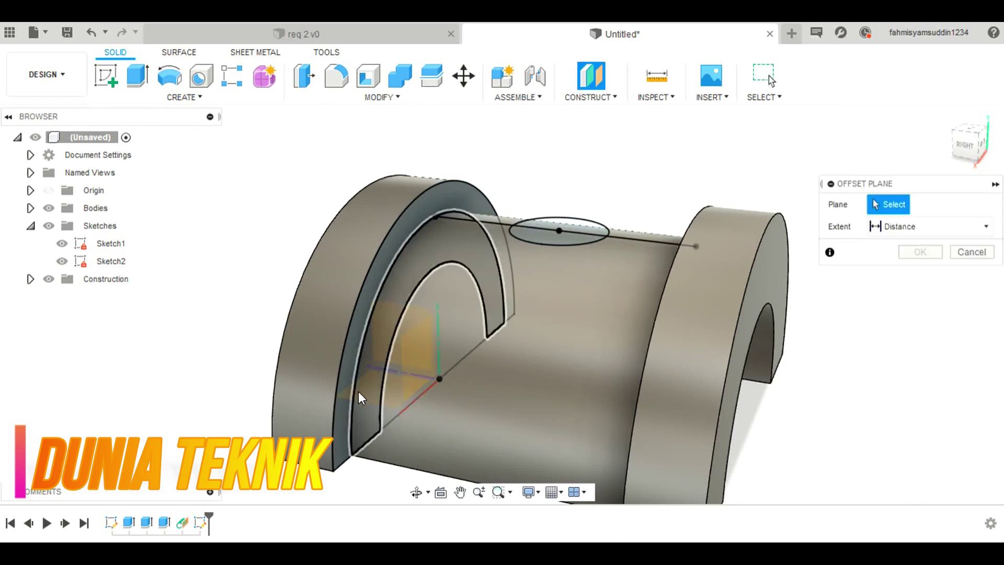
left_click(48, 209)
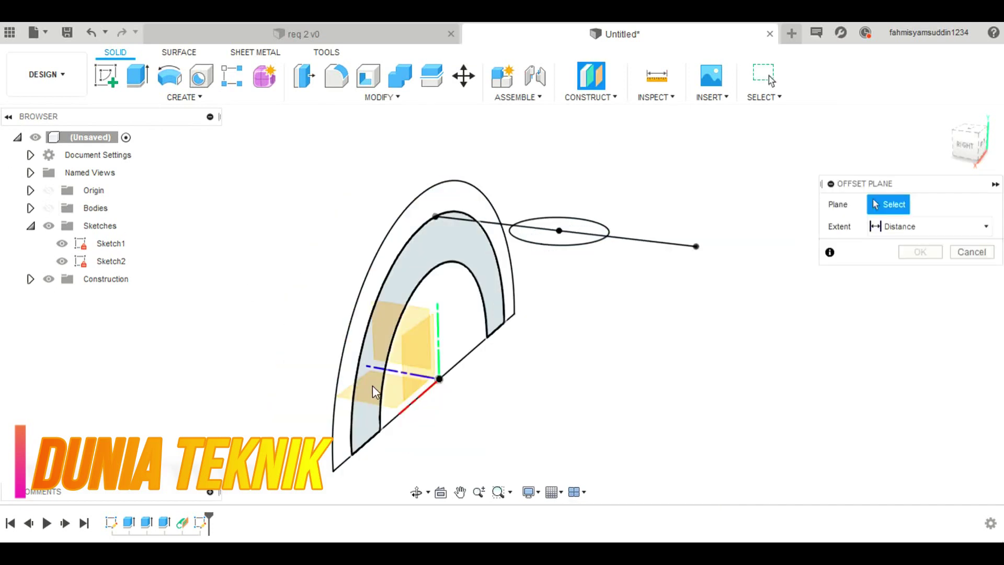
left_click(48, 208)
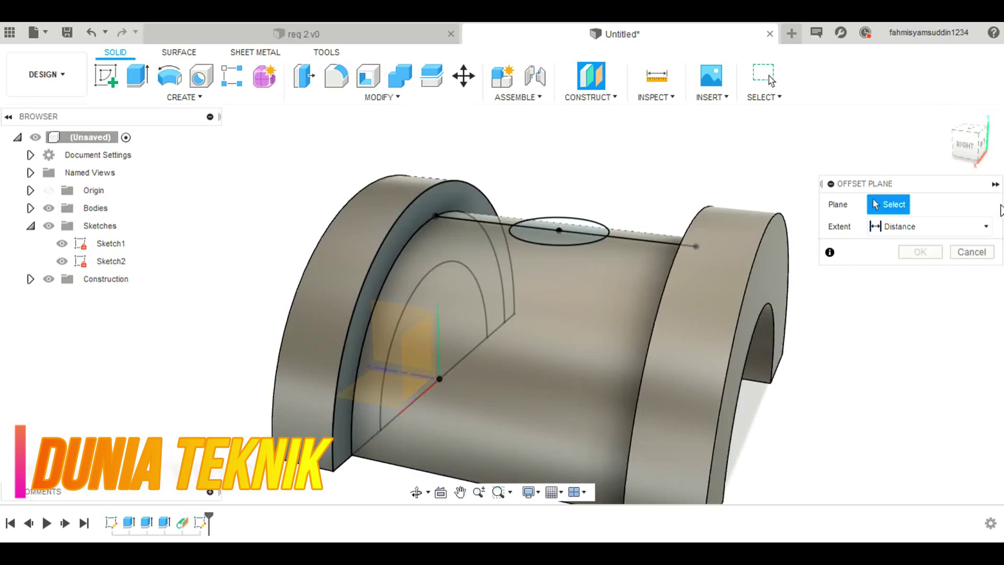
middle_click_drag(968, 157, 970, 141, "shift")
left_click(463, 440)
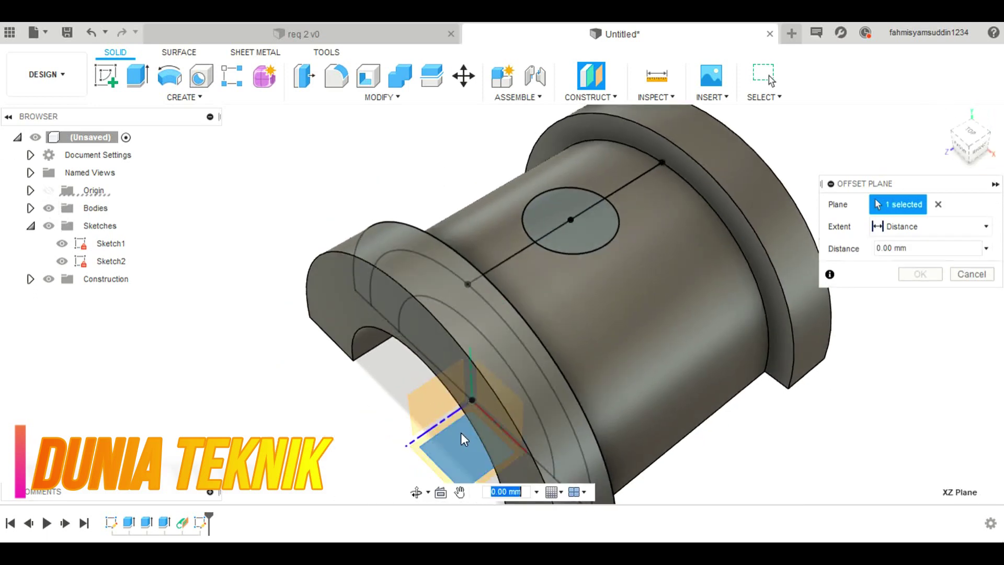
left_click(961, 151)
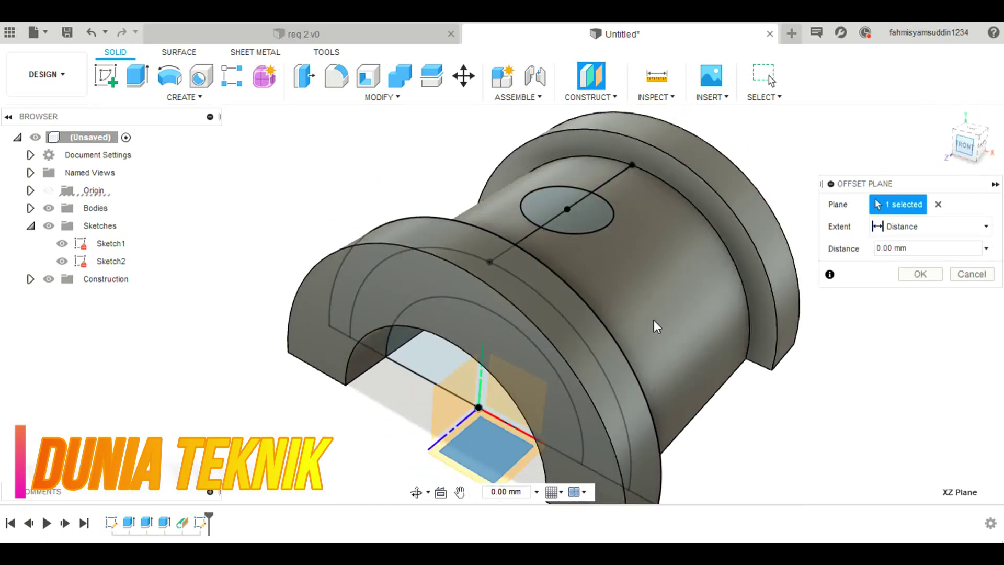
left_click_drag(627, 396, 622, 334)
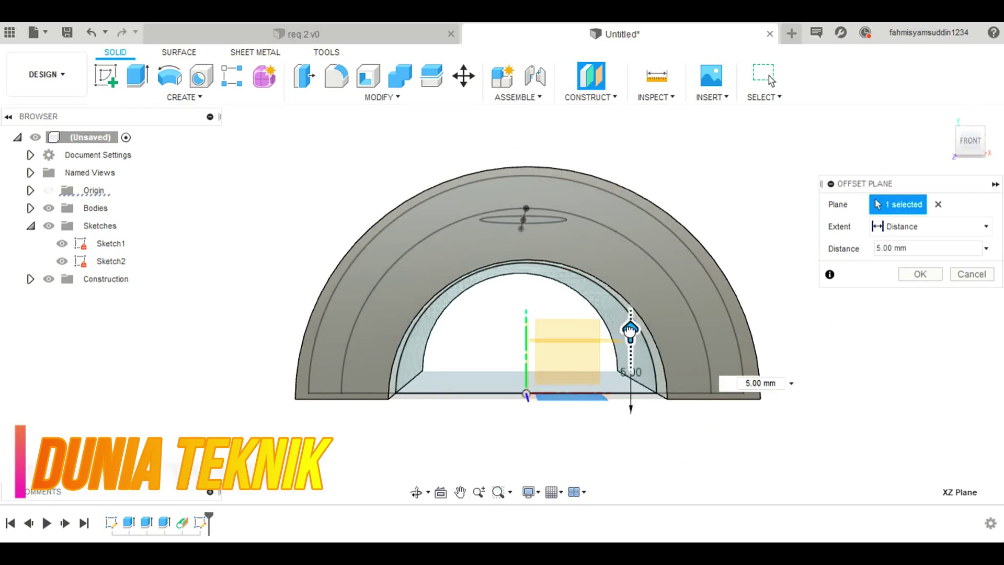
left_click_drag(630, 329, 613, 267)
type("20")
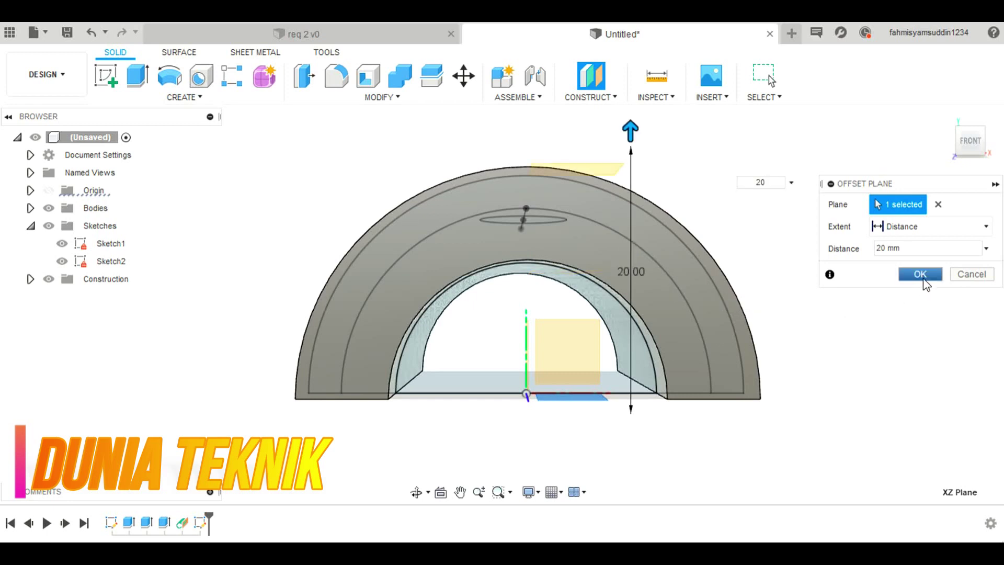
left_click(922, 275)
Step: Start a sketch on the offset plane and draw a 25 mm line along the barrel's axis from the origin
left_click(952, 121)
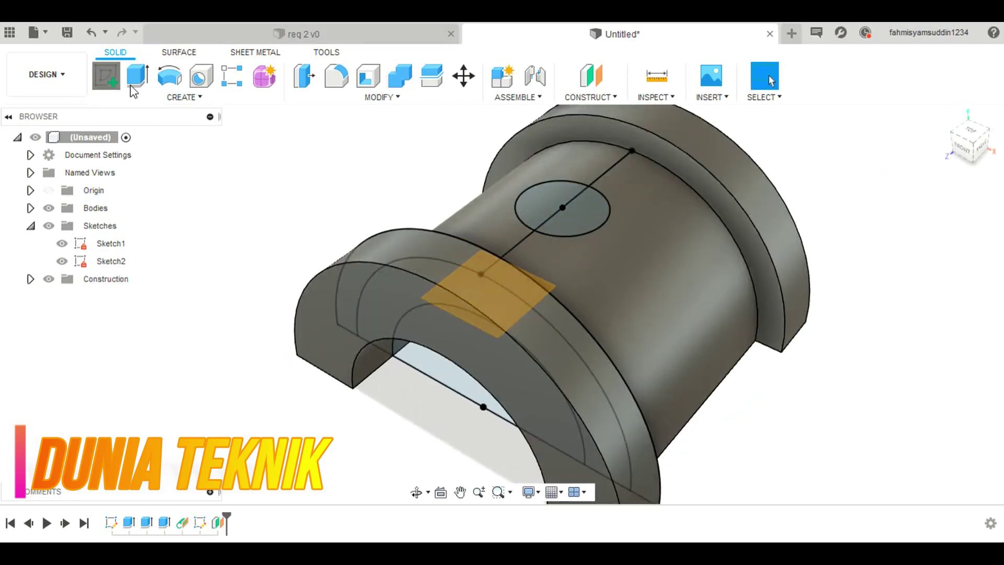
left_click(511, 313)
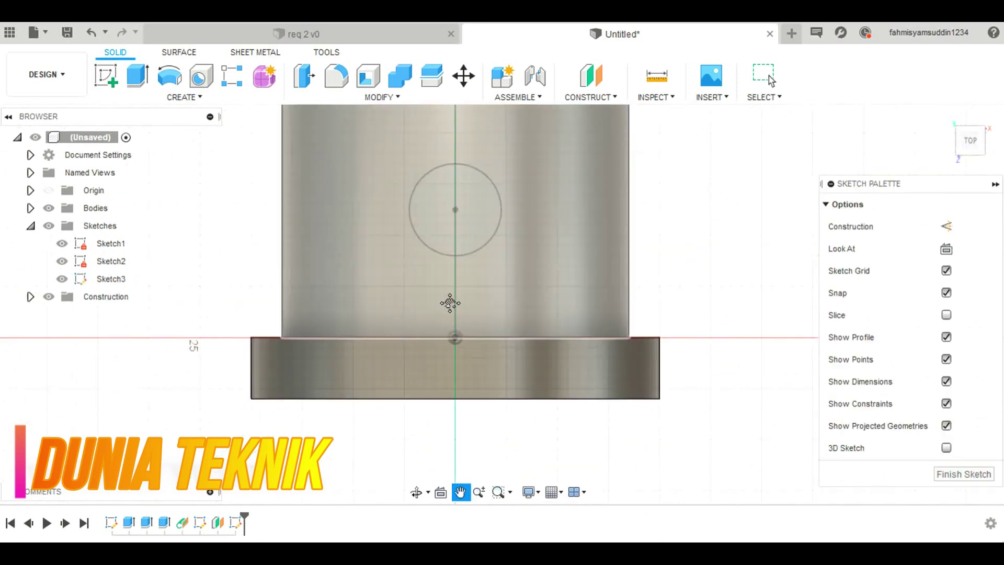
left_click(138, 76)
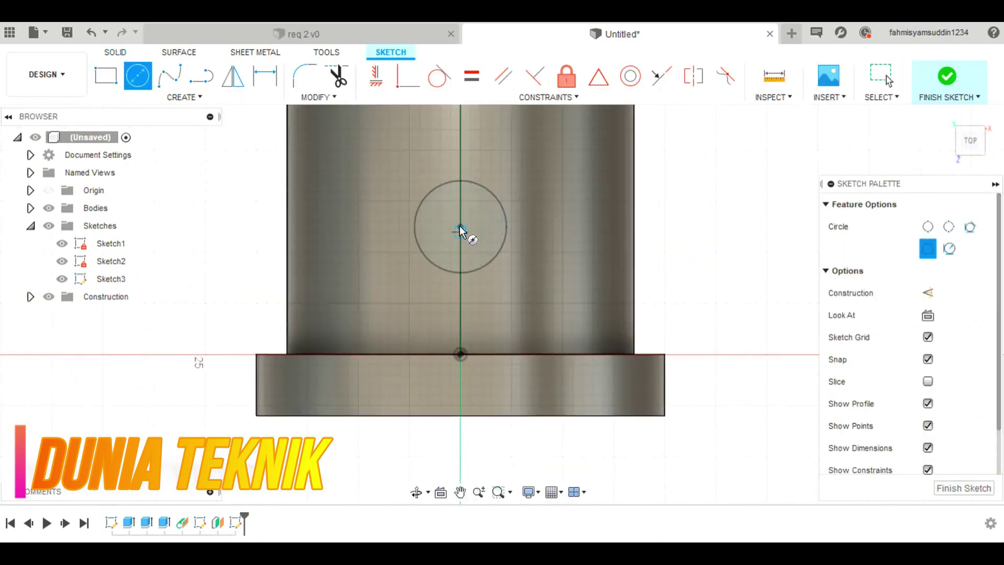
left_click(201, 75)
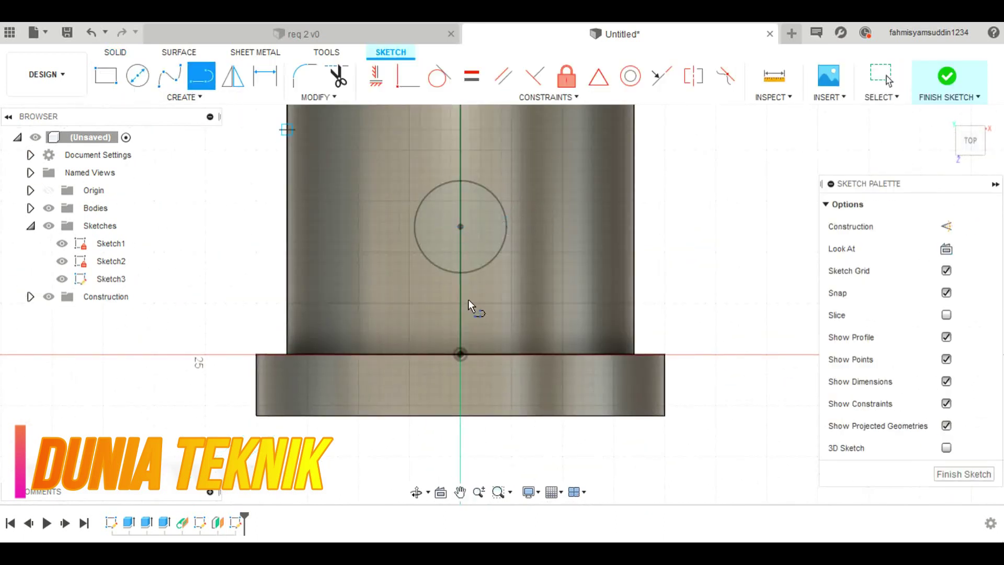
left_click(460, 355)
type("25")
key("Return")
key("Escape")
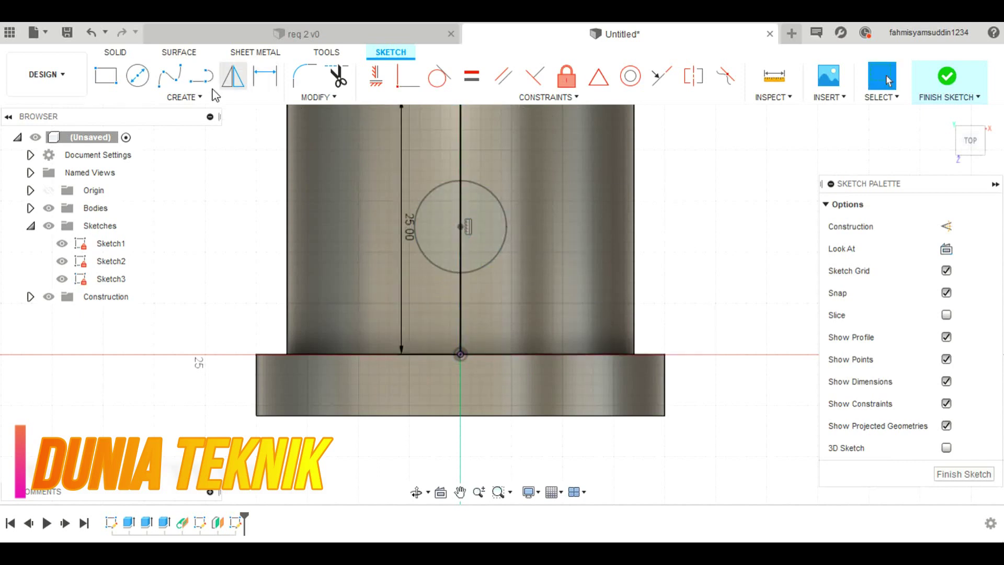
Step: Draw a 6 mm diameter circle centred on the midpoint of the new 25 mm line and finish the sketch
left_click(146, 81)
left_click(460, 226)
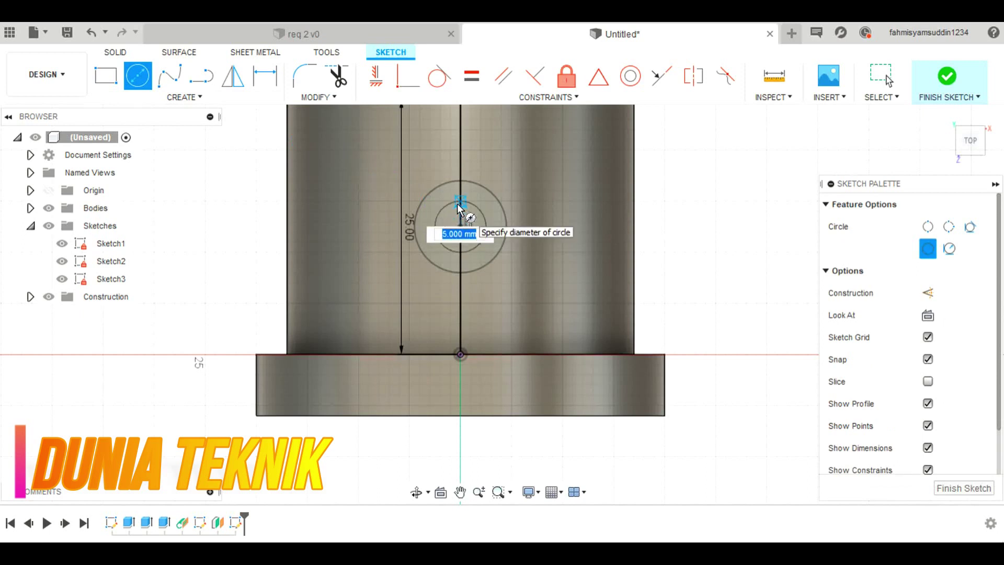
type("6")
key("Return")
key("Escape")
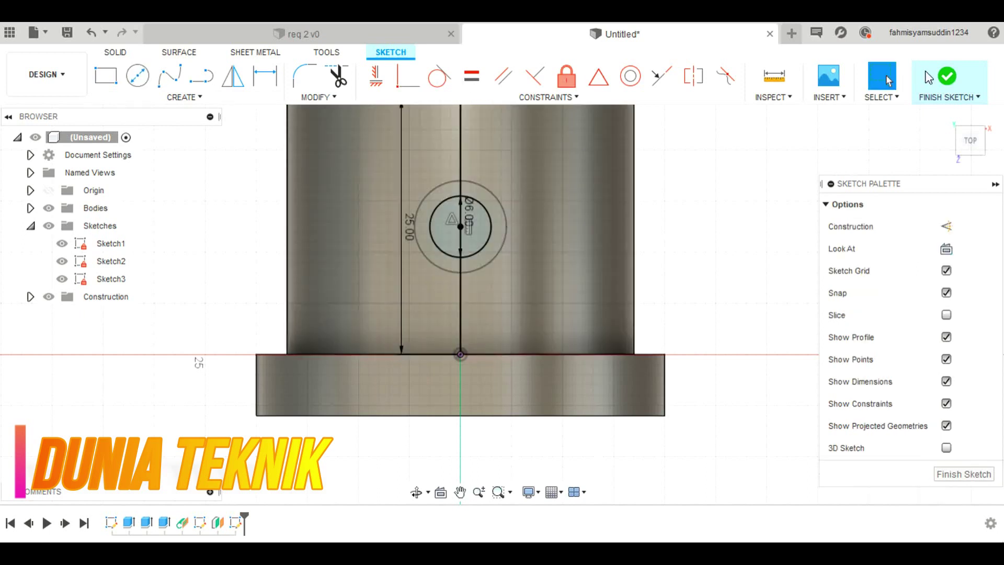
left_click(947, 77)
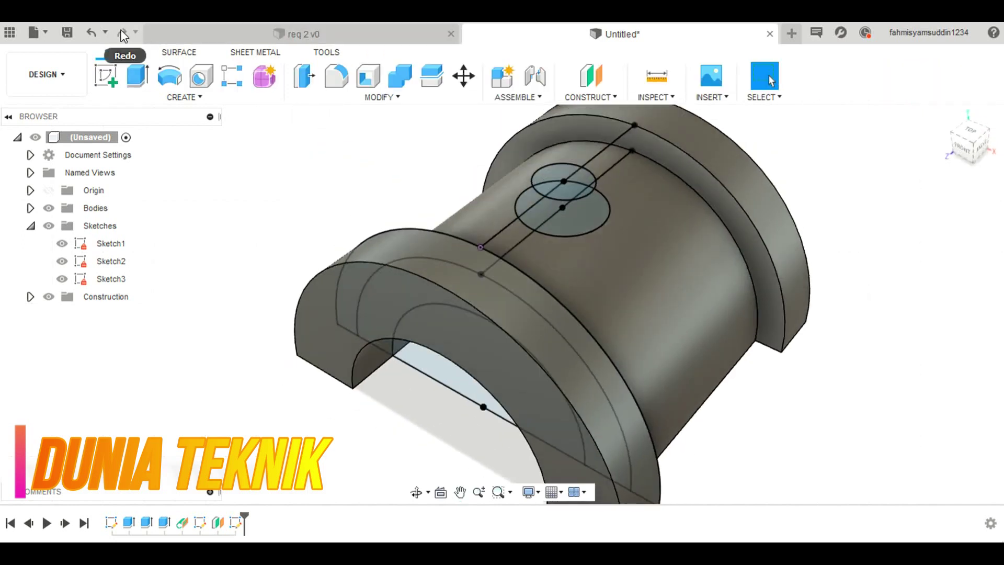
Step: Loft a tapered boss from the 9 mm circle on the barrel to the 6 mm circle on the offset plane
left_click(137, 77)
left_click(166, 97)
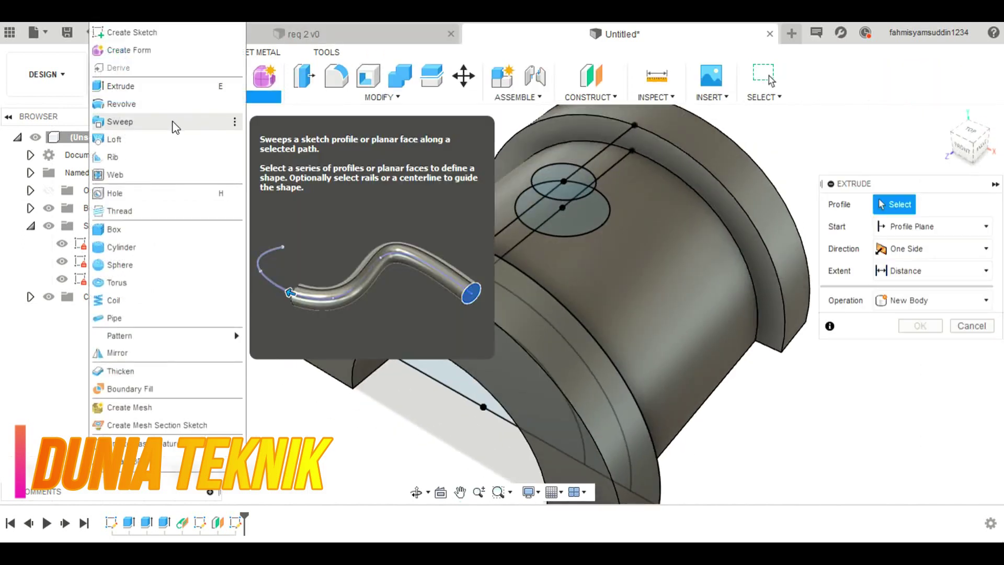
left_click(173, 140)
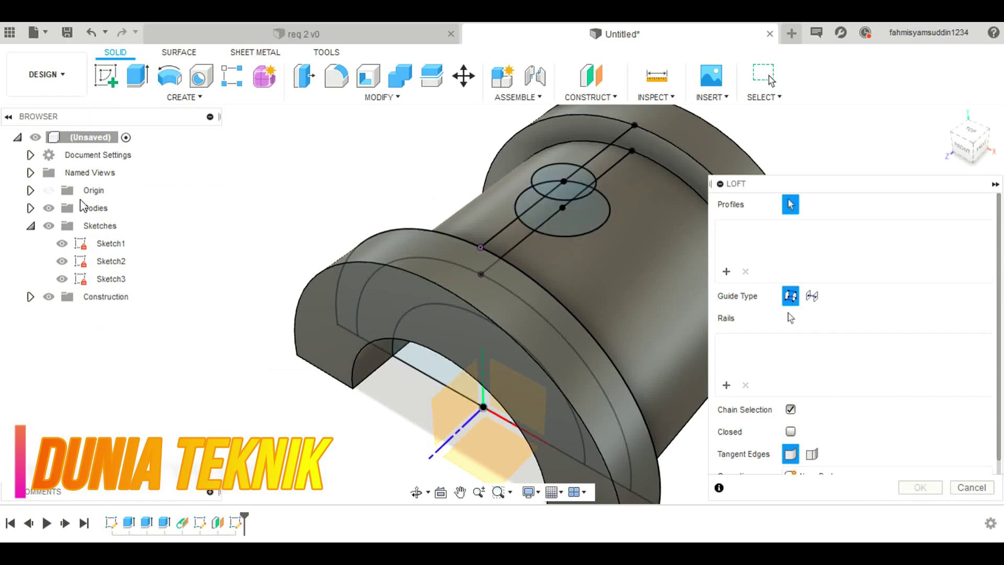
left_click(48, 208)
left_click(538, 222)
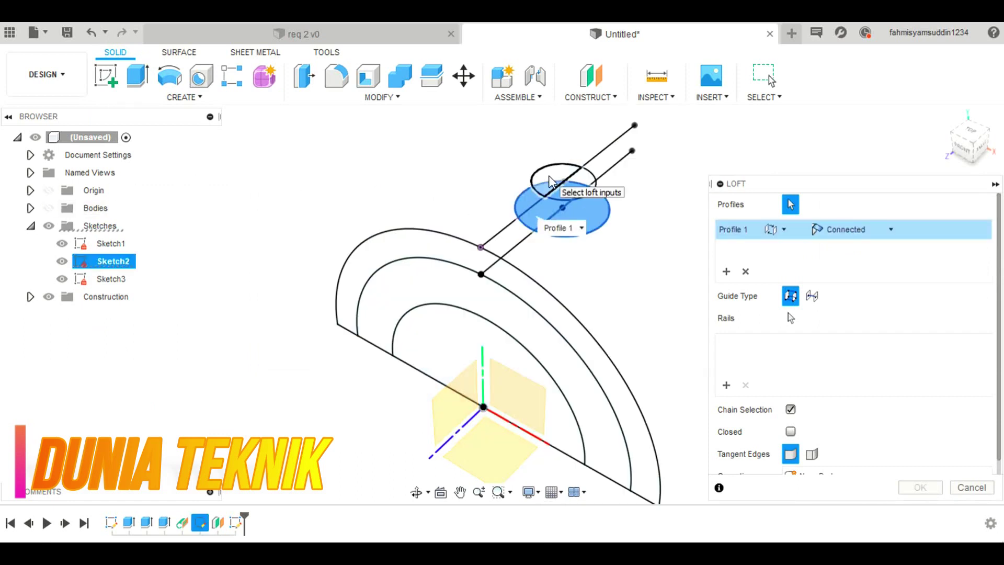
left_click(584, 187)
scroll(580, 195, "up", 3)
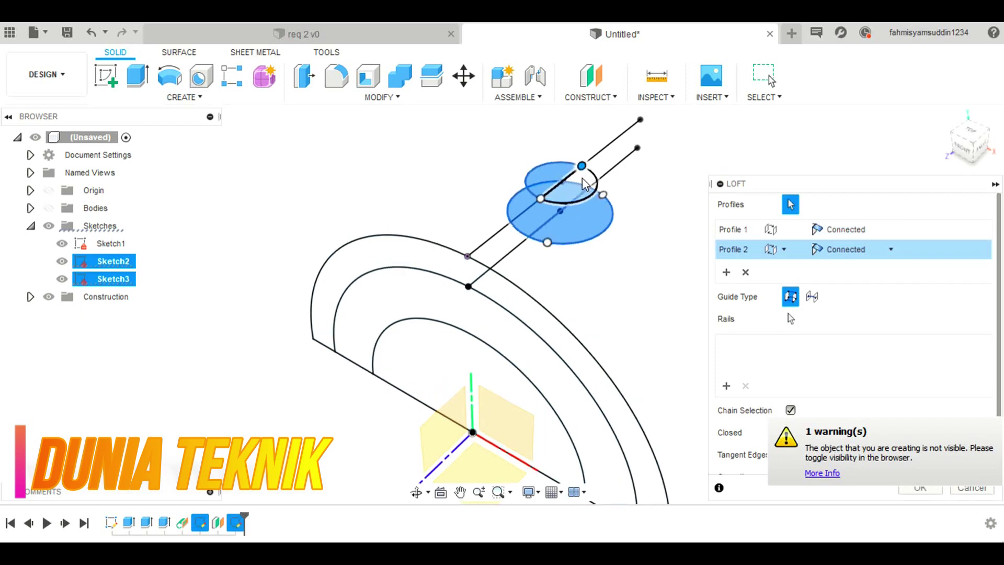
left_click(49, 207)
scroll(449, 157, "down", 3)
left_click(921, 487)
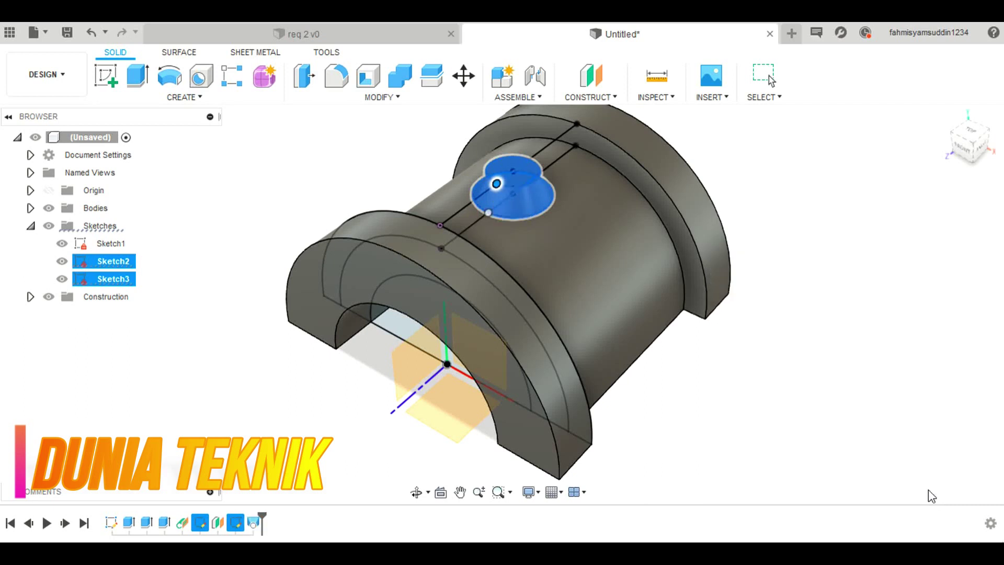
Step: Examine the boss on the upper brass in the reference drawing and hide Sketch1 in the model
scroll(506, 239, "down", 2)
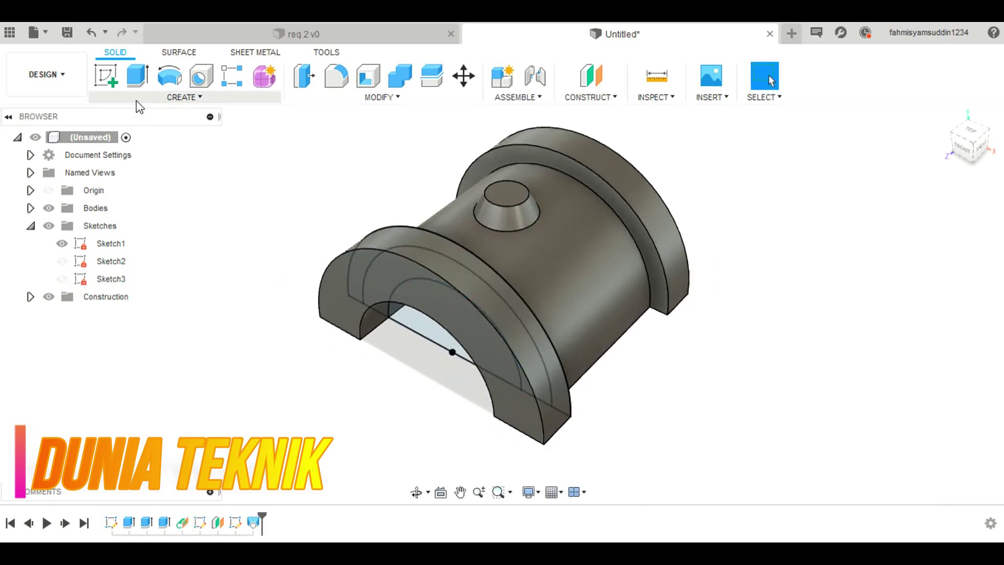
key("alt+Tab")
scroll(745, 291, "down", 3)
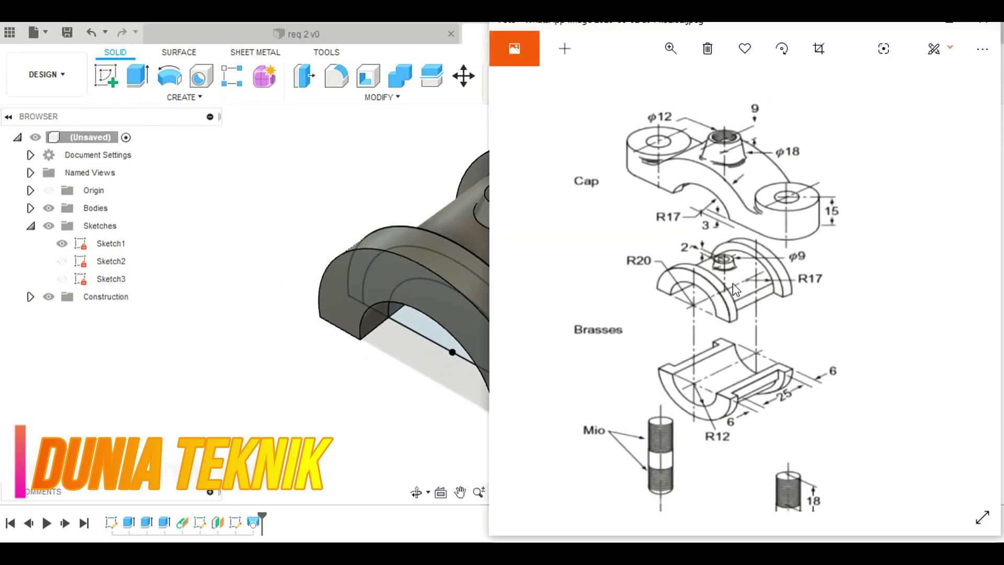
scroll(743, 175, "up", 3)
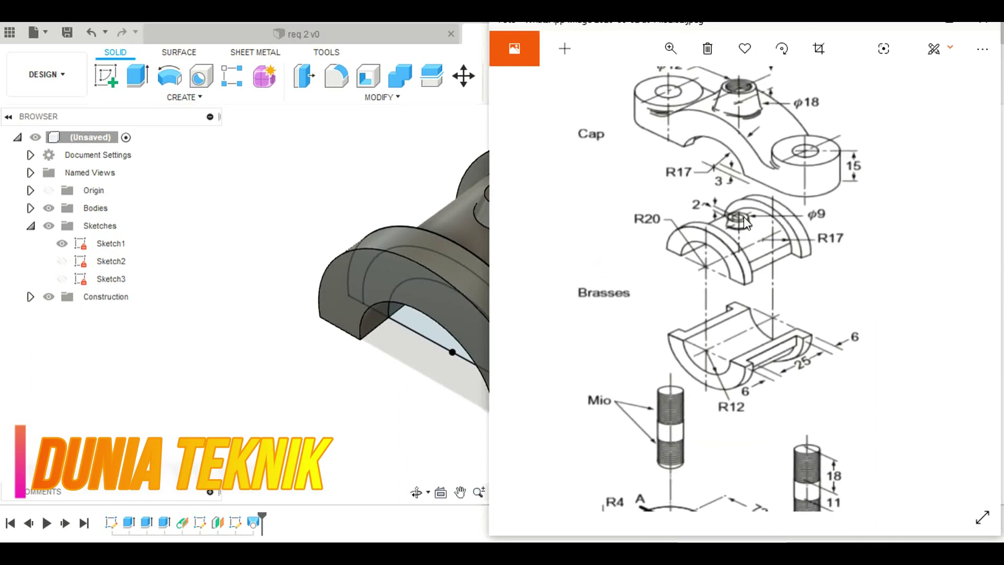
left_click(307, 181)
left_click(61, 244)
key("alt+Tab")
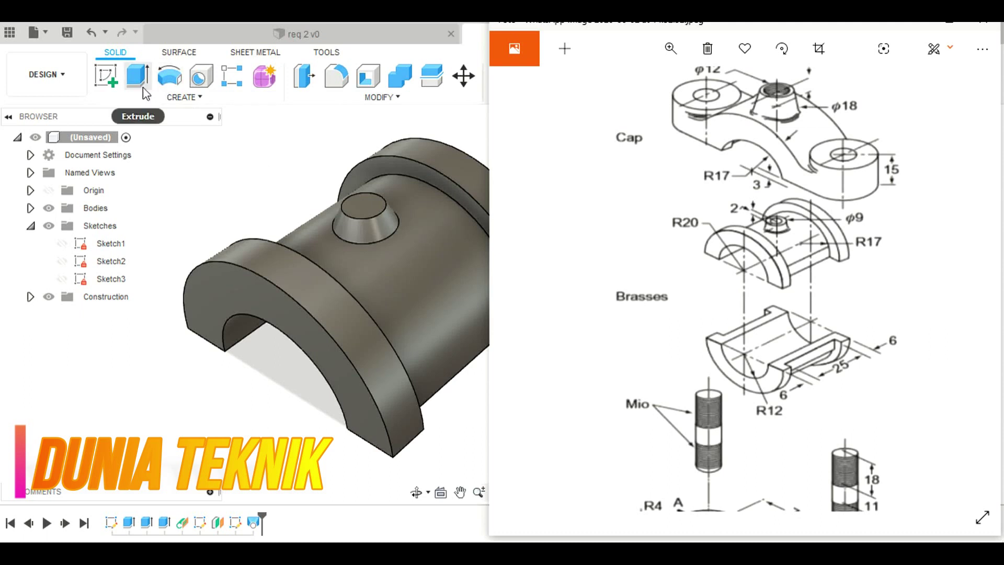
key("alt+Tab")
Step: Sketch a 2 mm diameter circle centred on the top face of the tapered boss
left_click(106, 76)
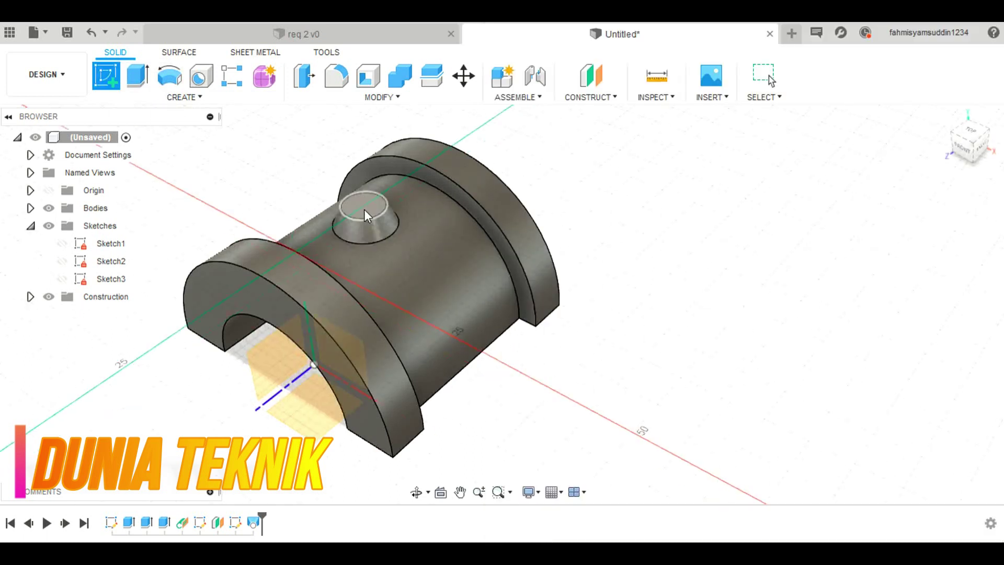
left_click(364, 210)
key("c")
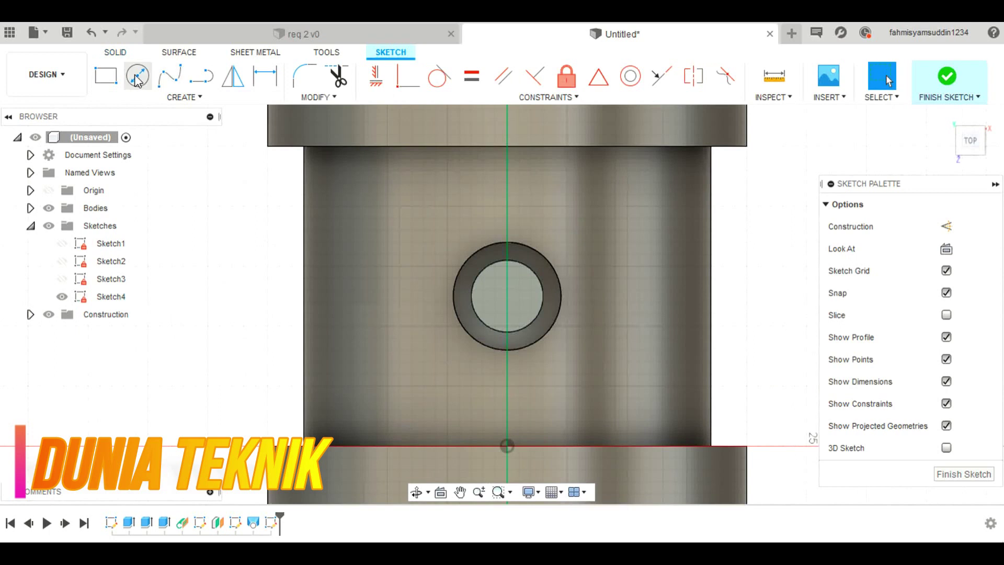
left_click(507, 296)
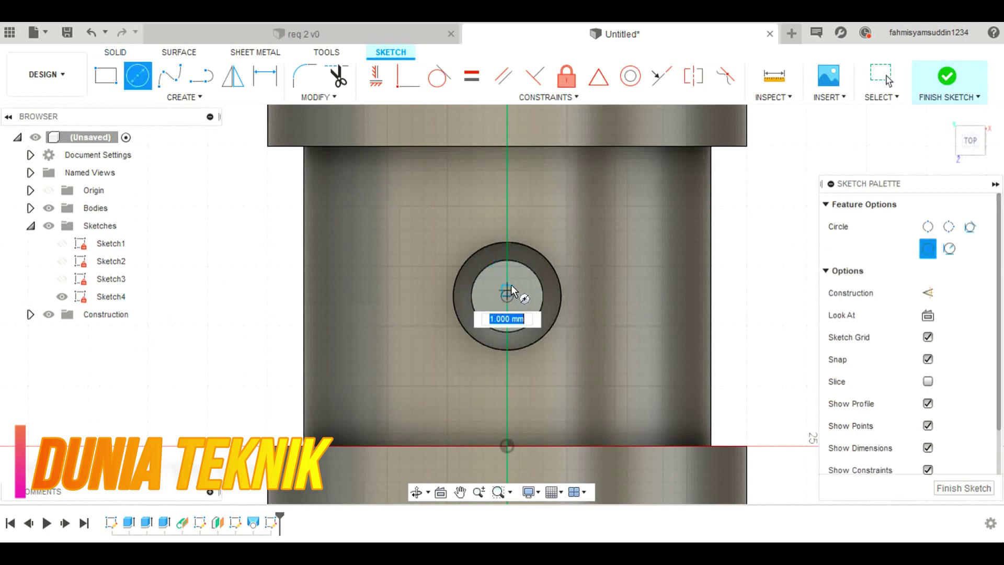
type("2")
key("Return")
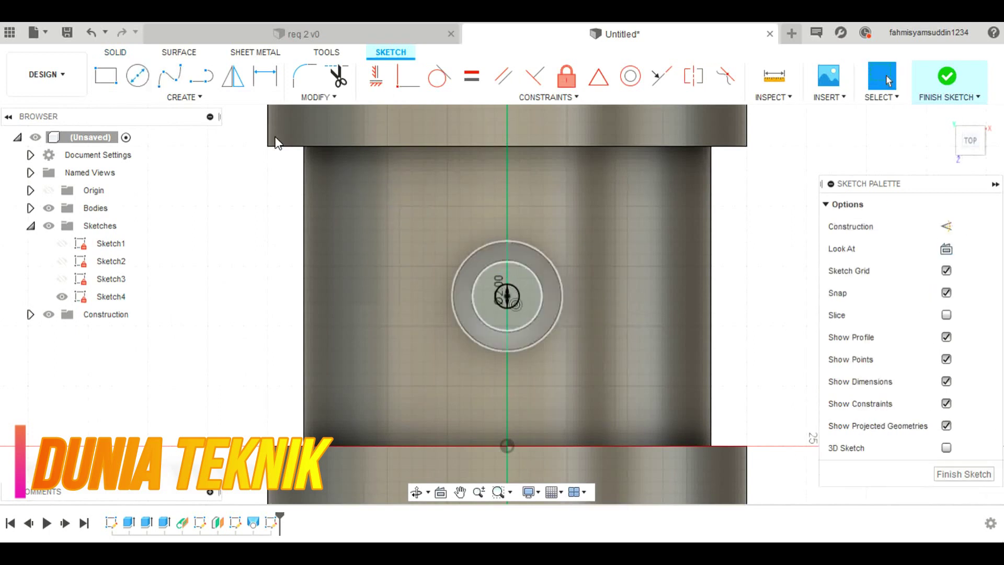
Step: Extrude the 2 mm circle as a 0.5 mm deep cut into the boss's top face
left_click(115, 52)
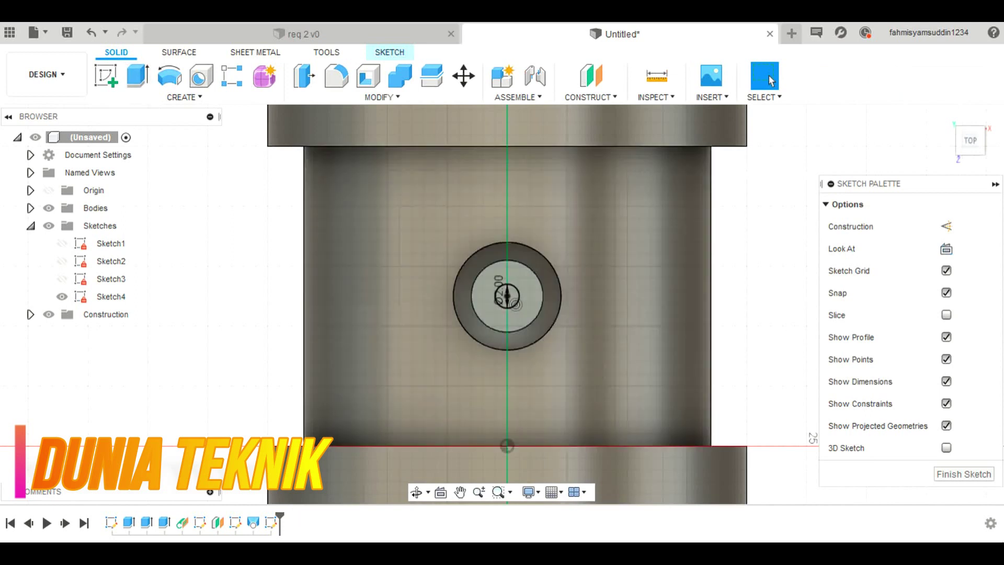
key("alt+Tab")
key("alt+Tab")
key("e")
scroll(347, 204, "up", 10)
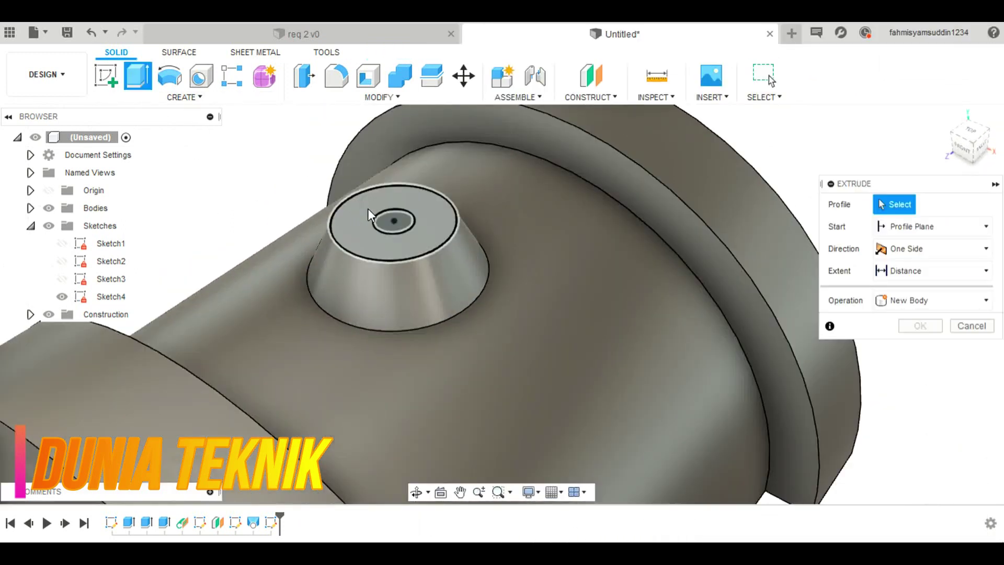
left_click(410, 217)
left_click_drag(410, 214, 412, 251)
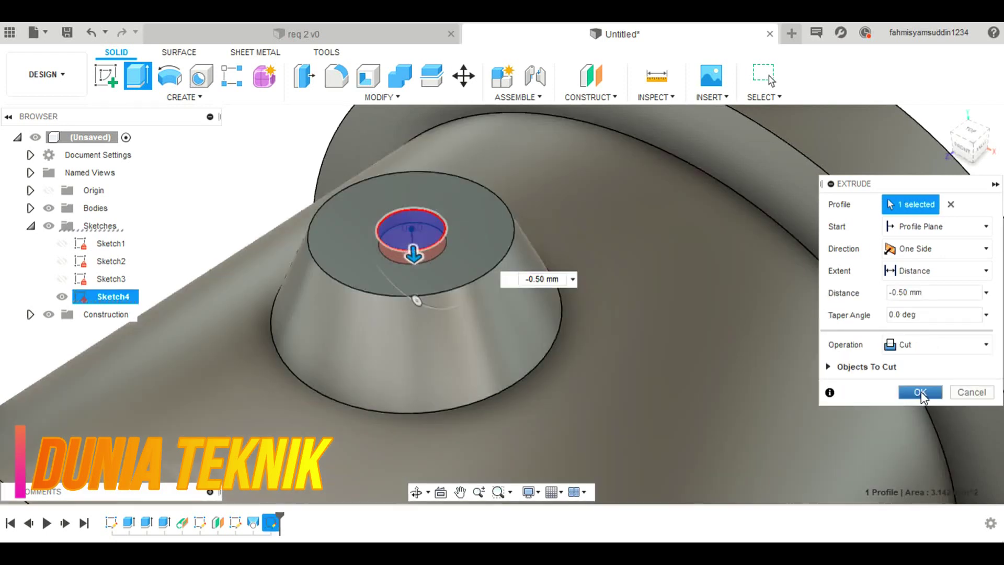
left_click(921, 393)
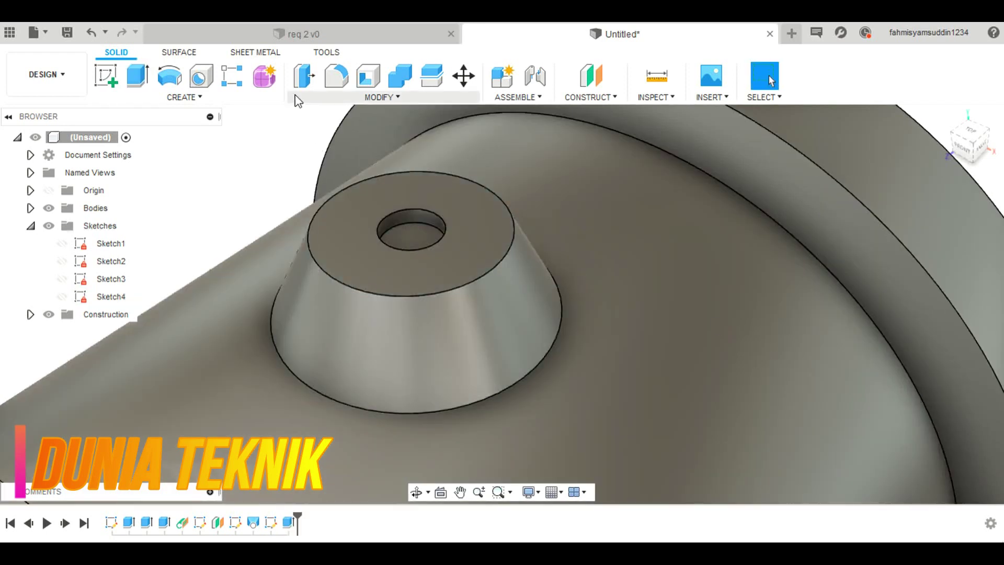
Step: Try to round the base edge of the tapered boss with a 1 mm fillet
key("f")
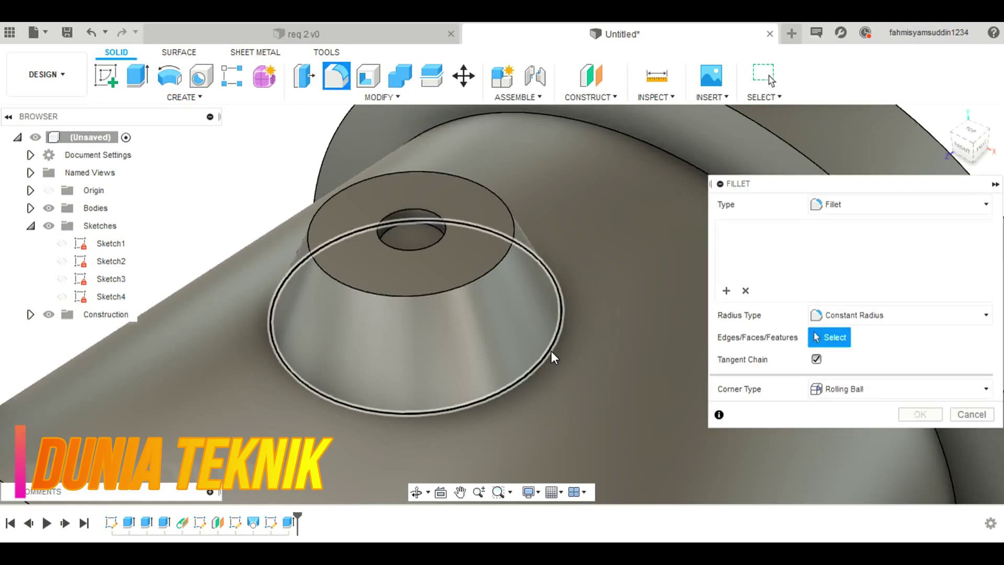
left_click(549, 347)
type("1")
key("Return")
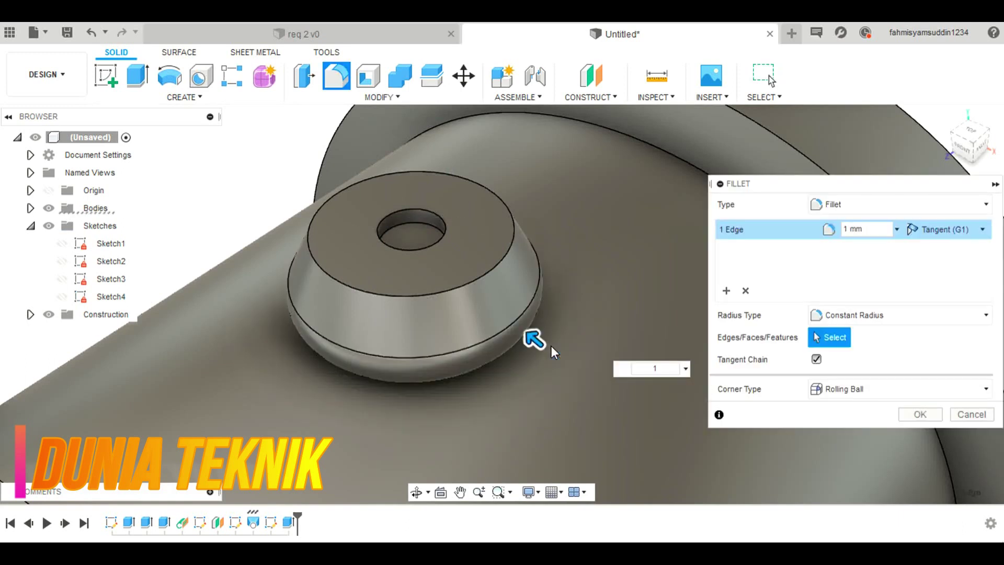
key("Return")
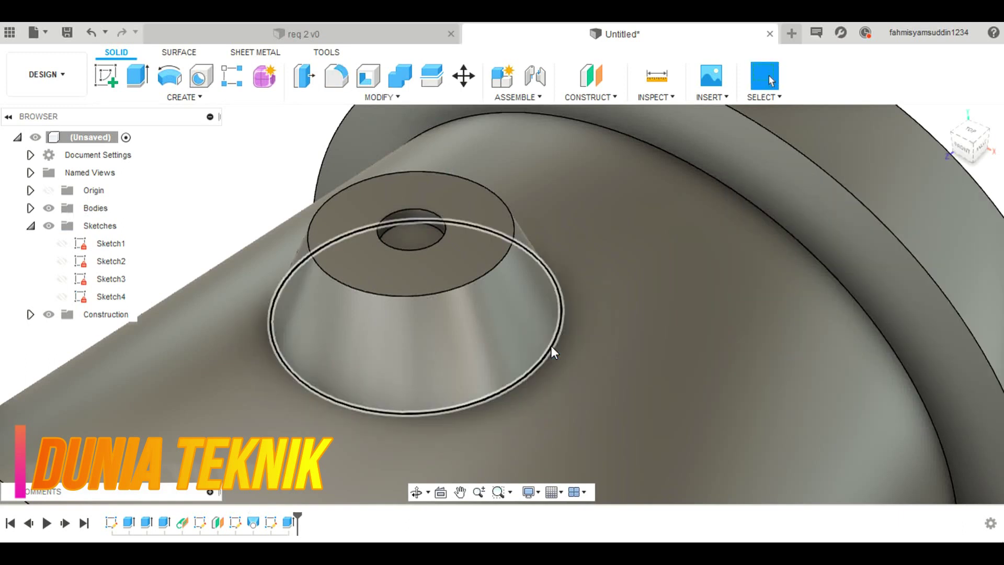
Step: Examine the cap's shape and dimensions, together with the brasses, in the reference drawing
scroll(545, 344, "down", 5)
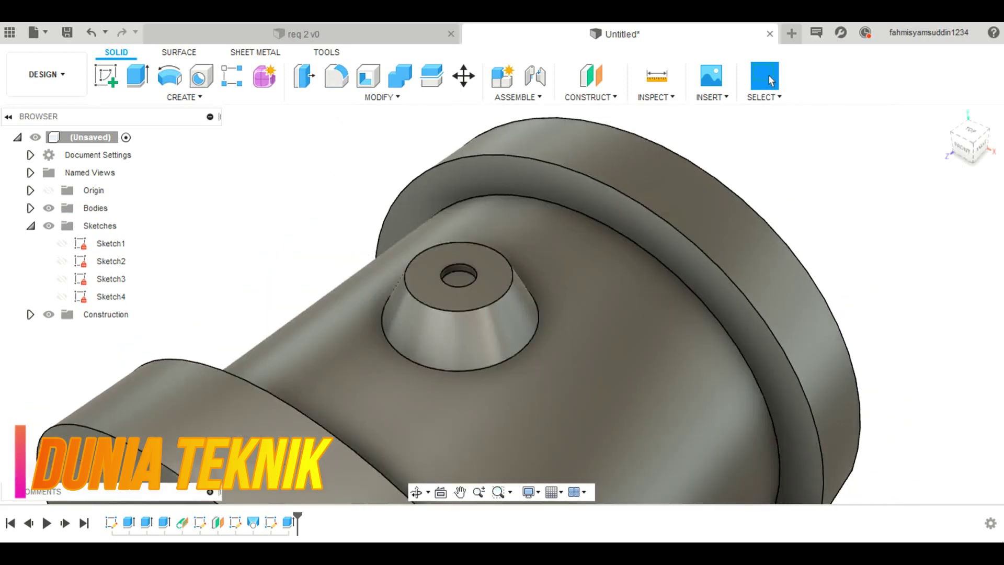
key("alt+Tab")
scroll(725, 199, "up", 2)
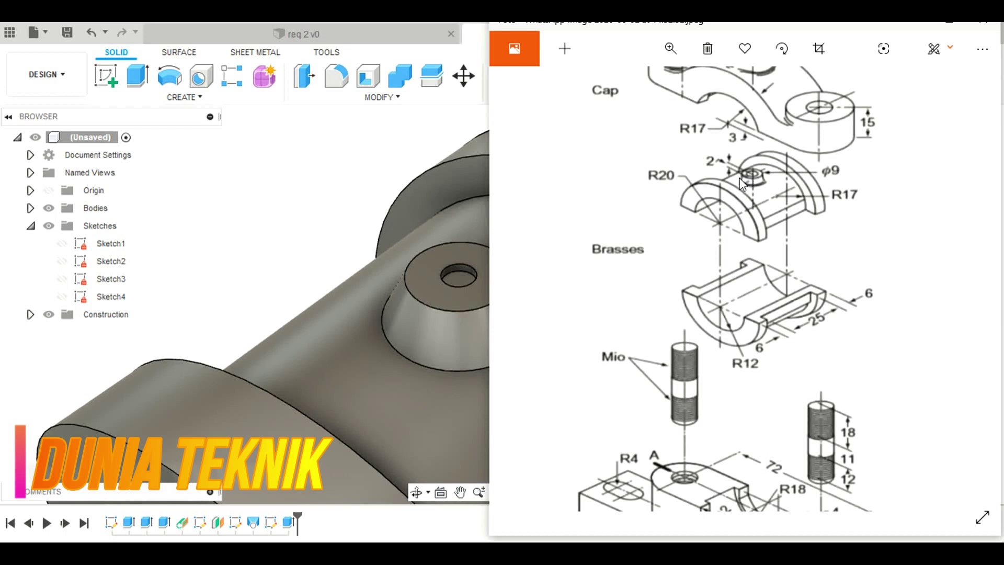
left_click_drag(739, 182, 747, 245)
left_click(300, 149)
scroll(311, 164, "down", 3)
scroll(349, 208, "down", 4)
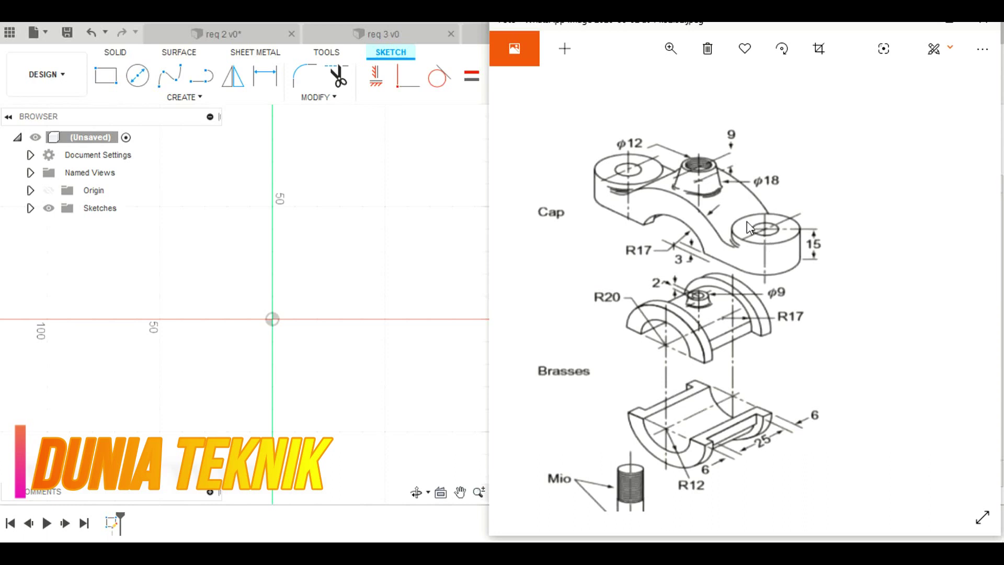
left_click(409, 241)
Step: Sketch two concentric circles centred on the origin, 12 mm and 24 mm in diameter
left_click(138, 75)
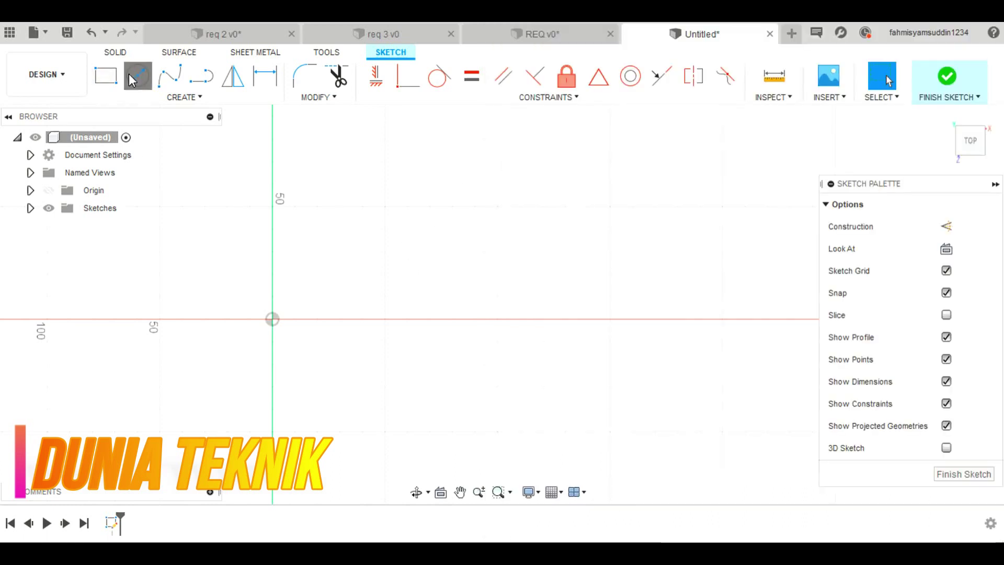
left_click(272, 319)
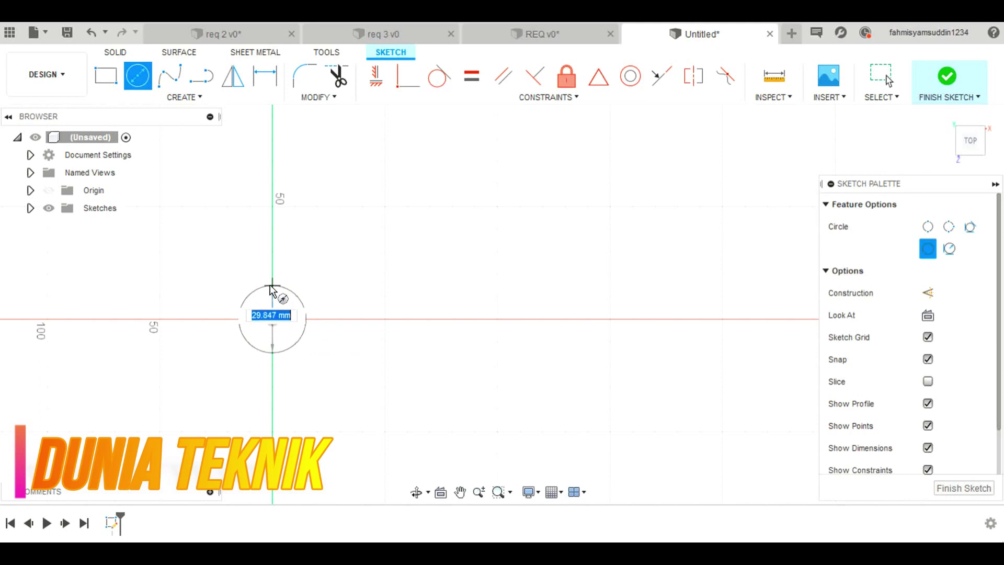
scroll(273, 319, "up", 2)
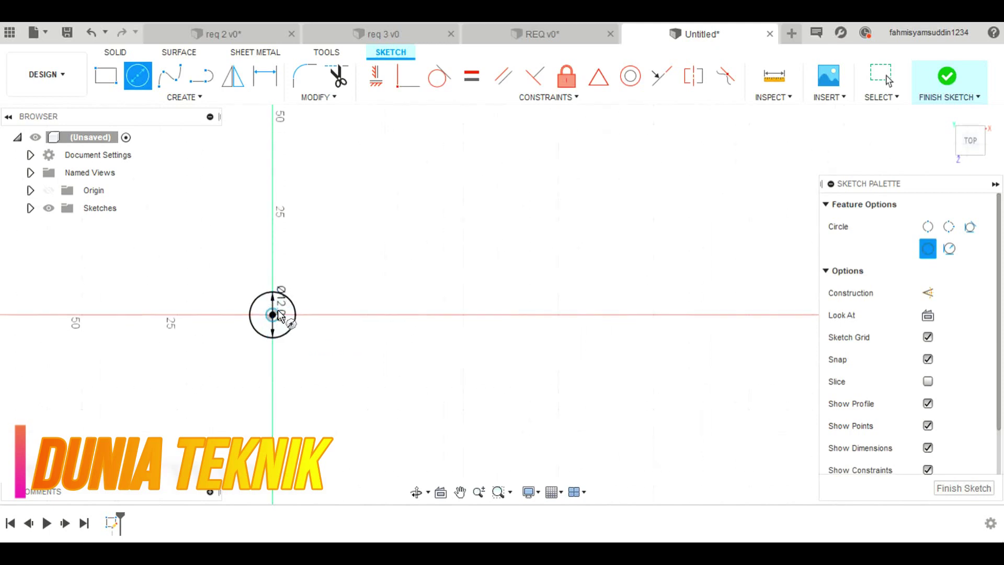
key("Return")
key("Escape")
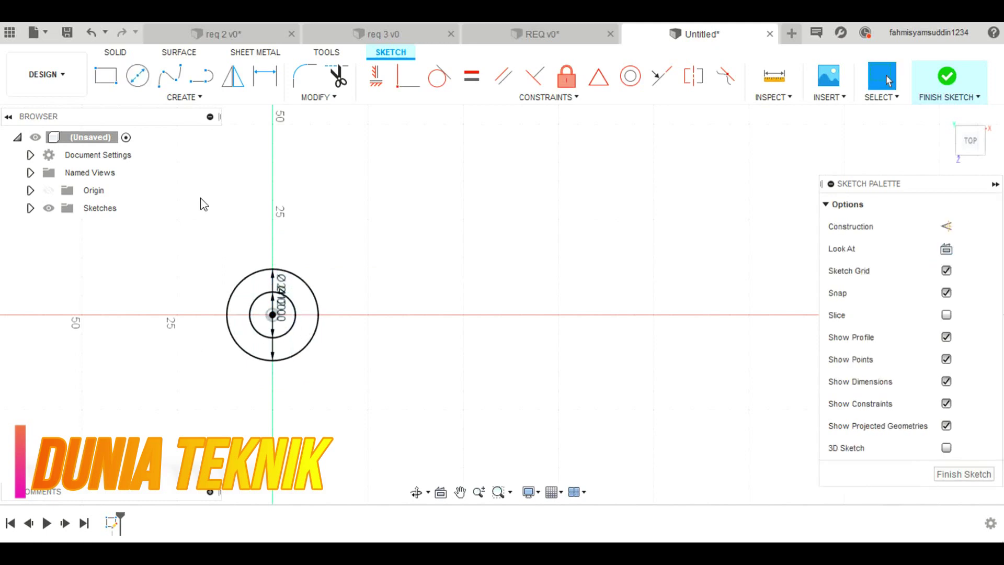
Step: Draw a 72 mm horizontal line from the centre of the concentric circles along the red axis
left_click(209, 85)
left_click(272, 315)
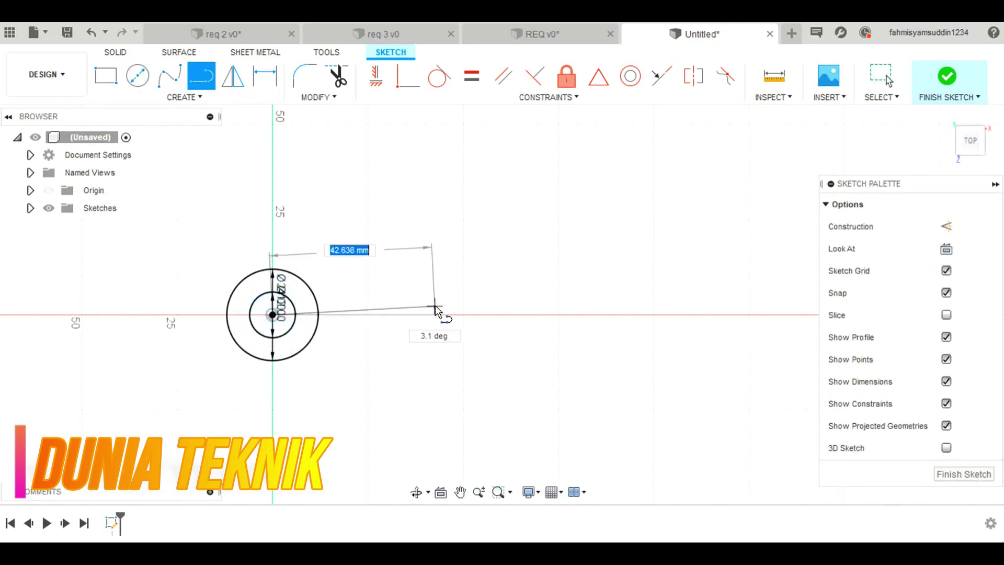
type("72")
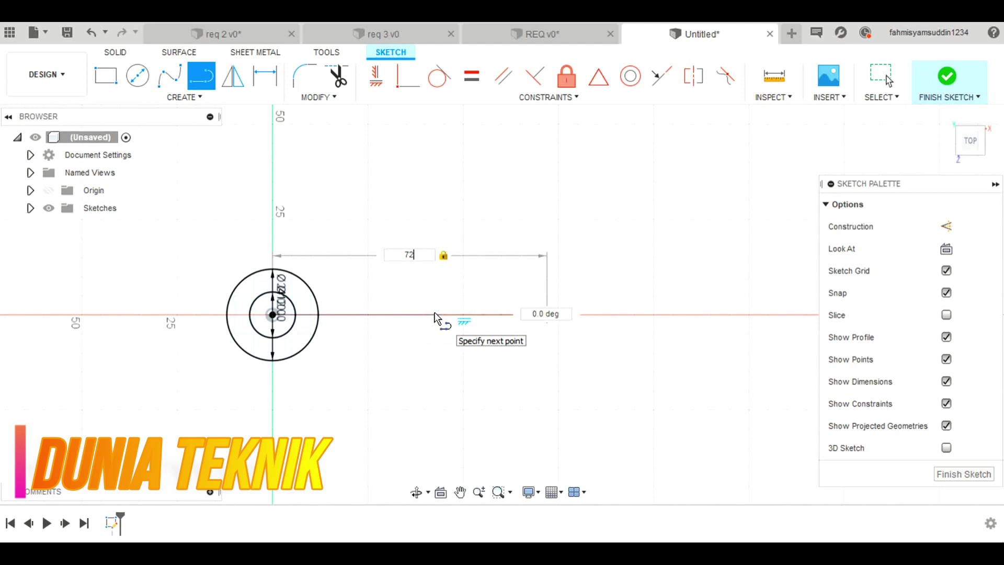
key("Return")
key("Escape")
Step: Draw a vertical line about 8 mm long upward from the midpoint of the 72 mm line
left_click(202, 78)
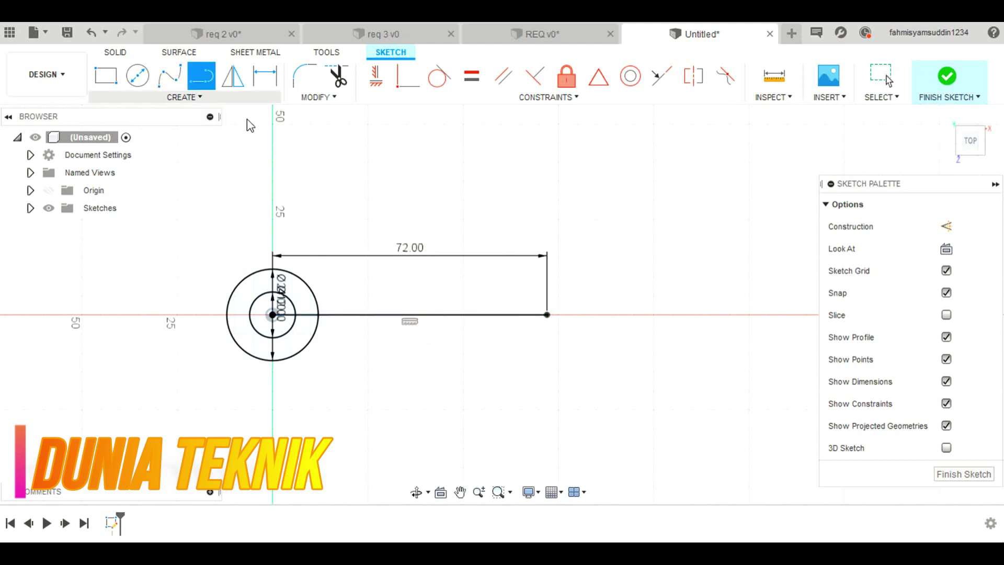
left_click(410, 315)
left_click(409, 285)
key("Escape")
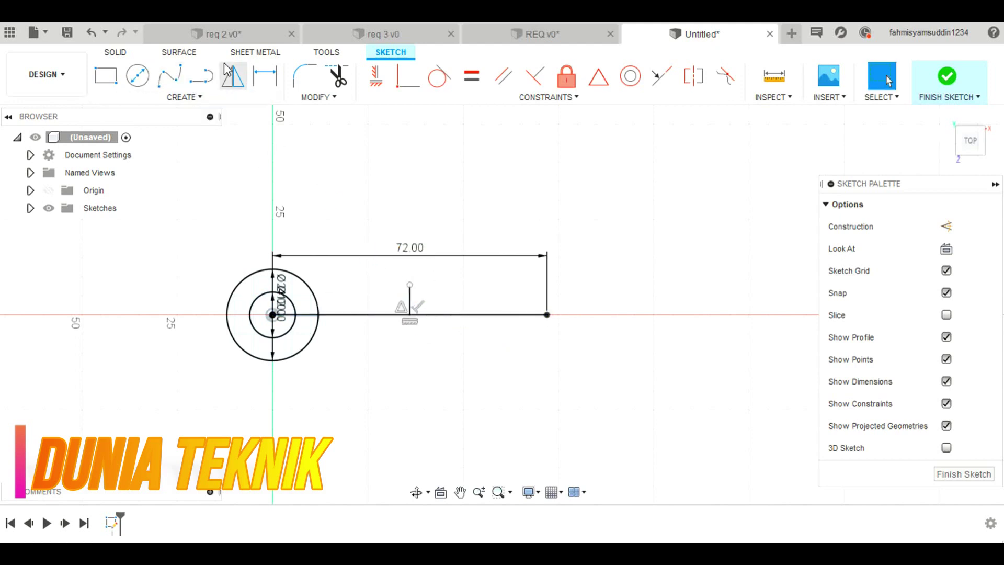
Step: Mirror both circles across the short vertical line to the far end of the 72 mm line
left_click(236, 83)
left_click(272, 269)
left_click(272, 291)
left_click(703, 226)
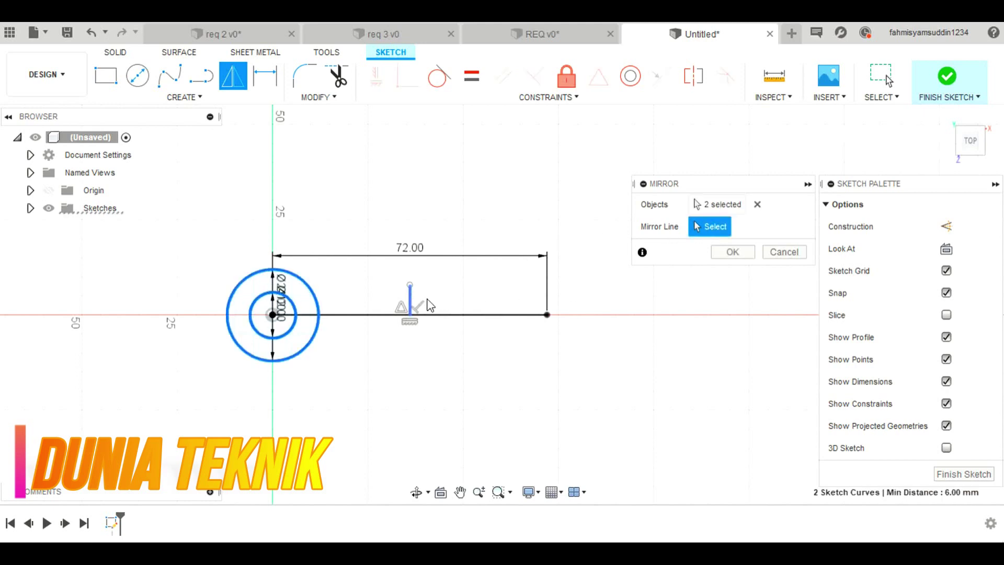
left_click(410, 301)
left_click(727, 252)
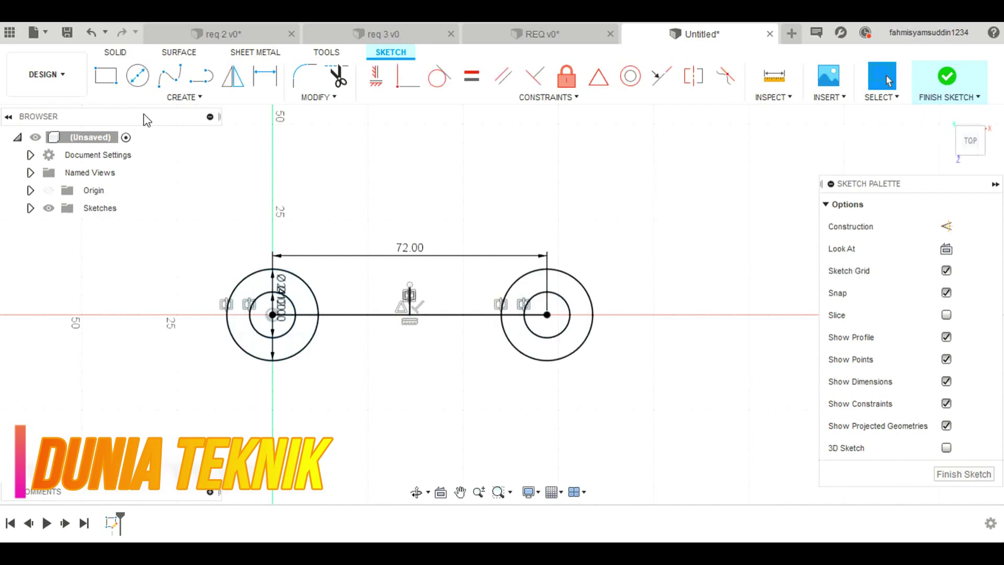
left_click(115, 52)
left_click(138, 76)
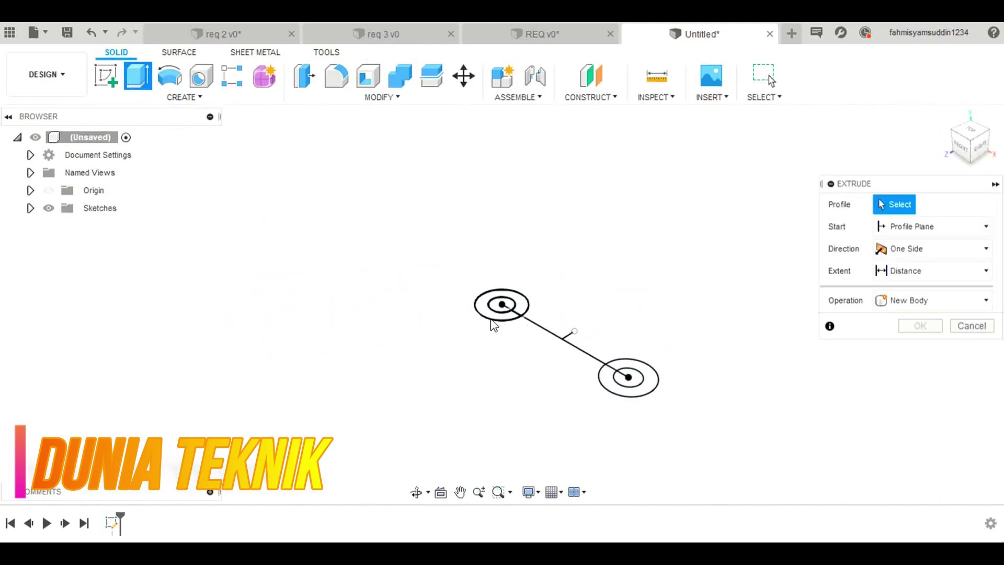
double_click(491, 317)
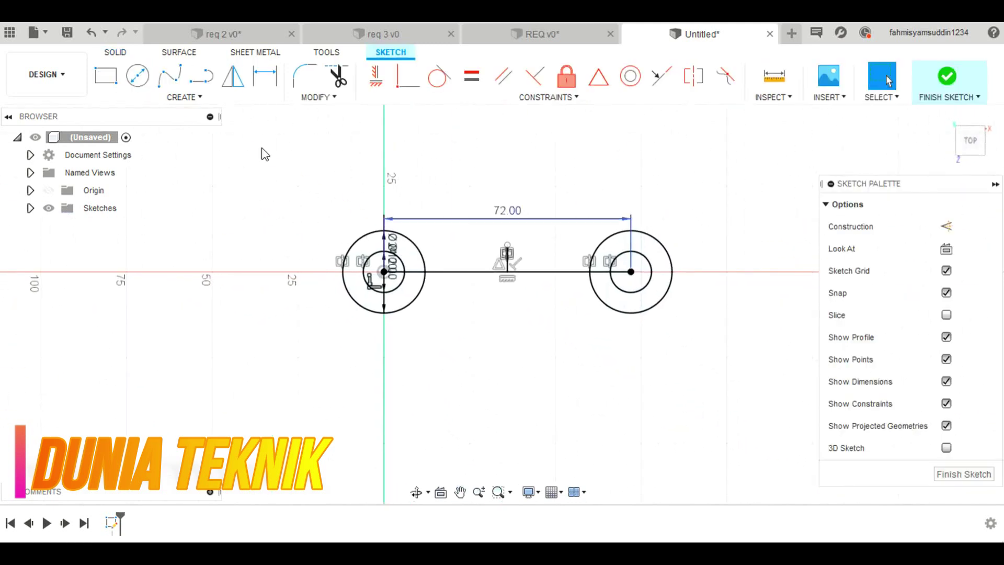
left_click(949, 77)
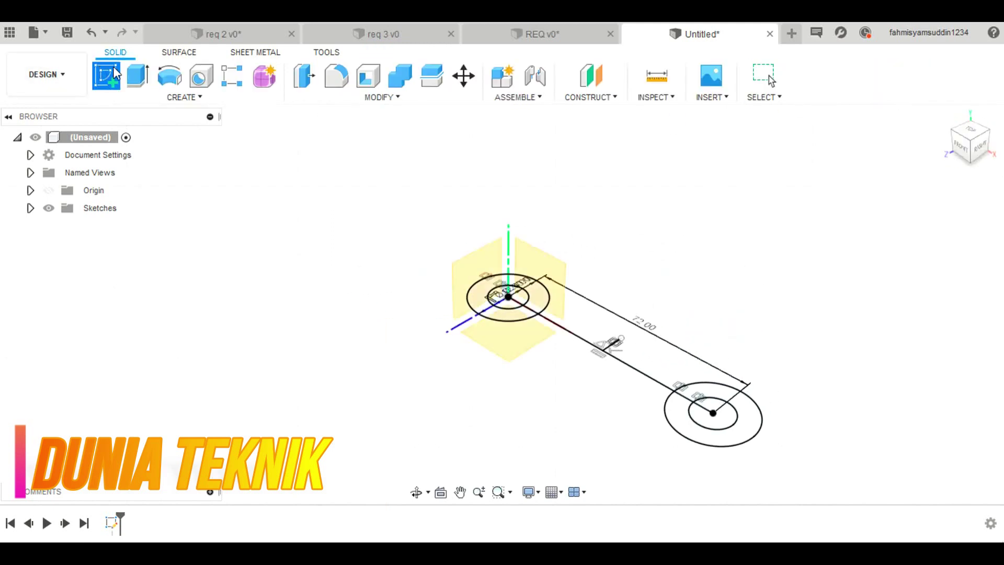
Step: Start a sketch on the vertical front plane and project the two outer end circles into it
left_click(558, 273)
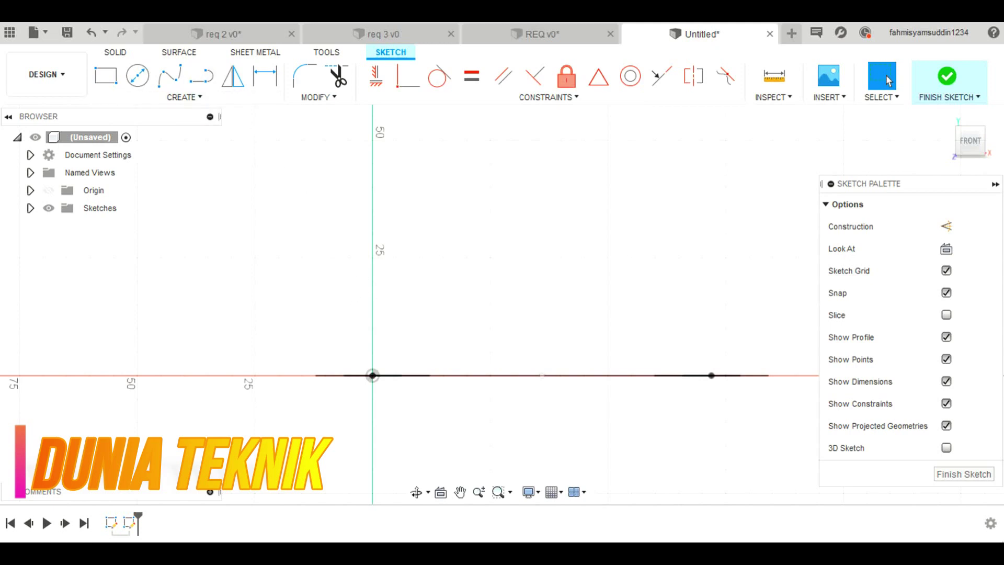
key("alt+Tab")
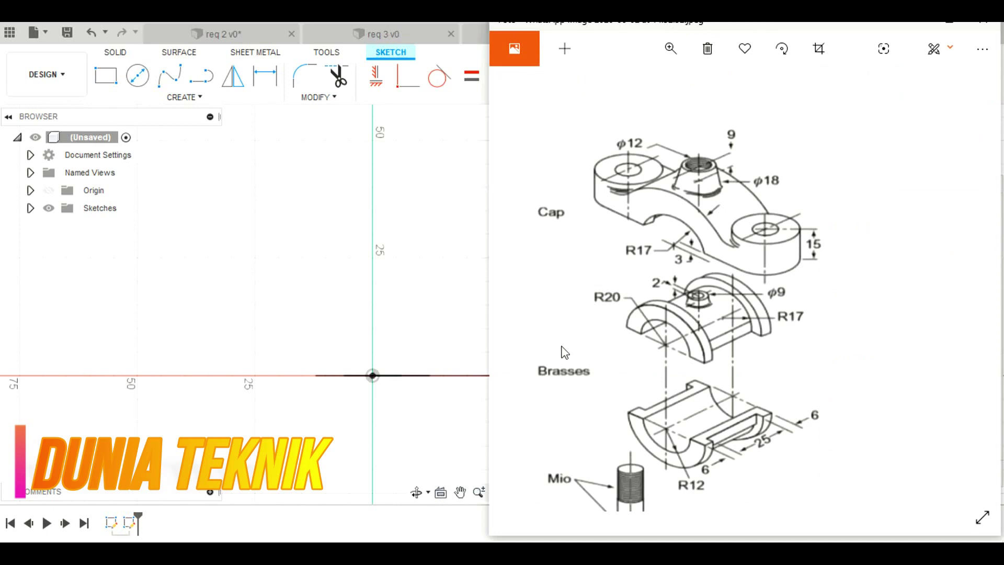
left_click(453, 341)
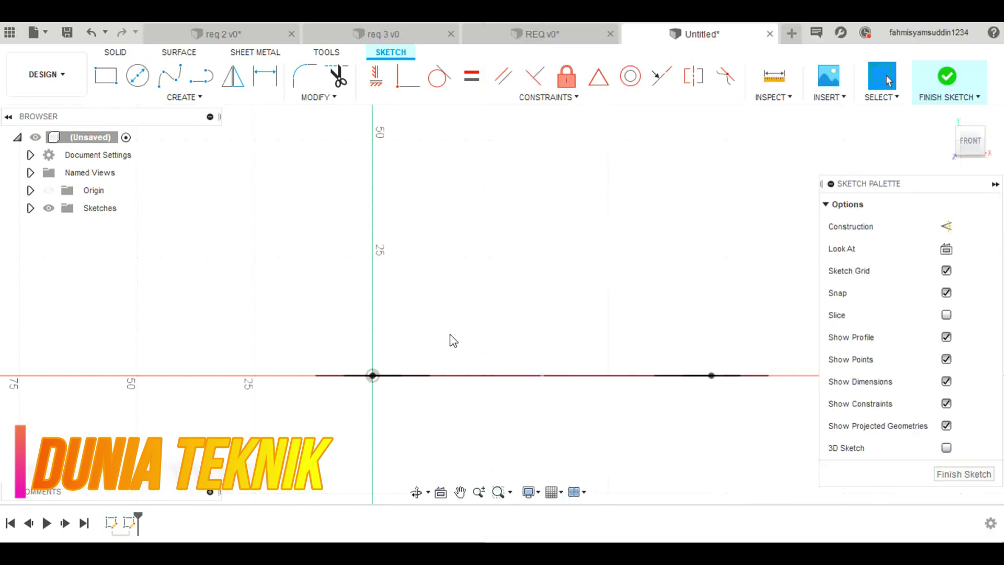
left_click(202, 97)
mouse_move(208, 372)
left_click(244, 374)
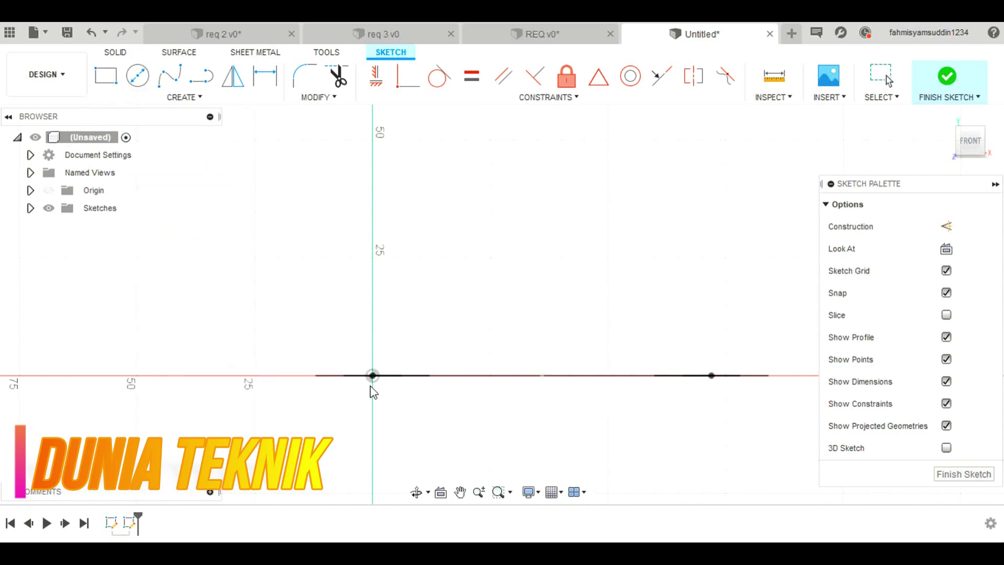
left_click(428, 377)
left_click(674, 378)
left_click(720, 283)
left_click_drag(967, 146, 968, 161)
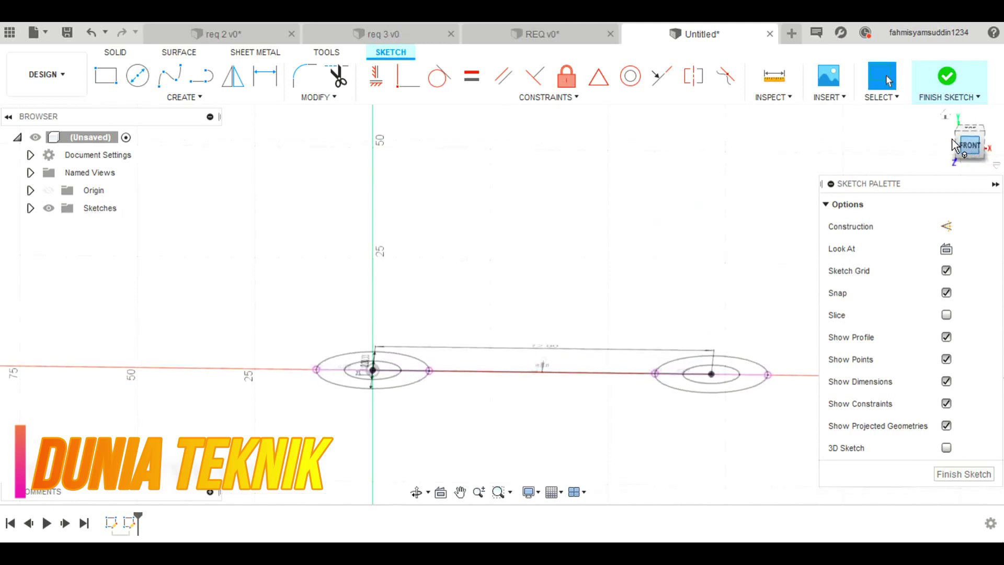
left_click(953, 146)
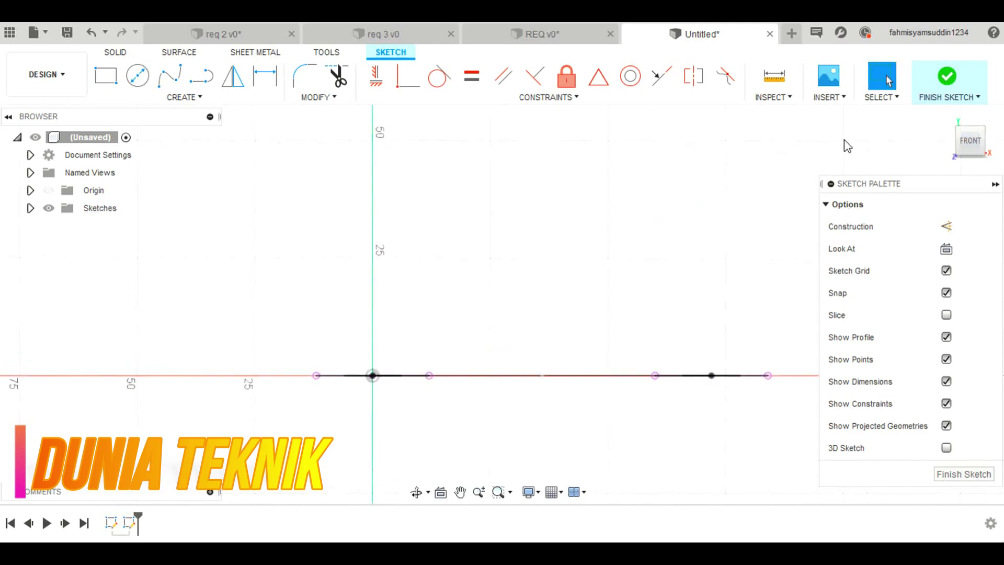
Step: Project the free endpoint of the short vertical line into the front-plane sketch as a centre point
left_click(138, 77)
left_click(248, 107)
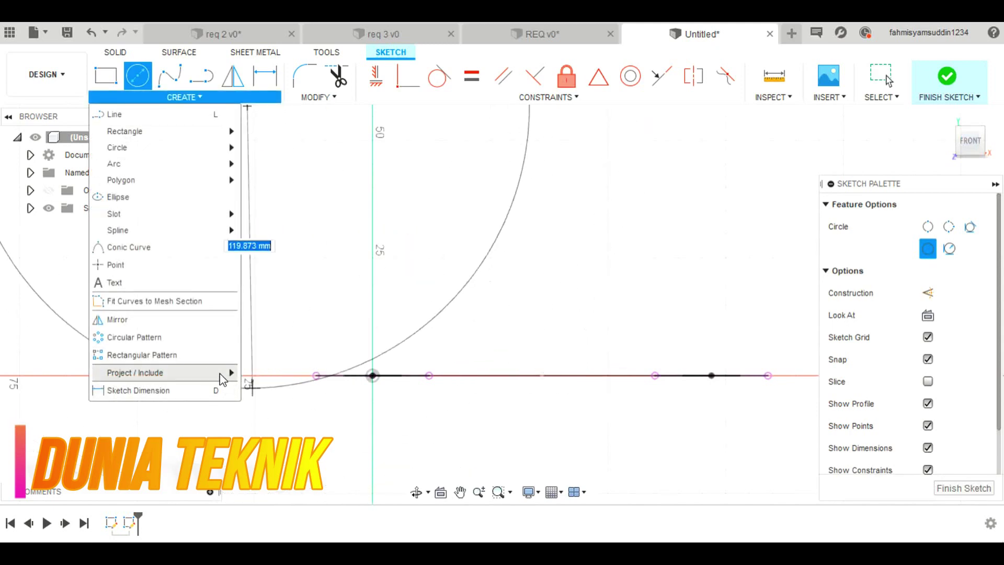
mouse_move(224, 373)
left_click(275, 374)
left_click(551, 377)
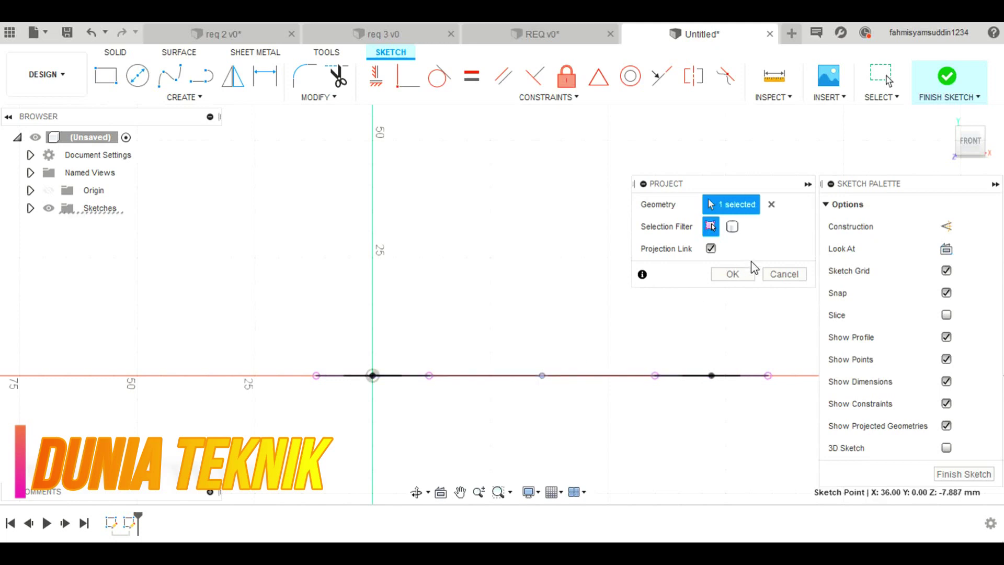
left_click(732, 274)
Step: Sketch two concentric circles on the projected midpoint, 34 mm and 52 mm in diameter
key("c")
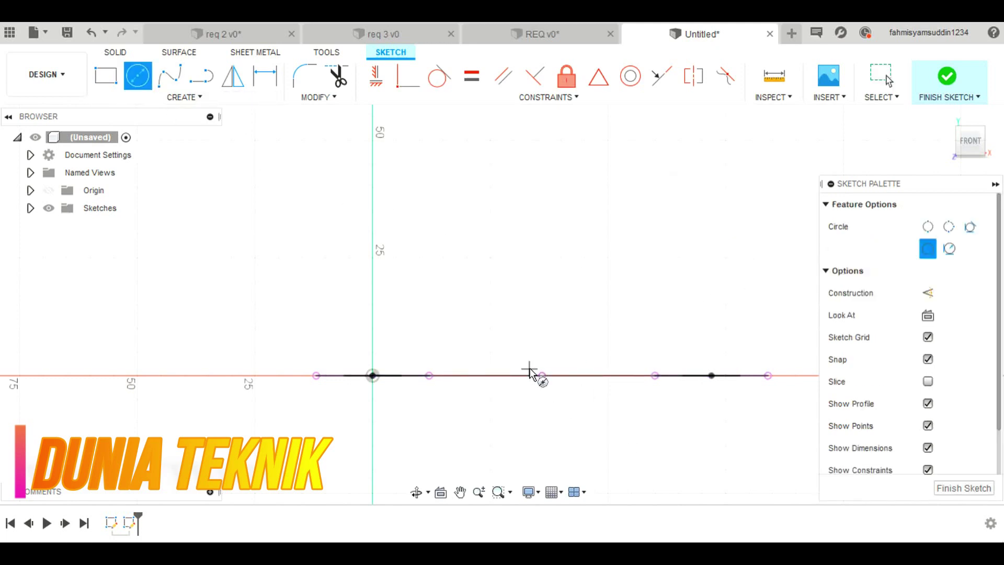
left_click(537, 332)
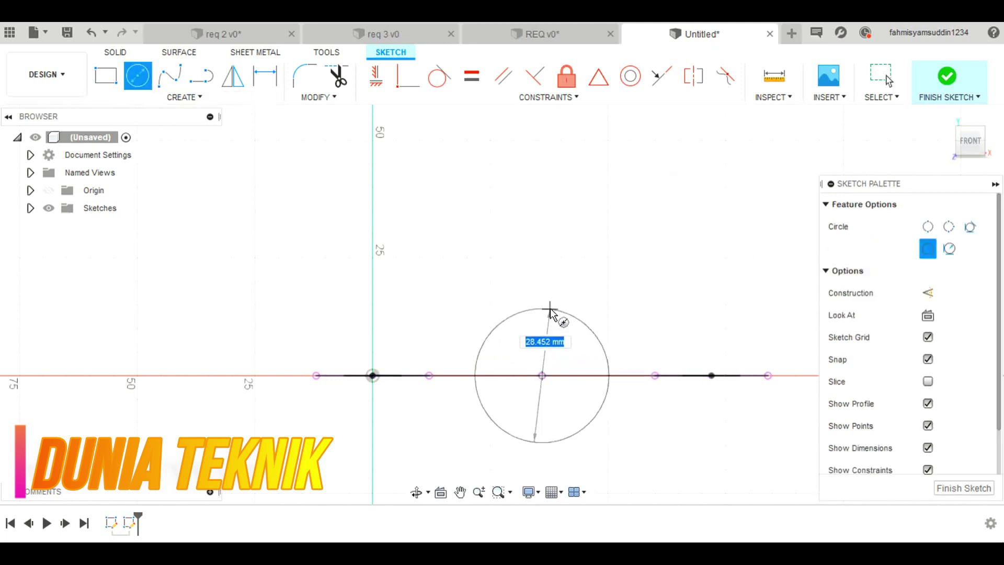
key("Return")
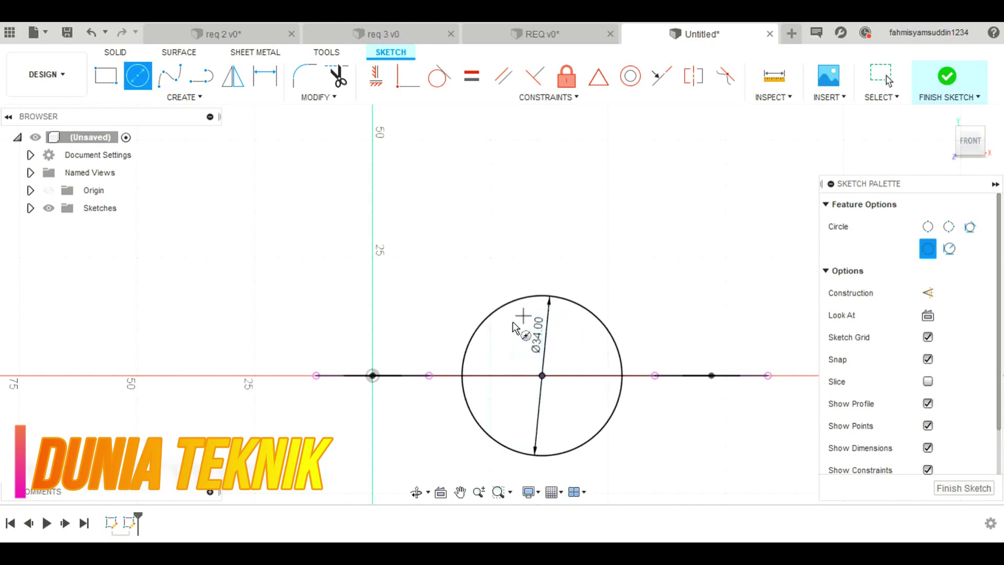
left_click(542, 375)
key("Tab")
key("Return")
key("Escape")
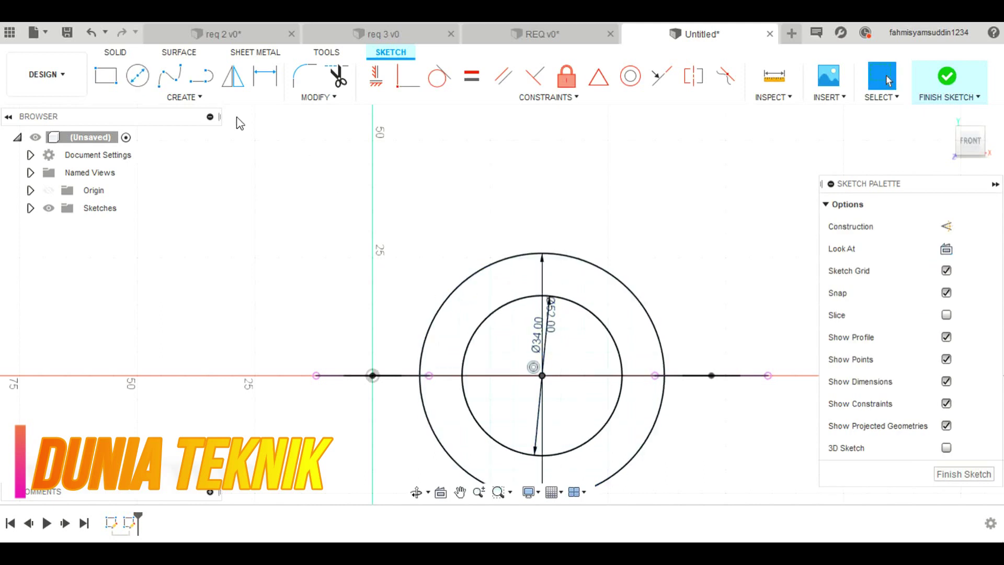
Step: Draw a horizontal line through the centre across the full diameter of the 52 mm circle
left_click(201, 76)
left_click(542, 375)
left_click(419, 375)
left_click(664, 376)
key("Escape")
Step: Extrude the upper half of the ring between the 34 mm and 52 mm circles as a new body, two-sided with 12 mm per side
left_click(116, 52)
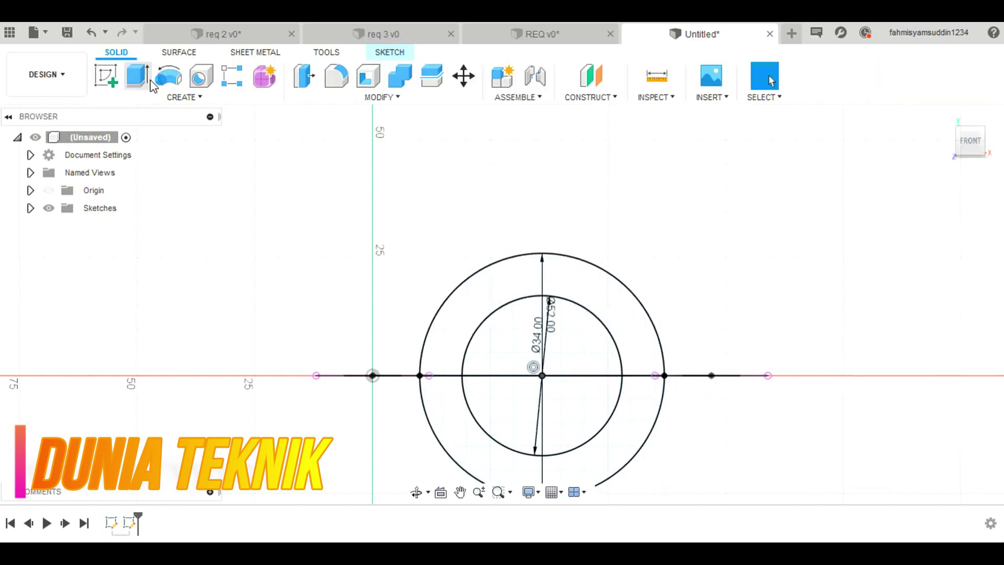
left_click(137, 76)
left_click(582, 315)
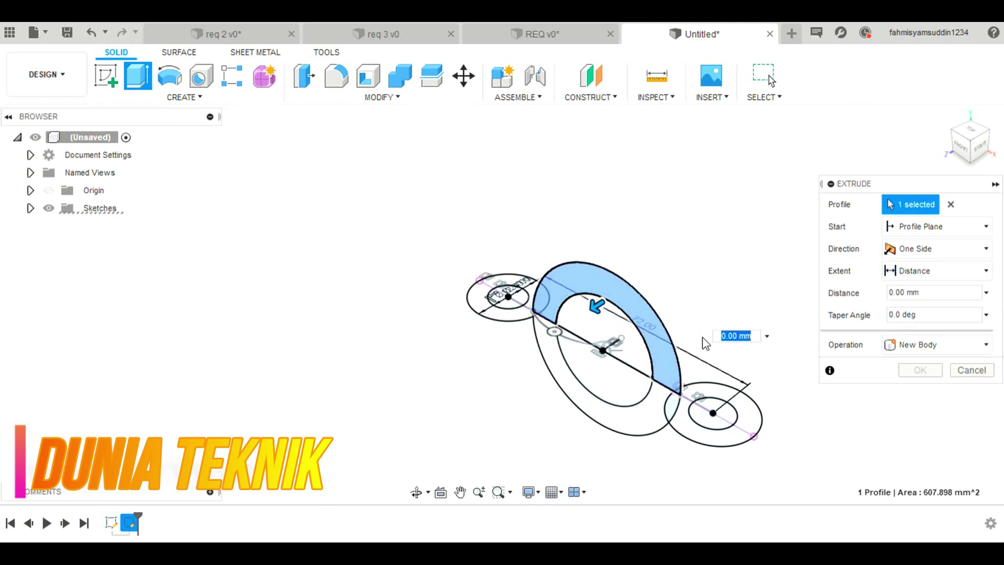
left_click(921, 227)
left_click(922, 247)
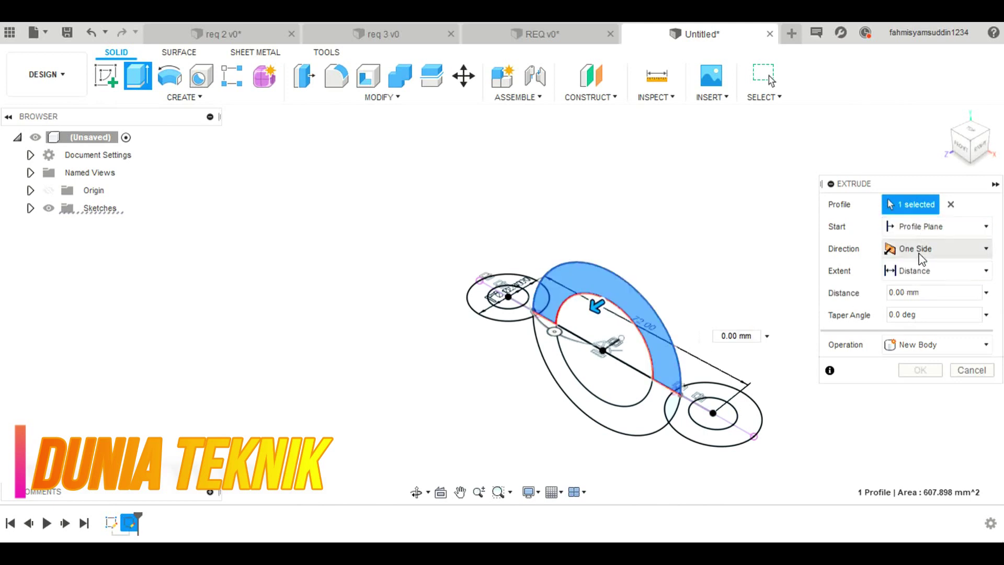
left_click(920, 250)
left_click(920, 287)
left_click_drag(596, 306, 577, 315)
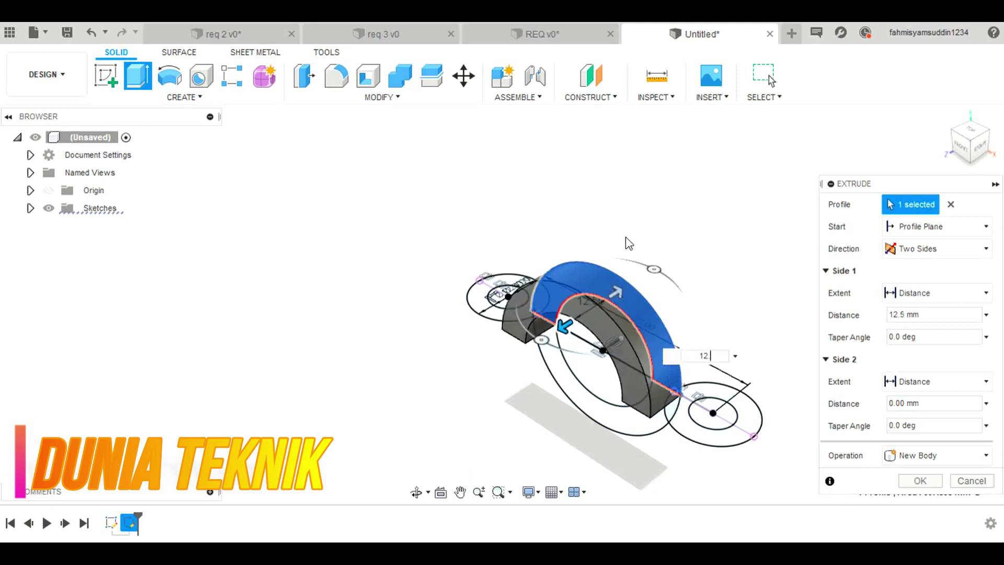
key("Tab")
type("12")
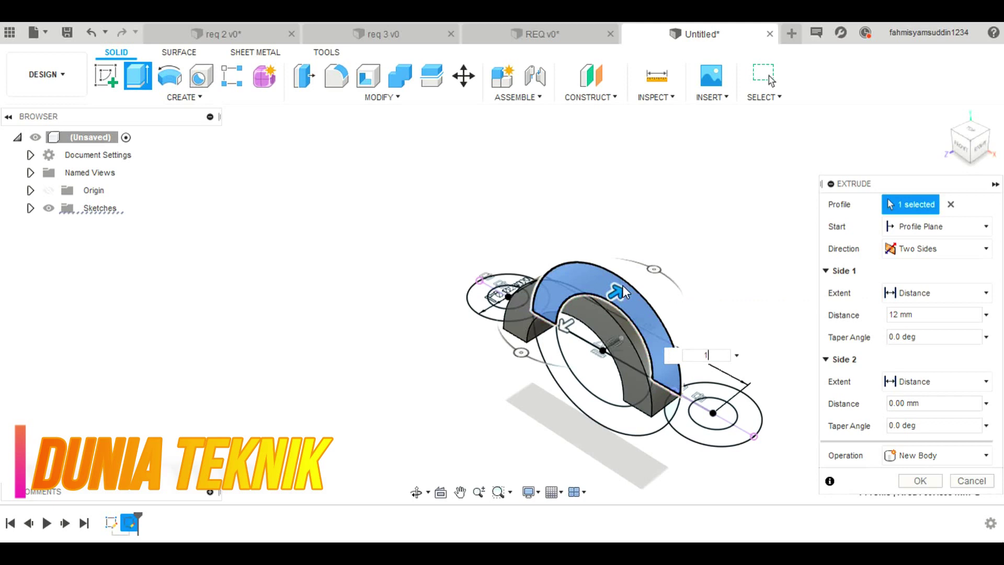
left_click(938, 481)
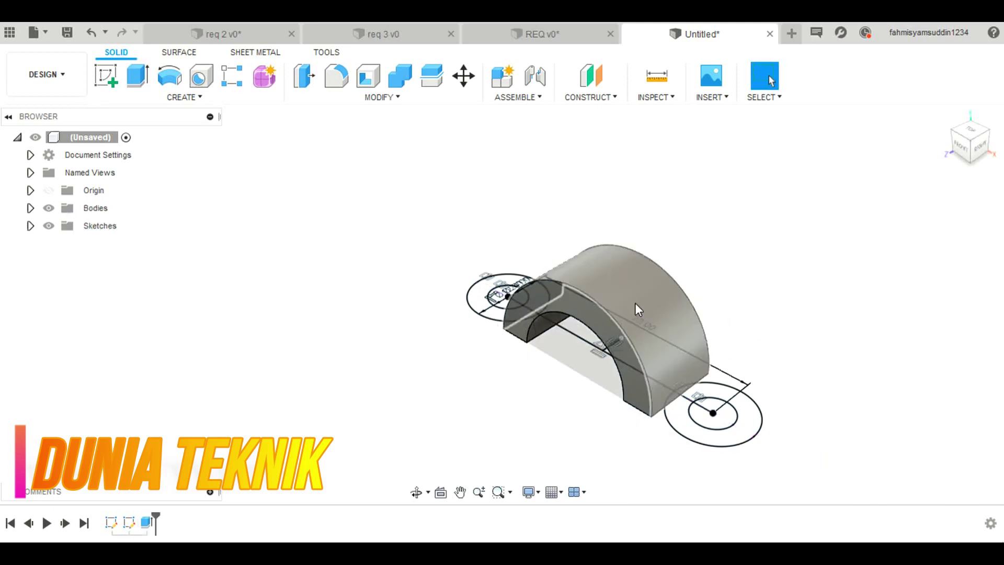
Step: Extrude the rings of both end bosses 15 mm, joined to the arch body
left_click(137, 78)
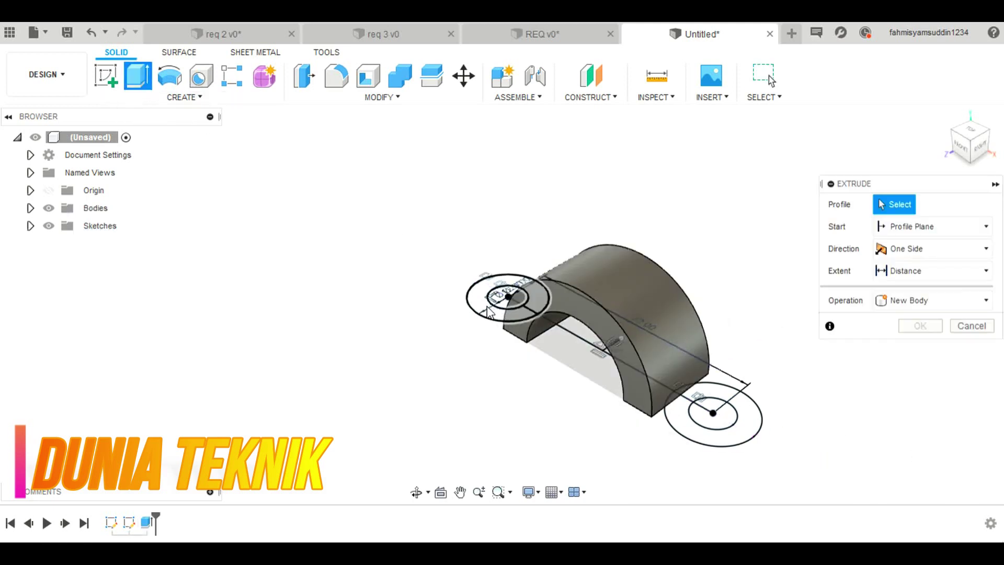
left_click(491, 312)
left_click(736, 435)
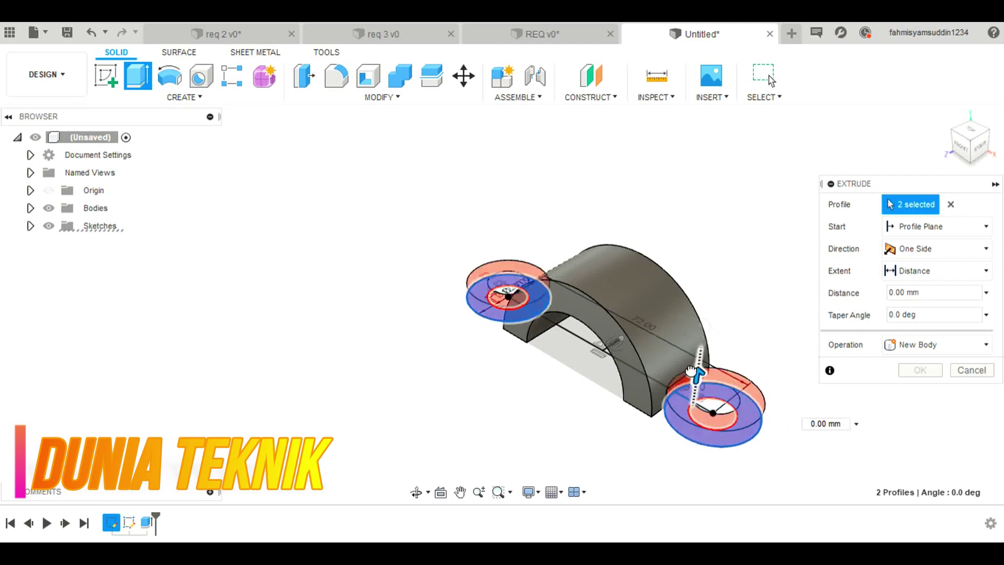
type("15")
key("Return")
left_click(933, 344)
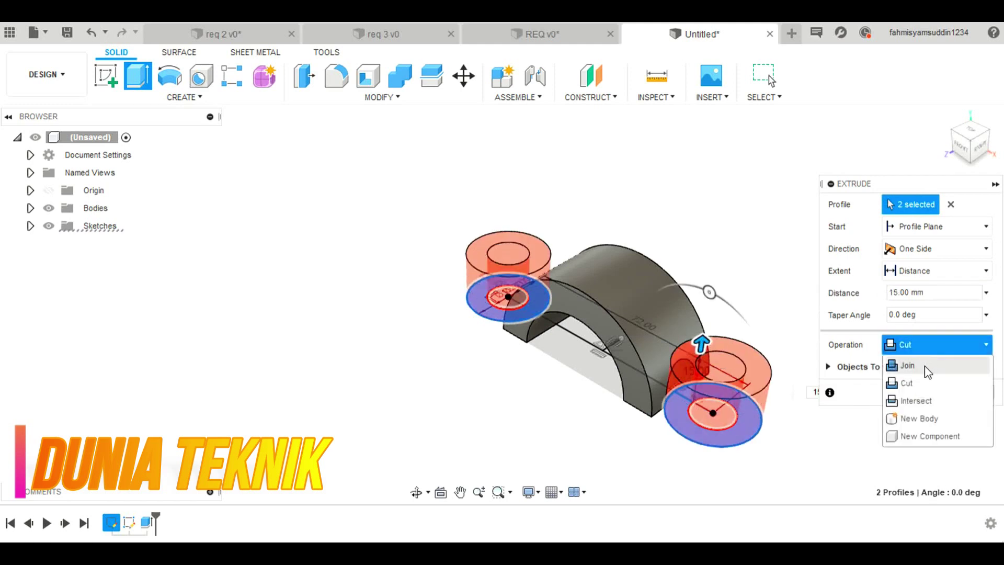
left_click(924, 365)
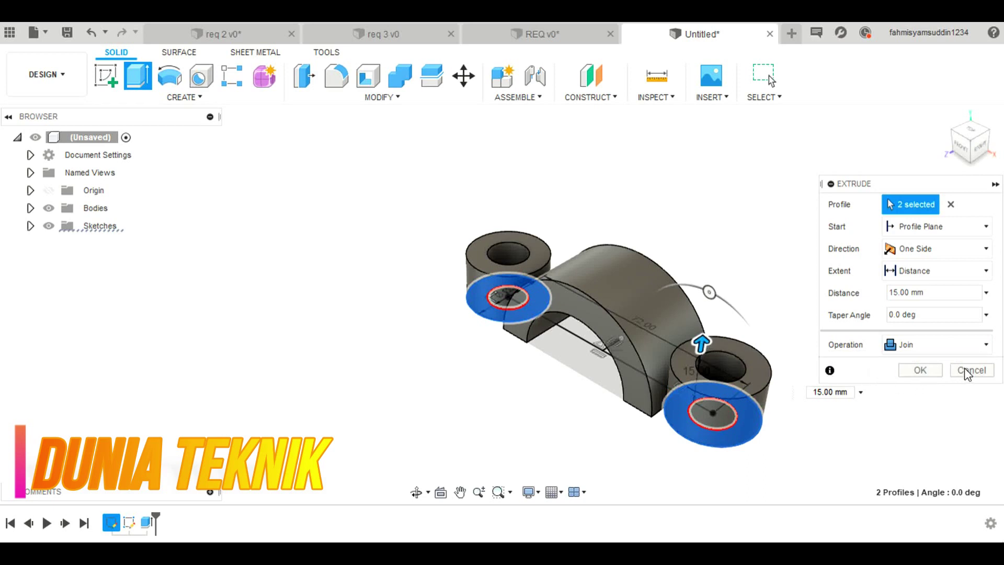
left_click(924, 371)
Step: Start a new sketch on the horizontal origin plane at the base of the cap
left_click(970, 131)
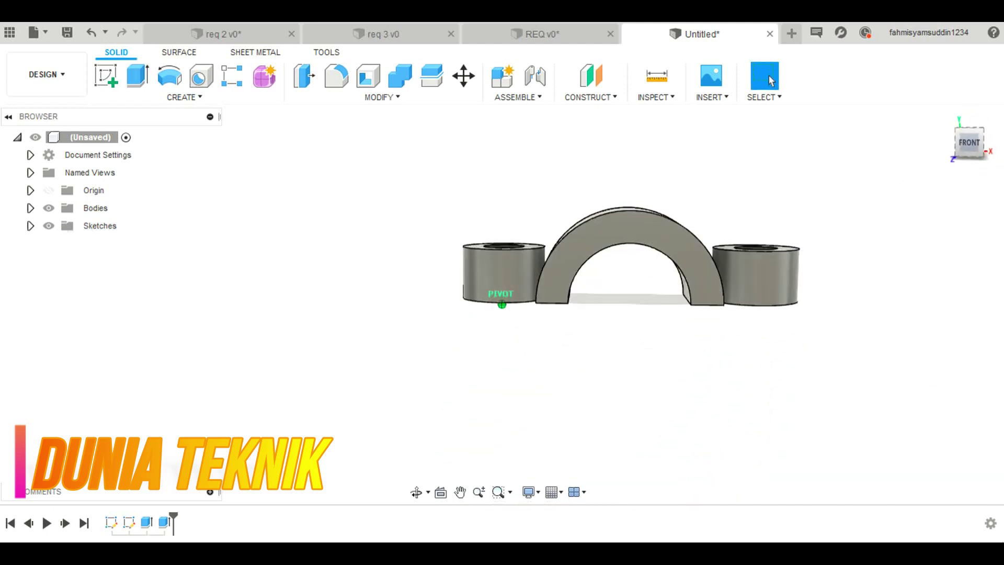
left_click(975, 151)
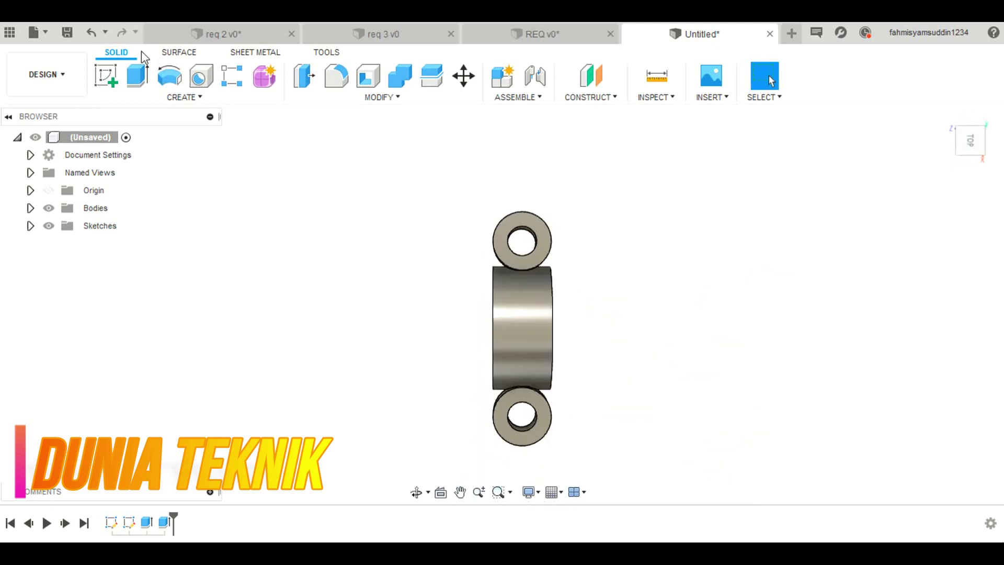
left_click(115, 74)
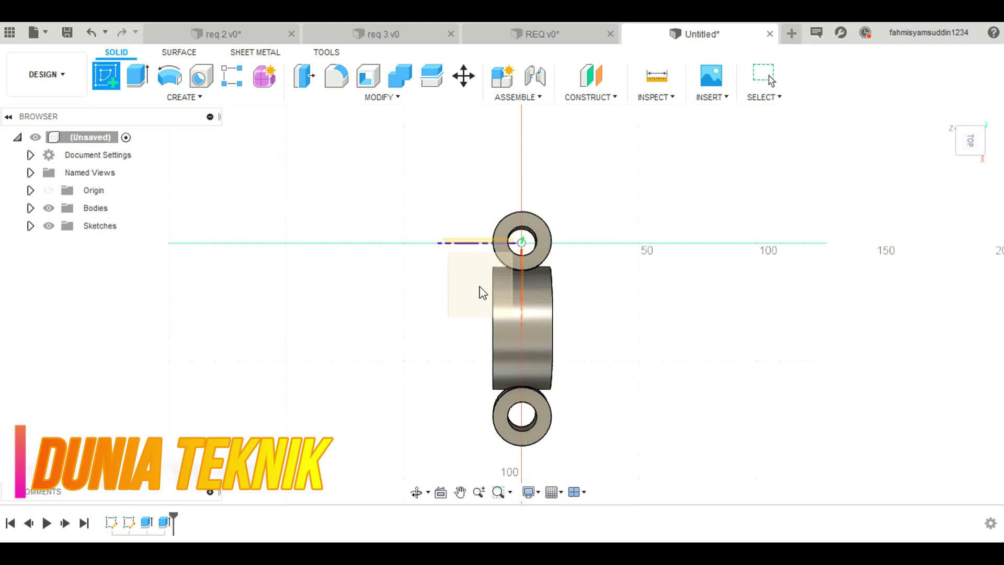
left_click(496, 314)
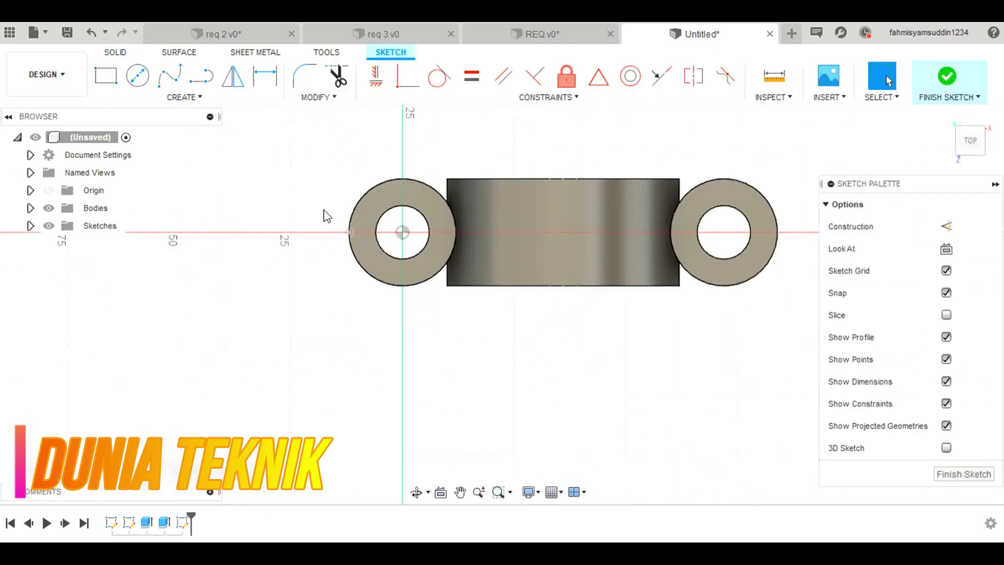
Step: Project the four outer corner points of the arch and the outer circles of both bosses into the sketch
left_click(184, 97)
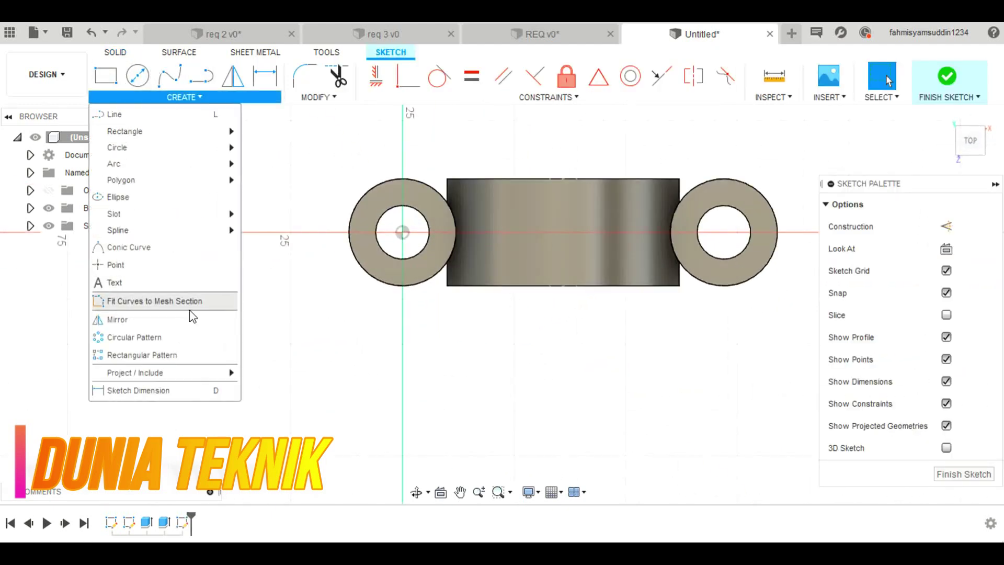
mouse_move(198, 374)
left_click(261, 373)
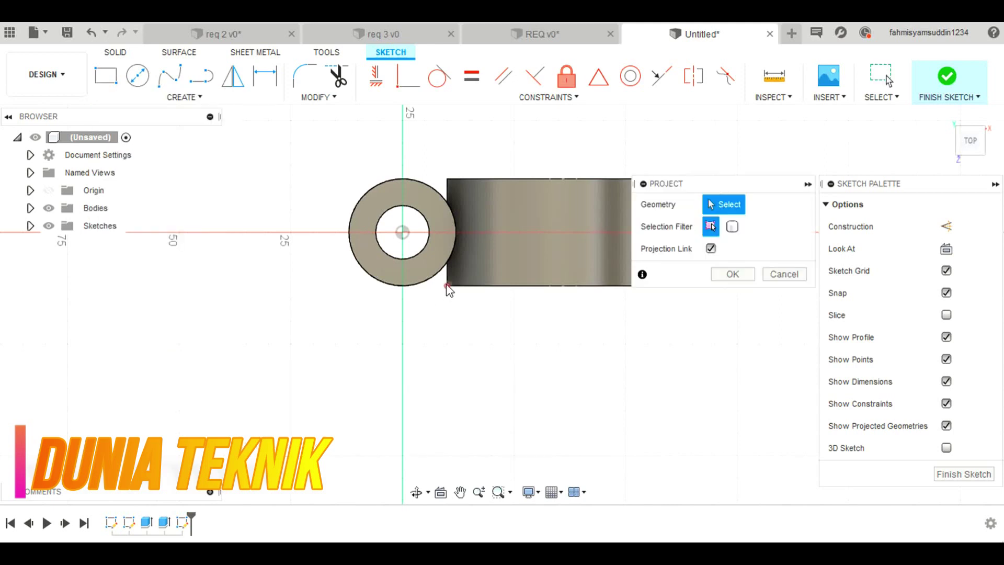
left_click(446, 286)
left_click(447, 178)
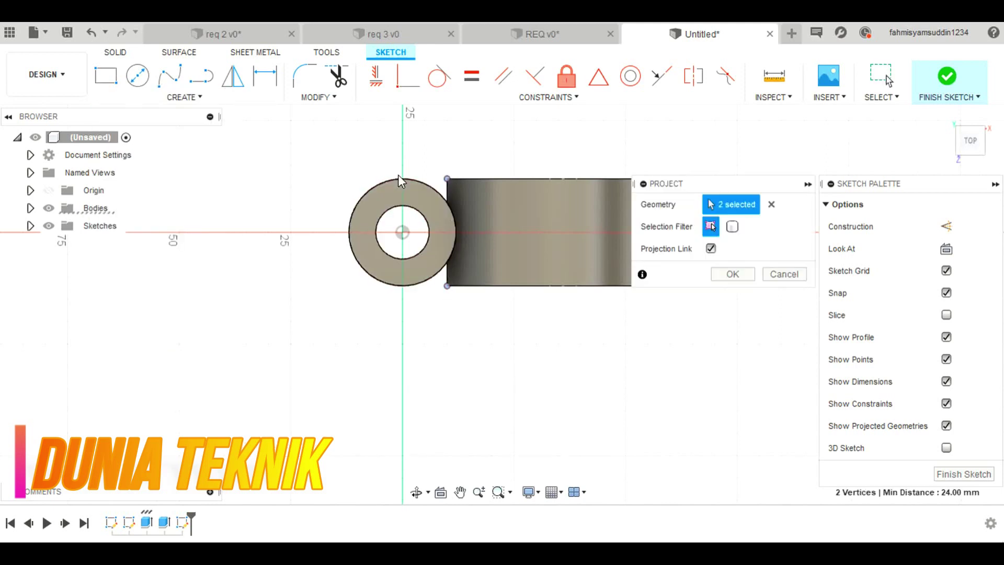
left_click(397, 178)
middle_click_drag(463, 208, 285, 197)
left_click(504, 209)
left_click(501, 274)
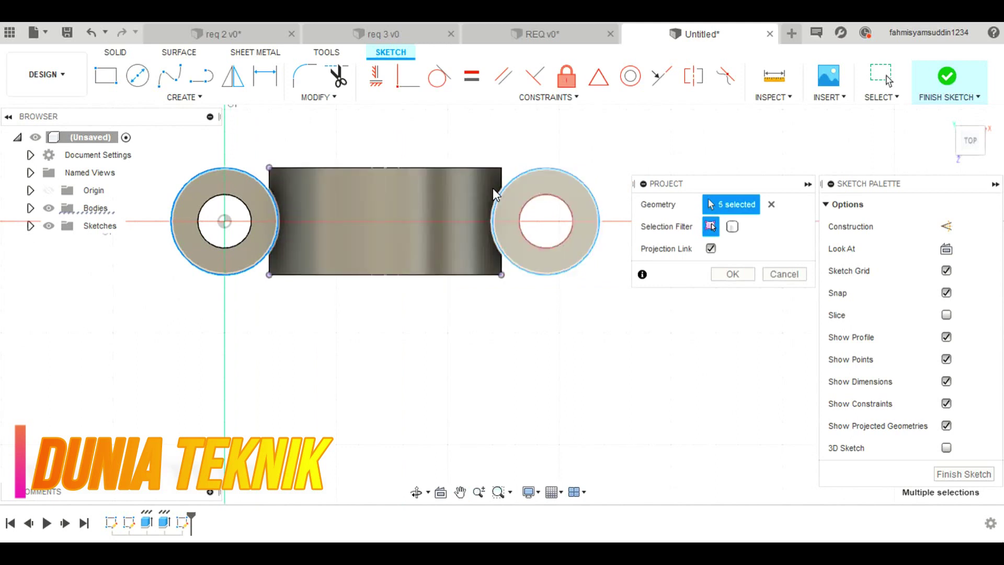
left_click(733, 274)
Step: Sketch two rectangles, each from an arch corner to the opposite edge point of the adjacent boss circle on its centreline
middle_click_drag(303, 158, 426, 200)
left_click(117, 77)
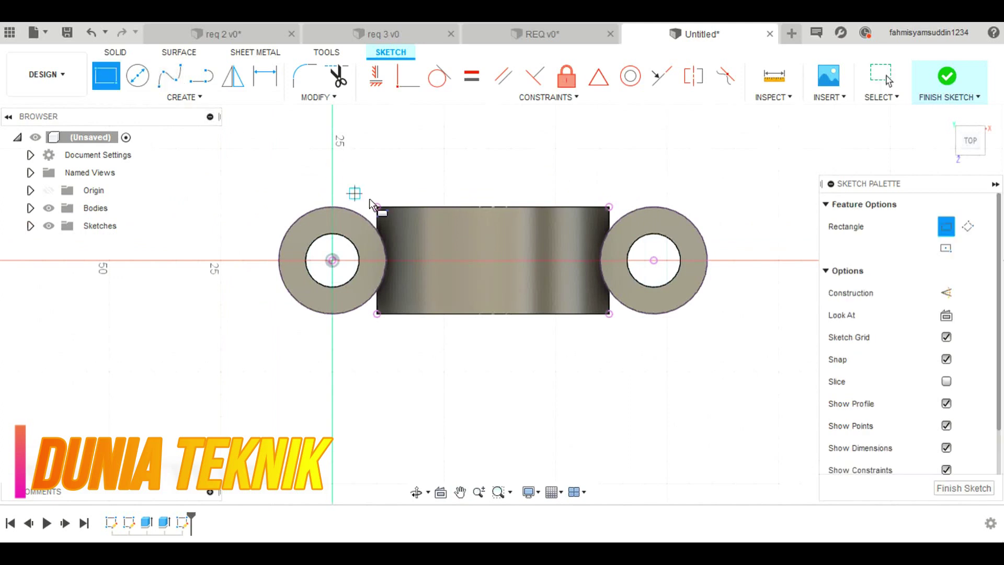
left_click(374, 206)
left_click(334, 318)
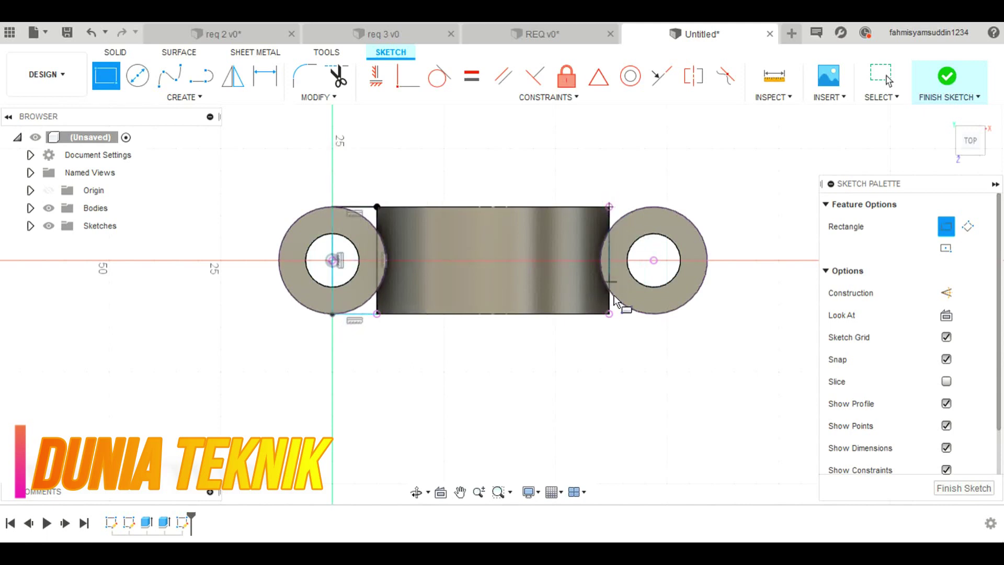
left_click(655, 314)
right_click(455, 140)
left_click(510, 140)
Step: Select the four corner profiles between the arch and the boss circles for an extrusion
left_click(116, 52)
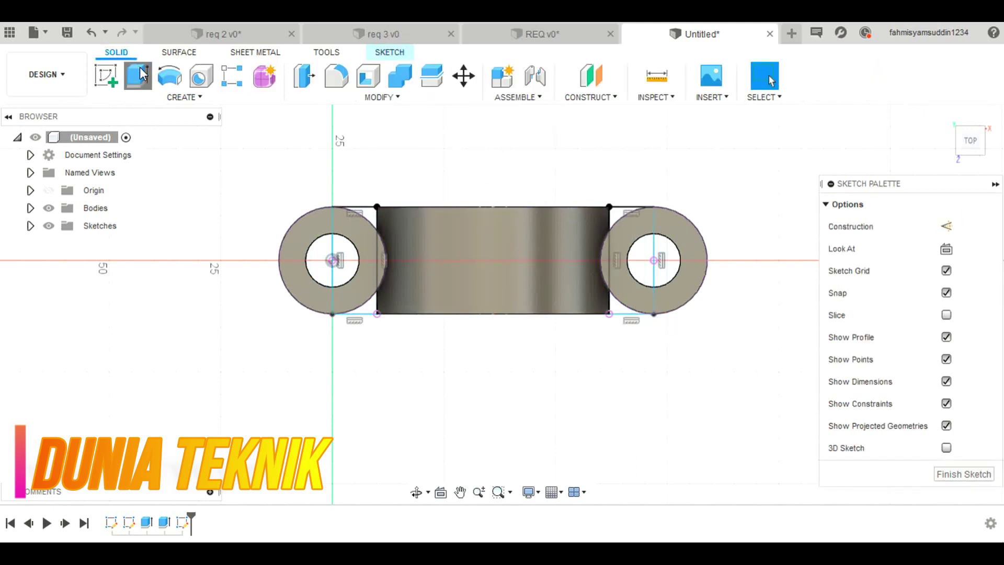
key("e")
left_click(493, 251)
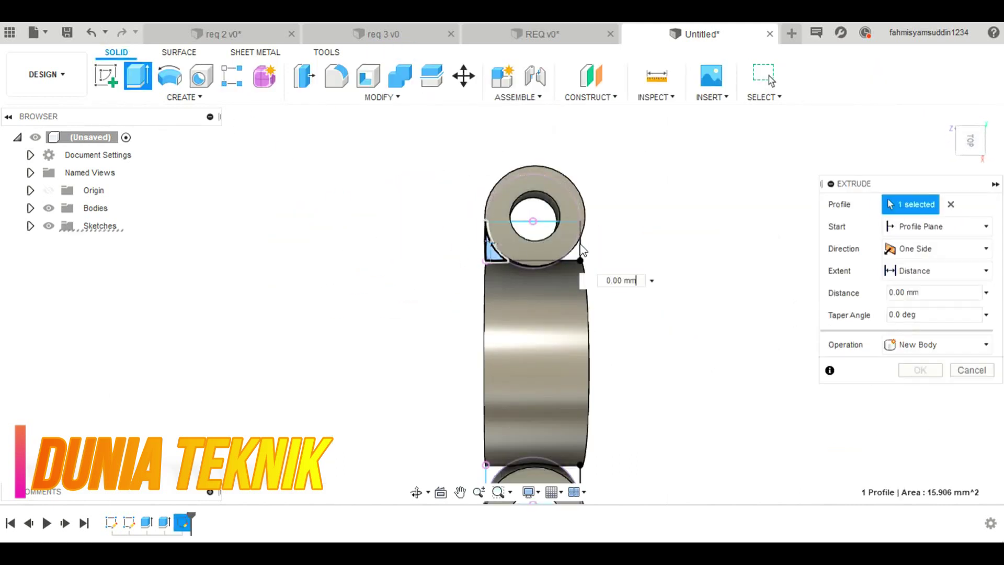
left_click(576, 252)
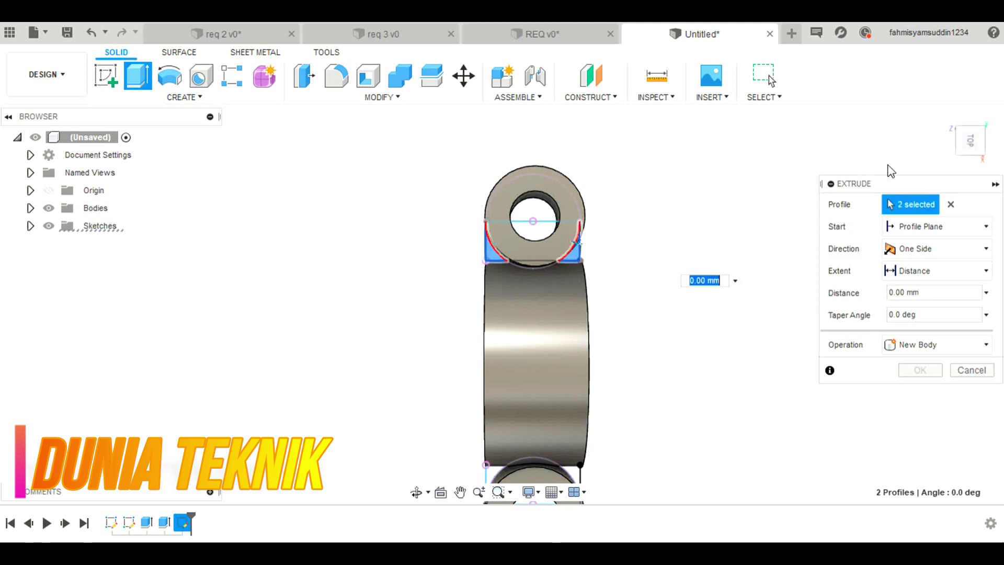
left_click(987, 147)
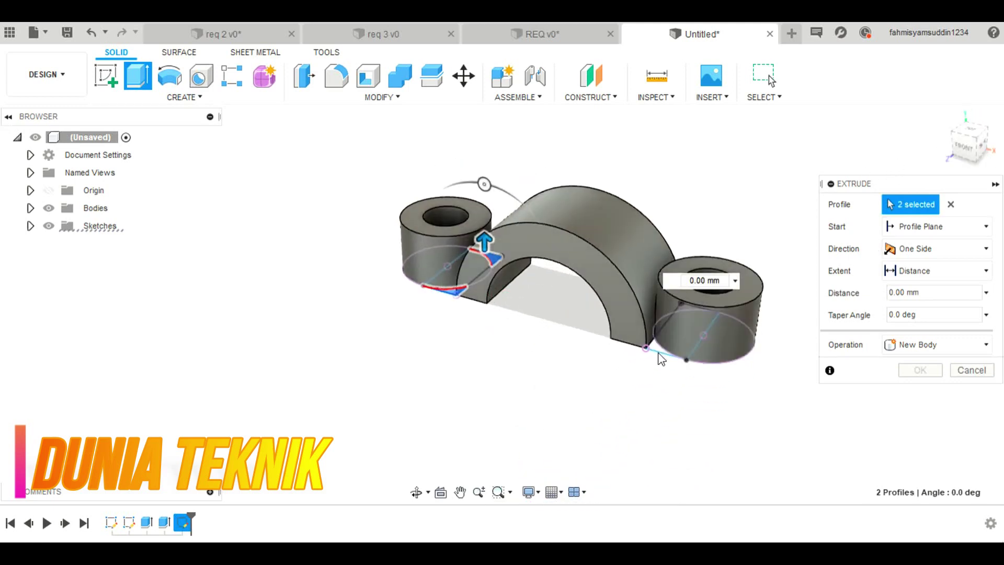
left_click(657, 354)
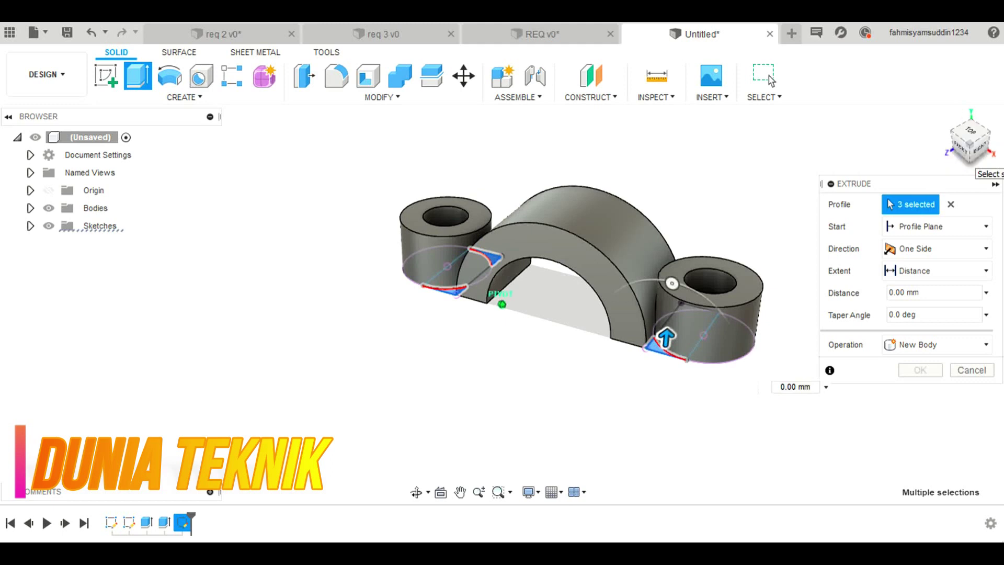
left_click(964, 151)
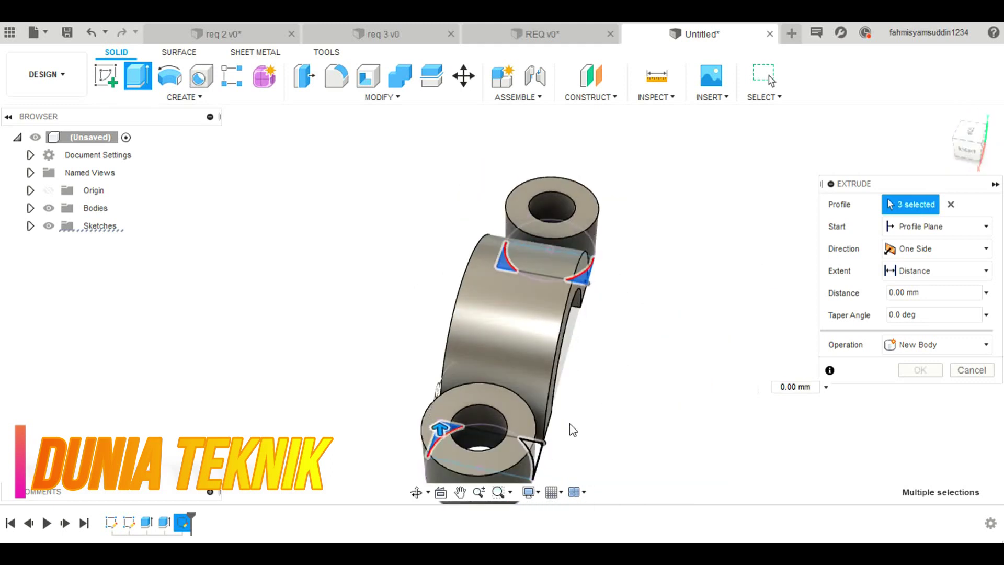
left_click(968, 146)
left_click(965, 136)
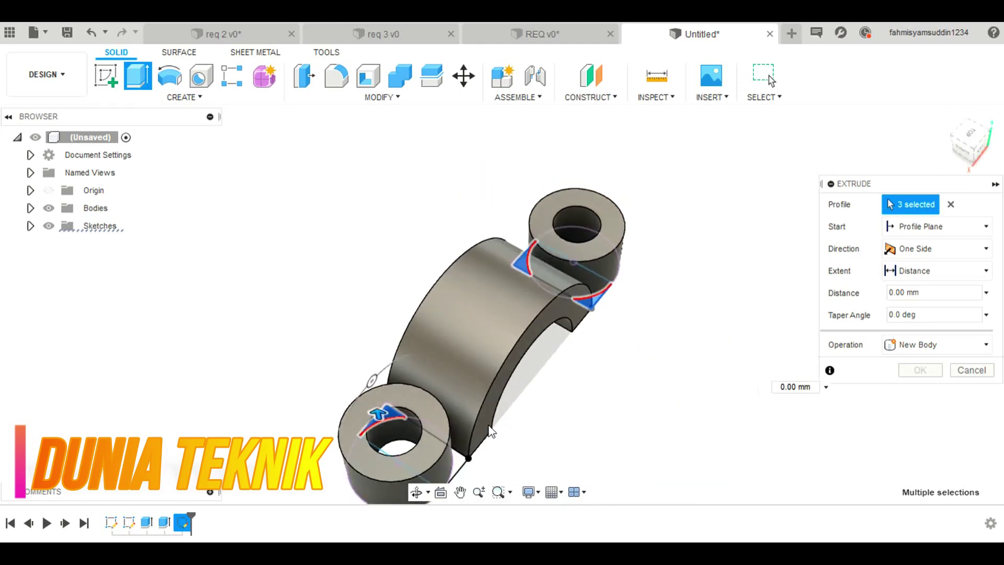
left_click(453, 463)
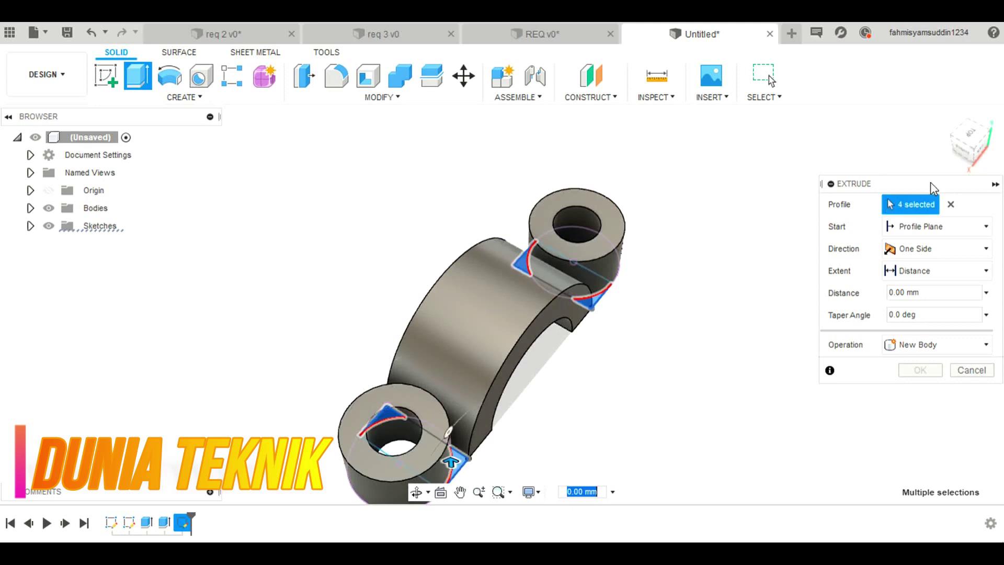
Step: Extrude the four selected corner profiles upward 12 mm as new bodies
left_click(959, 149)
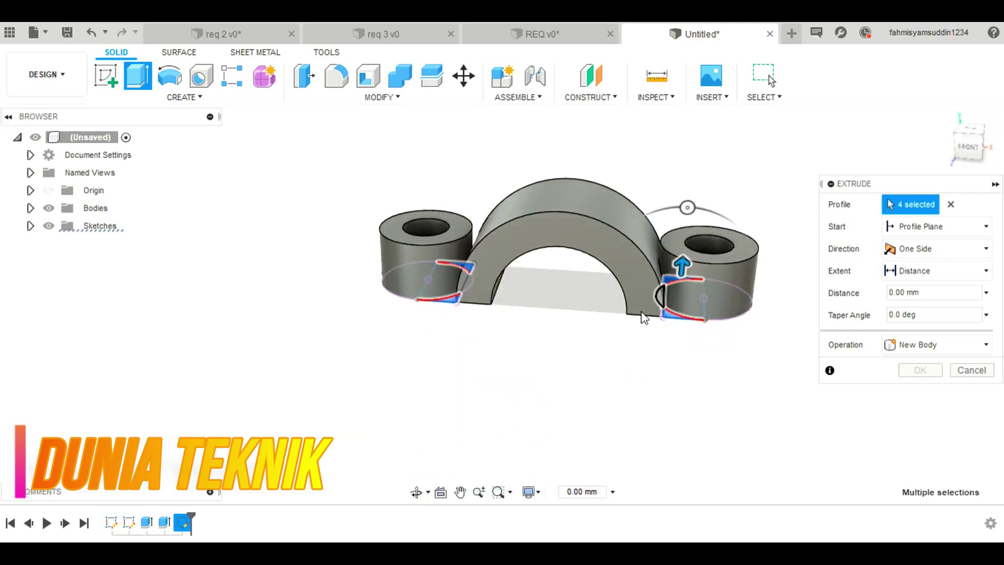
left_click_drag(680, 260, 682, 214)
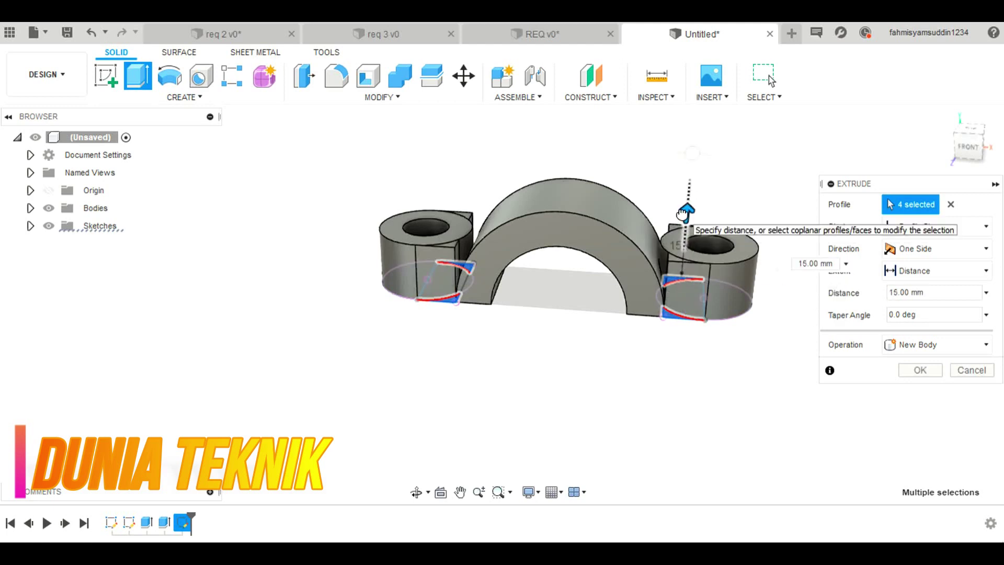
left_click(968, 143)
mouse_move(653, 244)
left_mouse_down()
mouse_move(652, 260)
mouse_move(652, 252)
left_mouse_up()
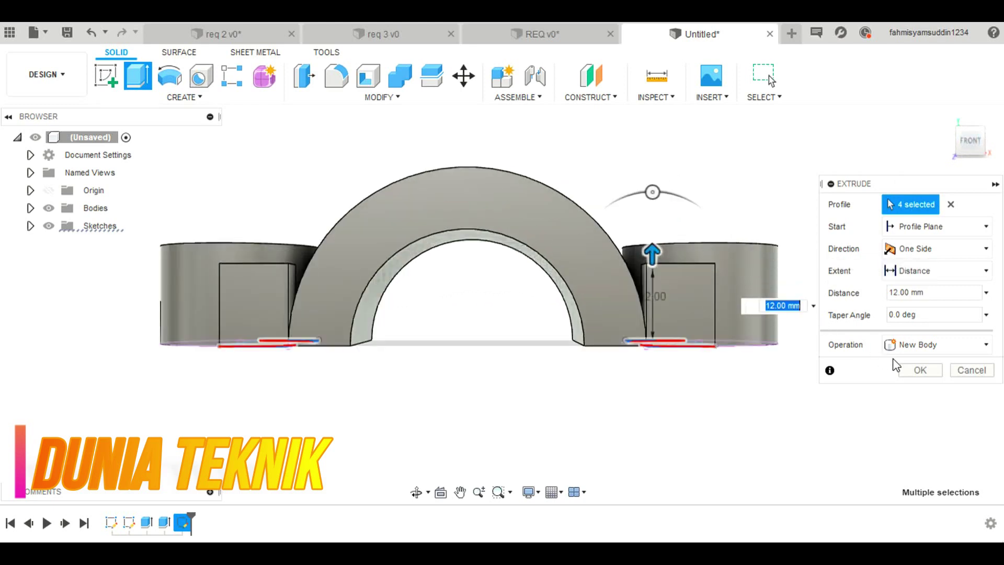
left_click(910, 368)
Step: Create a construction plane tangent to the top of the arch's outer cylindrical face at 0 deg
left_click_drag(968, 137, 952, 171)
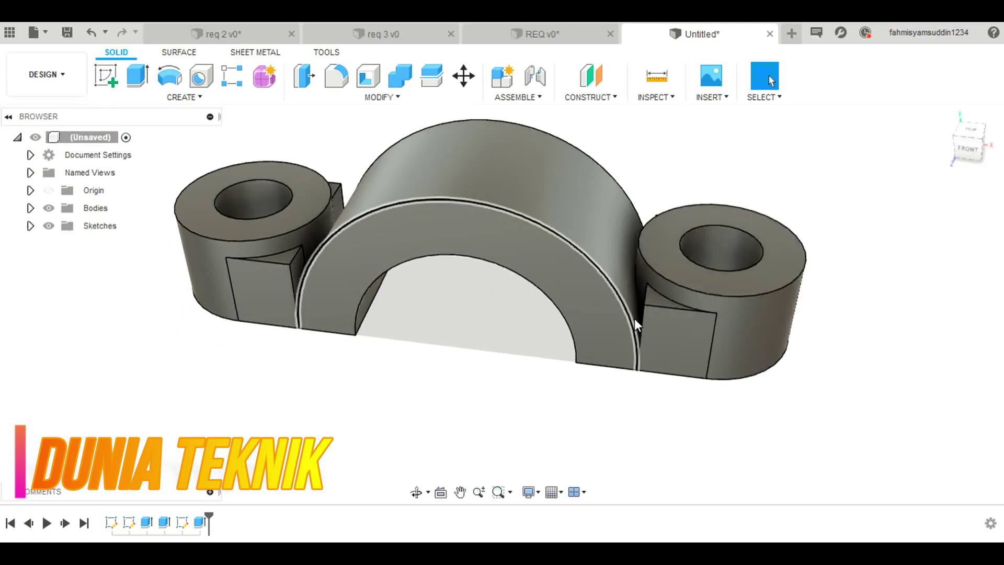
left_click(971, 132)
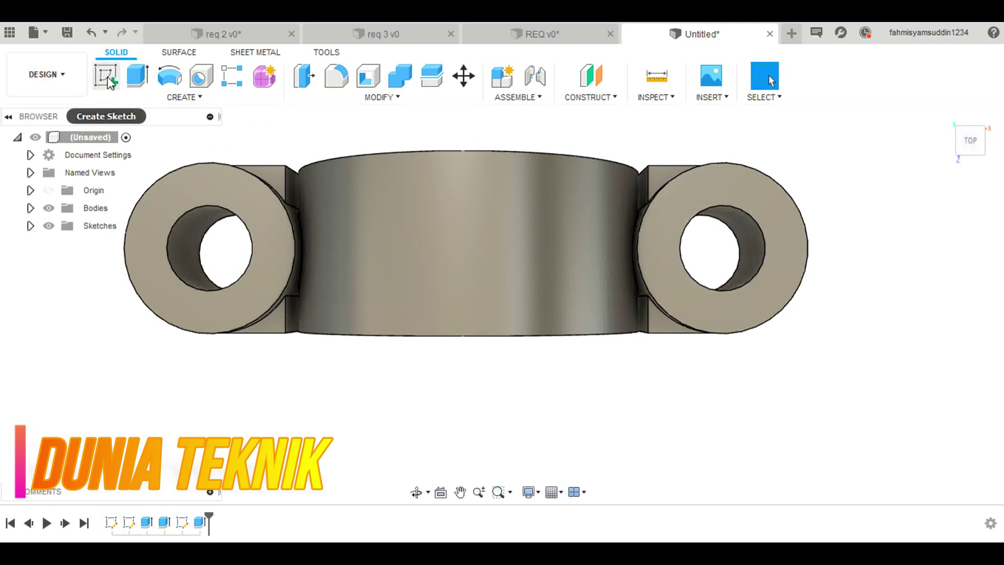
left_click(108, 79)
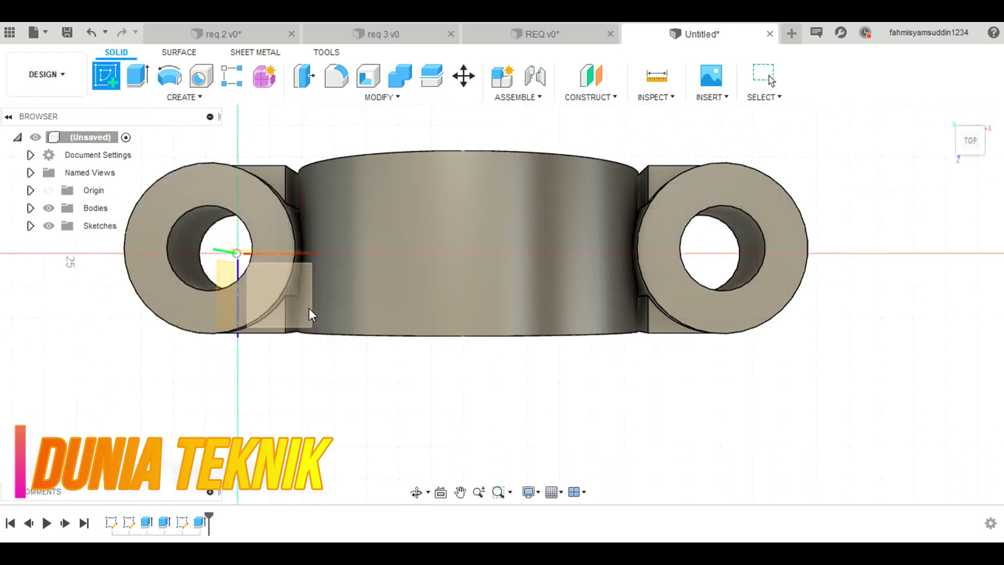
left_click(588, 97)
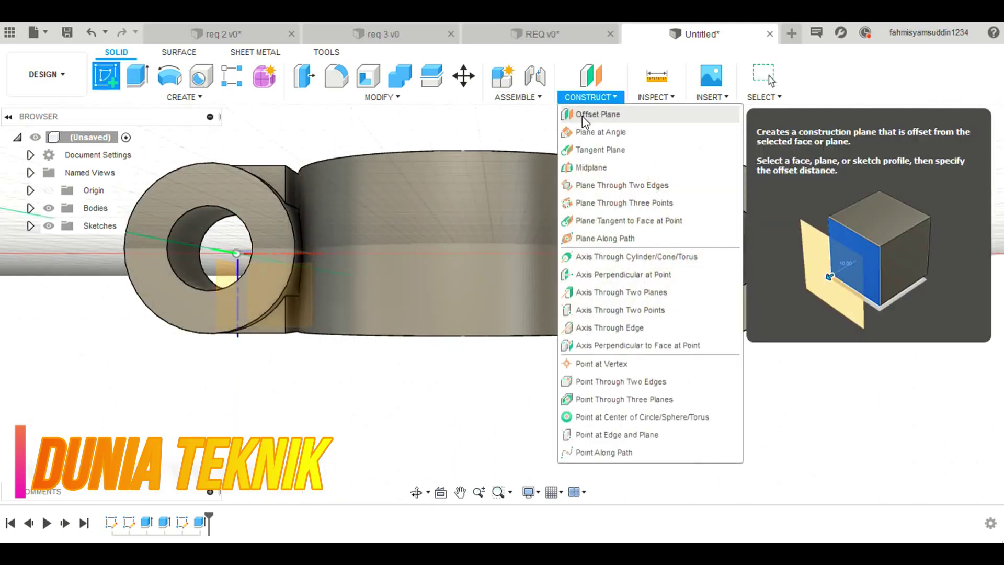
left_click(601, 149)
left_click(473, 220)
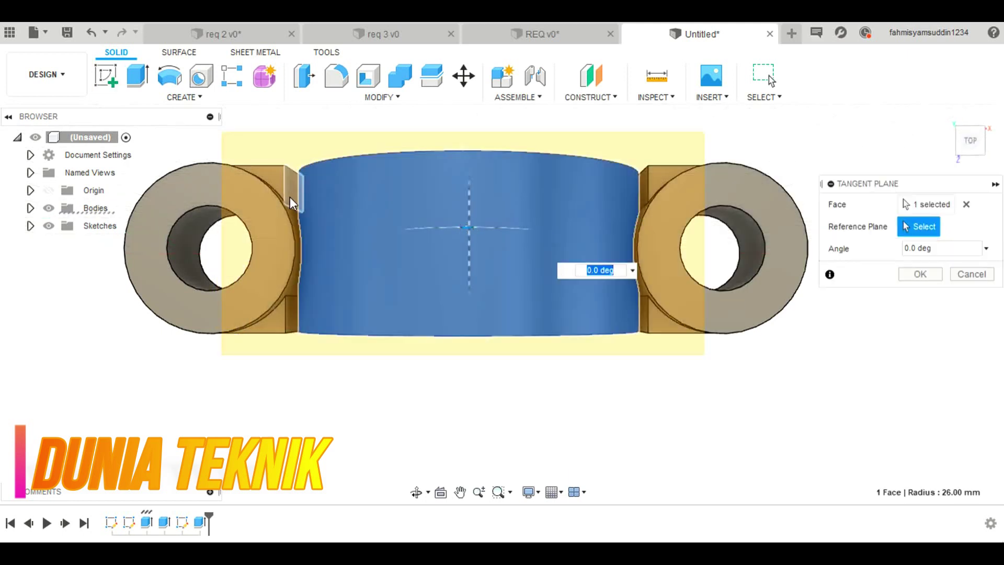
left_click(921, 272)
Step: Create a sketch on the construction plane tangent to the top of the arch
left_click(105, 76)
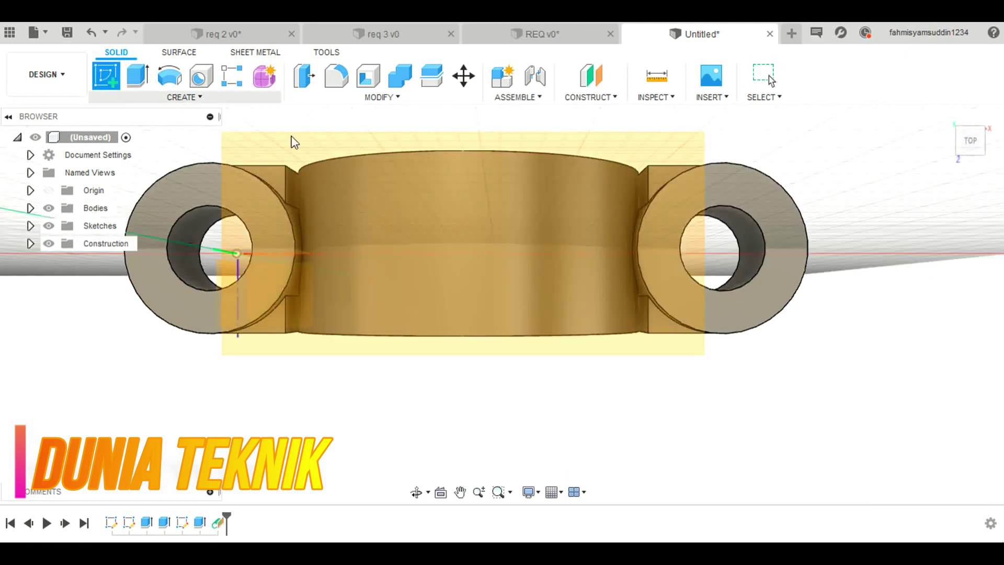
left_click(361, 160)
middle_click_drag(477, 236, 460, 214)
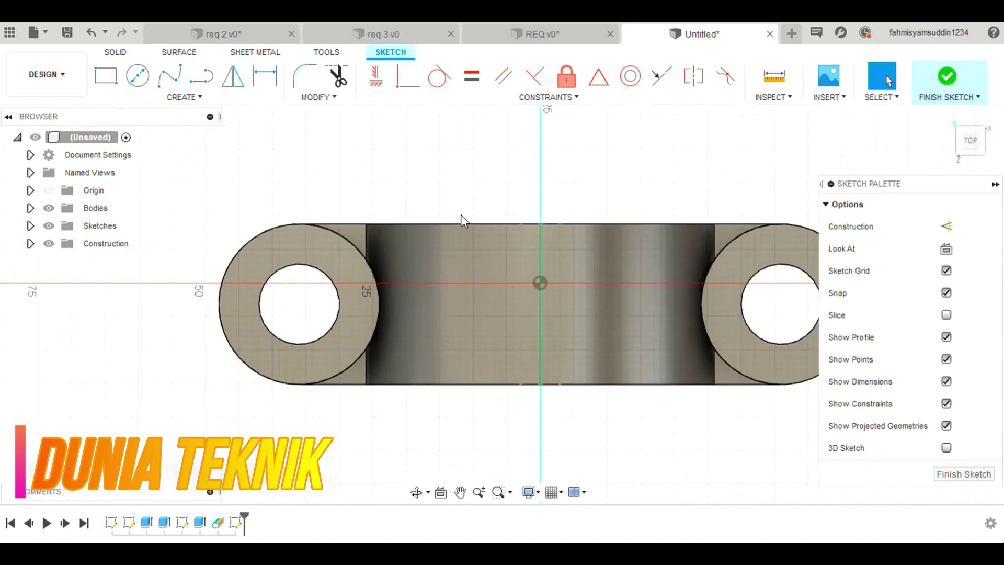
left_click(107, 75)
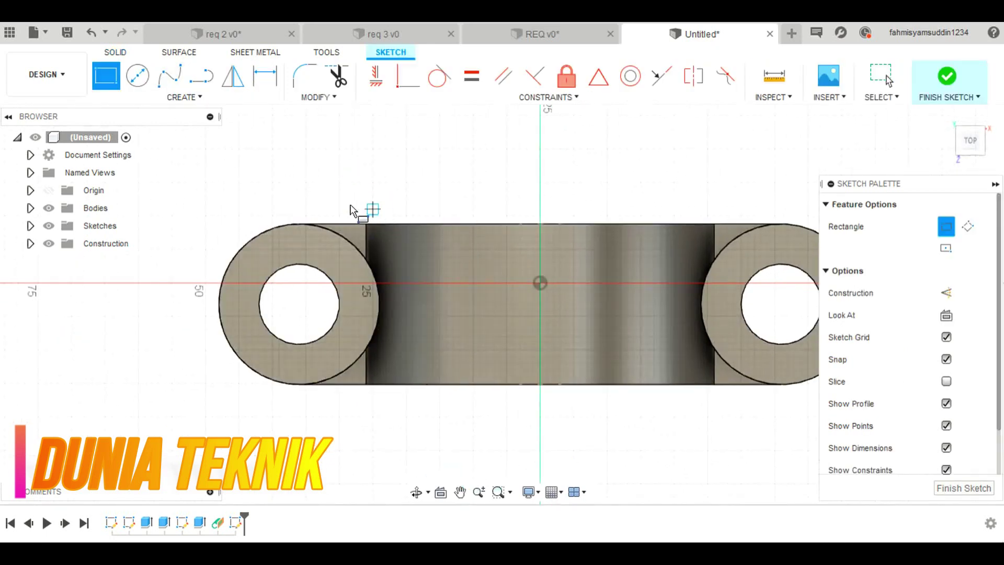
Step: Project the arch's four outer corner vertices next to the bosses into the sketch
left_click(201, 98)
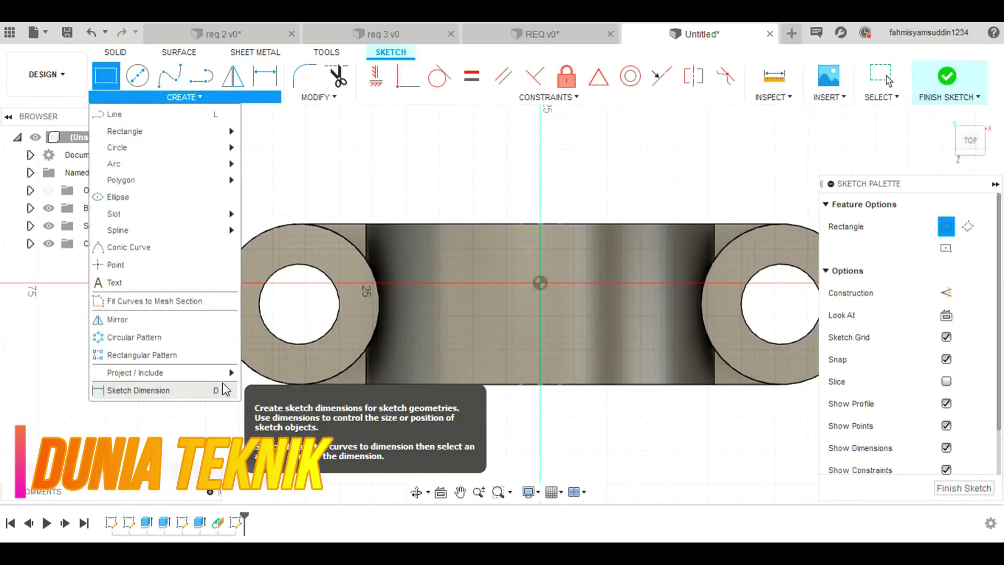
left_click(251, 374)
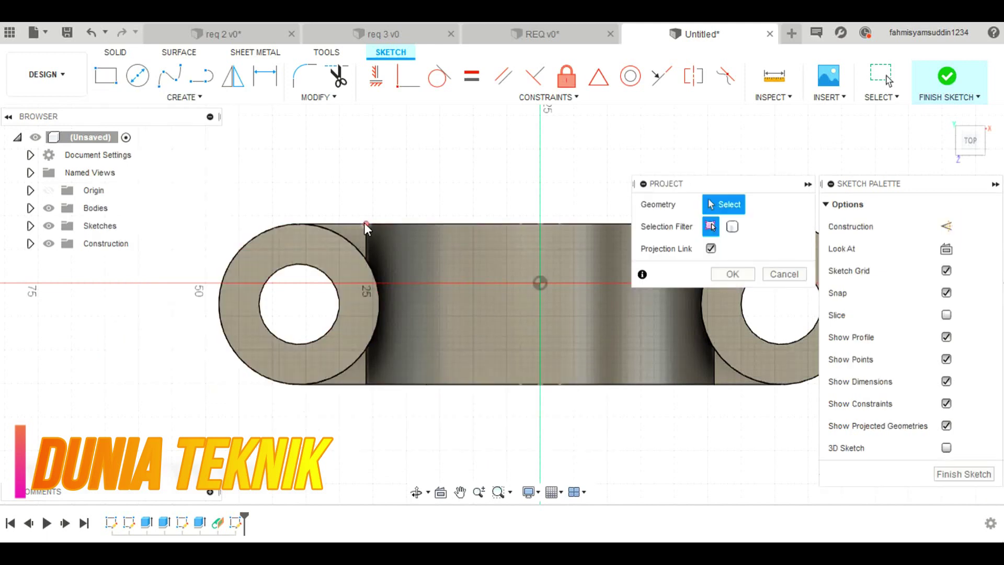
left_click(365, 368)
left_click(361, 372)
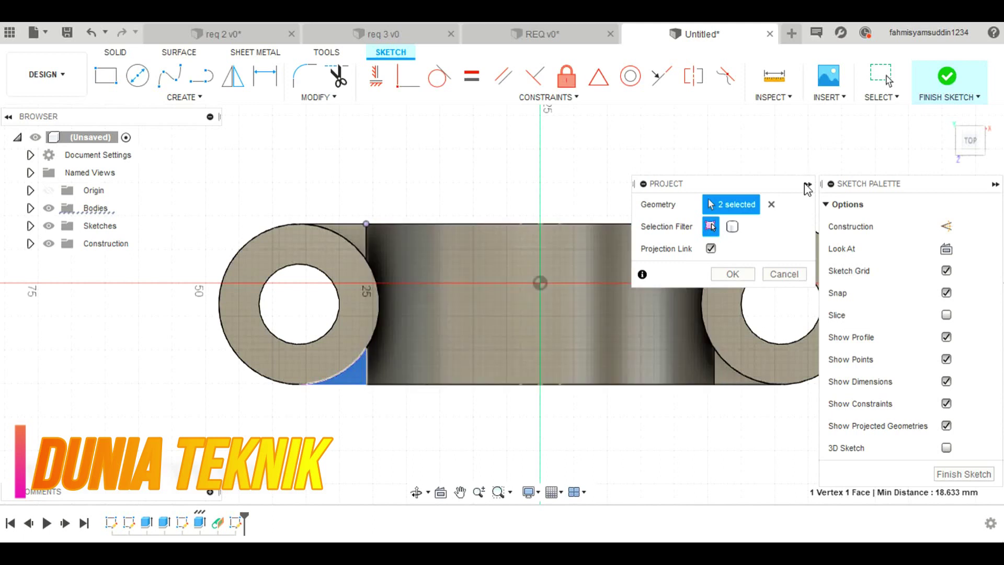
left_click(771, 204)
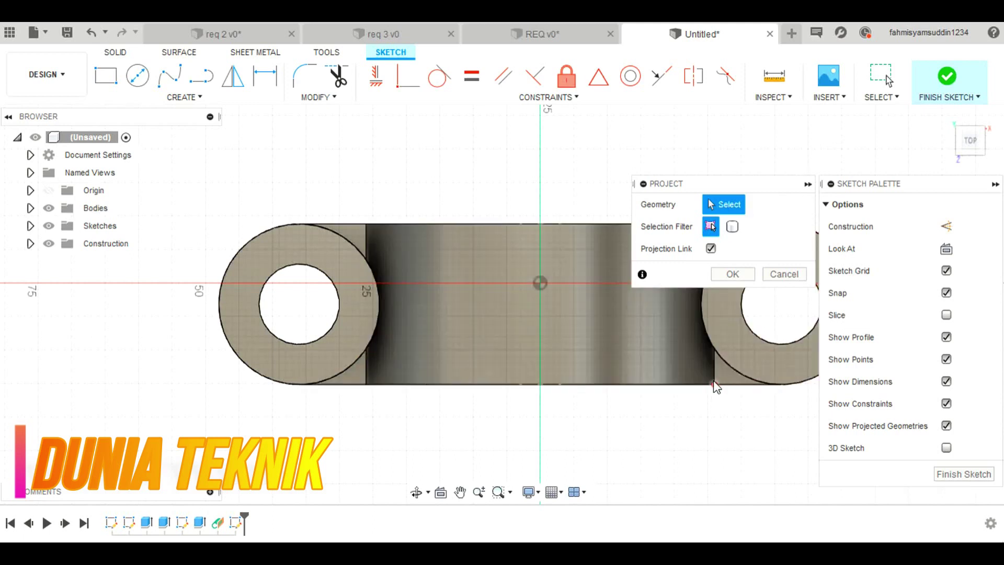
left_click(715, 385)
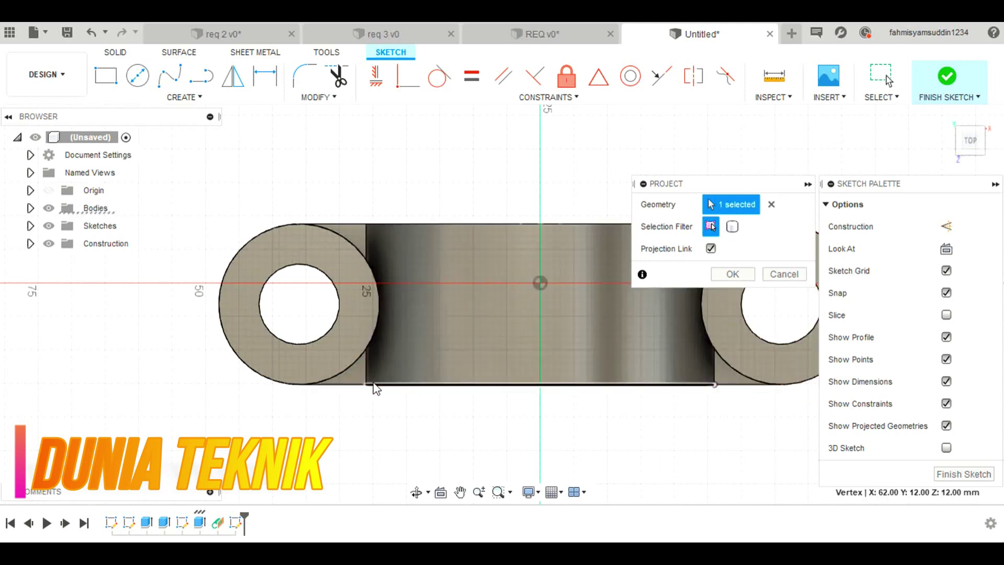
left_click(366, 385)
left_click(366, 225)
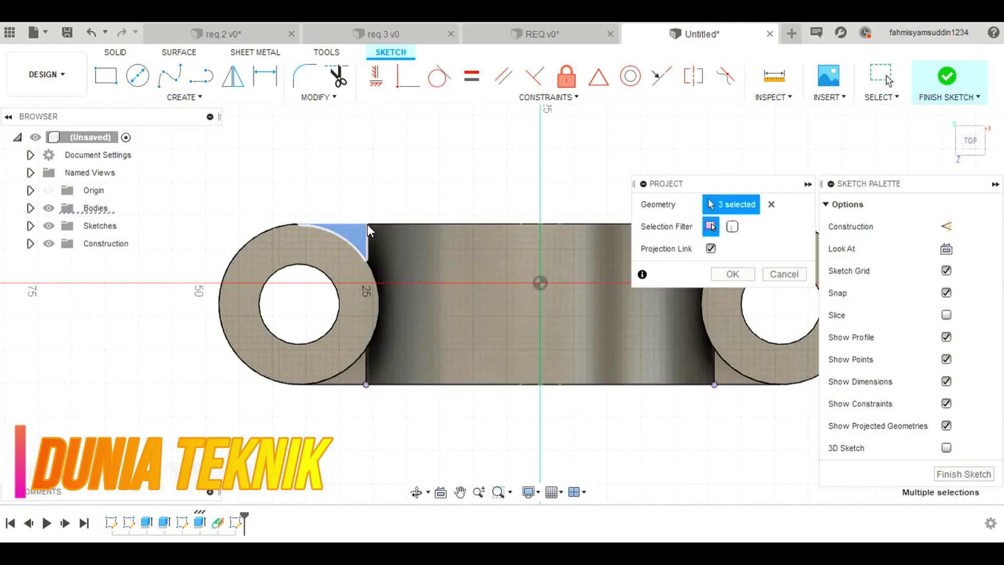
left_click(360, 230)
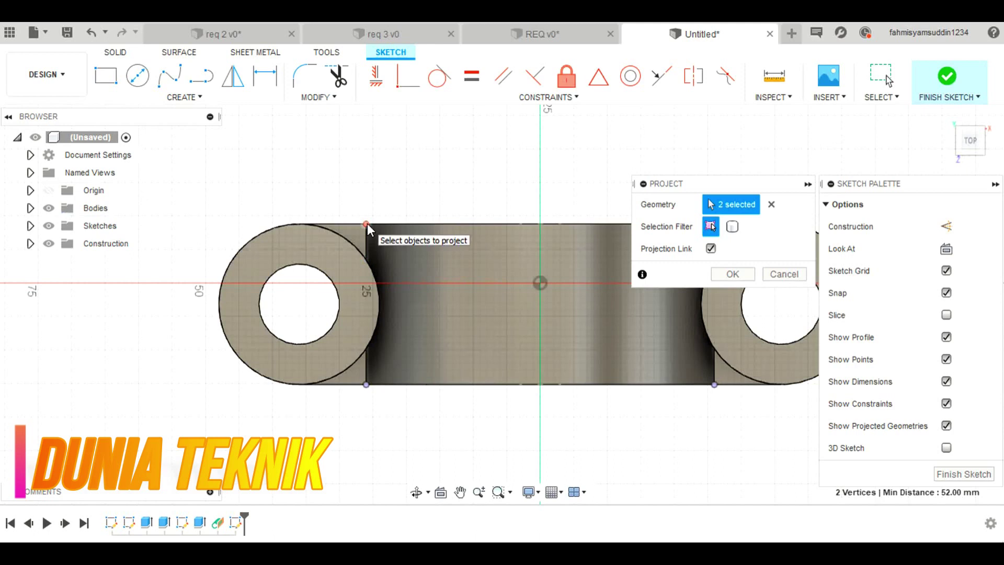
middle_click_drag(735, 249, 633, 224)
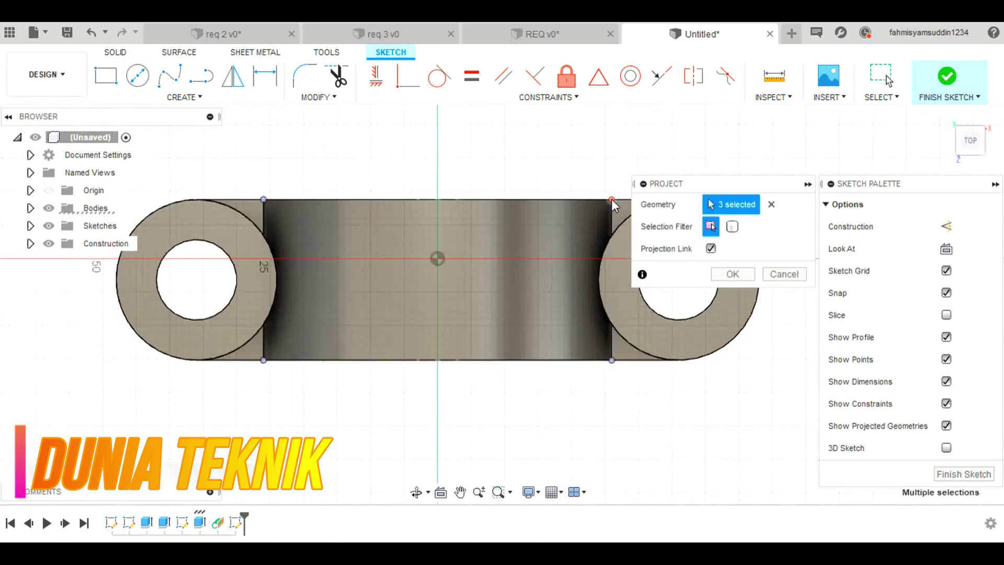
left_click(732, 277)
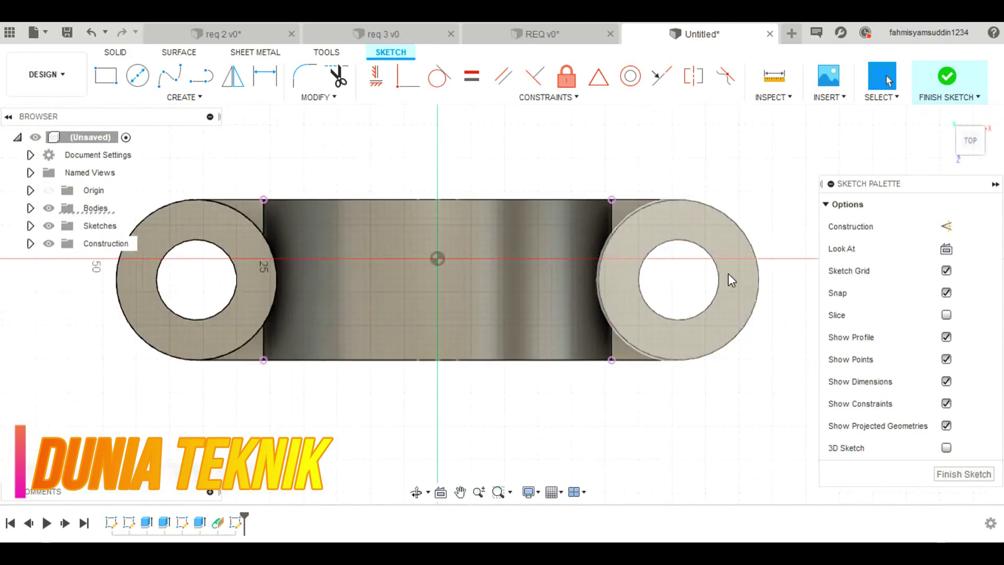
Step: Draw a 5 mm by 24 mm rectangle inward from the projected rear corner at the arch's left end
left_click(114, 81)
left_click(264, 200)
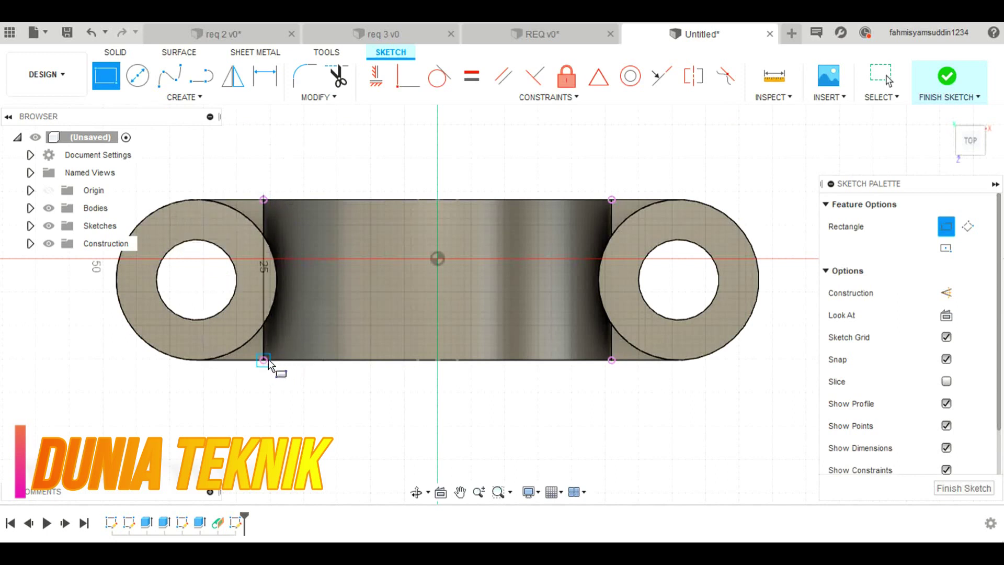
type("5")
key("Tab")
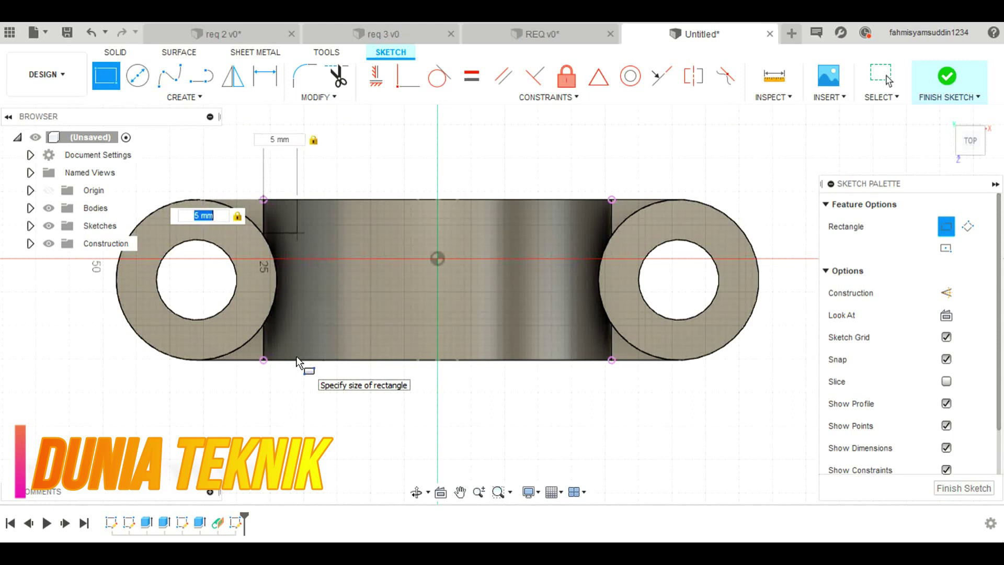
type("2")
key("Tab")
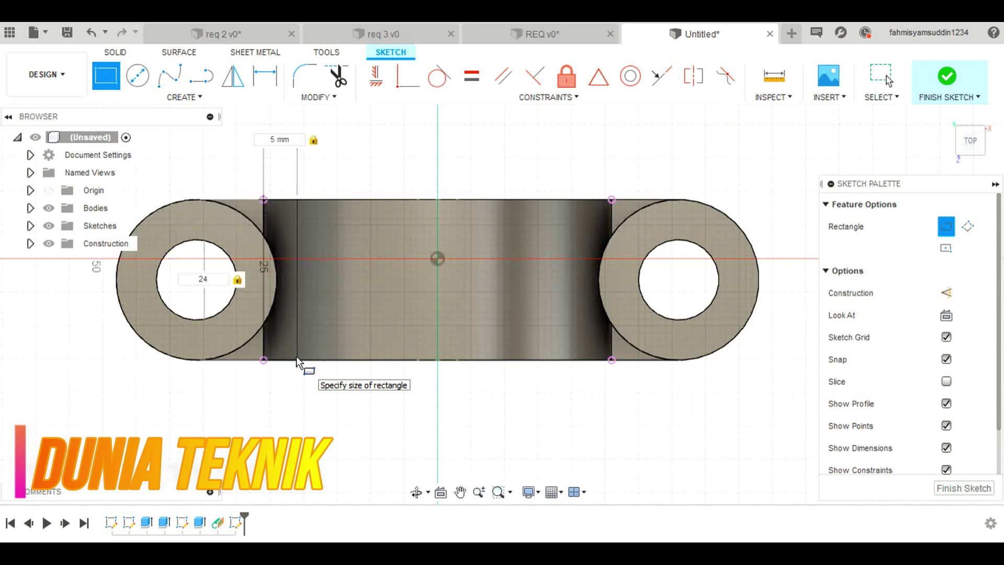
key("Return")
key("Escape")
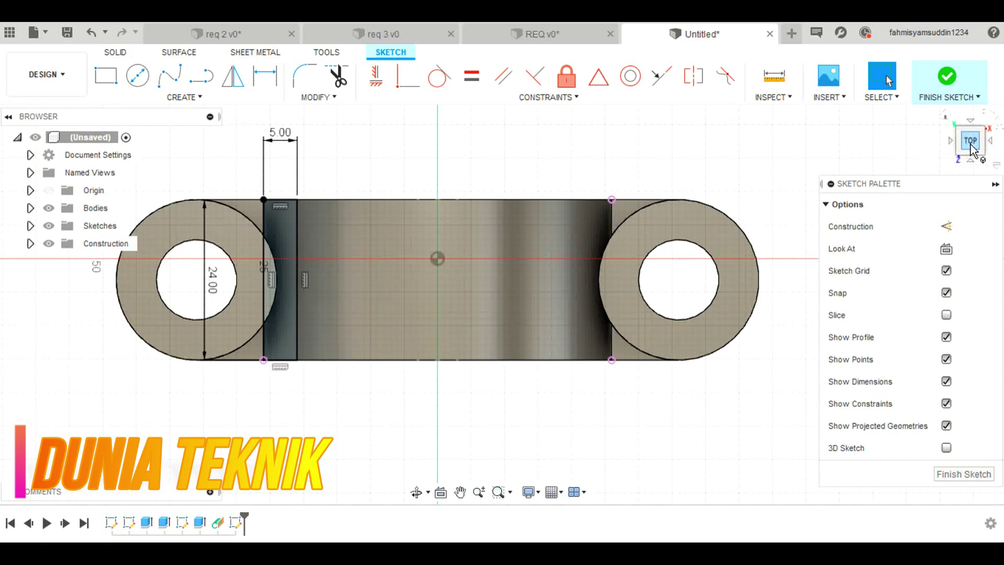
Step: Draw a matching 5 mm wide rectangle inward from the projected corner at the arch's right end, spanning its full depth
left_click(970, 152)
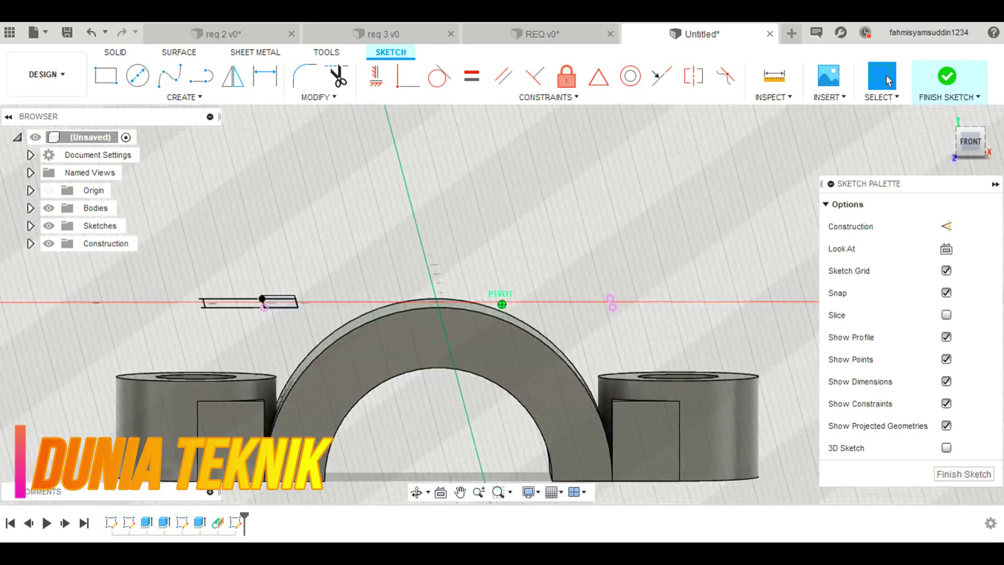
left_click_drag(967, 132, 963, 155)
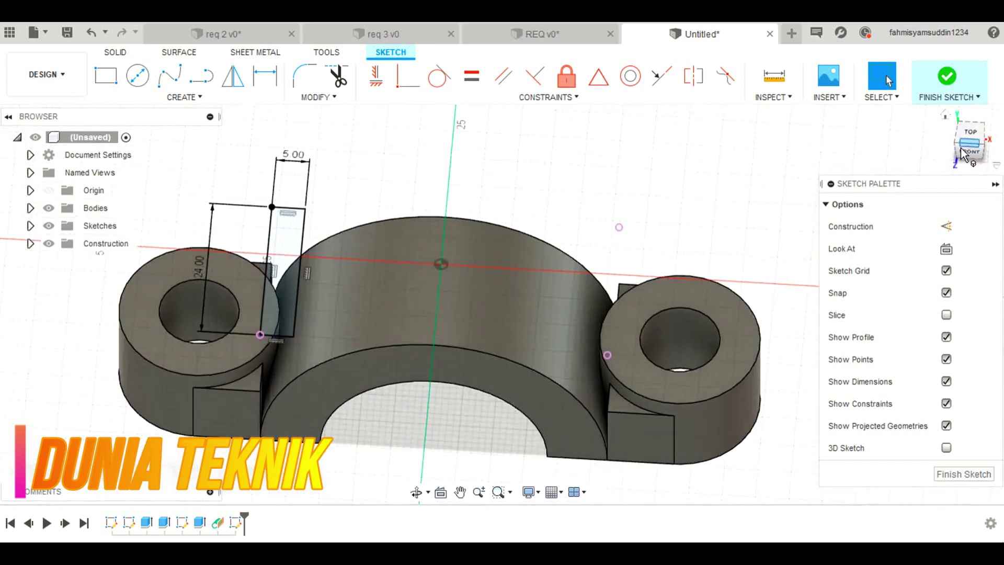
left_click(969, 133)
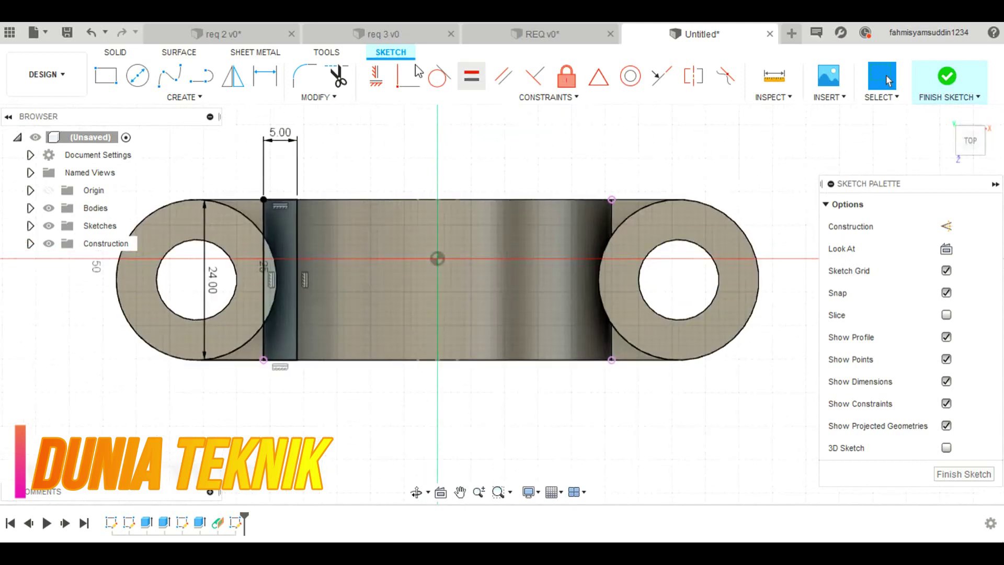
left_click(105, 75)
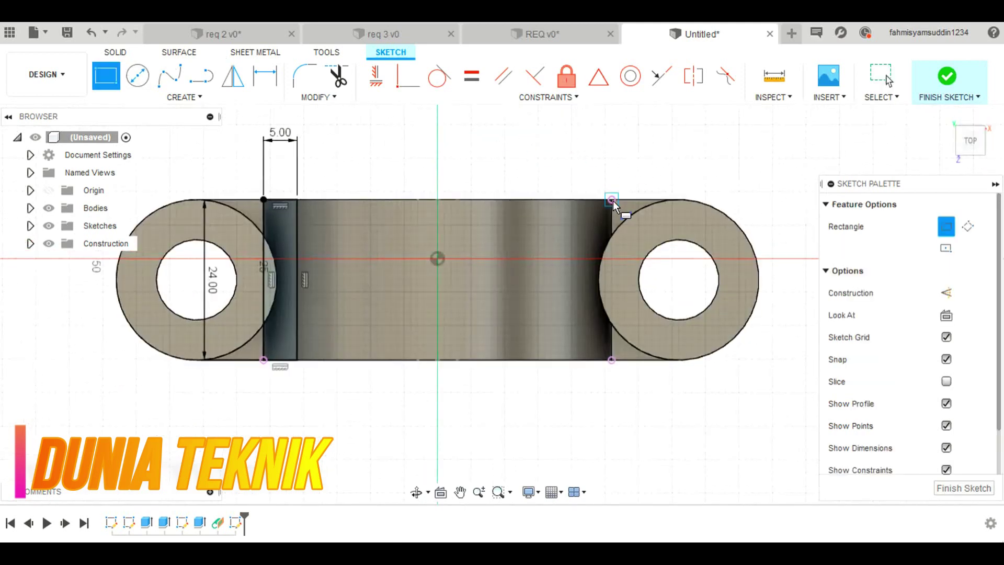
left_click(611, 360)
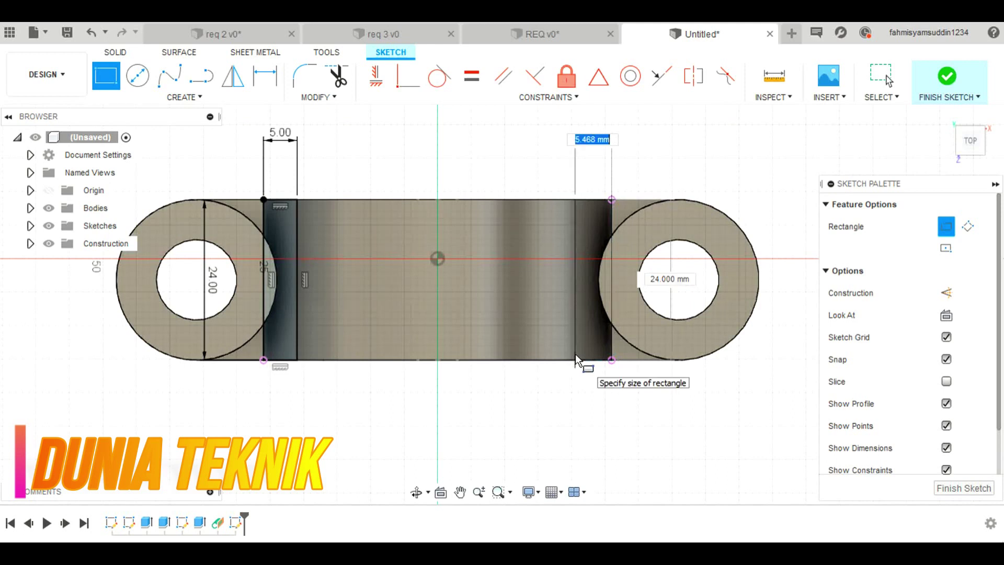
key("Return")
key("Escape")
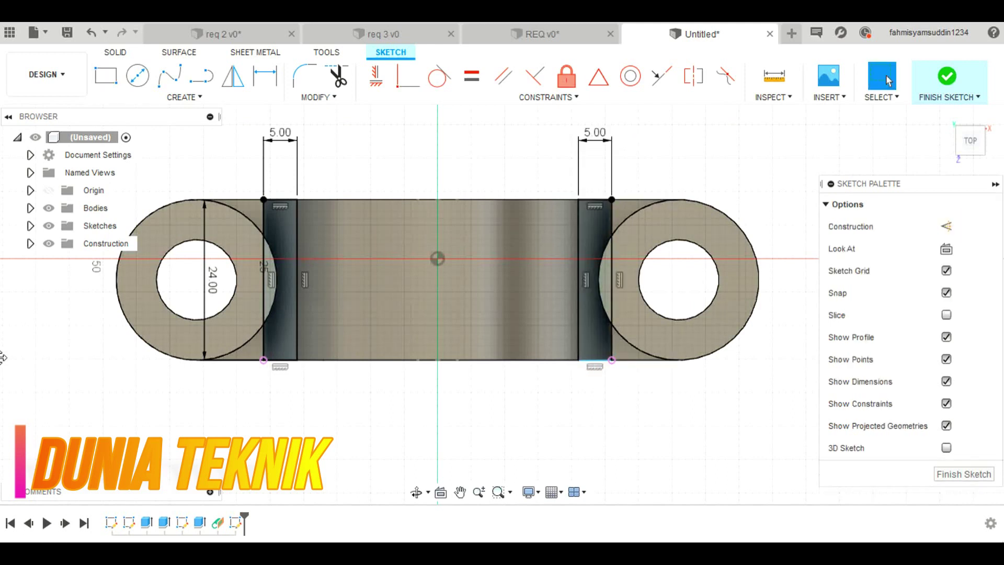
Step: Extrude both 5 mm wide rectangles 25 mm downward, joined to the cap
left_click(105, 75)
left_click(116, 53)
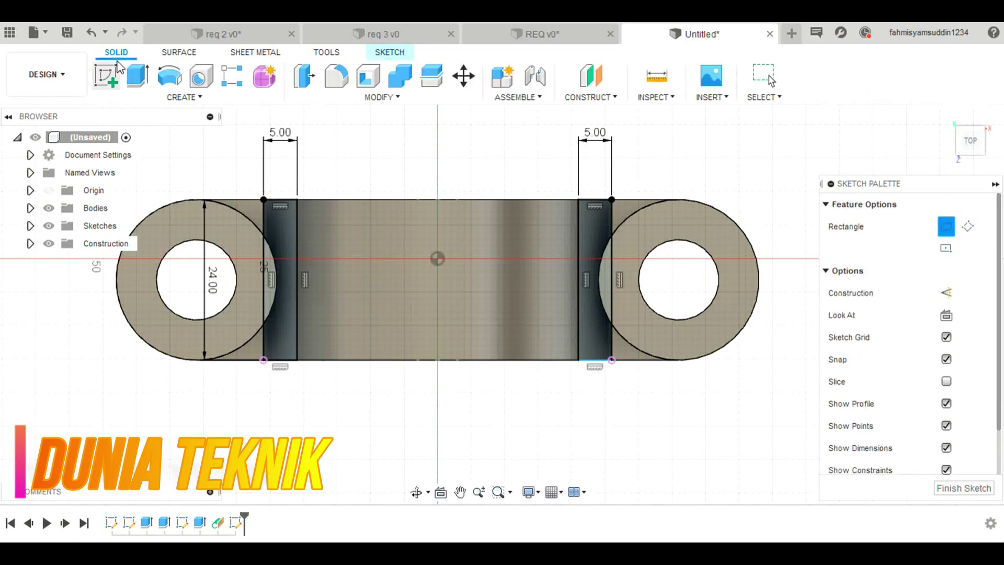
left_click(136, 88)
left_click(278, 174)
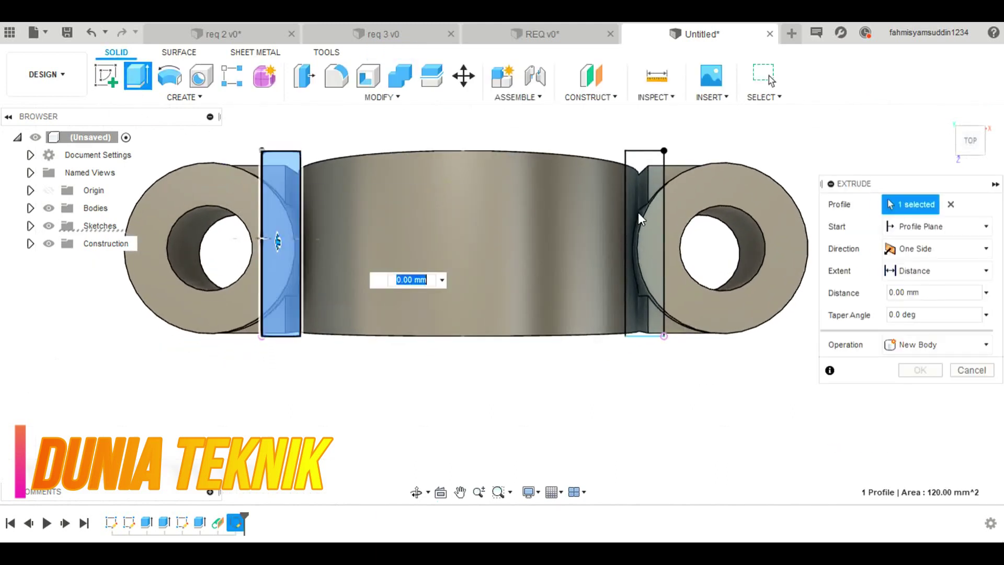
left_click(654, 192)
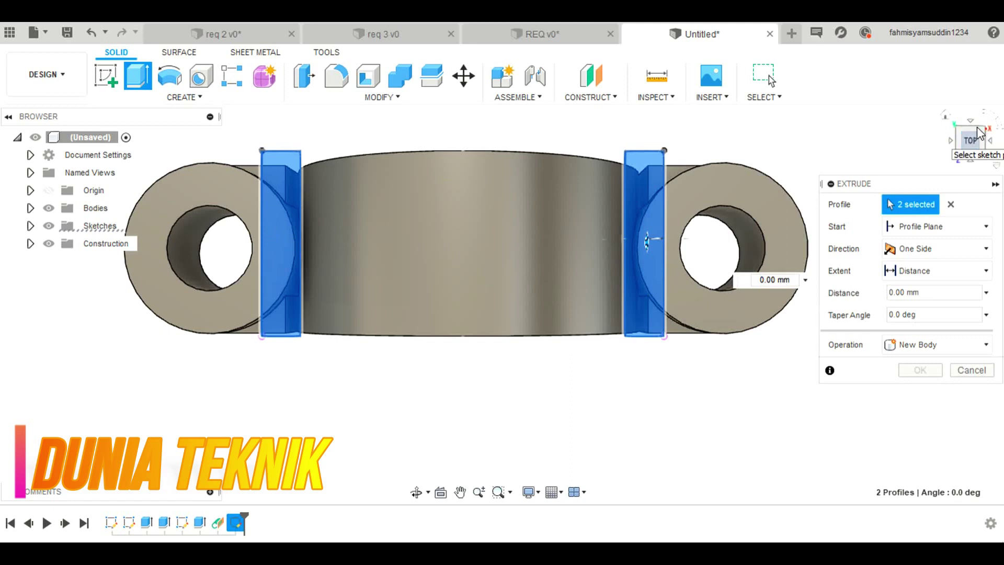
left_click_drag(974, 143, 965, 130)
left_click_drag(652, 135, 631, 299)
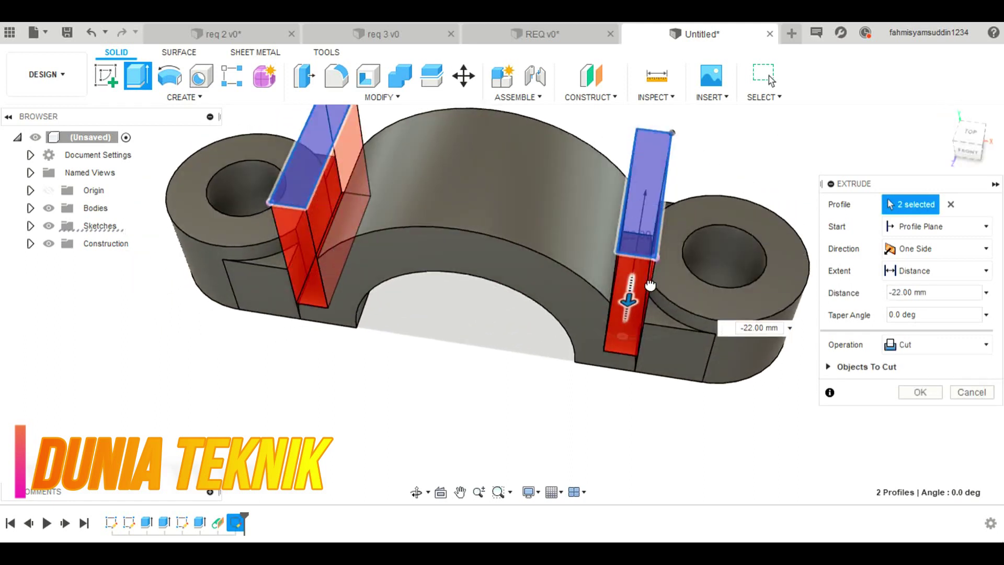
left_click(919, 349)
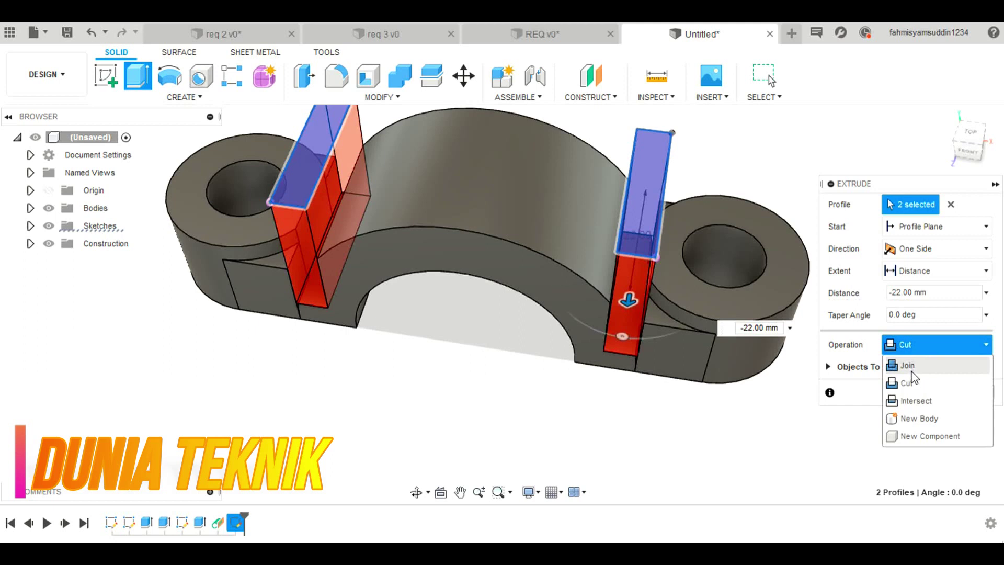
left_click(911, 369)
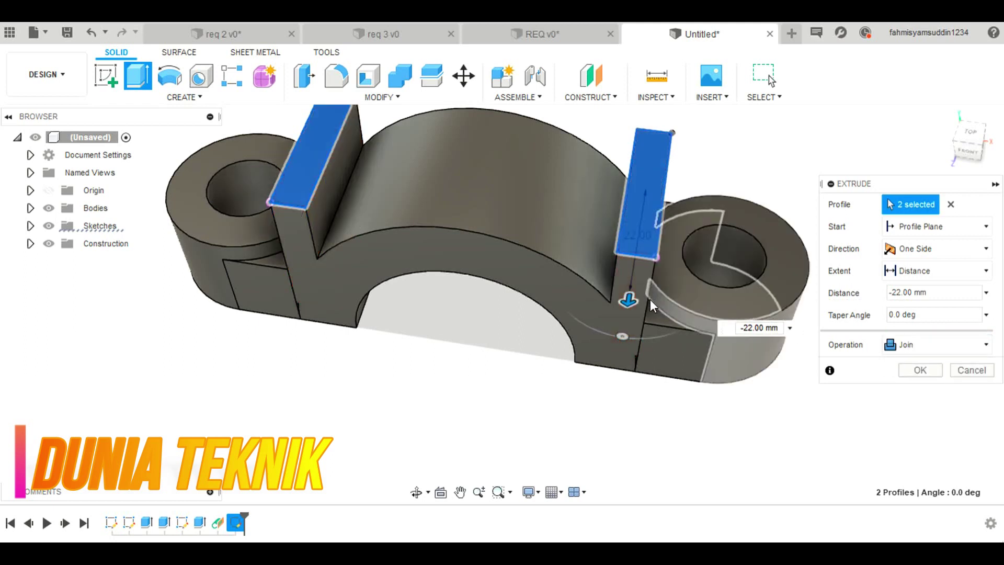
left_click_drag(631, 299, 629, 311)
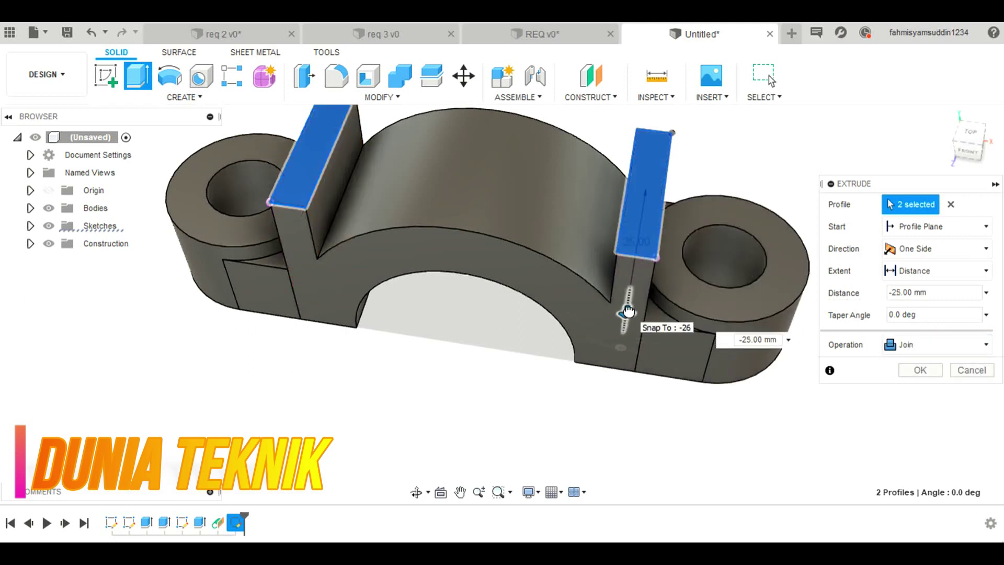
left_click(920, 370)
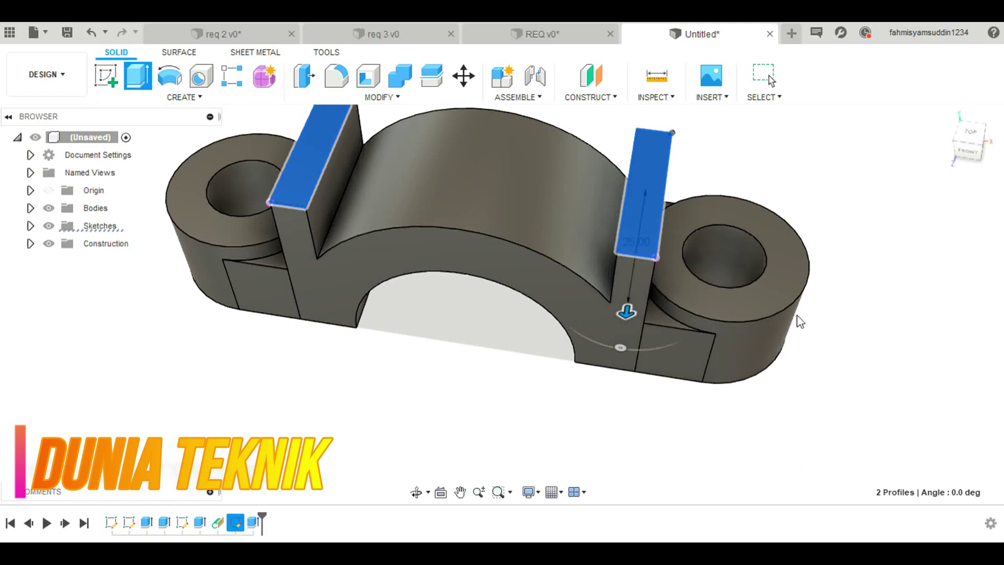
Step: Try to extrude the two rectangular profiles downward once more
left_click(137, 76)
left_click(308, 171)
left_click(643, 215)
left_click_drag(645, 218, 630, 287)
key("Return")
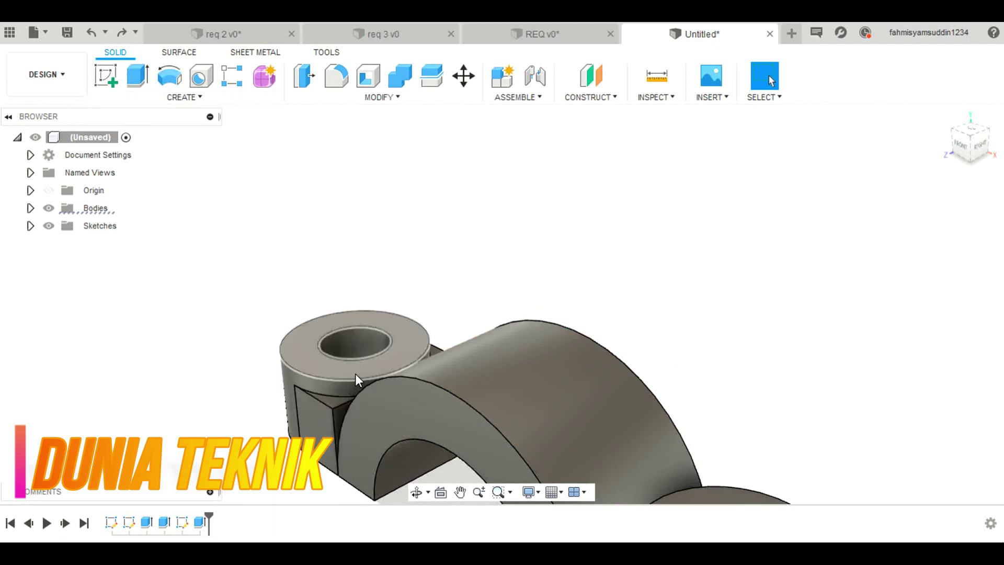
Step: Start a sketch on the connecting block's top face and project the four corner points where the arch meets the blocks
left_click_drag(958, 152, 973, 146)
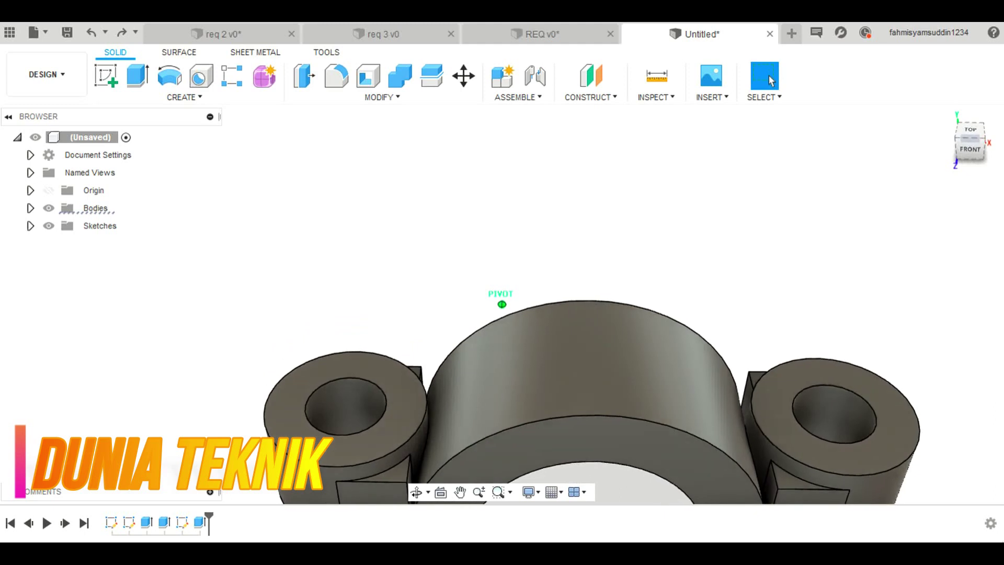
left_click(401, 473)
left_click(106, 76)
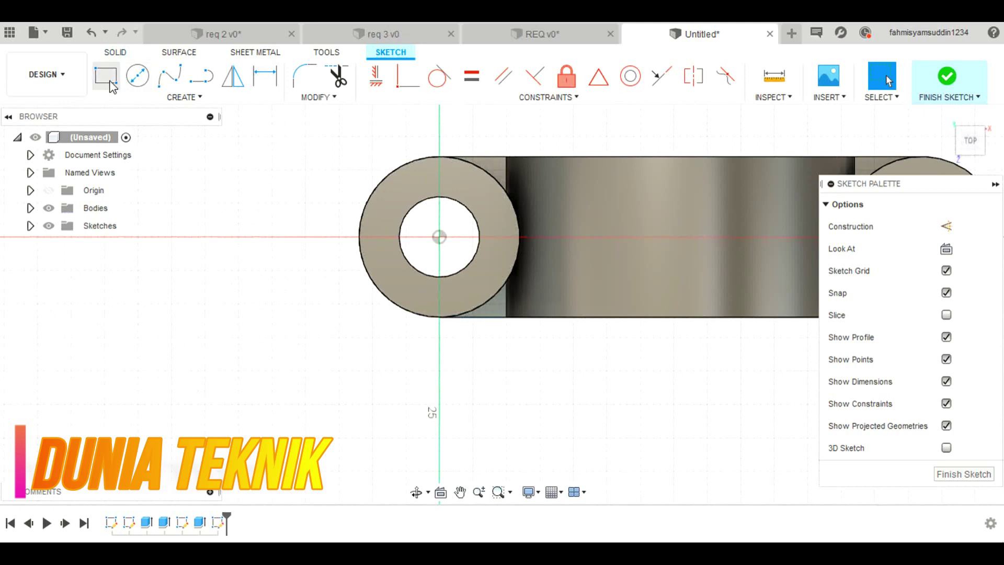
left_click(217, 101)
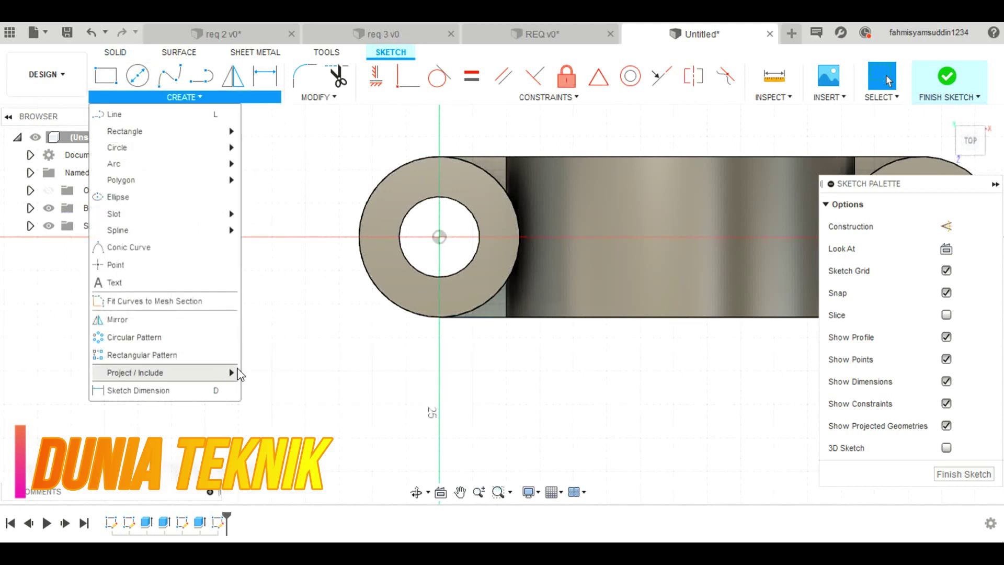
left_click(263, 375)
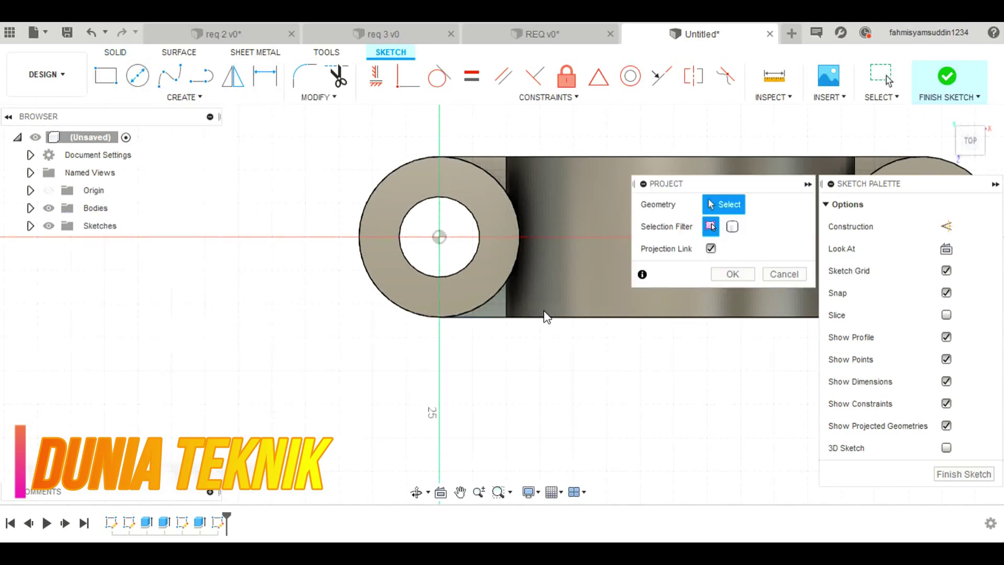
left_click(506, 317)
left_click(506, 157)
middle_click_drag(538, 162, 188, 147)
left_click(505, 142)
left_click(505, 303)
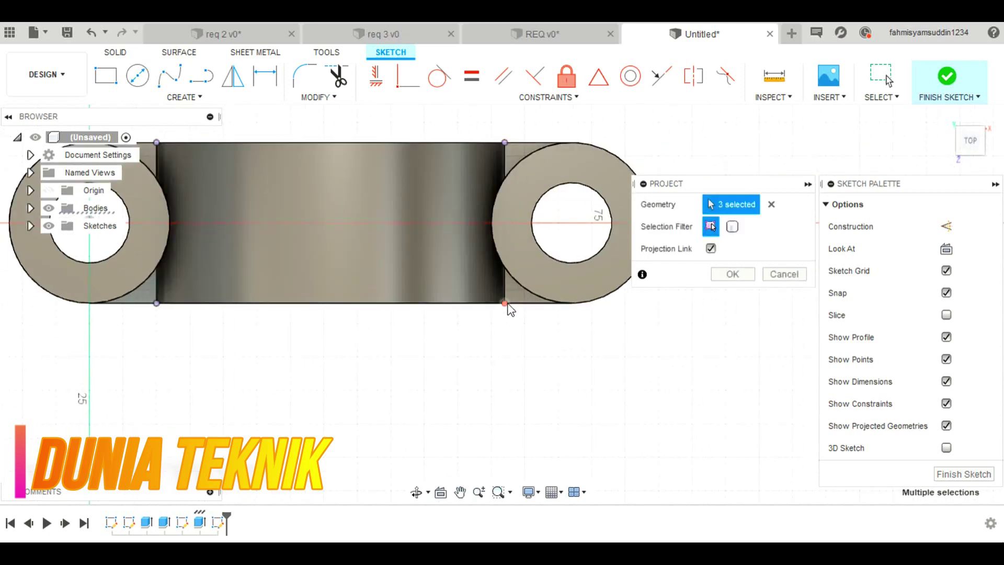
left_click(733, 274)
scroll(570, 280, "down", 3)
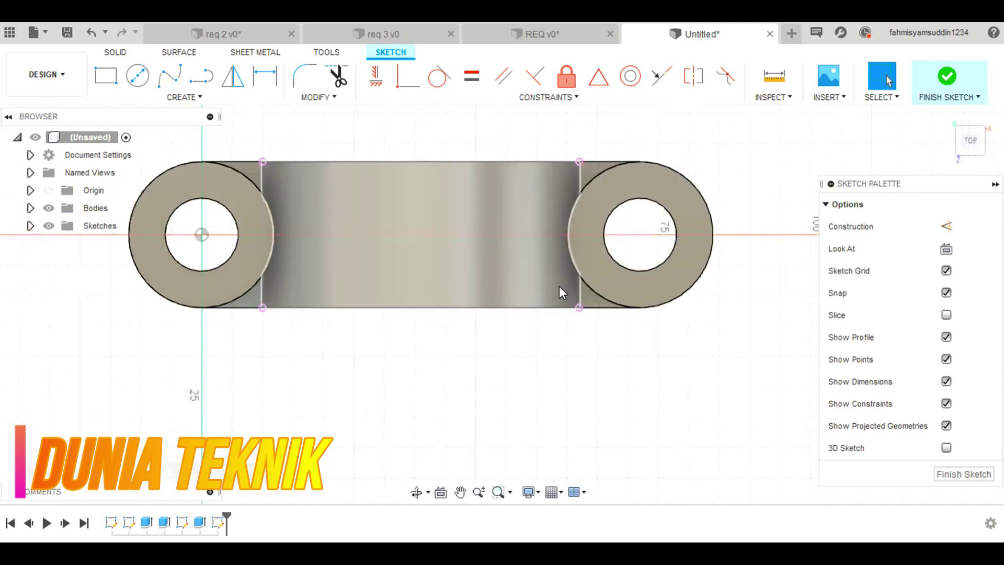
Step: Draw a 5 mm wide by 24 mm deep rectangle inward from the projected rear corner at the arch's left end
left_click(116, 52)
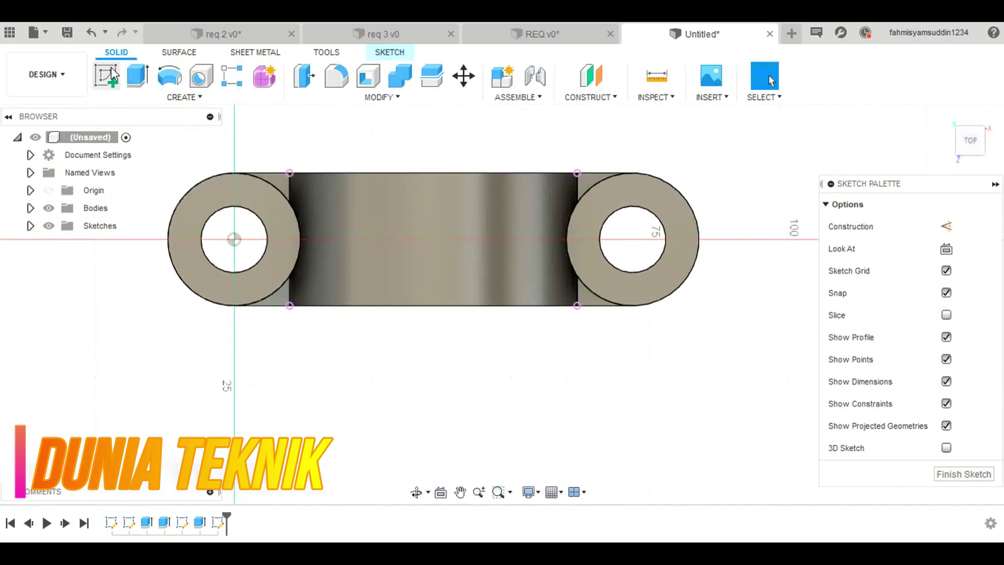
left_click(393, 53)
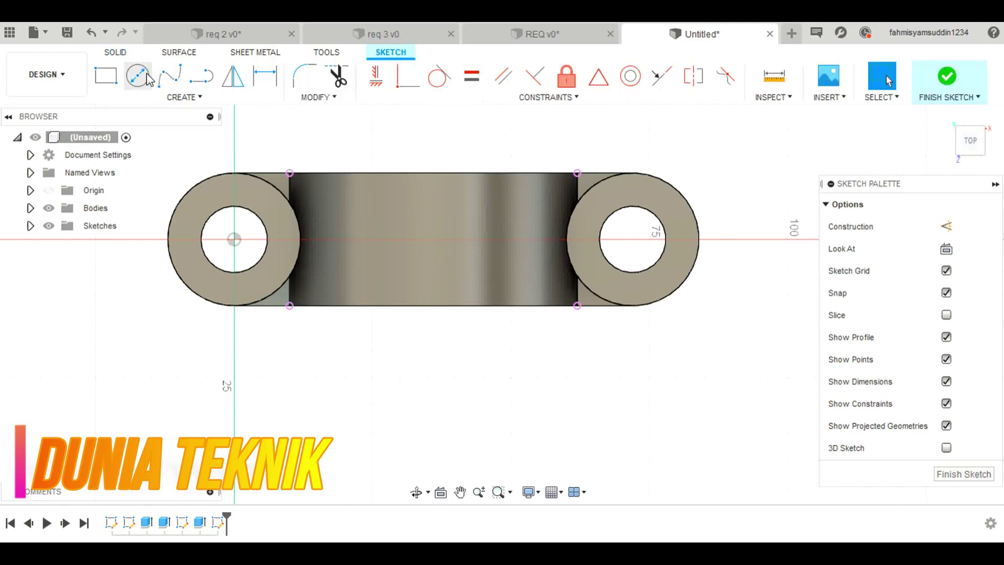
key("r")
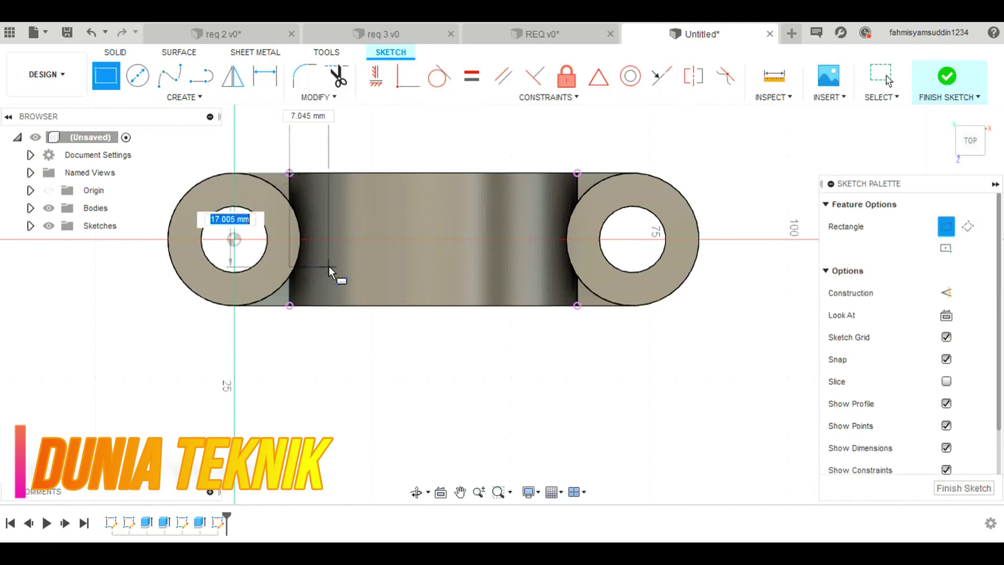
type("24")
key("Tab")
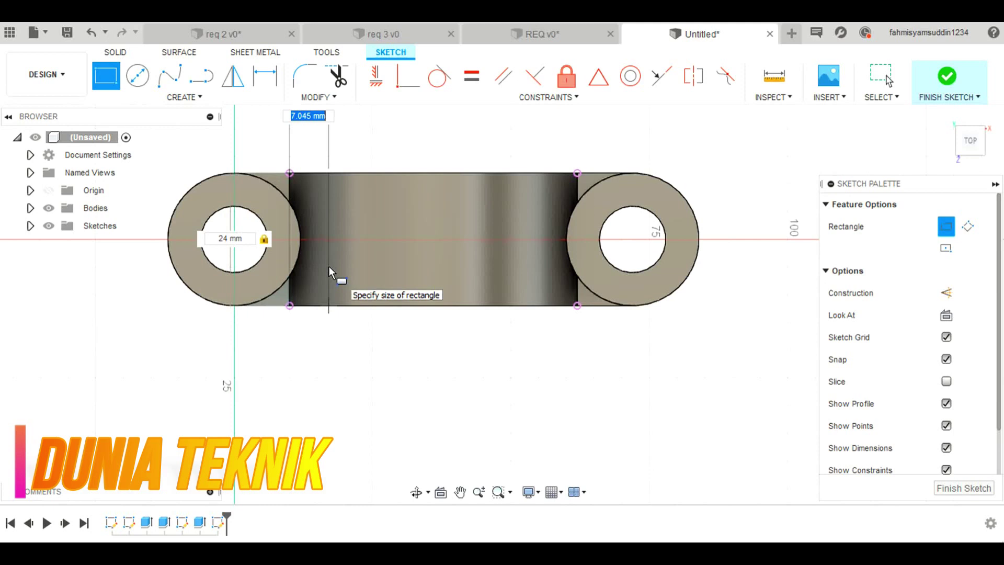
type("5")
key("Return")
key("Escape")
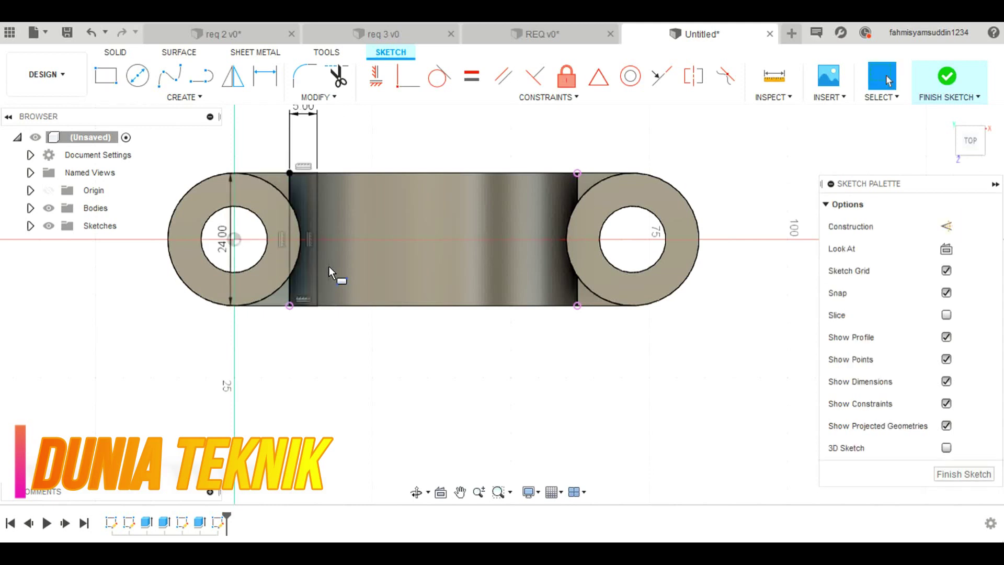
Step: Draw a second 5 mm by 24 mm rectangle inward from the projected rear corner at the arch's right end
key("r")
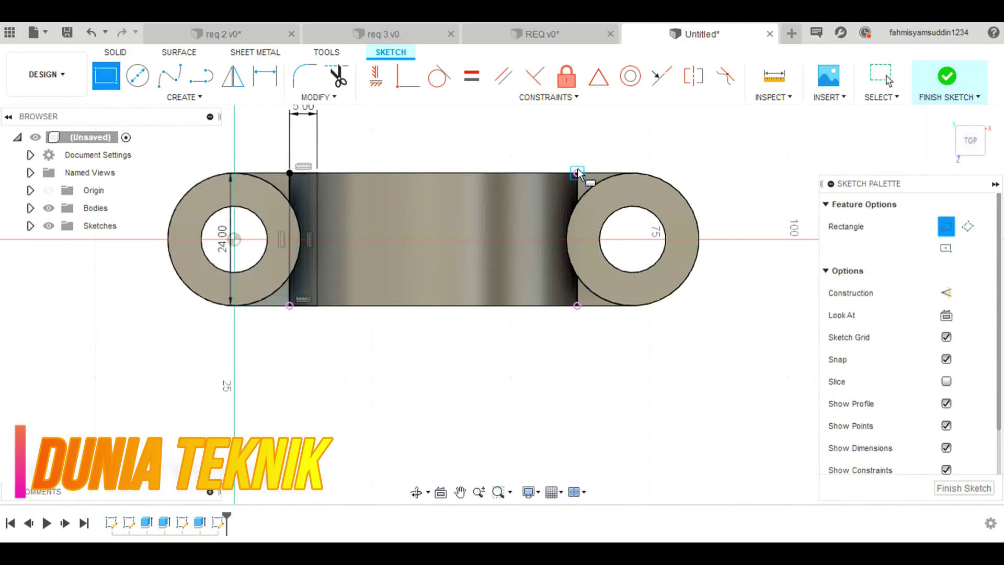
type("24")
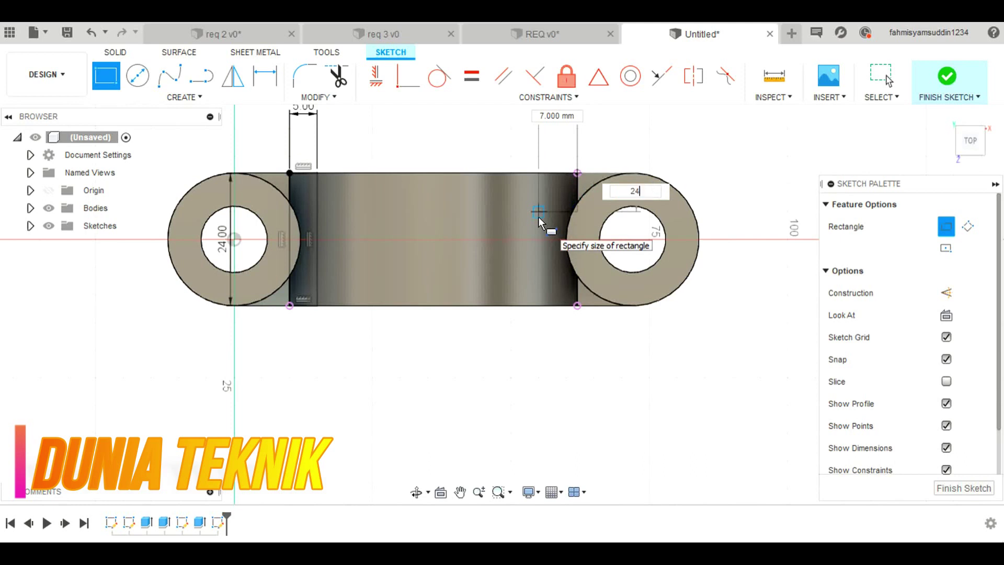
key("Tab")
type("5")
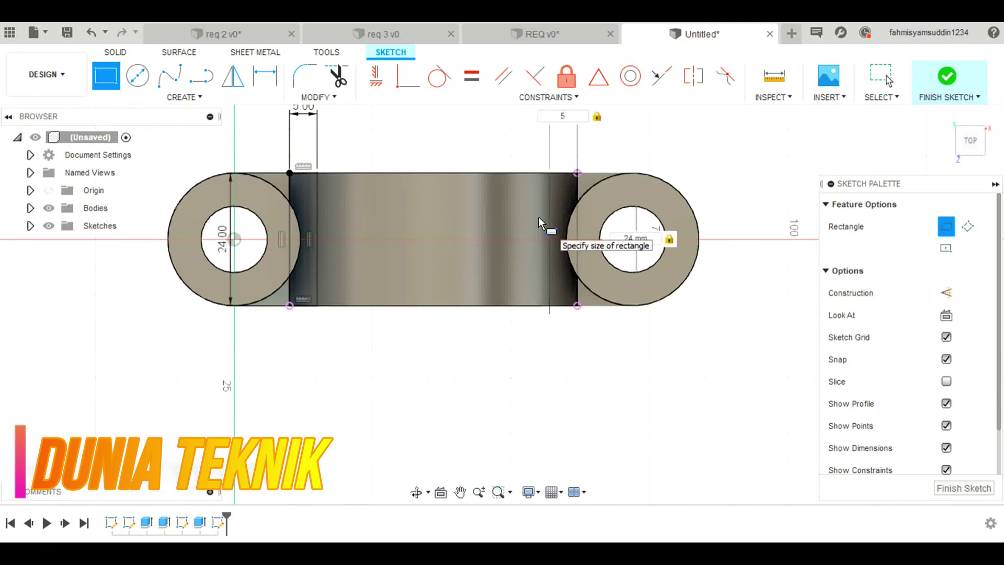
key("Return")
key("Escape")
Step: Extrude both 5 mm by 24 mm rectangles 12 mm downward, joined to the cap
left_click(114, 53)
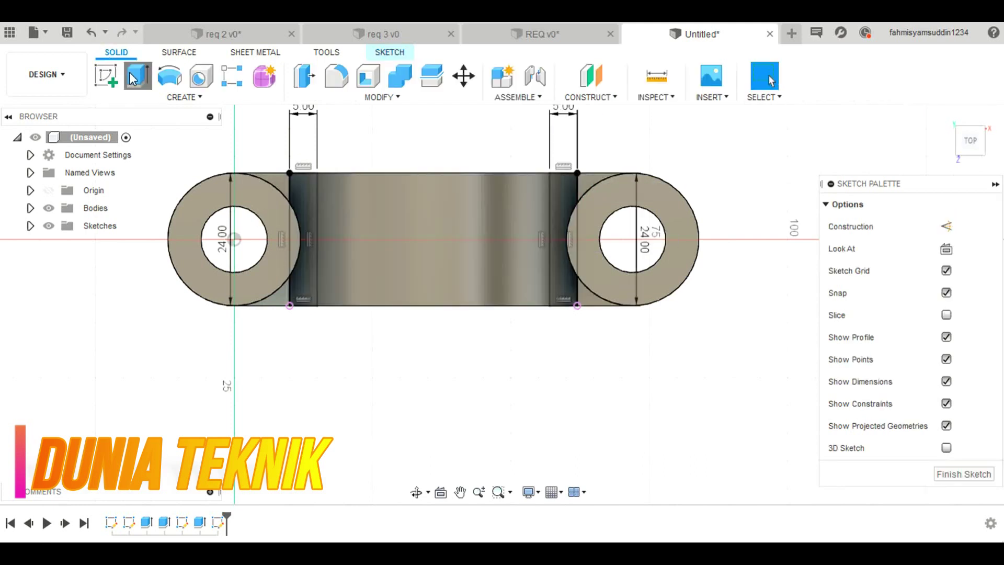
left_click(137, 76)
left_click(439, 429)
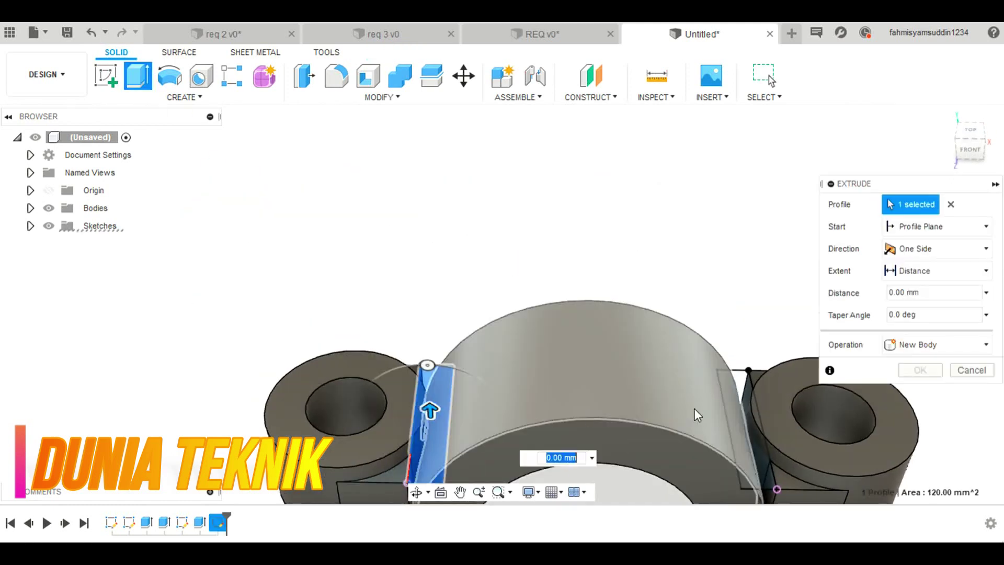
left_click(743, 394)
left_click_drag(743, 418, 740, 436)
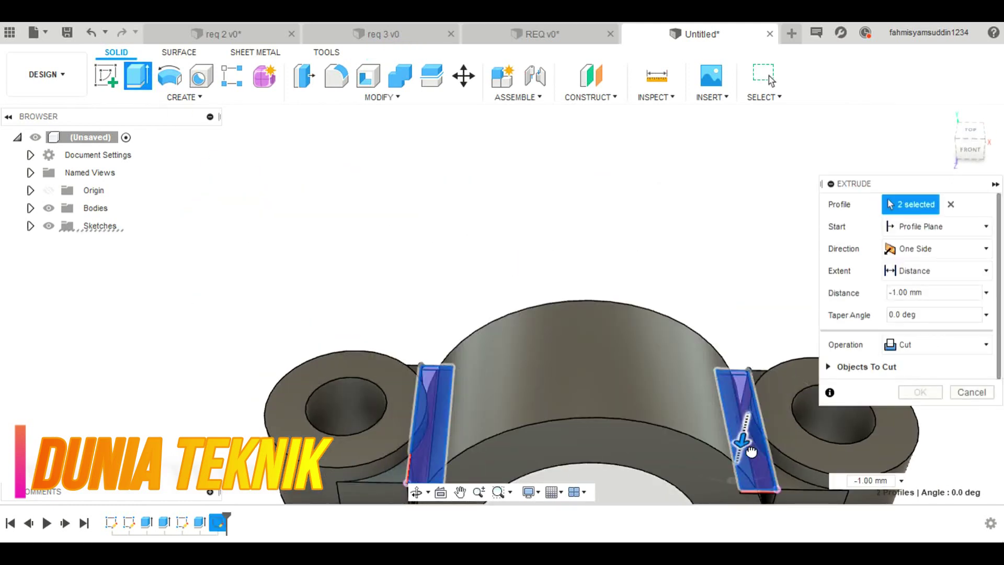
left_click(901, 345)
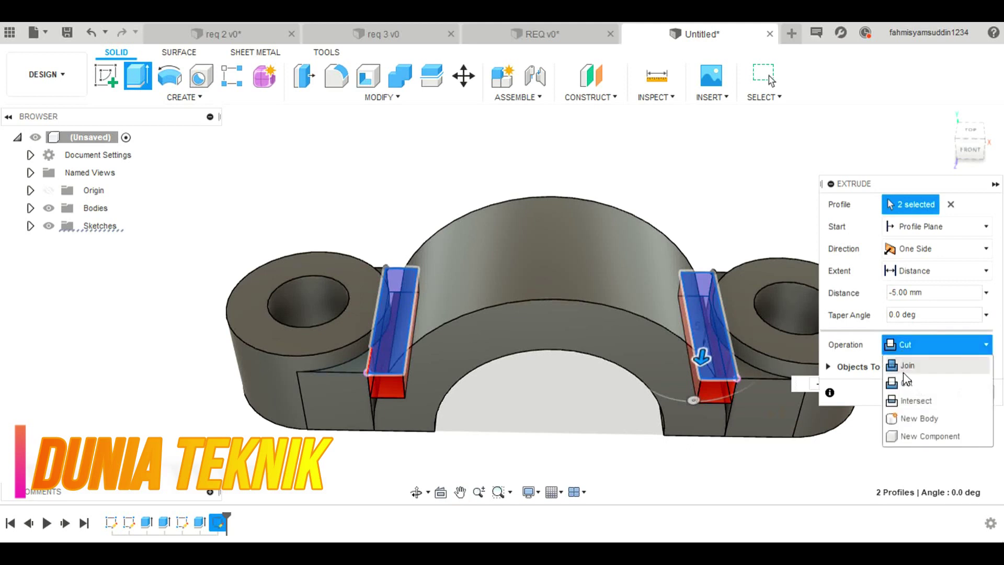
left_click(905, 365)
left_click_drag(702, 359, 696, 391)
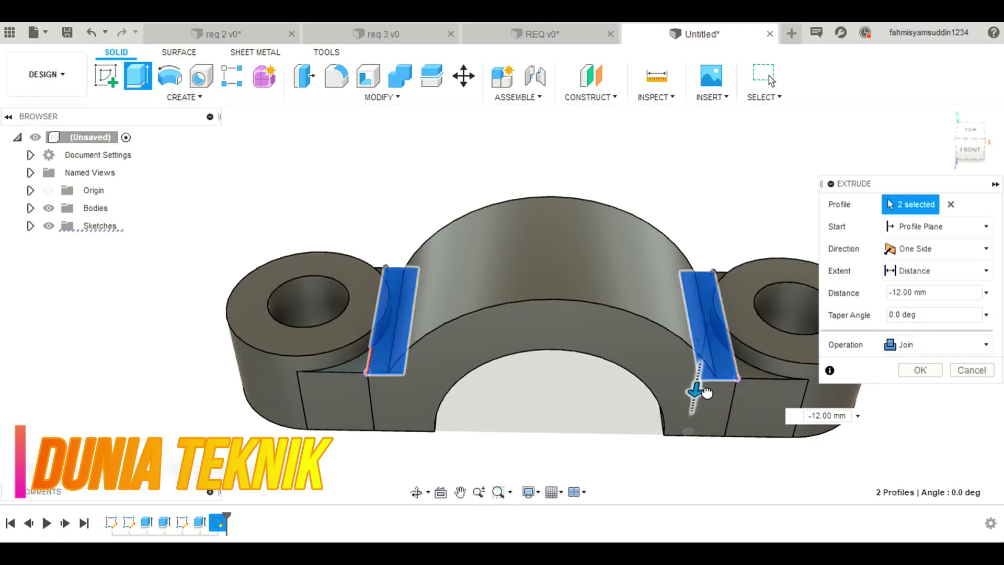
left_click(919, 369)
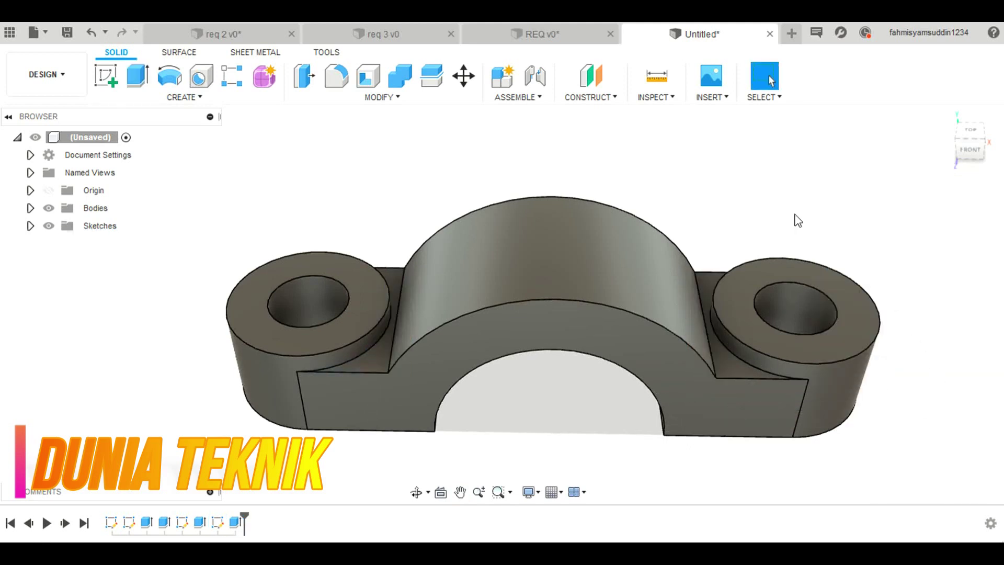
Step: Check the cap in the reference drawing and create a tangent plane at 0 degrees on the arch's outer curved face
left_click(954, 148)
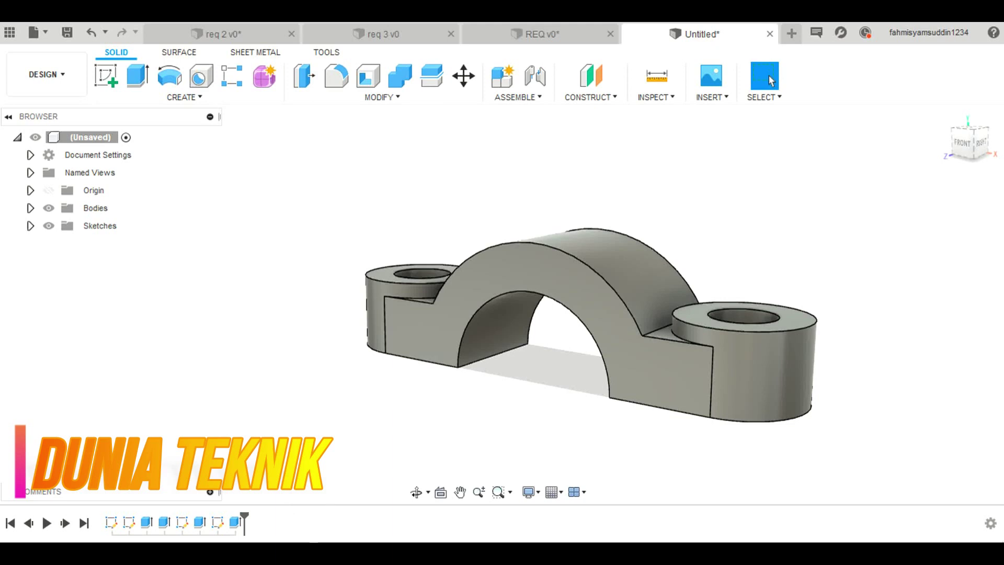
key("alt+Tab")
middle_click_drag(375, 362, 220, 377, "shift")
key("alt+Tab")
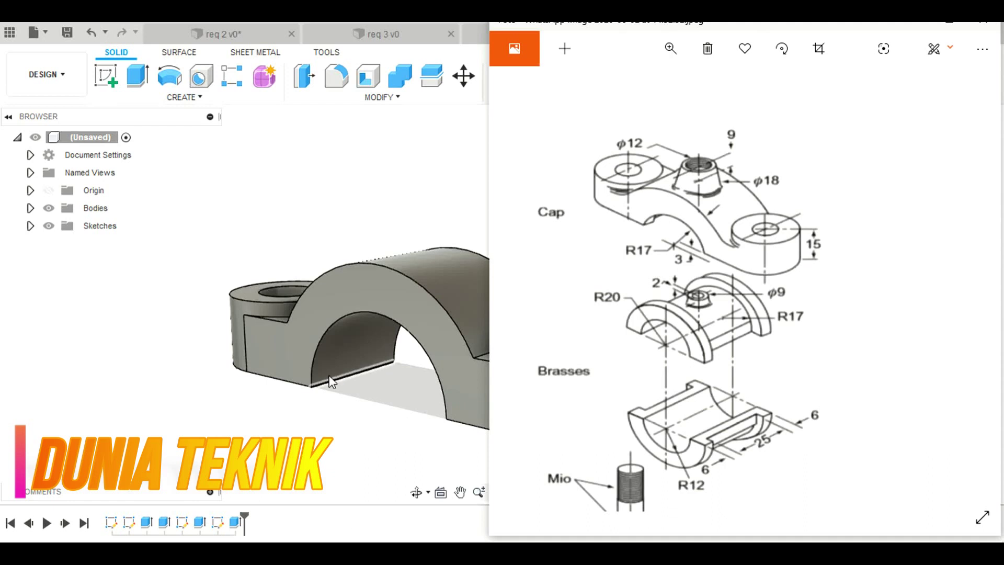
left_click(322, 175)
left_click(607, 99)
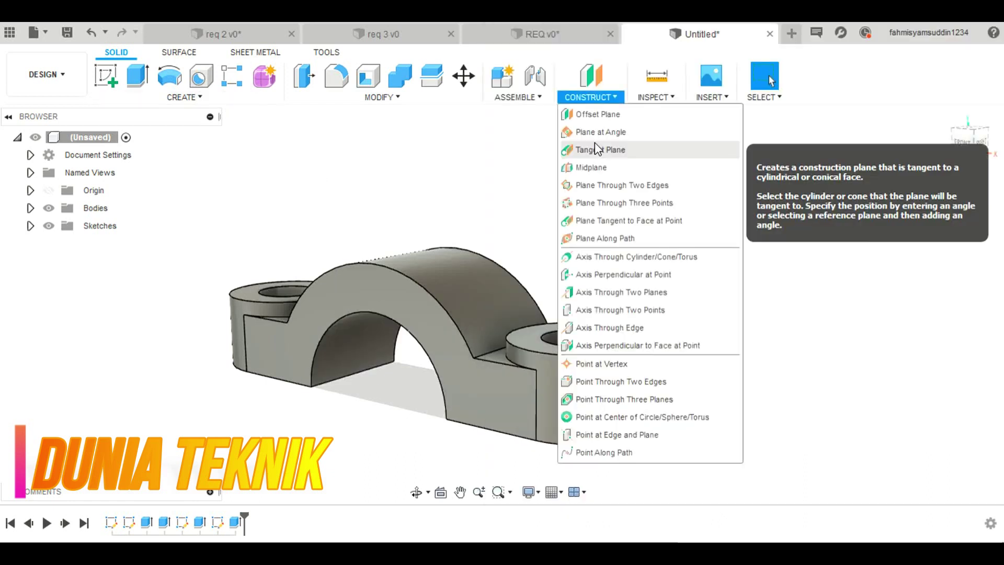
left_click(596, 150)
left_click(432, 261)
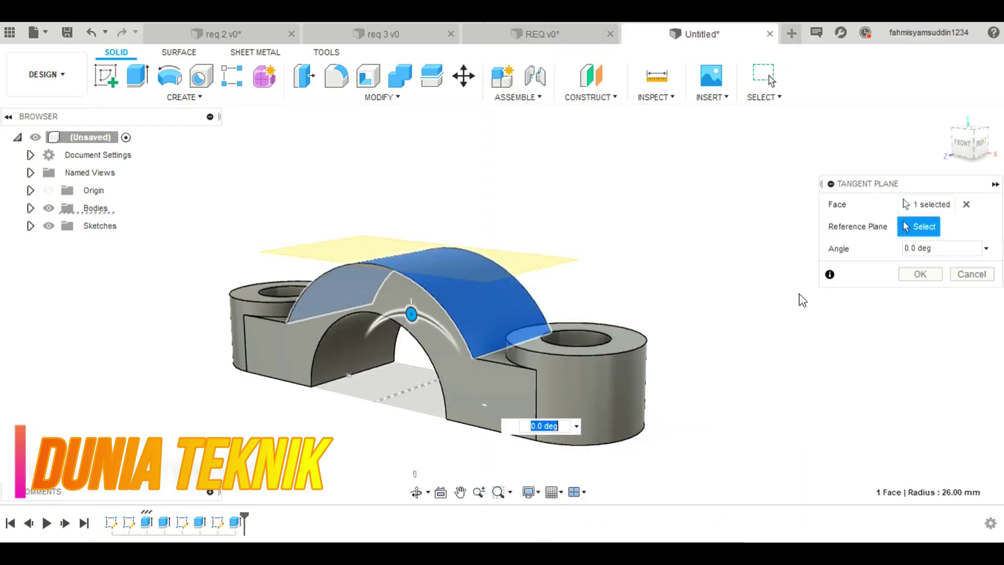
left_click(905, 275)
Step: Start a sketch on the tangent plane and project the top faces of both bosses into it
left_click(106, 75)
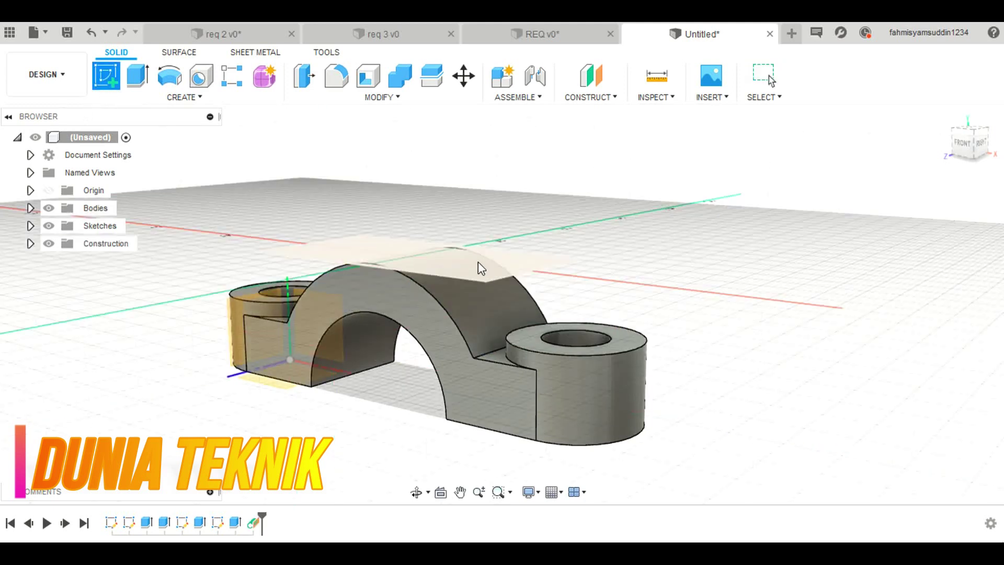
left_click(476, 261)
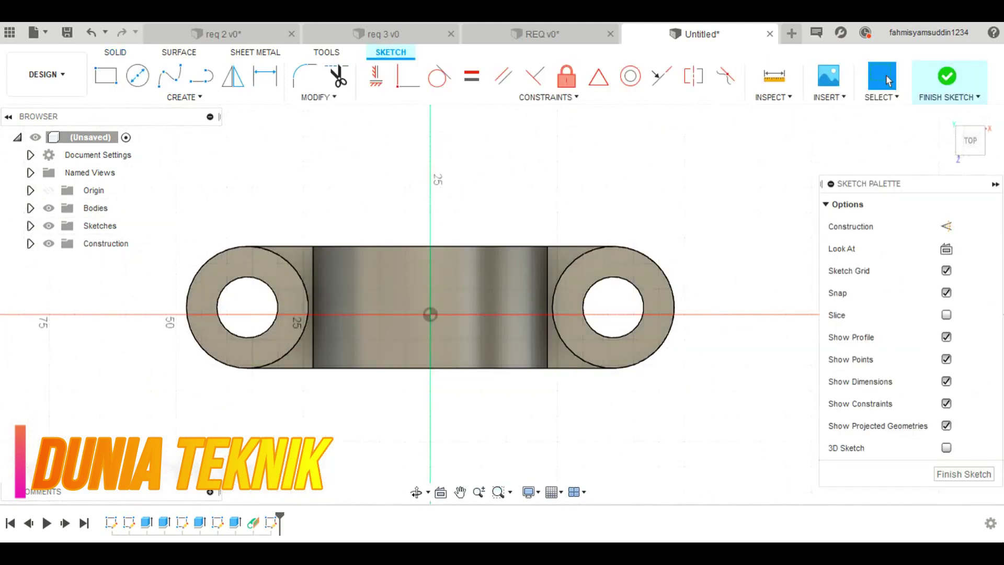
key("alt+Tab")
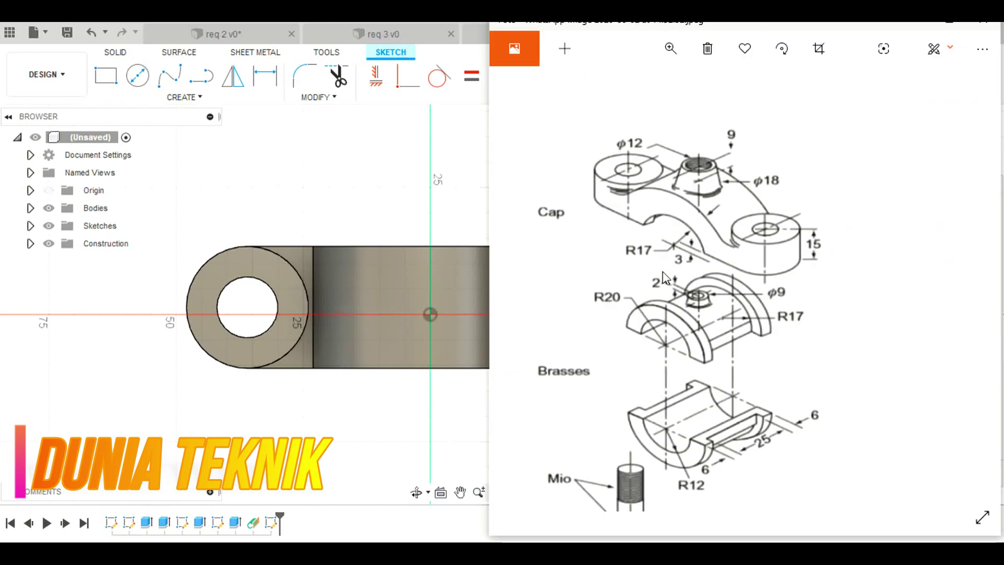
key("alt+Tab")
left_click(137, 76)
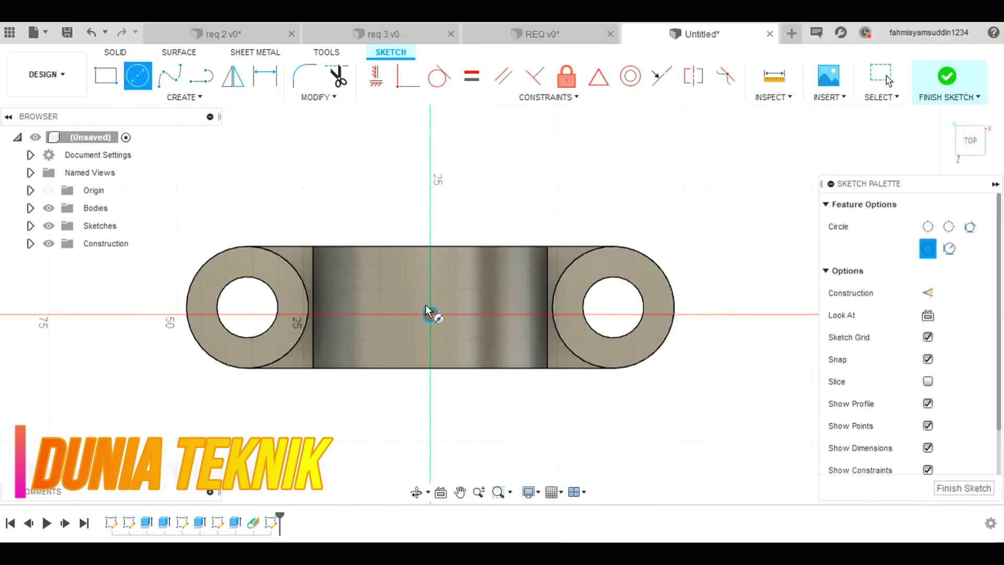
left_click(202, 76)
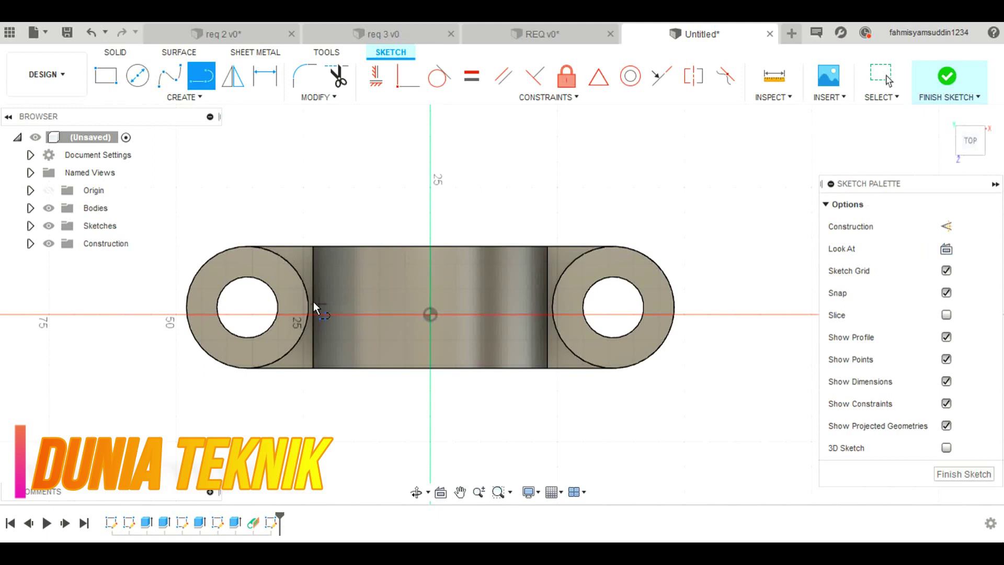
left_click(209, 99)
left_click(251, 373)
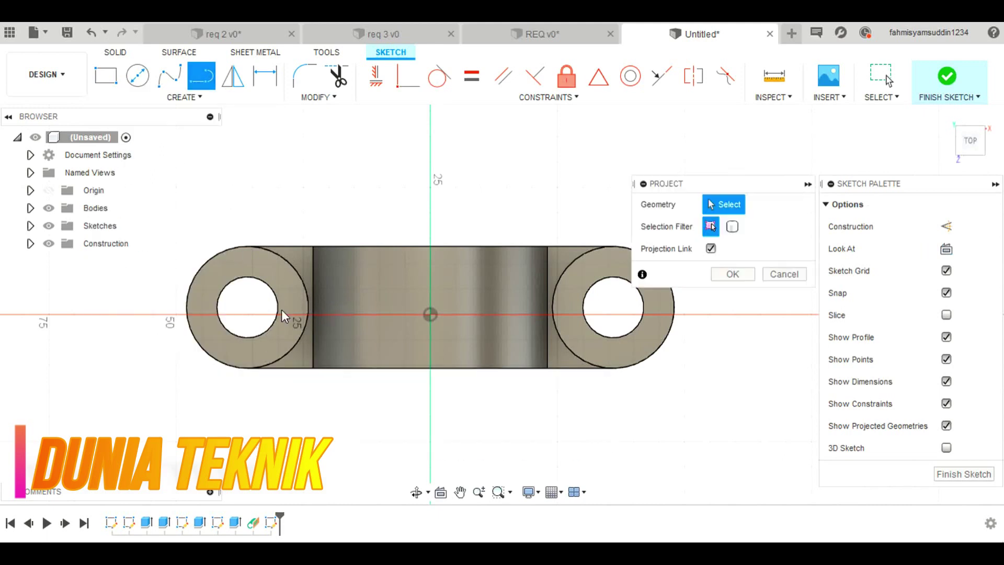
left_click(307, 309)
left_click(560, 294)
left_click(733, 273)
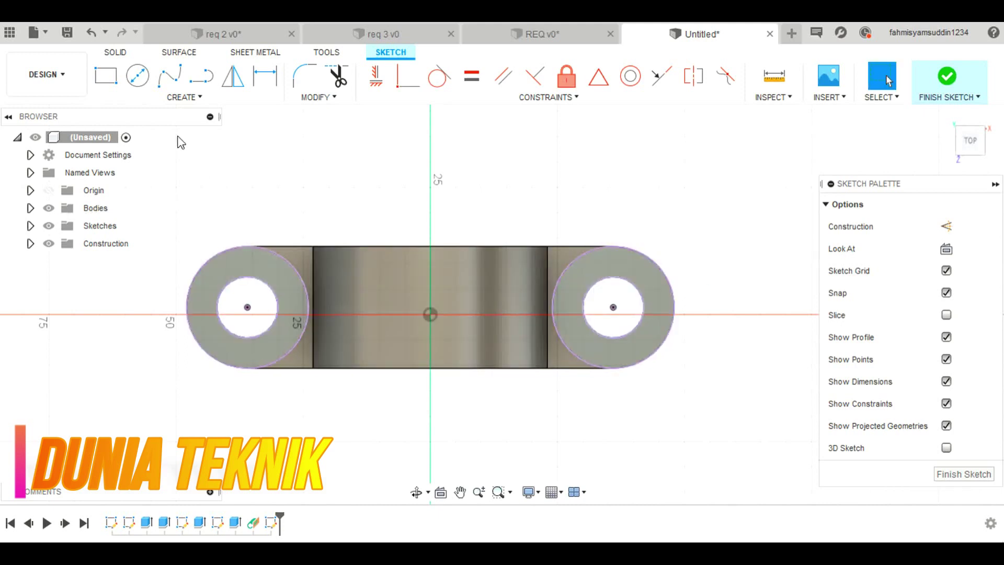
Step: Draw a line joining the two boss centres and an 18 mm diameter circle centred on the line's midpoint
left_click(202, 76)
left_click(247, 307)
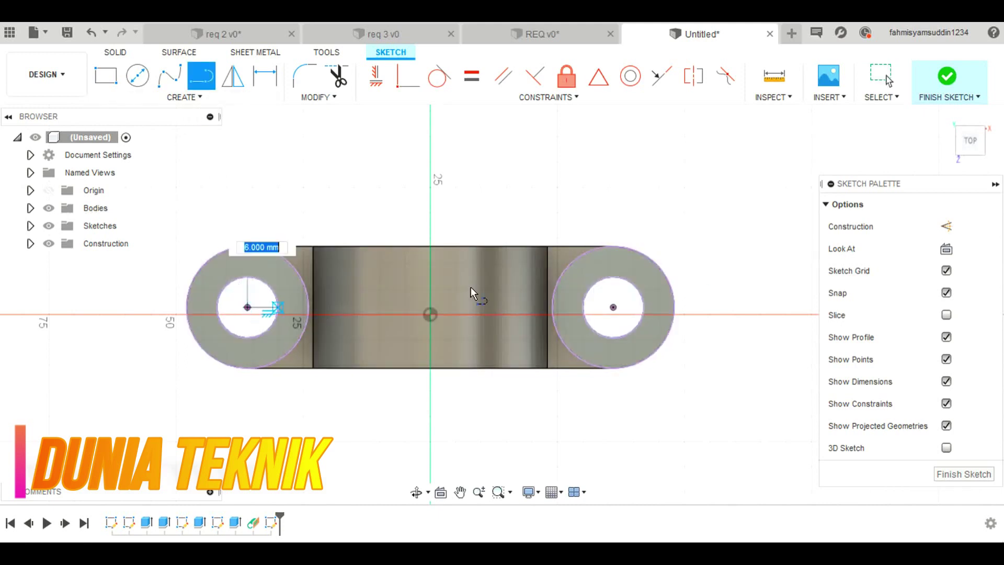
left_click(613, 307)
key("c")
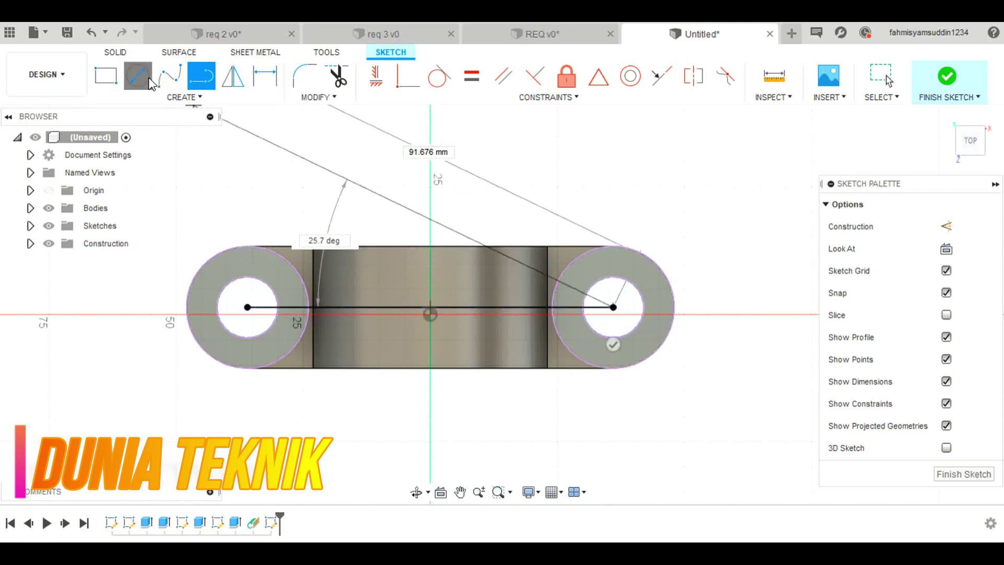
left_click(432, 308)
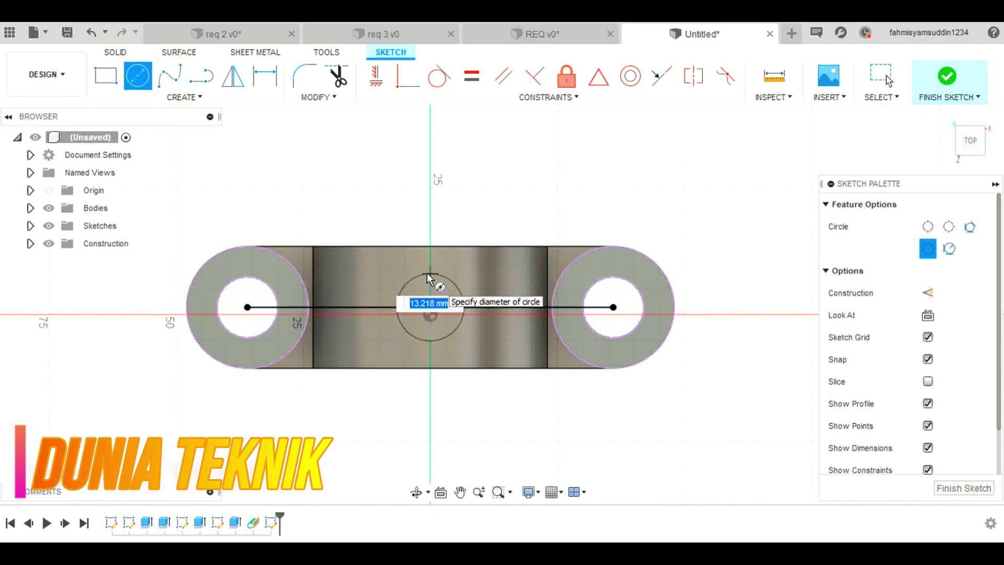
type("18")
key("Return")
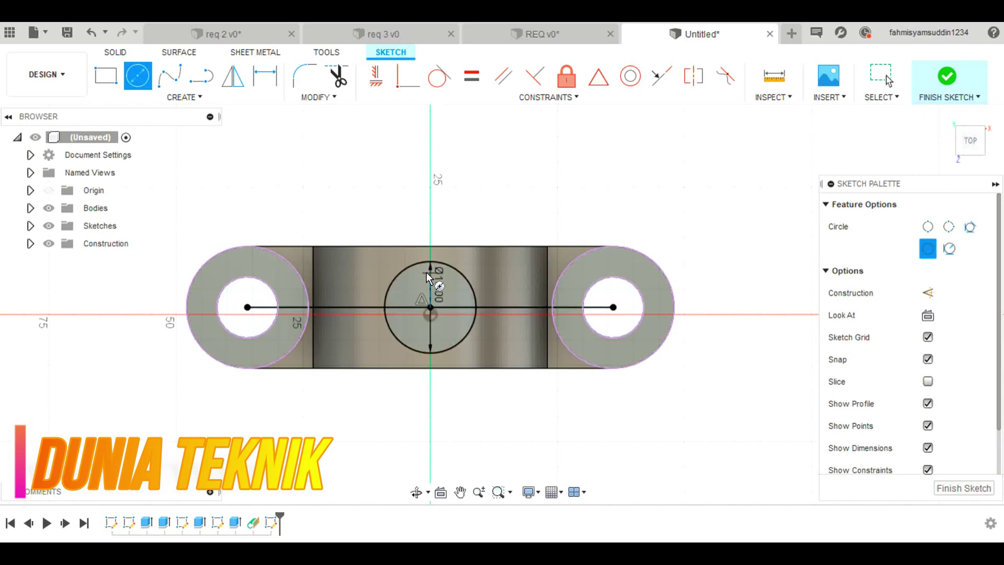
Step: Finish the circle sketch and create a construction plane offset 34 mm from the XZ plane, checking the boss height in the reference drawing
key("Escape")
left_click(939, 75)
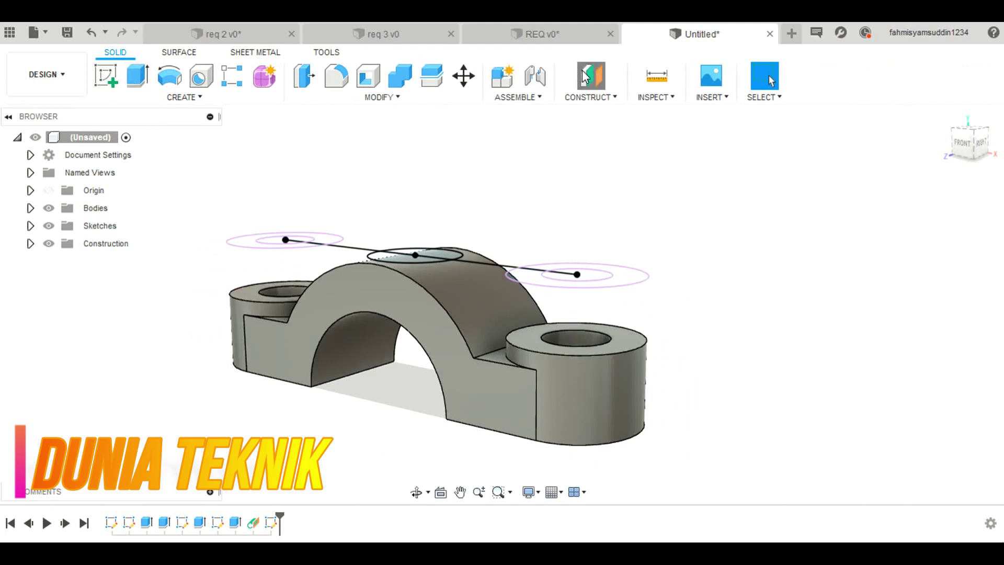
left_click(585, 76)
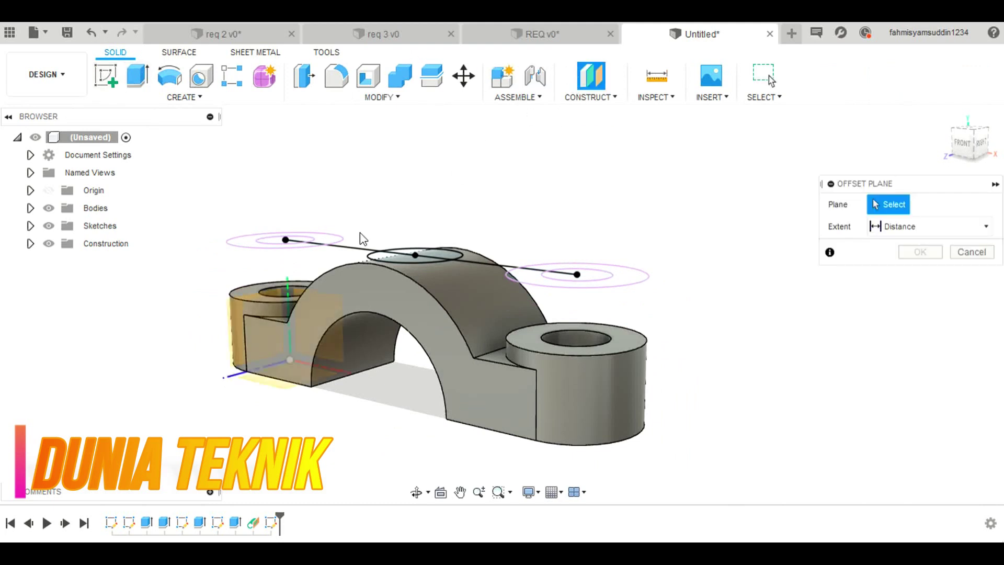
left_click(278, 375)
left_click_drag(273, 369, 274, 240)
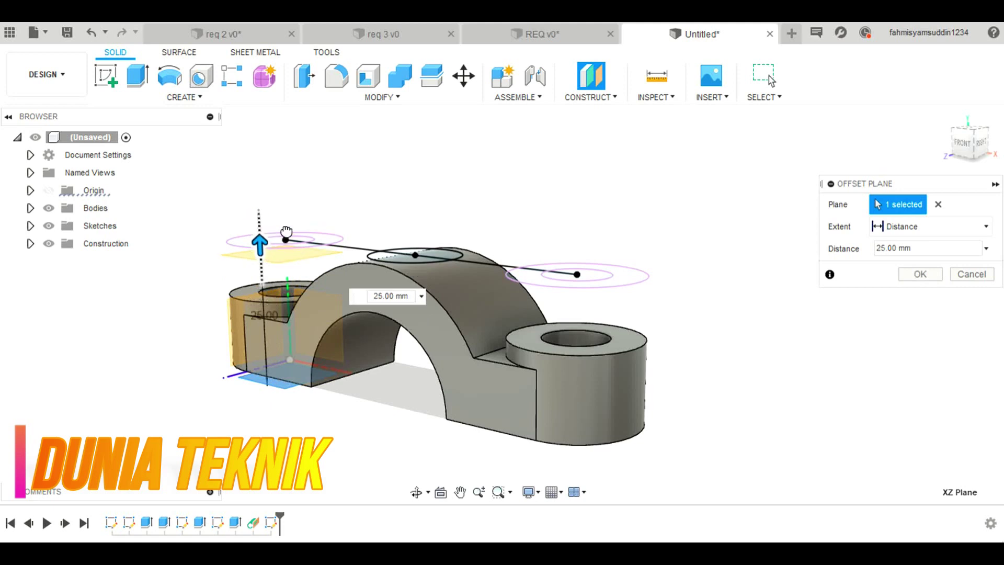
left_click(962, 142)
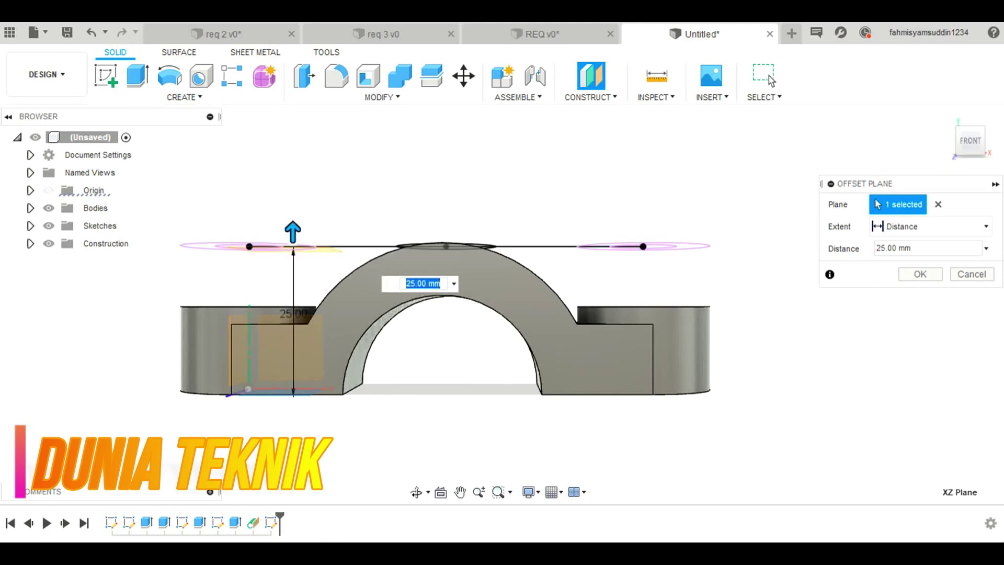
key("alt+Tab")
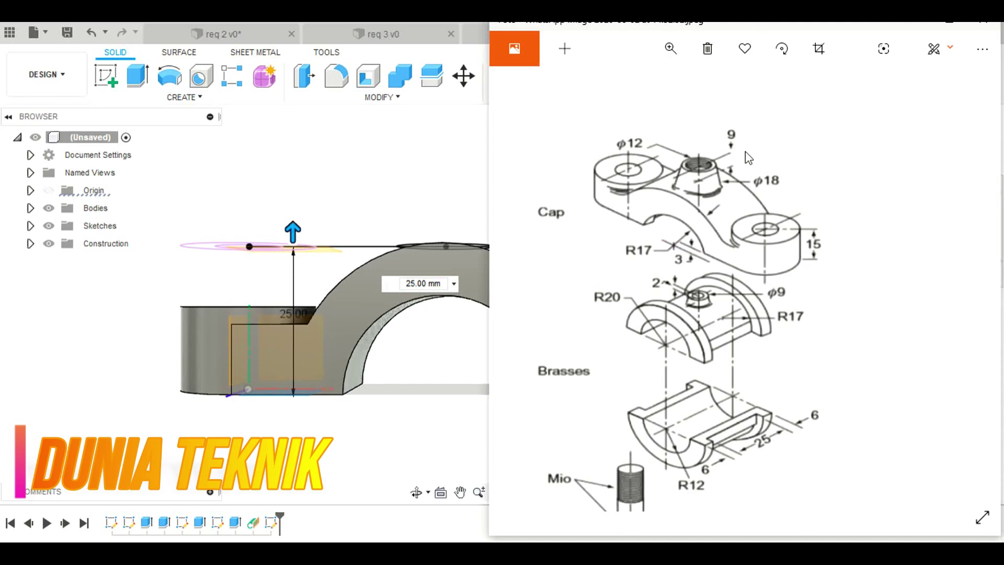
left_click(293, 232)
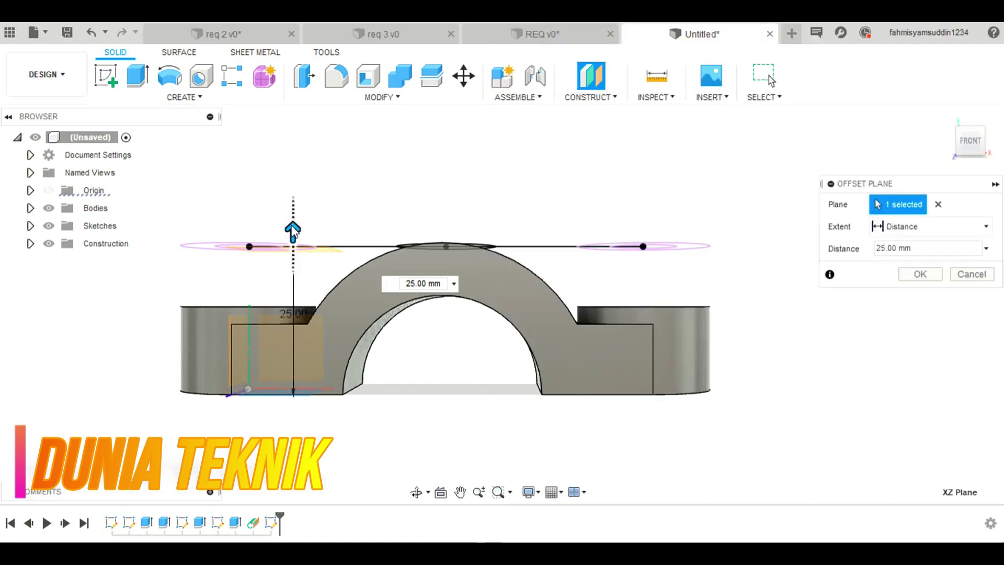
left_click_drag(292, 231, 303, 212)
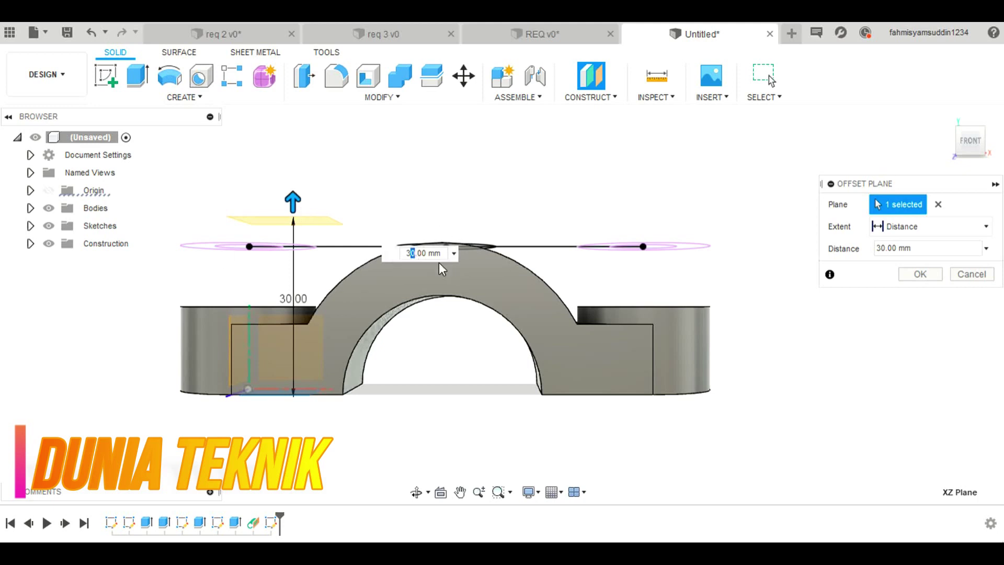
type("4")
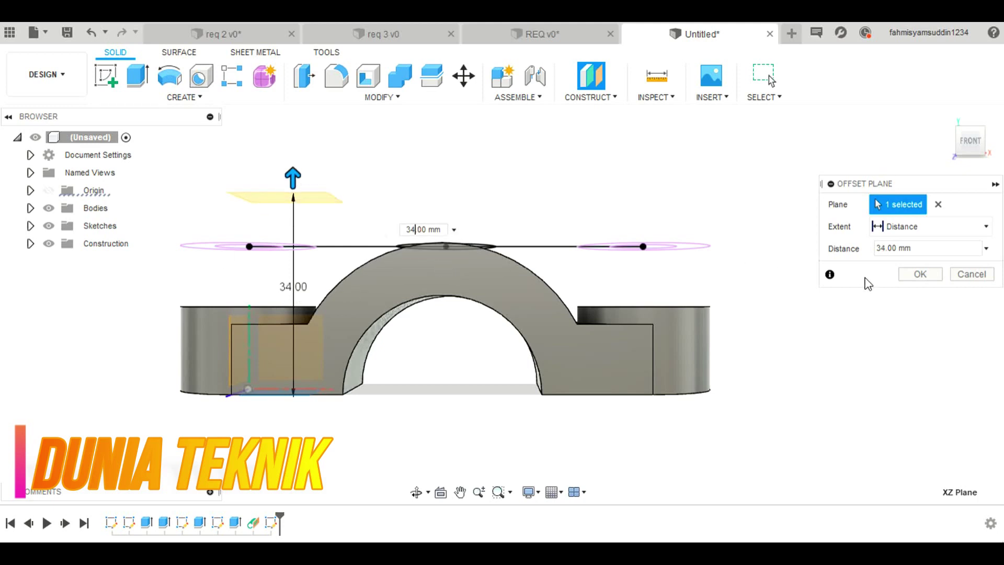
left_click(918, 282)
Step: Check the cap's central boss in the reference drawing and start a sketch on the 34 mm offset plane
left_click(945, 166)
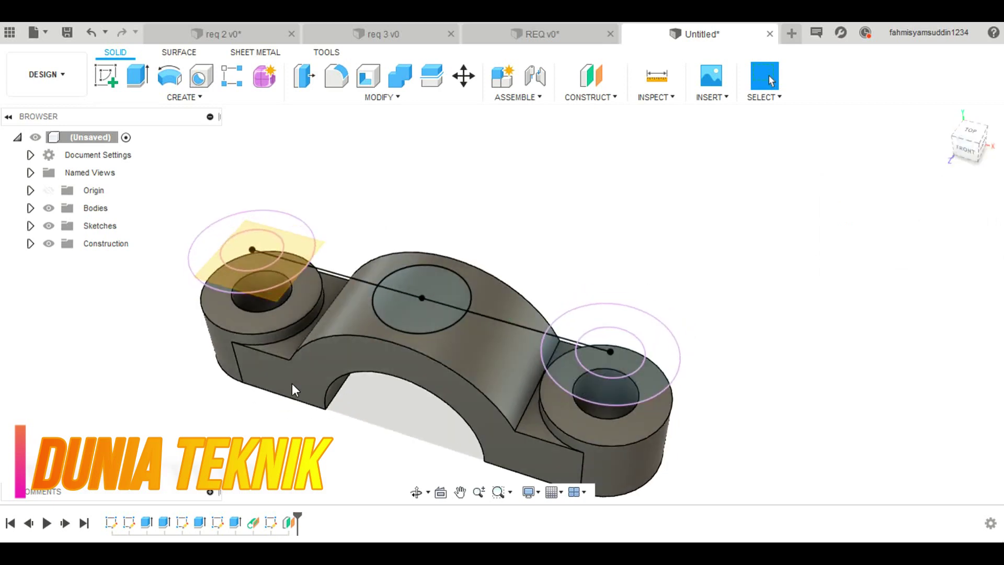
key("alt+Tab")
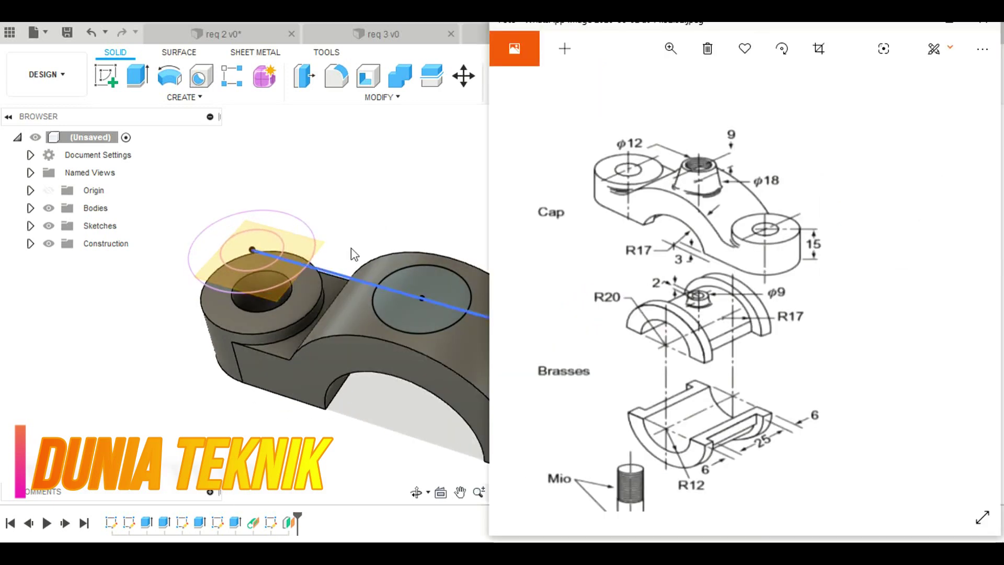
left_click(385, 172)
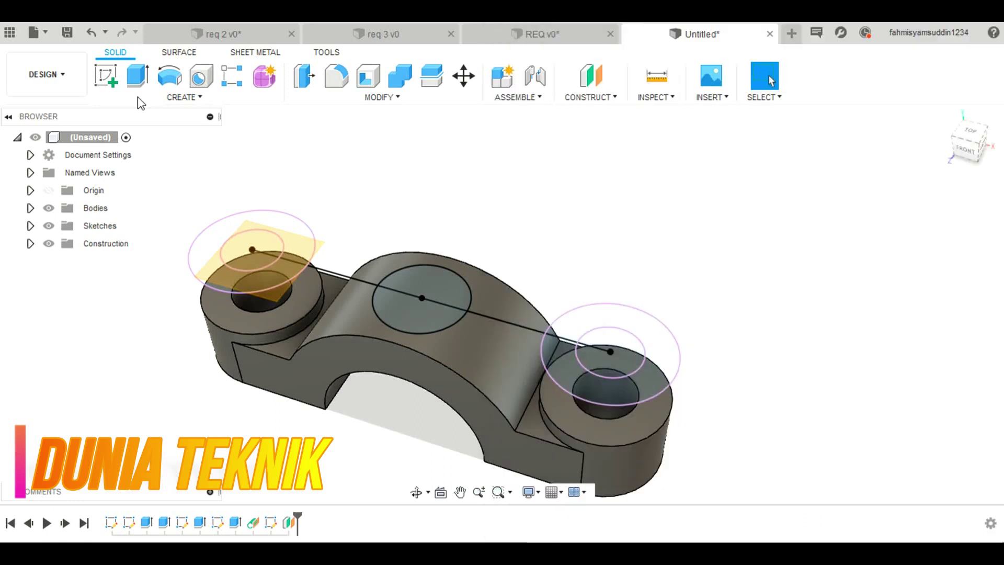
left_click(107, 77)
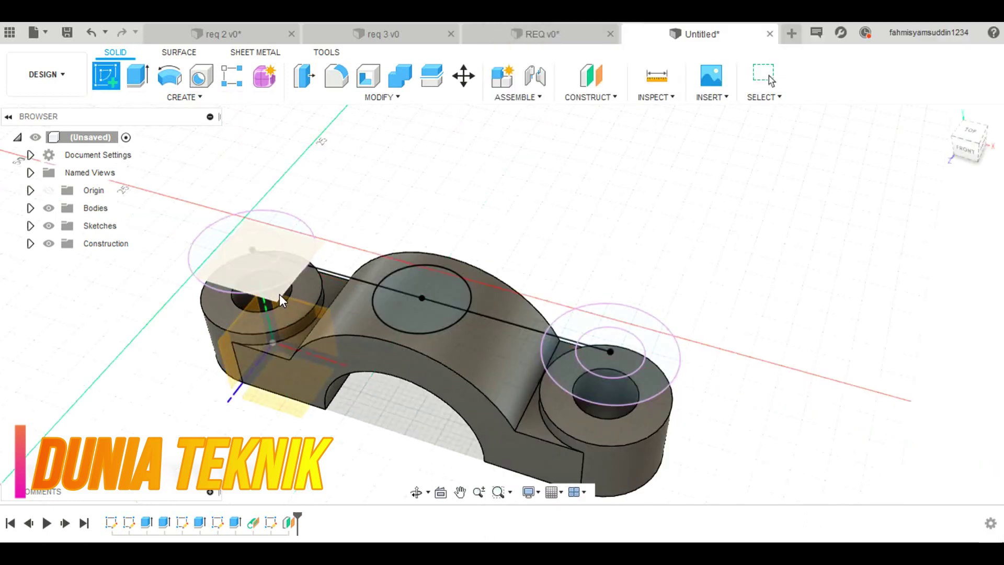
left_click(279, 294)
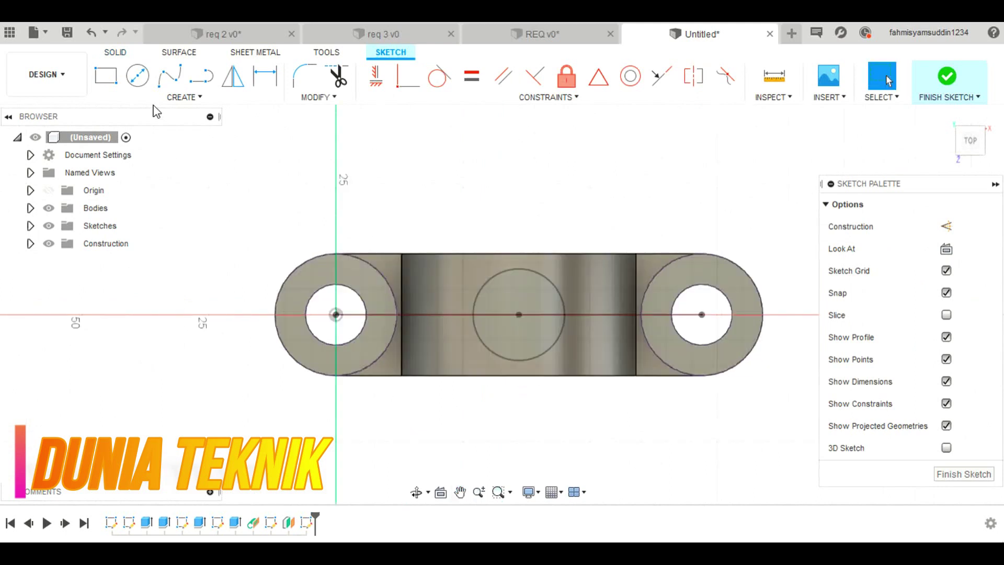
key("c")
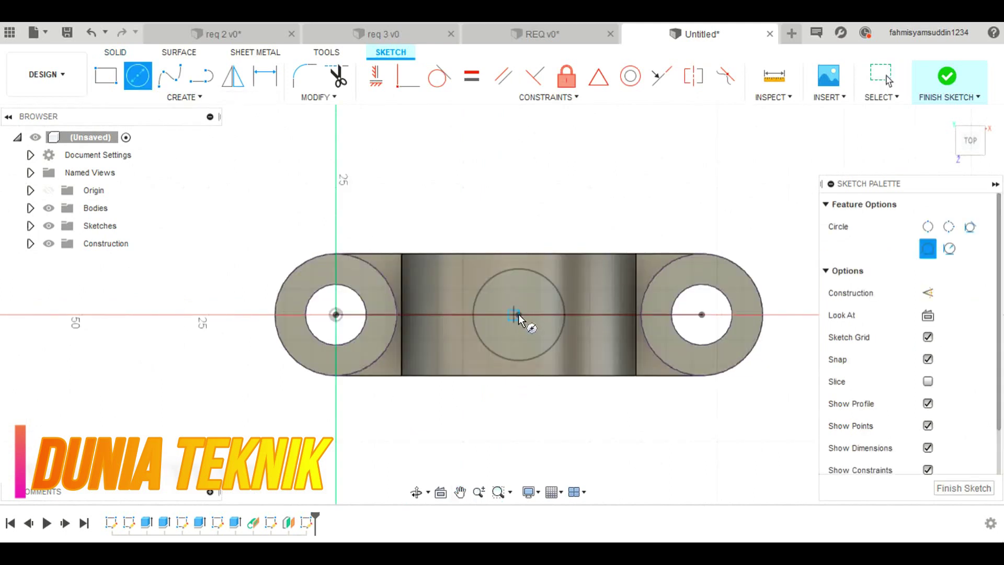
left_click(201, 76)
left_click(335, 314)
left_click(702, 315)
key("Escape")
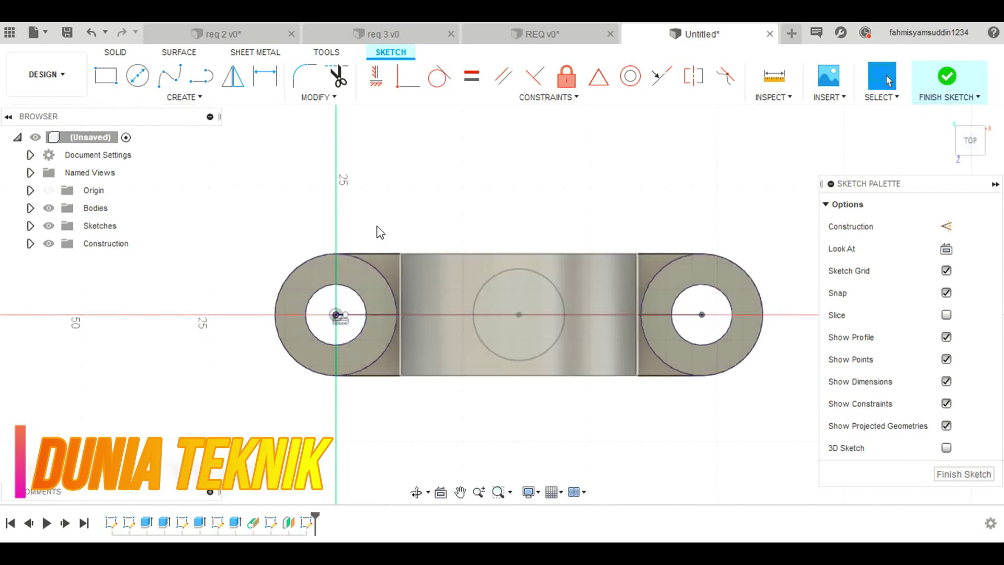
Step: Draw a 72 mm horizontal line from the origin boss centre to the other boss centre
left_click(202, 77)
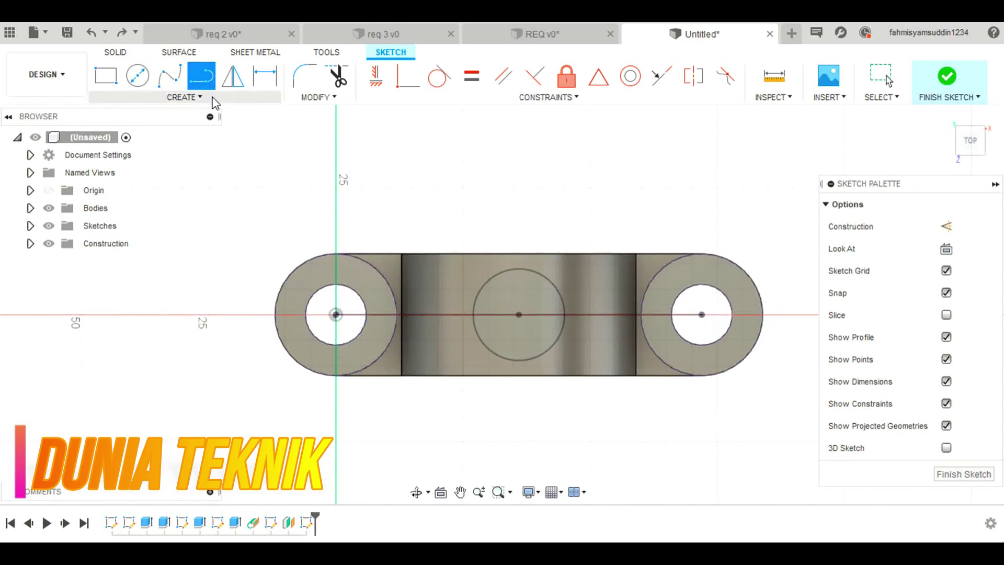
left_click(335, 314)
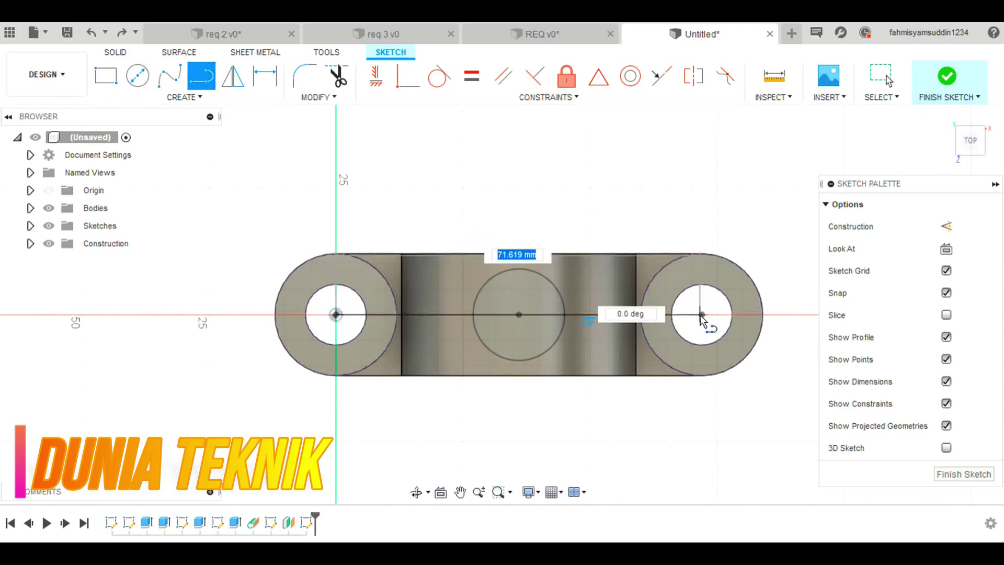
type("72")
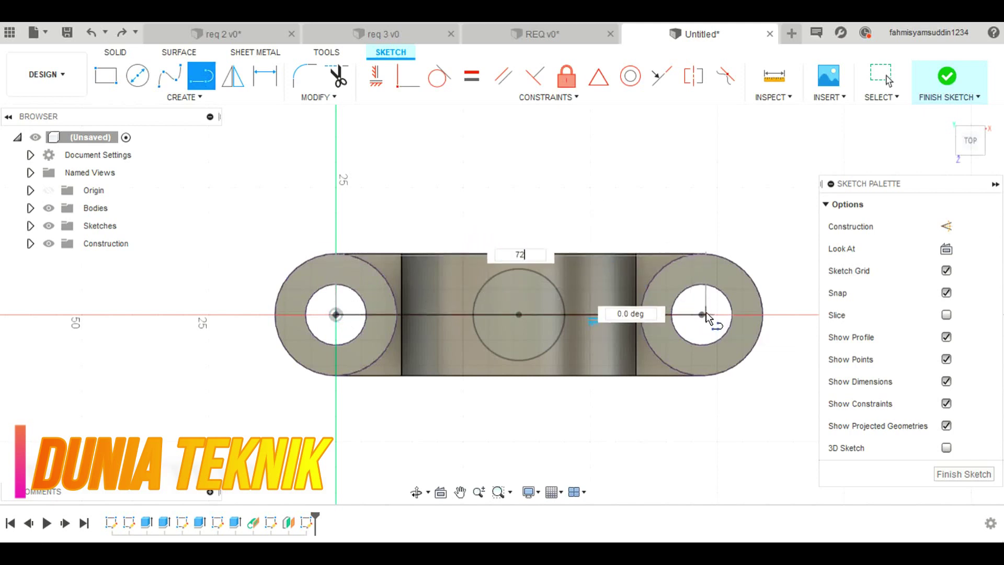
key("Return")
Step: Draw a 12 mm diameter circle centred on the midpoint of the 72 mm line
left_click(138, 75)
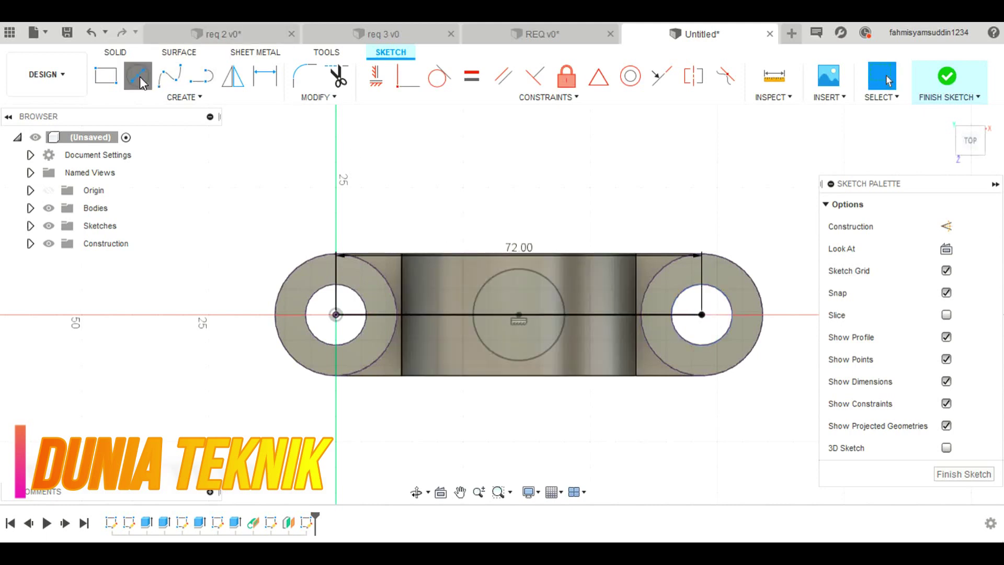
left_click(518, 317)
type("12")
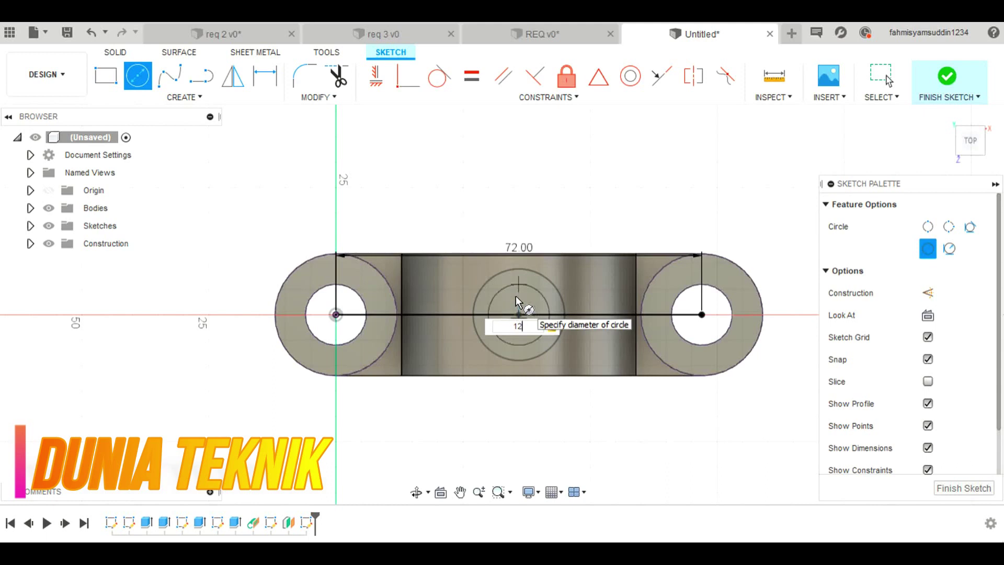
key("Return")
key("Escape")
Step: Try a solid loft from the 18 mm circle up to the 12 mm circle, and undo it
left_click(115, 52)
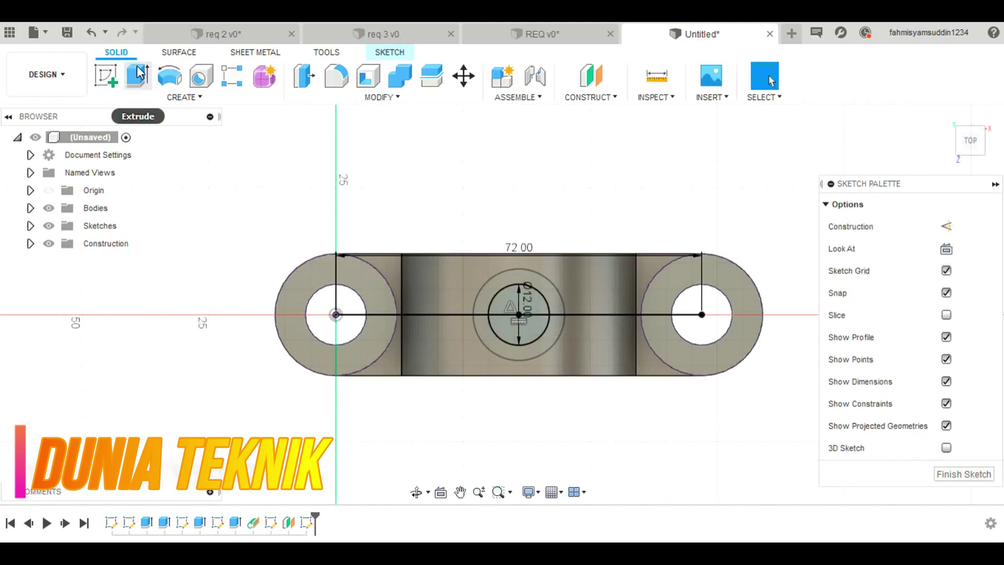
left_click(185, 98)
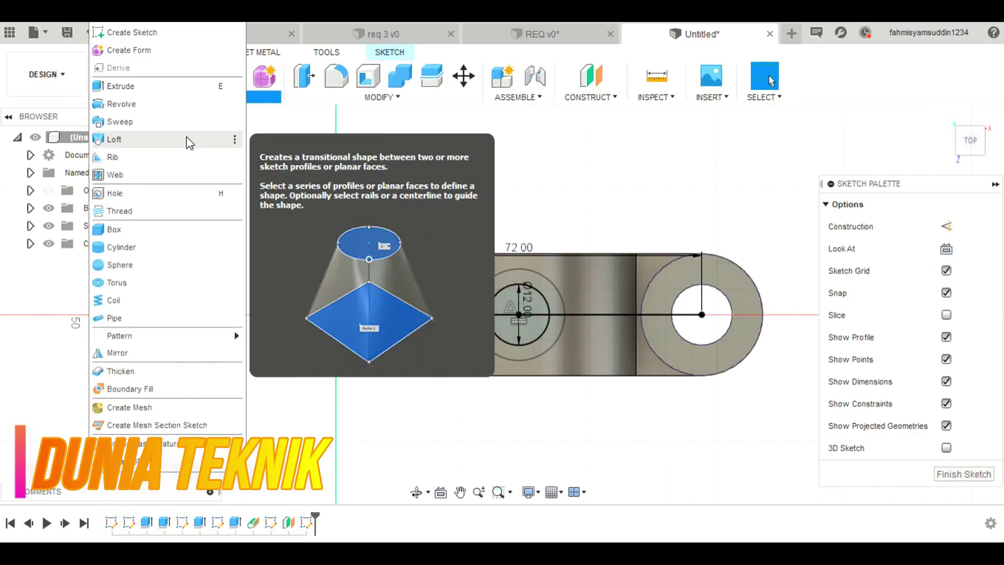
left_click(189, 140)
left_click(454, 300)
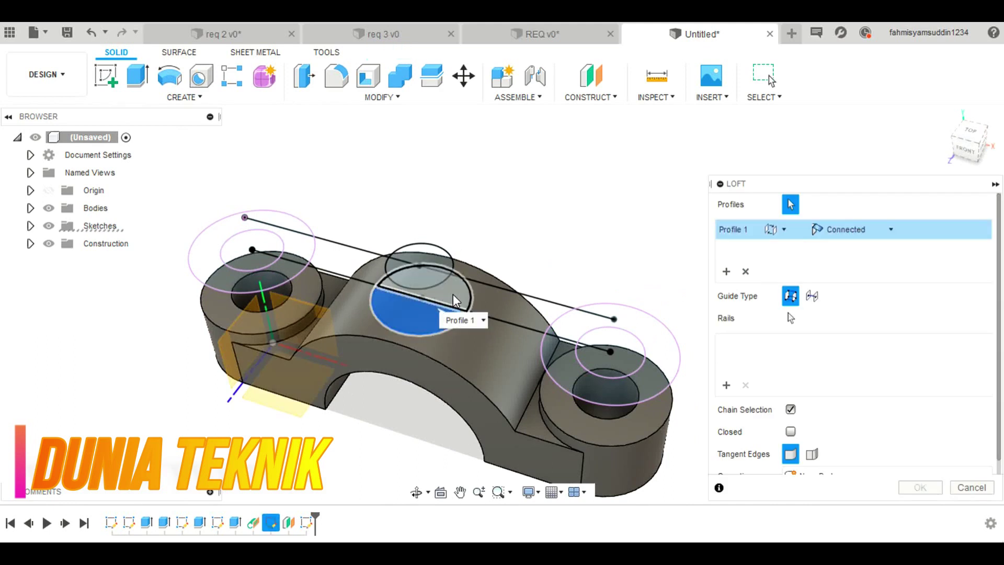
left_click(443, 263)
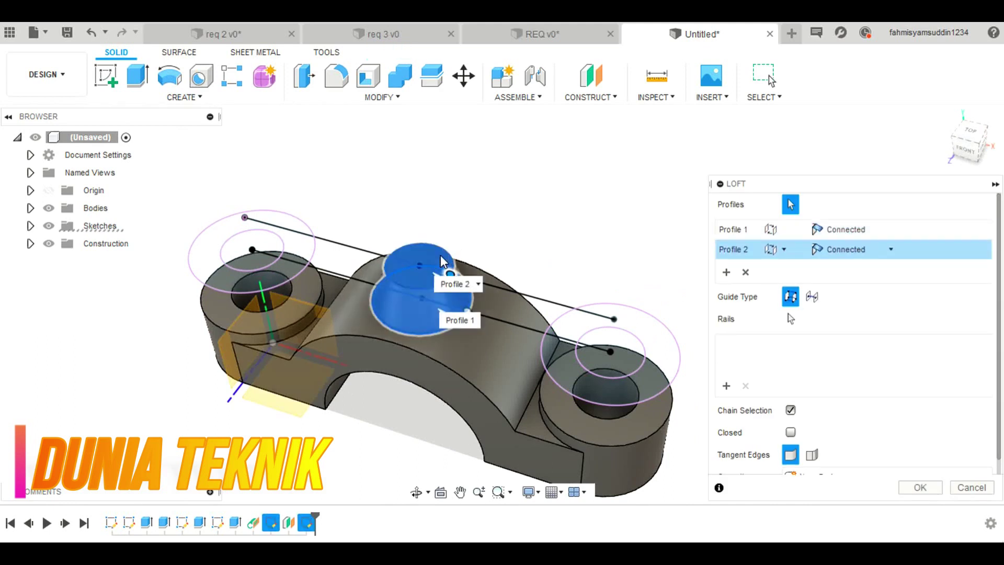
left_click(902, 486)
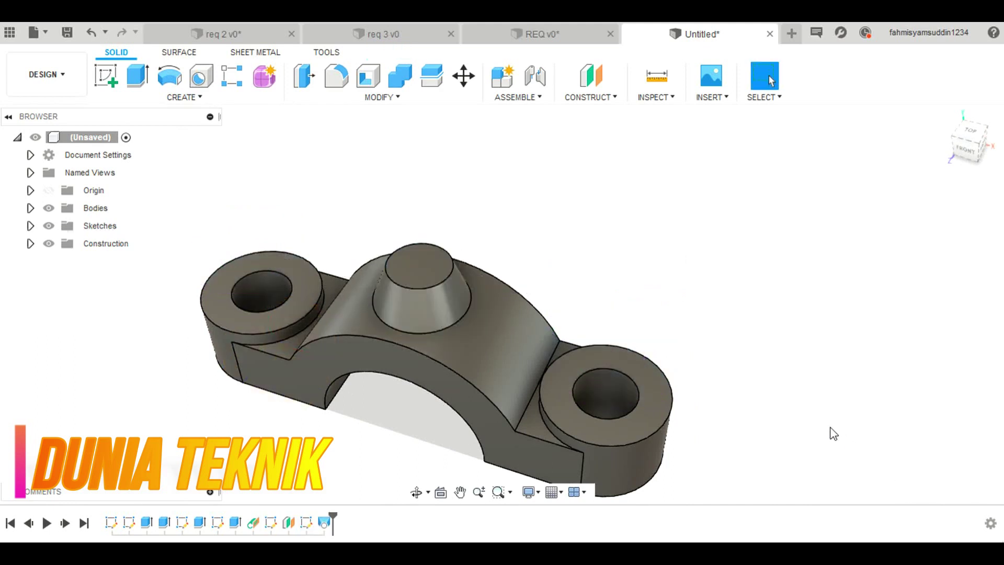
left_click(92, 32)
left_click(92, 33)
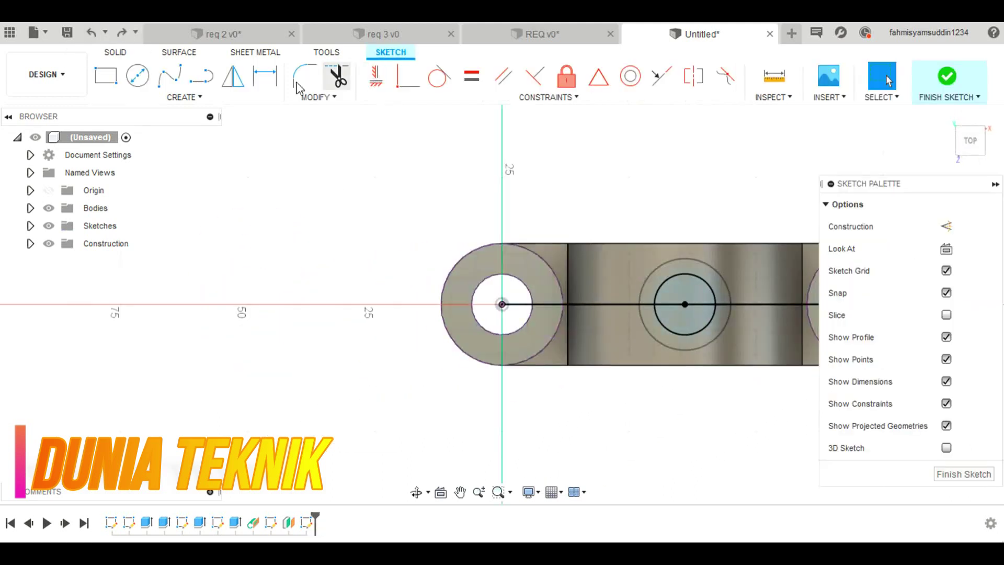
Step: Try a surface loft between the 18 mm and 12 mm circles and cancel it
left_click(257, 52)
left_click(191, 55)
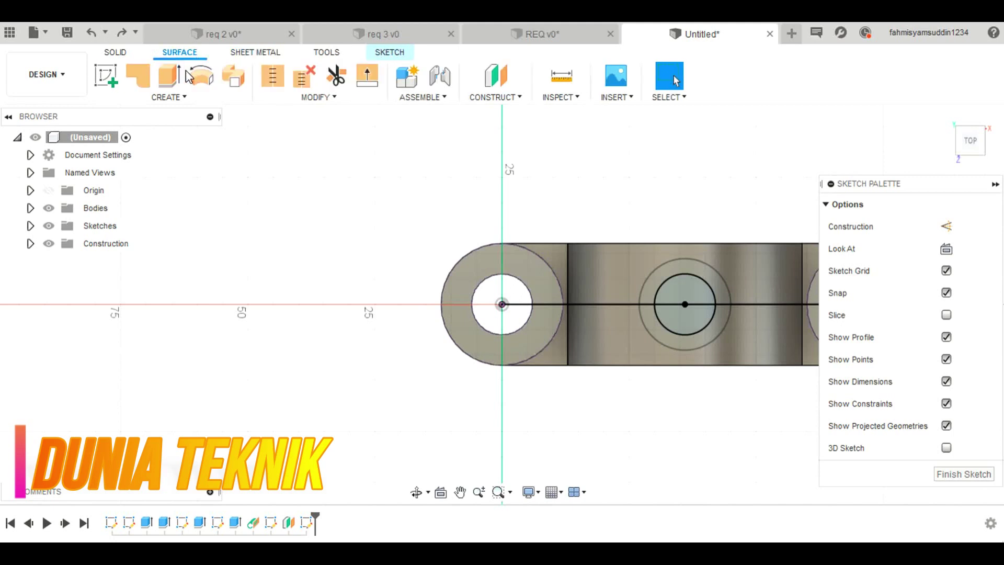
left_click(191, 98)
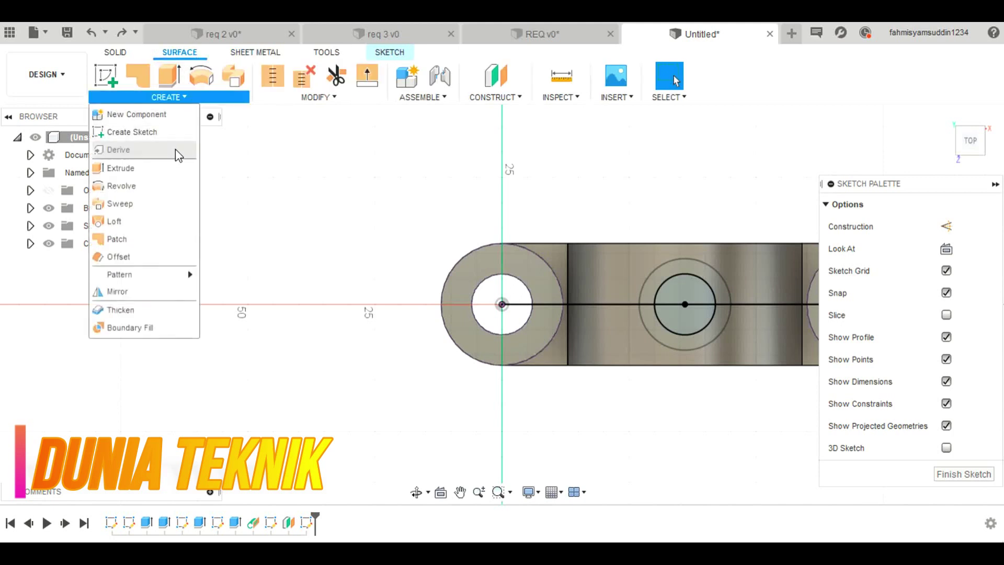
left_click(176, 226)
left_click(422, 314)
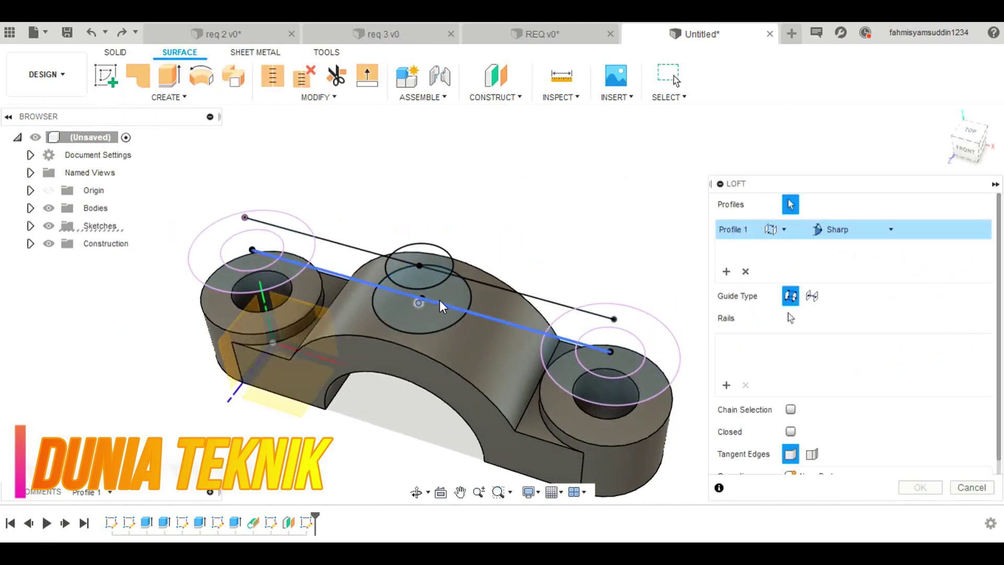
left_click(443, 325)
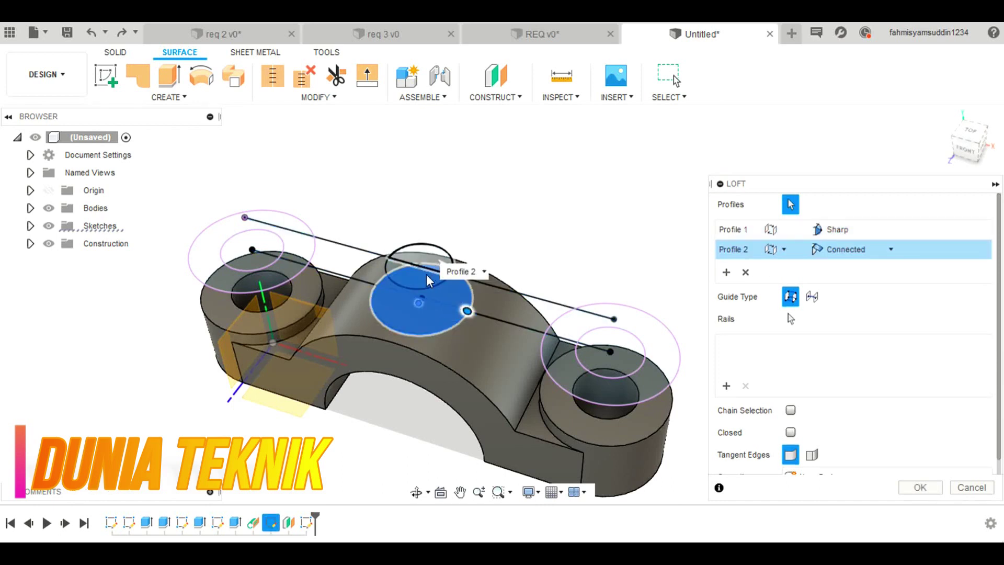
left_click(416, 284)
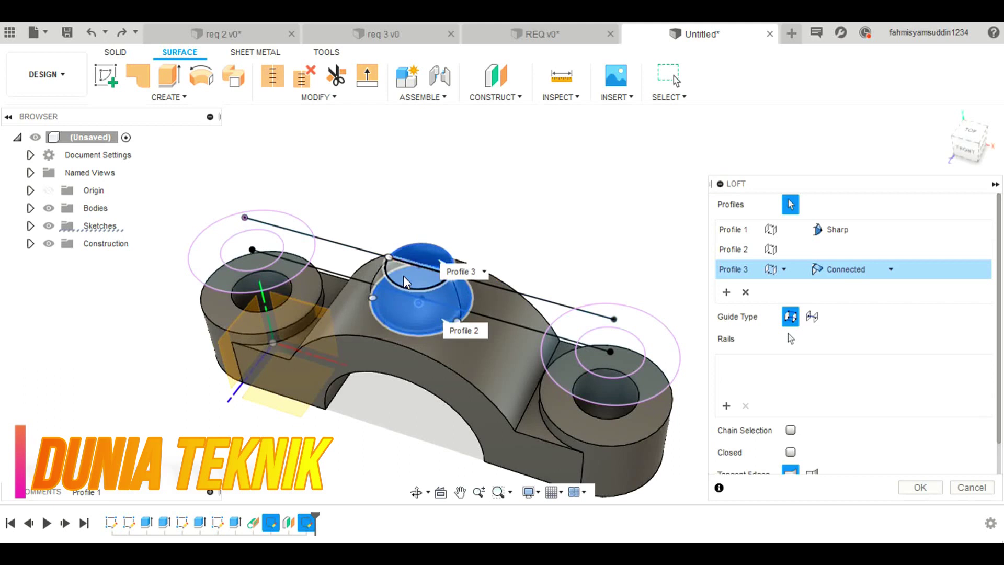
left_click(963, 152)
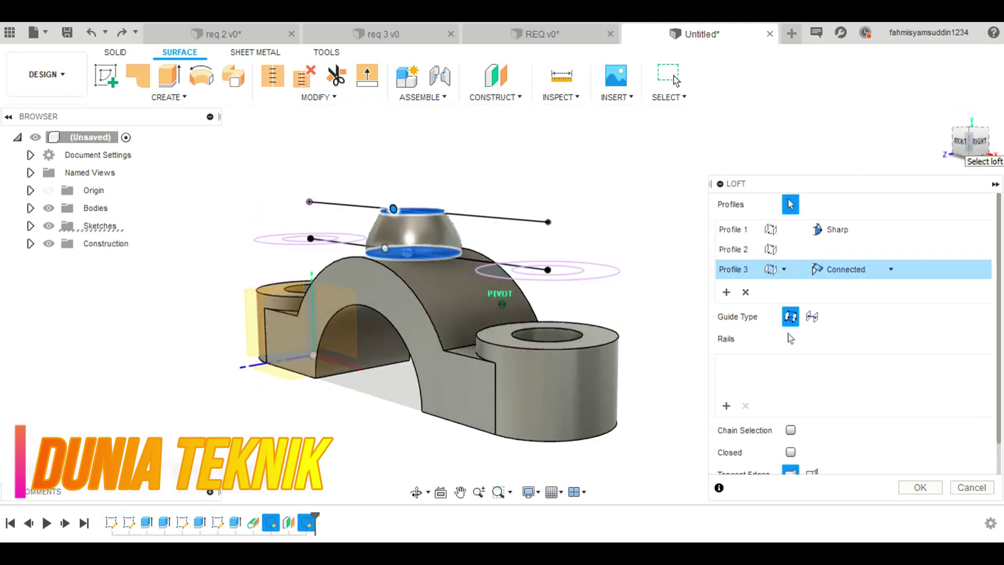
left_click(965, 127)
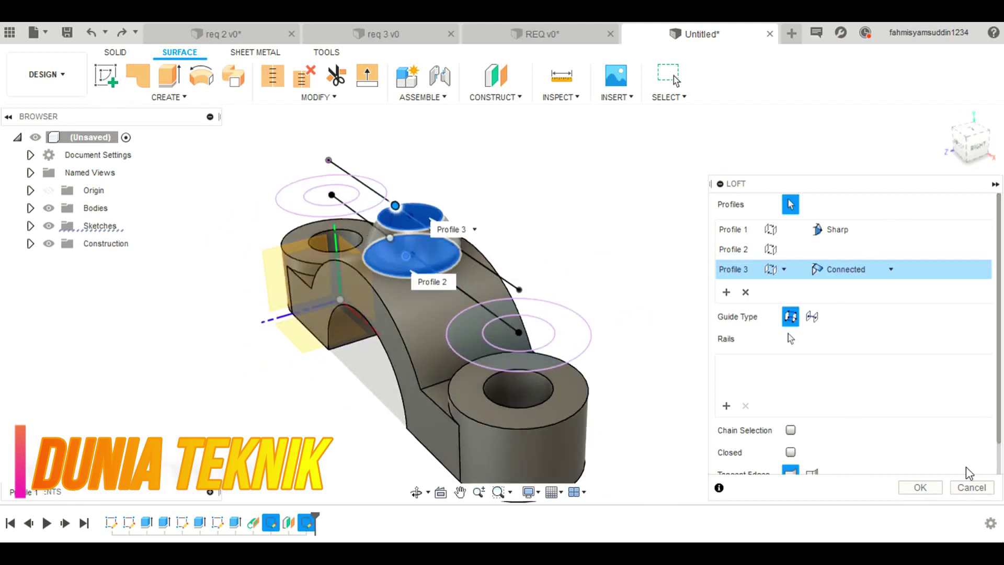
left_click(970, 486)
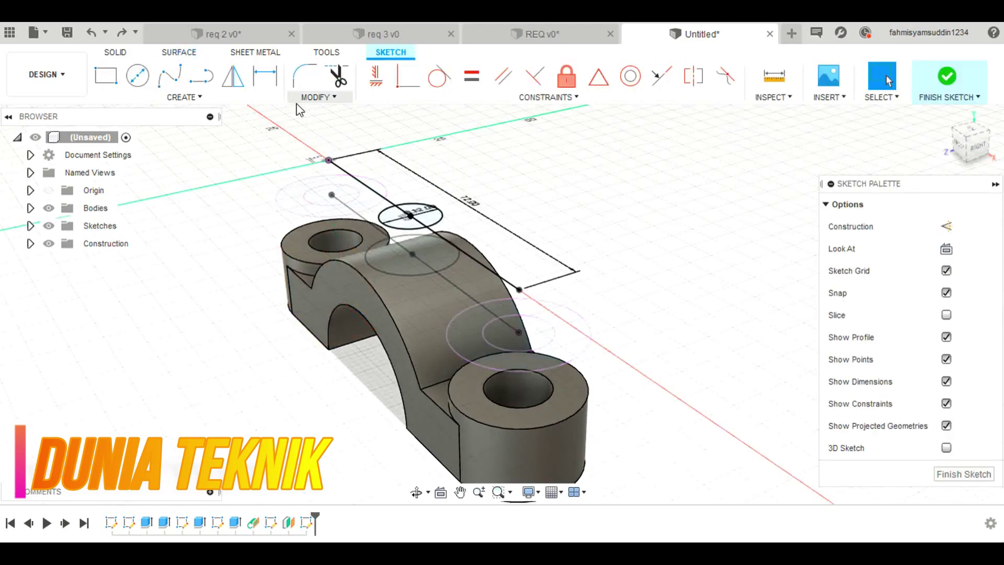
left_click(255, 52)
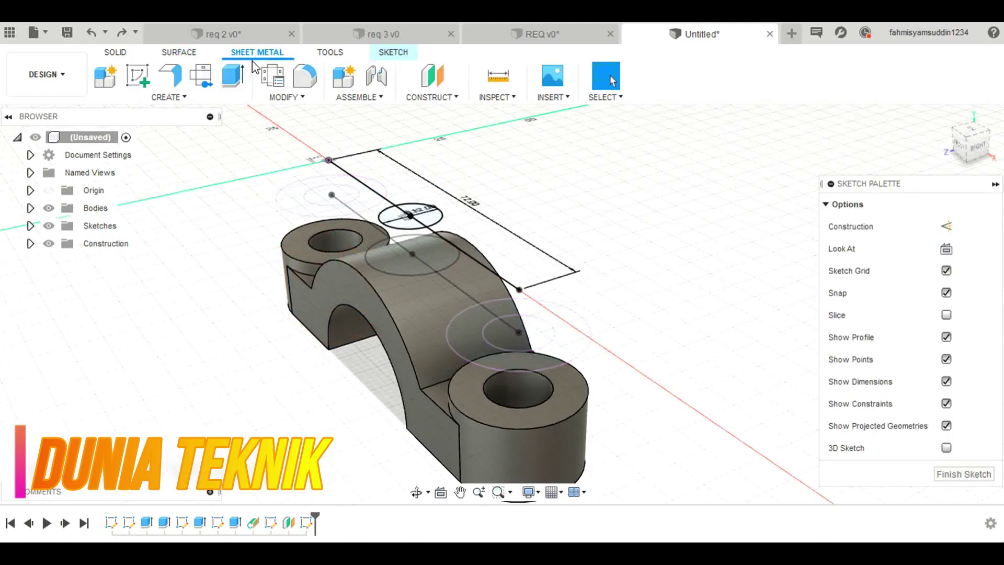
left_click(206, 99)
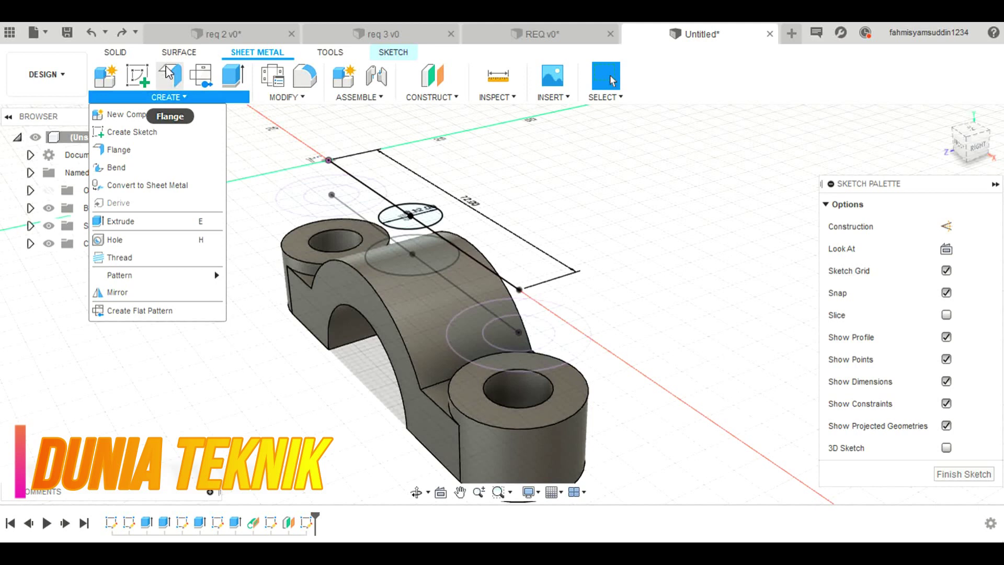
left_click(196, 99)
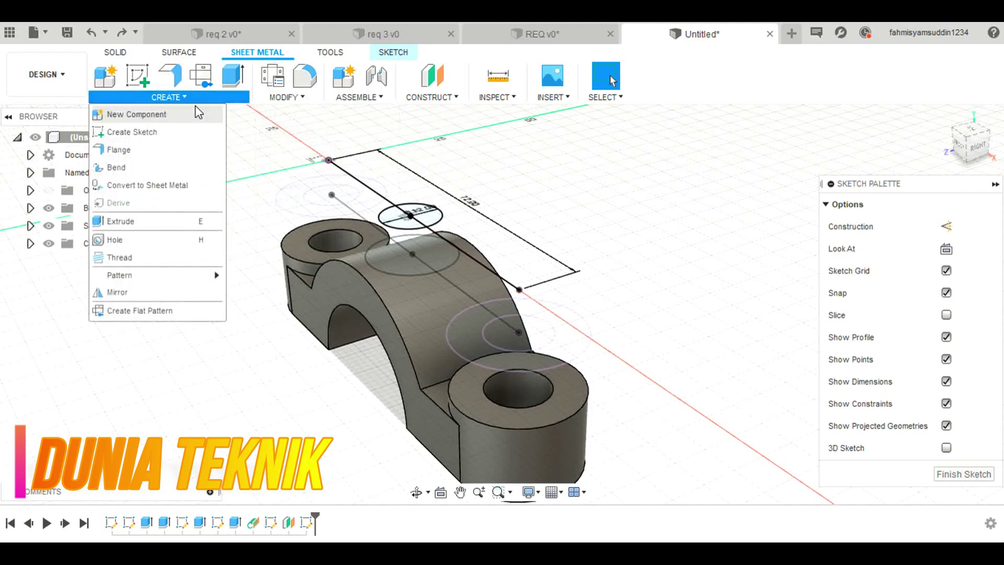
left_click(232, 88)
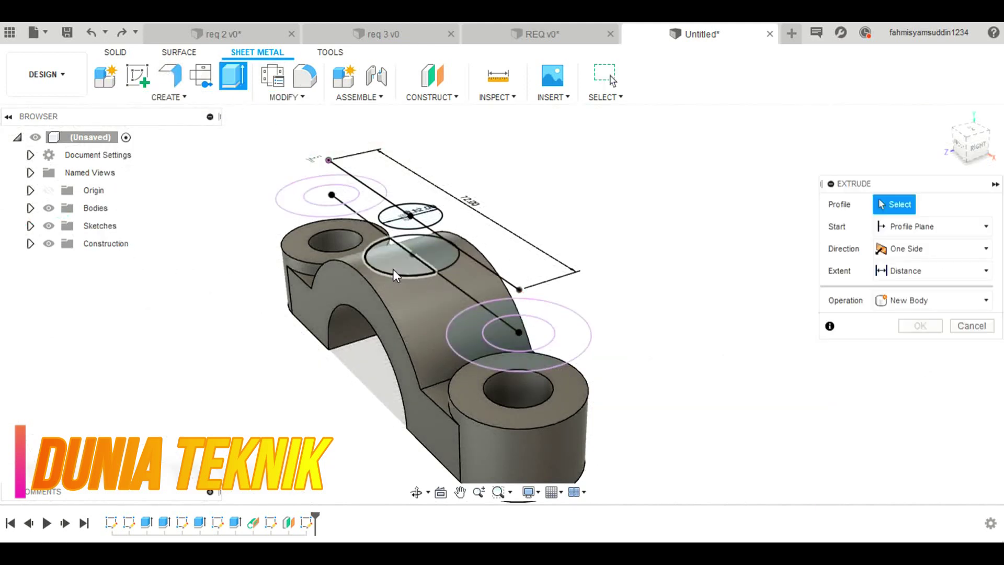
left_click(382, 266)
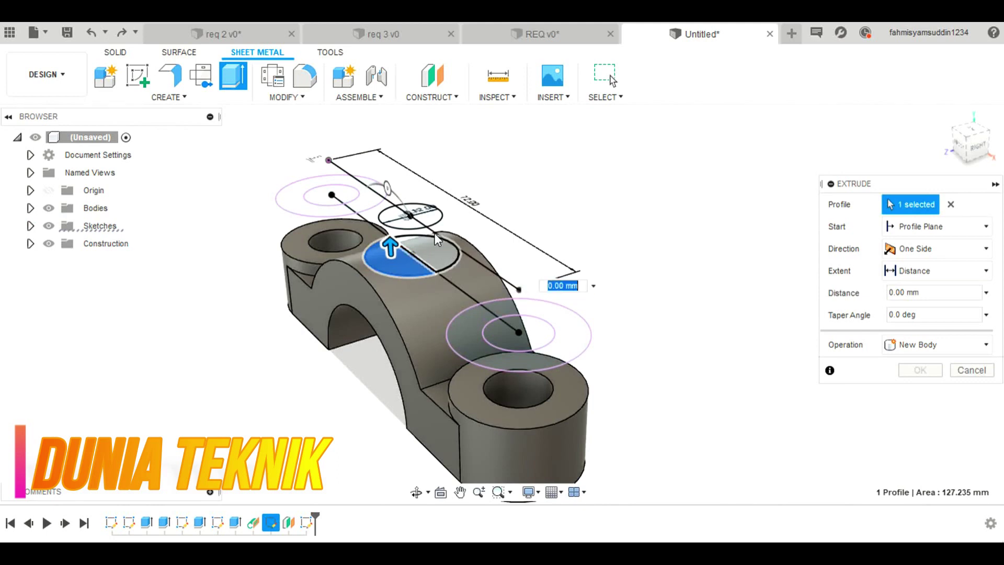
left_click(439, 254)
scroll(426, 224, "up", 2)
scroll(427, 224, "up", 2)
left_click_drag(439, 260, 454, 216)
left_click(971, 370)
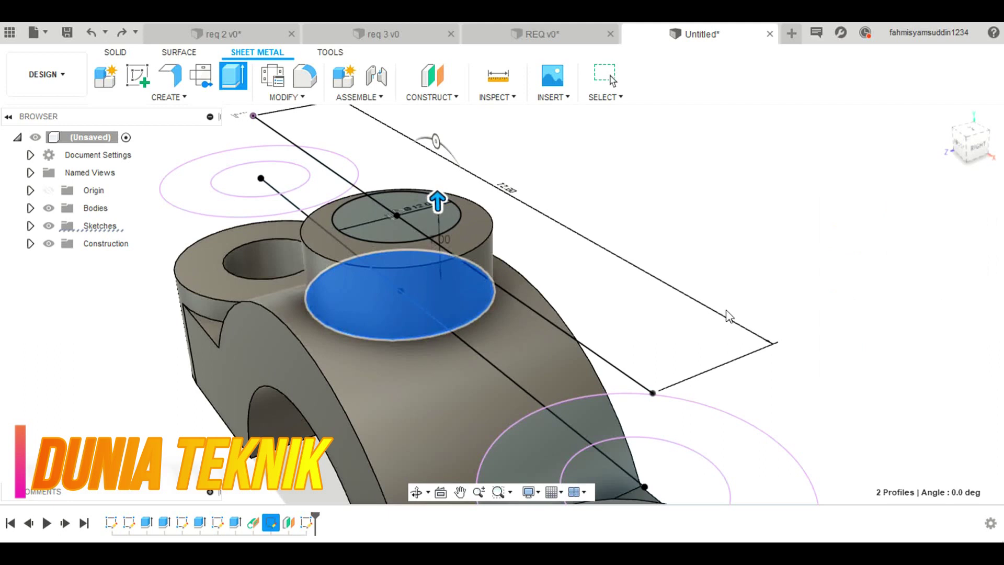
Step: Create a surface loft from the 18 mm circle on the cap's arch up to the 12 mm circle
left_click(179, 53)
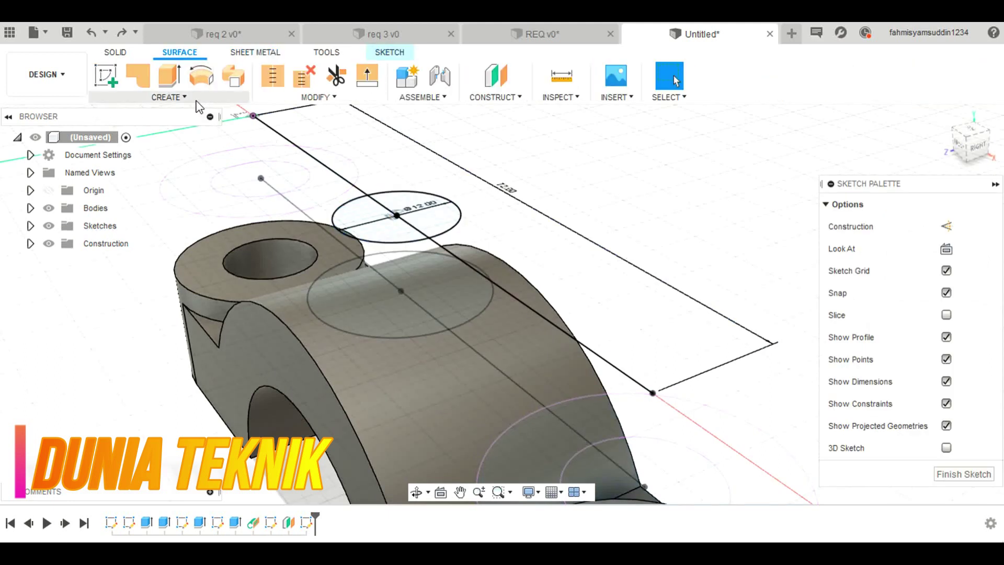
left_click(202, 97)
left_click(155, 225)
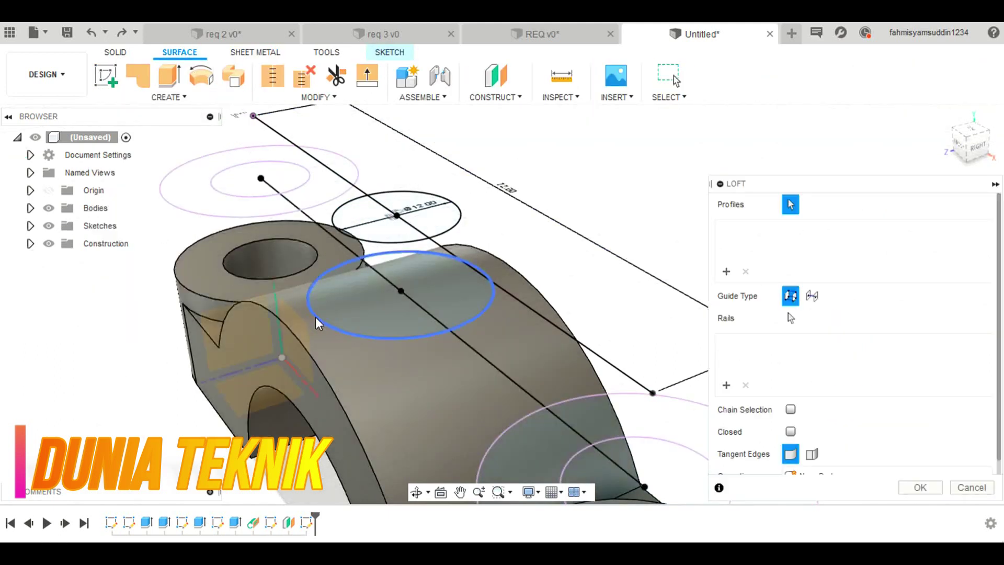
left_click(331, 329)
left_click(368, 240)
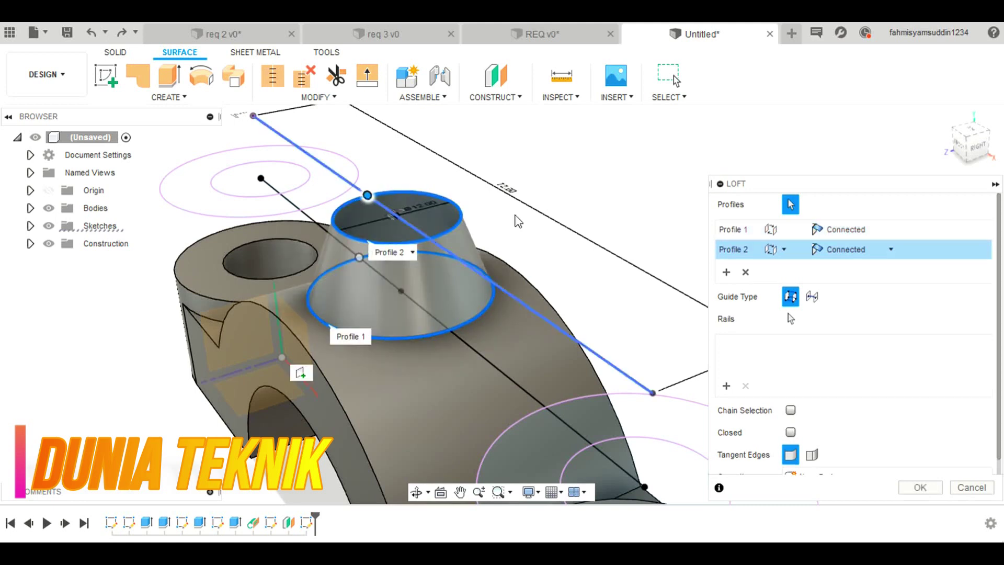
left_click(921, 488)
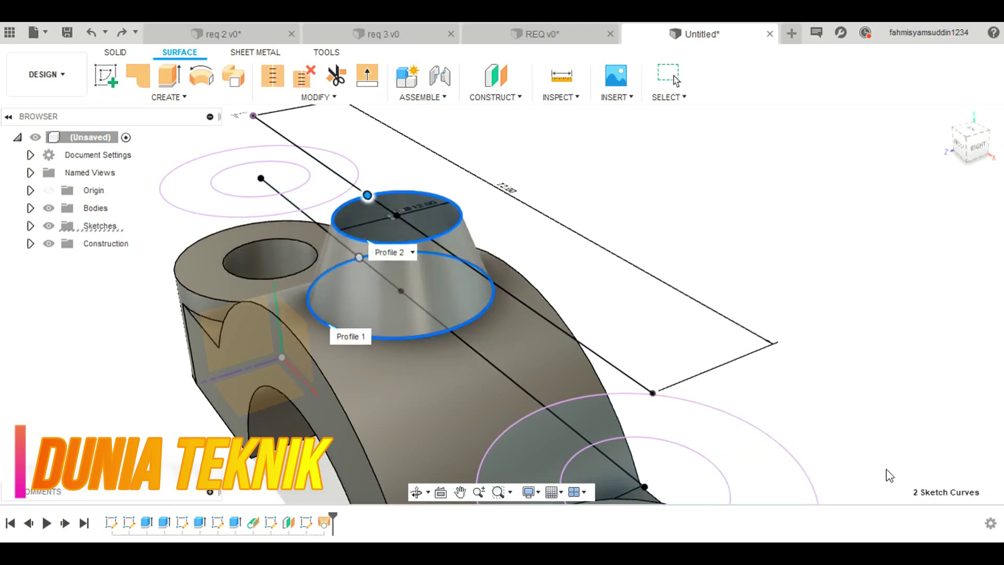
Step: Thicken the lofted conical surface by -1 mm on one side as a new body
left_click(116, 53)
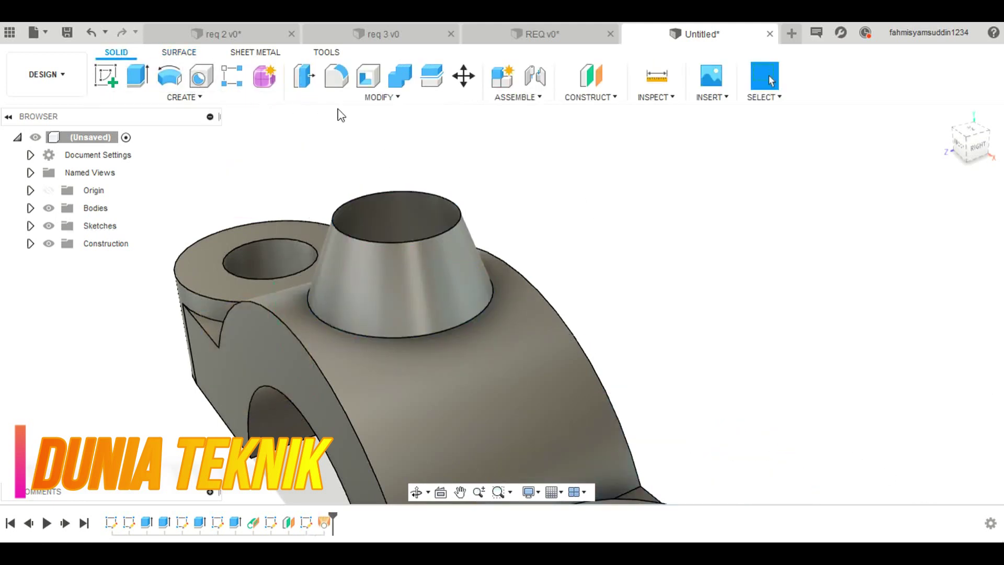
left_click(231, 96)
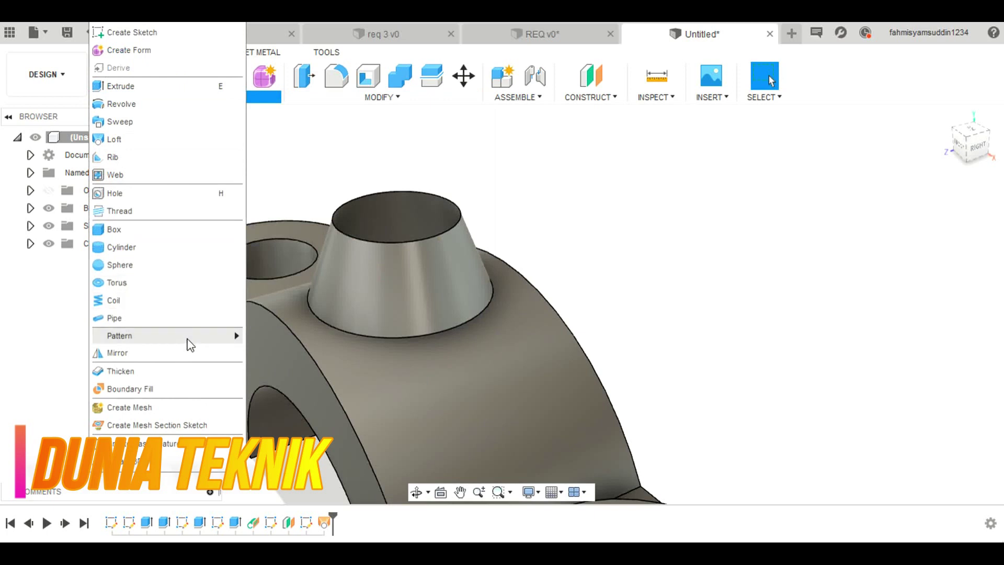
left_click(197, 371)
left_click(368, 290)
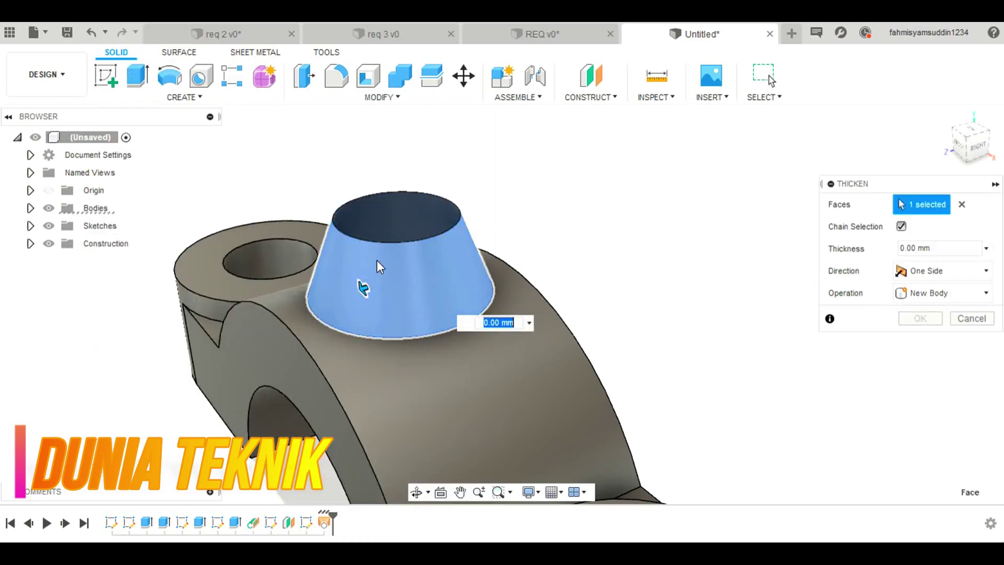
mouse_move(345, 286)
left_mouse_down()
mouse_move(374, 296)
mouse_move(359, 285)
mouse_move(375, 285)
mouse_move(364, 288)
left_mouse_up()
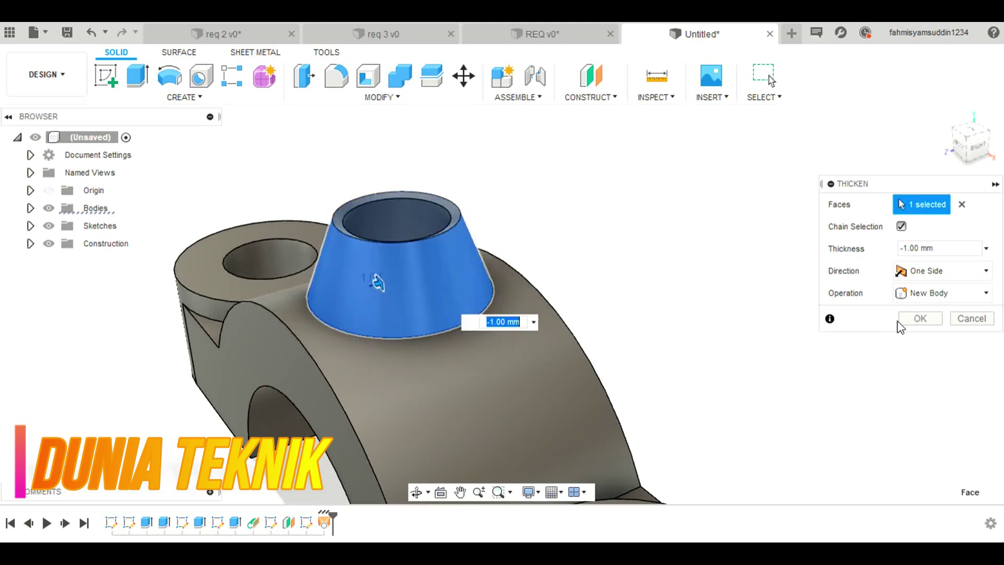
left_click(919, 318)
mouse_move(920, 199)
middle_mouse_down("shift")
mouse_move(999, 165)
mouse_move(693, 195)
mouse_move(653, 175)
middle_mouse_up("shift")
scroll(693, 195, "down", 3)
scroll(594, 168, "down", 2)
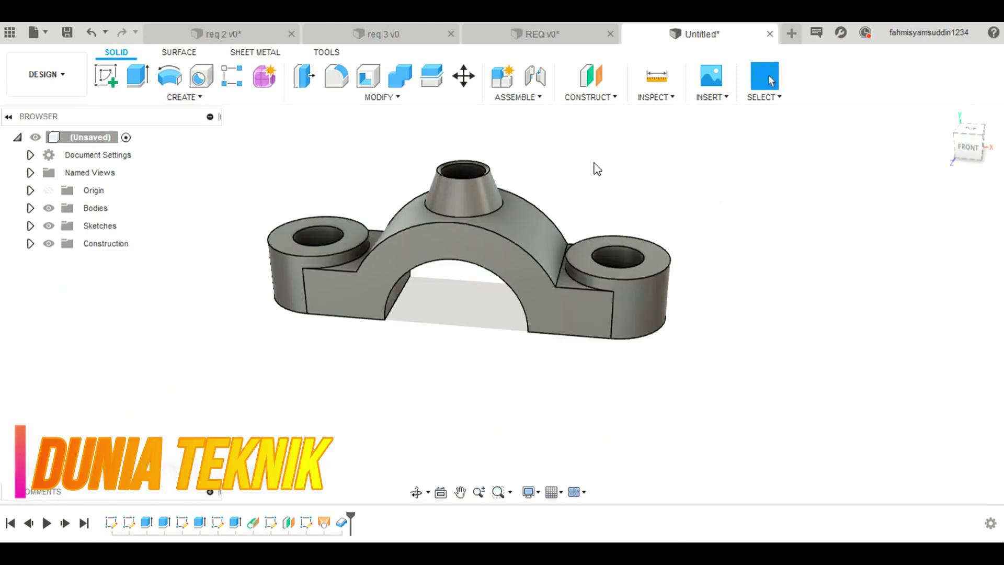
middle_click_drag(595, 169, 303, 227)
left_click(200, 99)
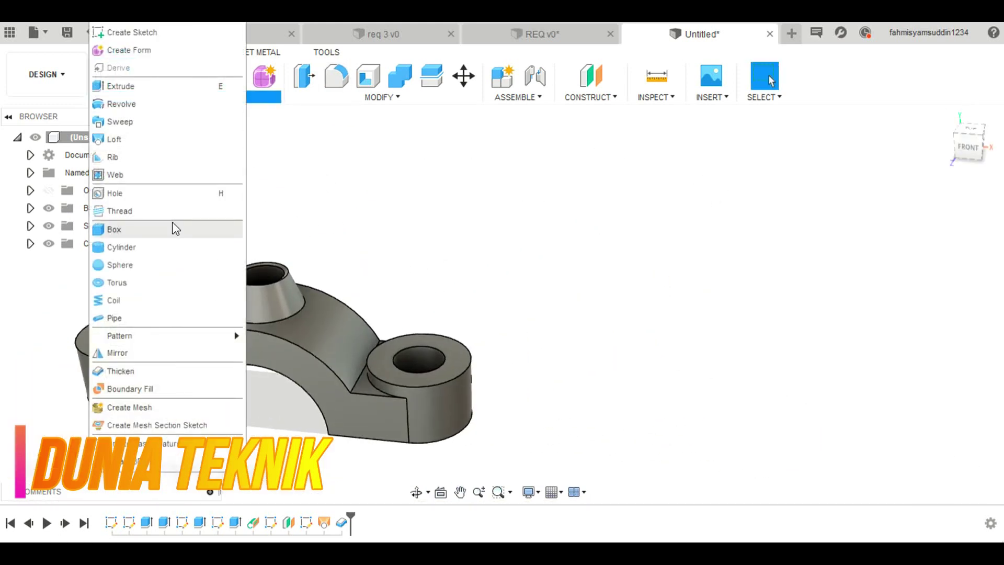
left_click(175, 226)
scroll(262, 272, "up", 4)
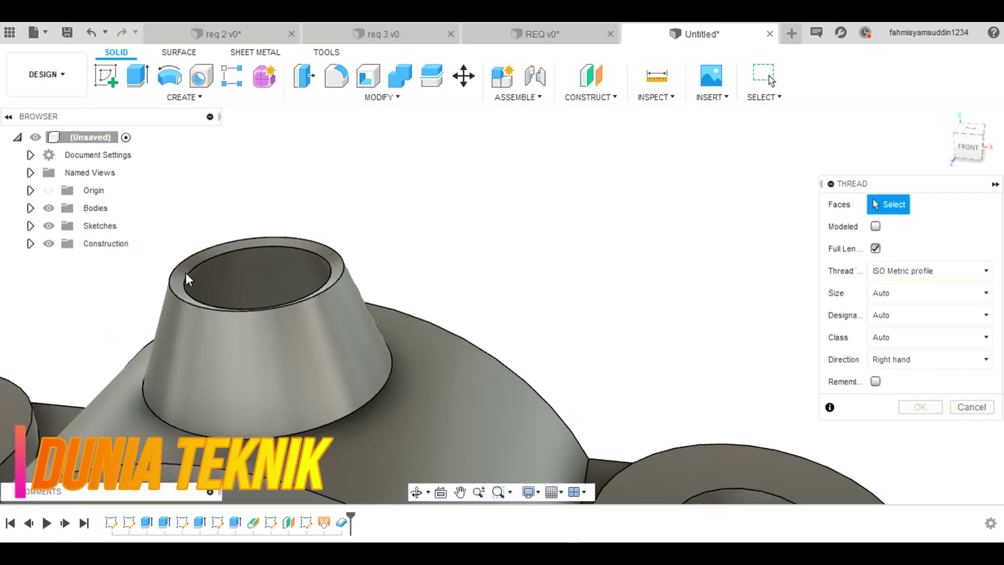
middle_click_drag(972, 160, 241, 207, "shift")
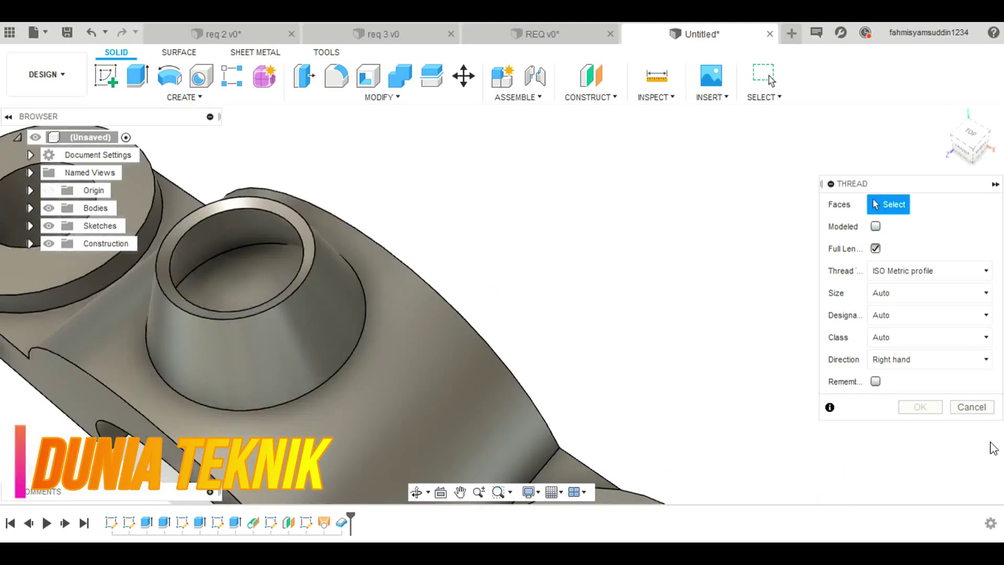
left_click(976, 413)
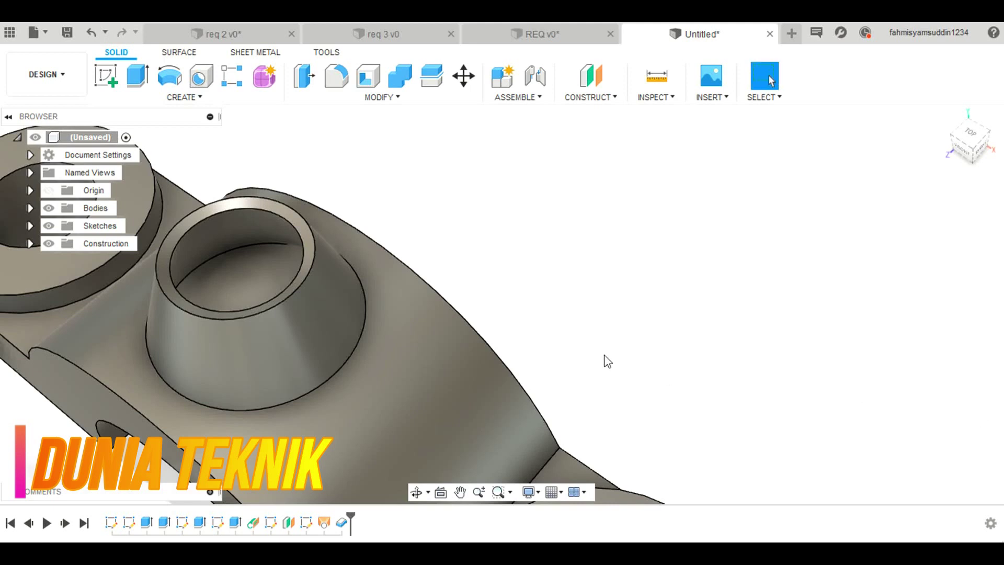
Step: Check the cap's central boss in the reference drawing, and undo the Thicken of the conical surface
middle_click_drag(399, 119, 691, 226, "shift")
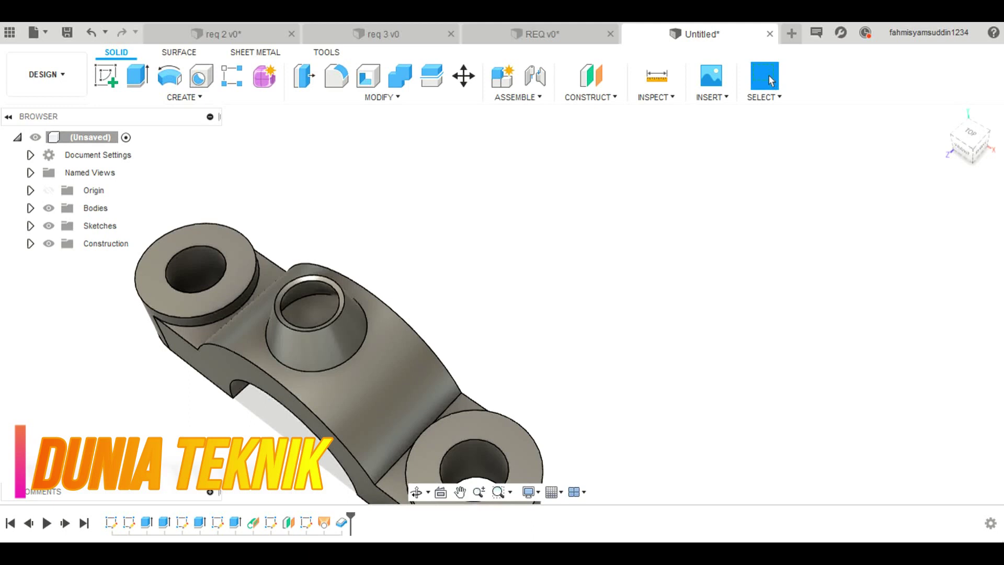
key("alt+Tab")
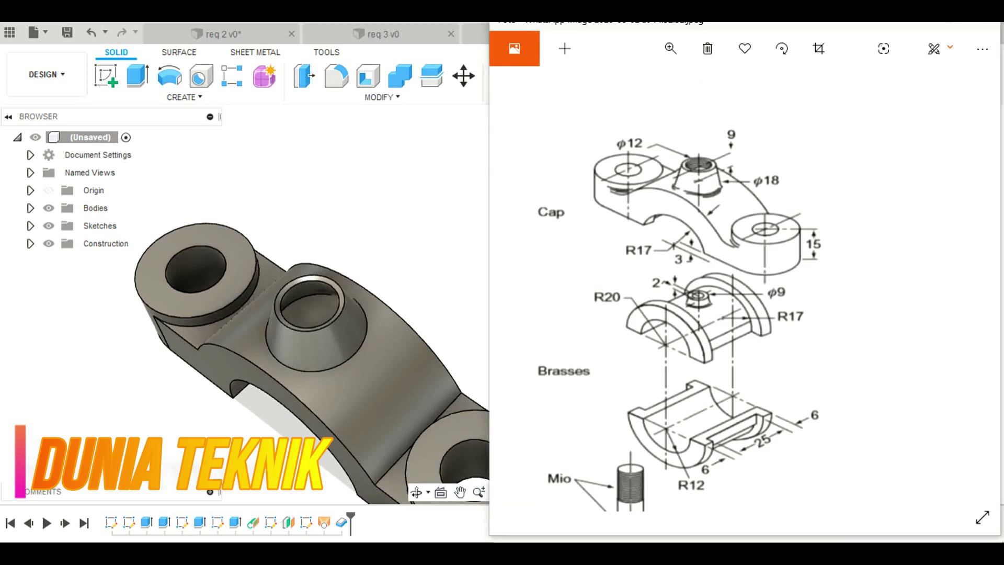
key("alt+Tab")
left_click(90, 31)
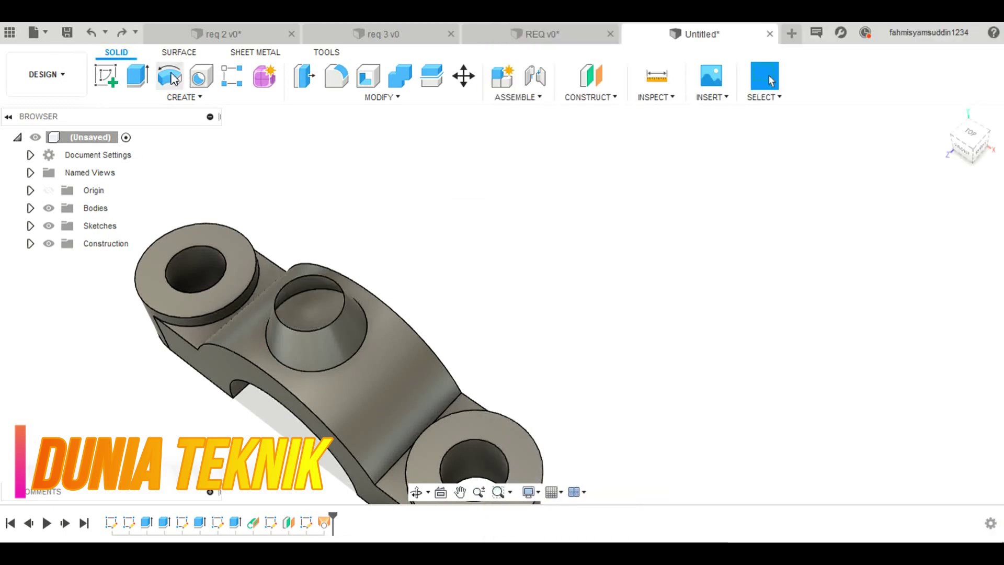
Step: Try to add a thread to the conical boss surface, cancel it, and undo the surface loft
left_click(219, 98)
left_click(188, 210)
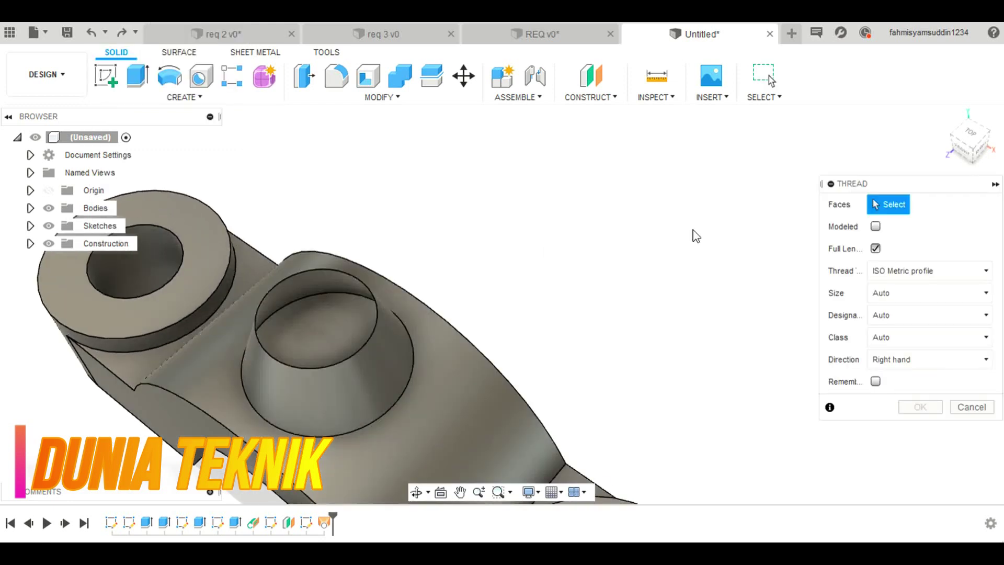
left_click(959, 410)
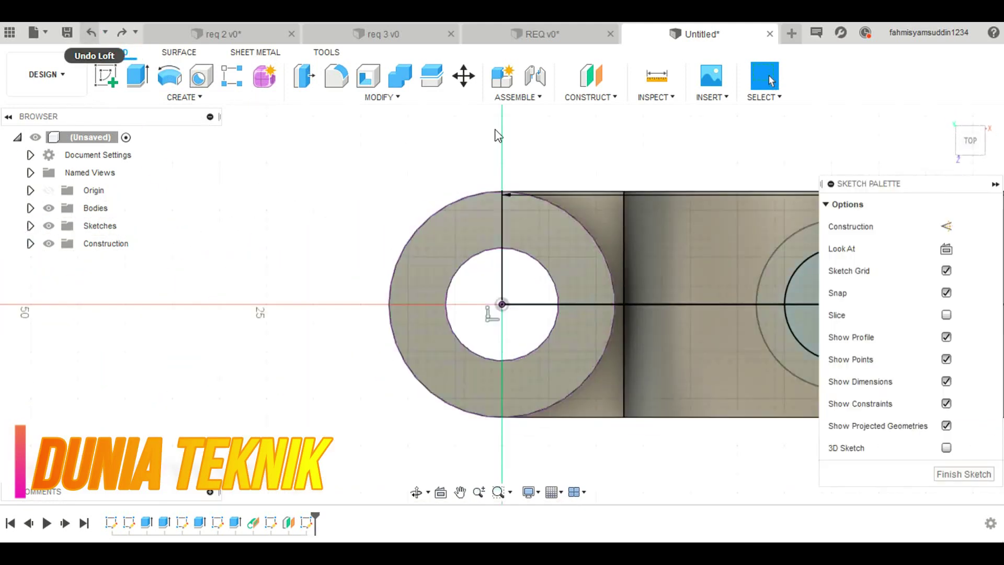
Step: Create a solid loft from the 18 mm circle on the arch up to the 12 mm circle
left_click(116, 52)
left_click(184, 97)
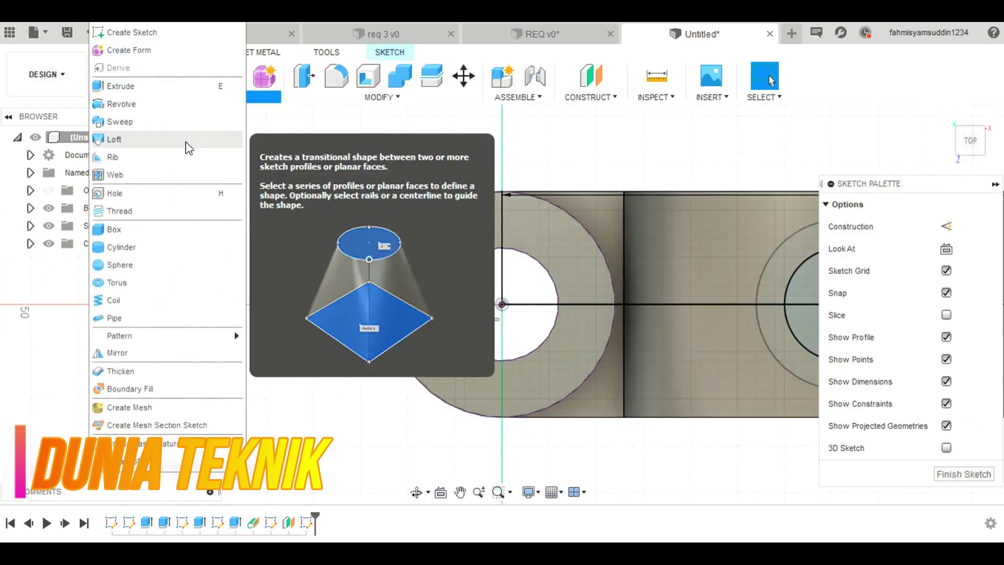
left_click(187, 139)
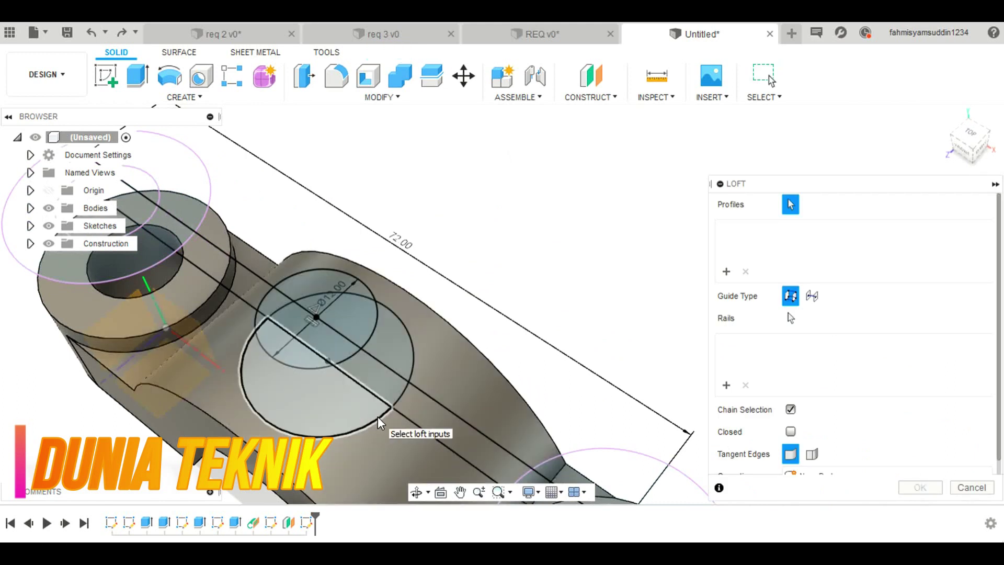
left_click(362, 425)
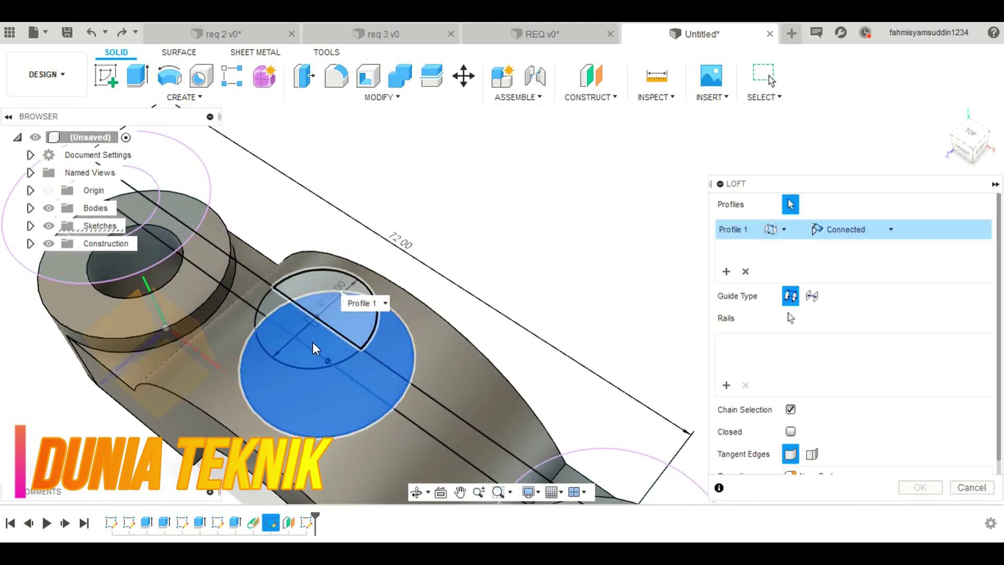
left_click(343, 292)
left_click(919, 487)
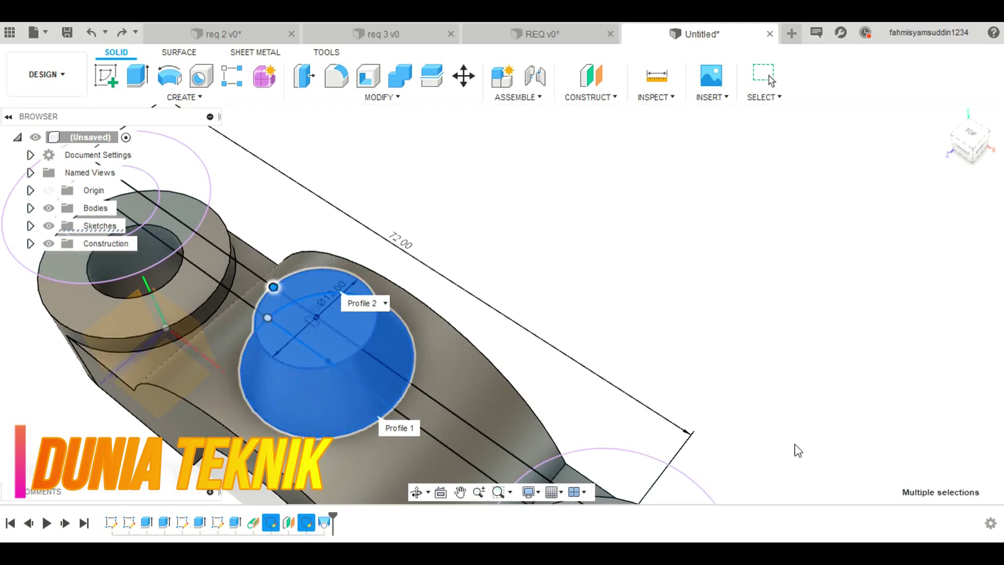
left_click(270, 96)
left_click(199, 209)
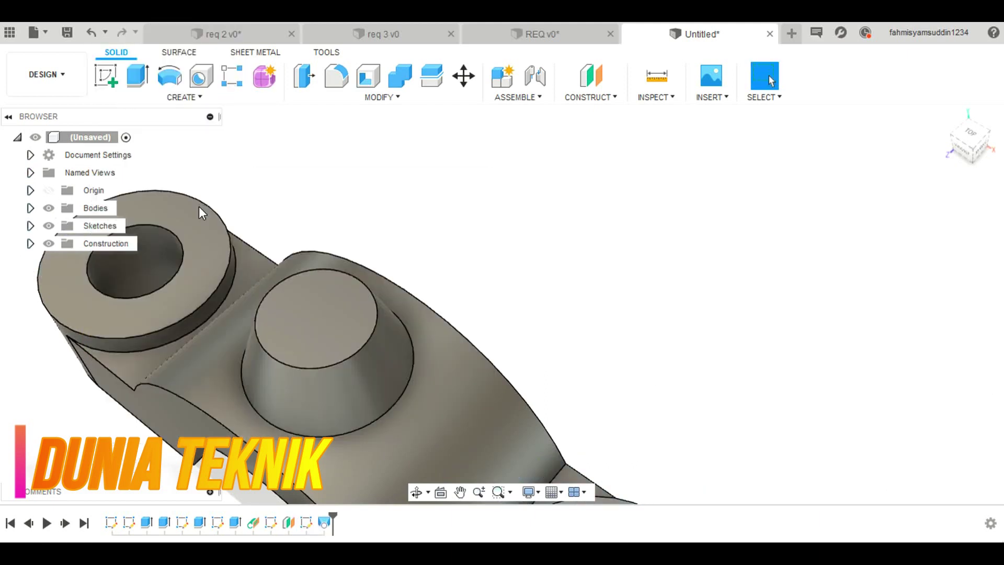
key("Escape")
Step: Place a simple 12 mm diameter hole on the conical boss's top face and move it to the face's centre
left_click(201, 84)
left_click(329, 329)
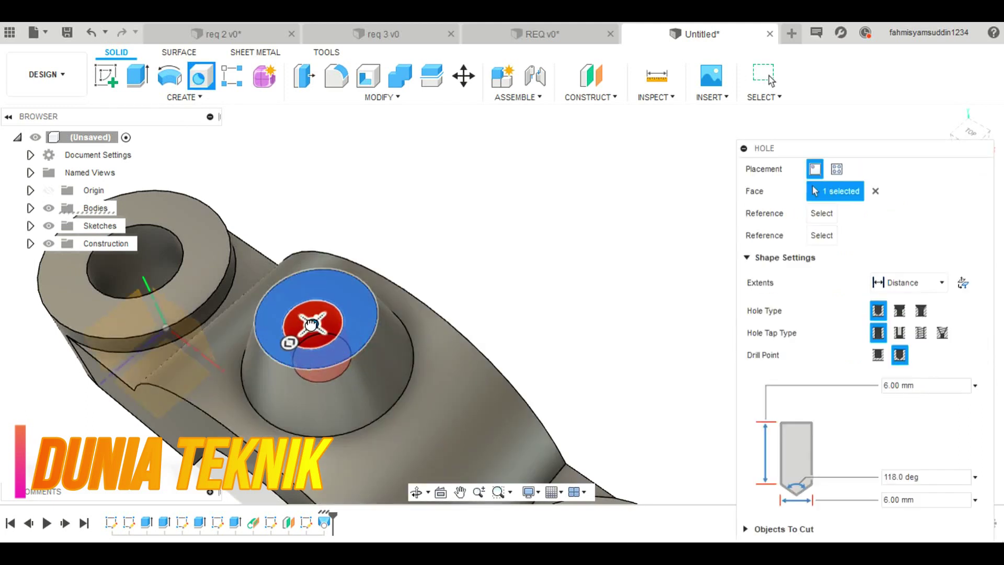
left_click_drag(304, 348, 261, 348)
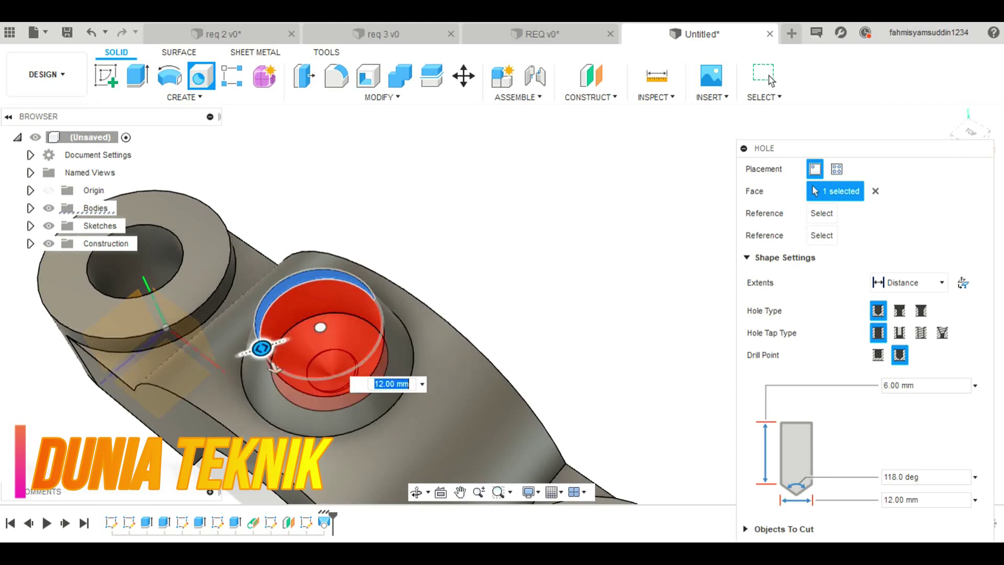
left_click(966, 135)
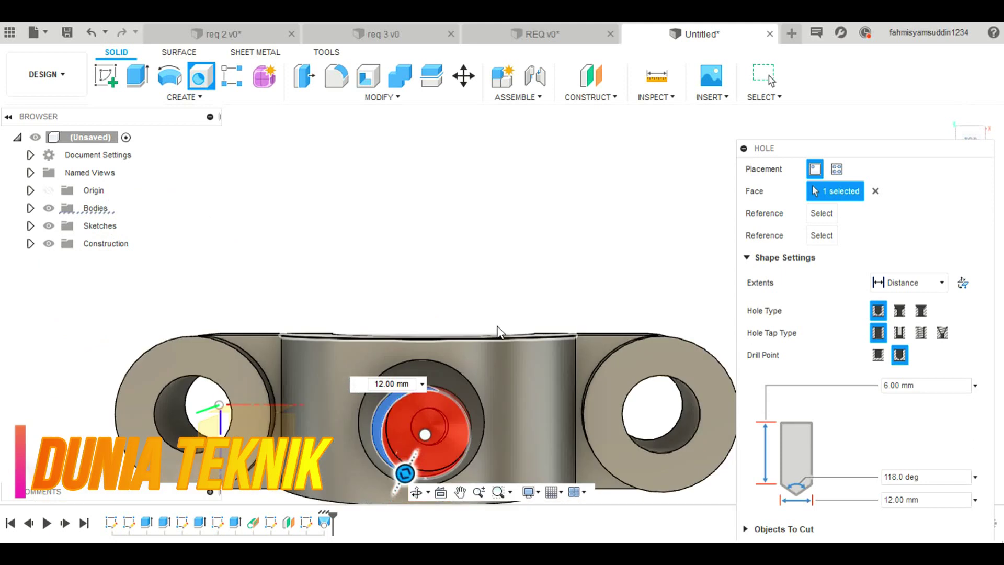
middle_click_drag(472, 356, 546, 171)
scroll(463, 265, "up", 5)
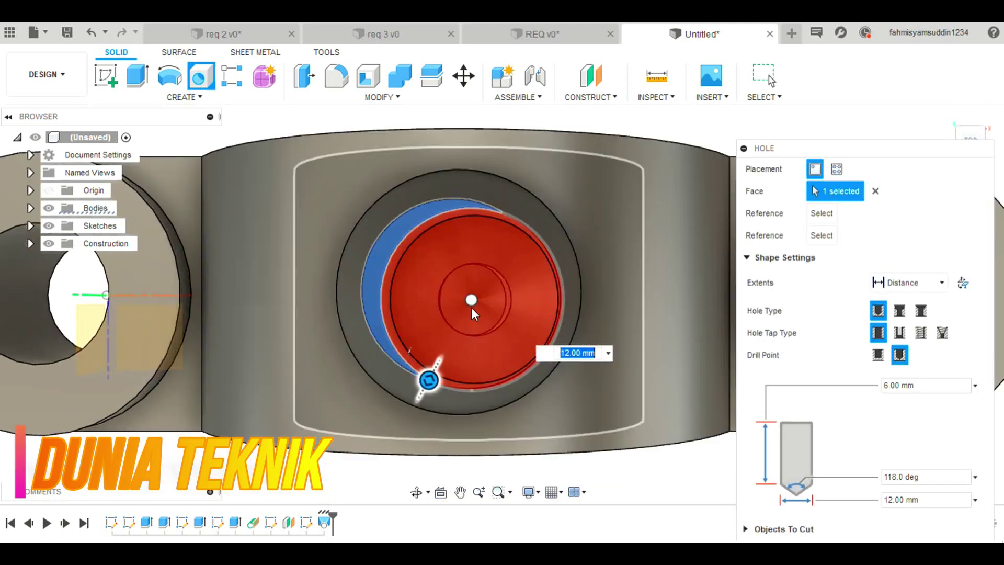
left_click_drag(471, 299, 459, 293)
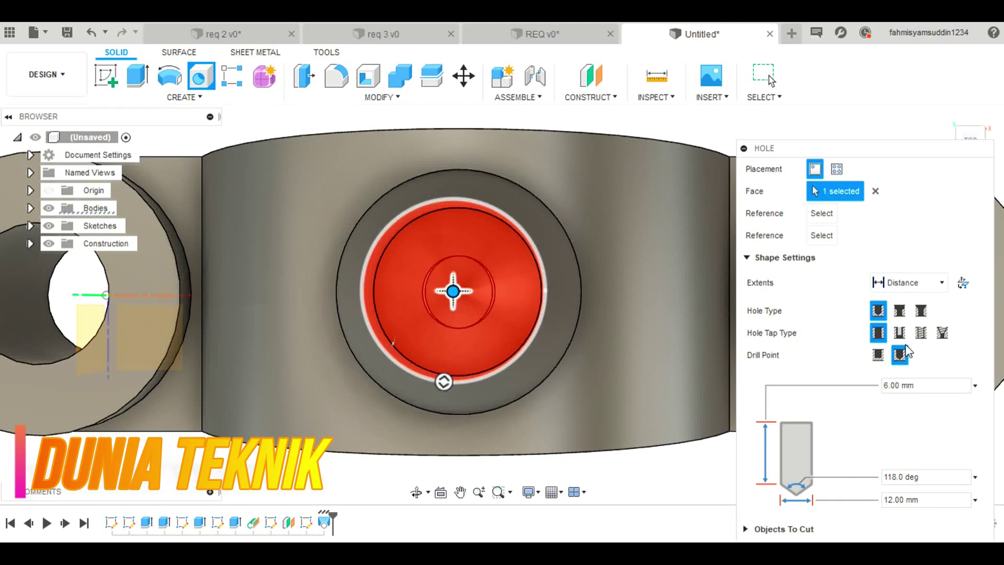
Step: Try a taper tapped hole on the boss's top face and switch the tap type back to simple
left_click(942, 333)
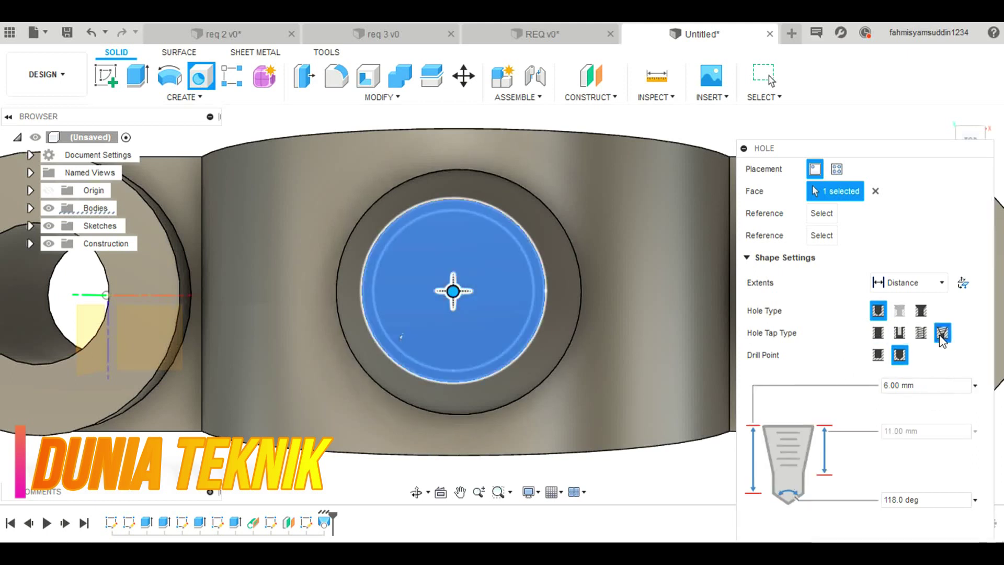
middle_click_drag(401, 337, 401, 316, "shift")
left_click_drag(401, 316, 385, 245)
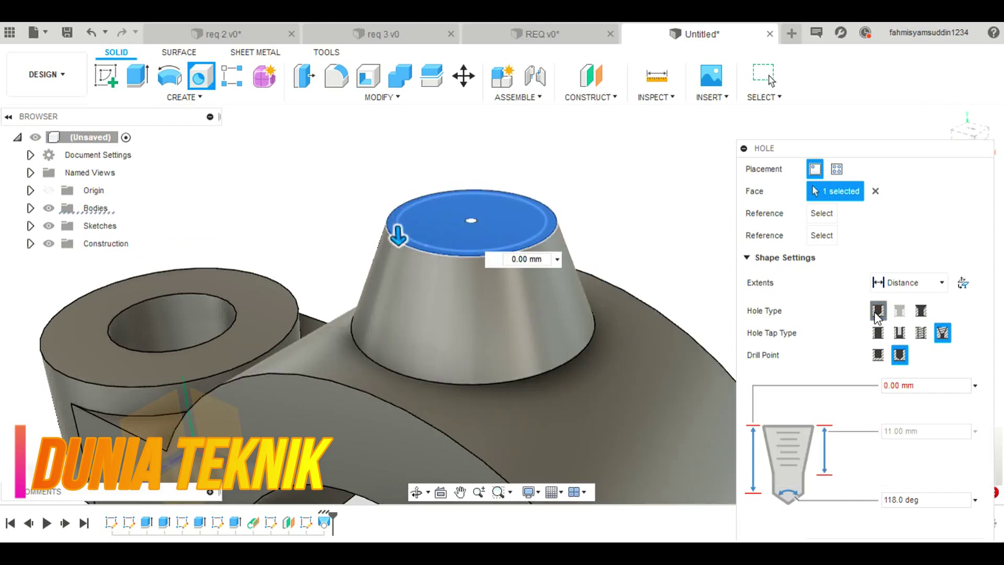
left_click(878, 333)
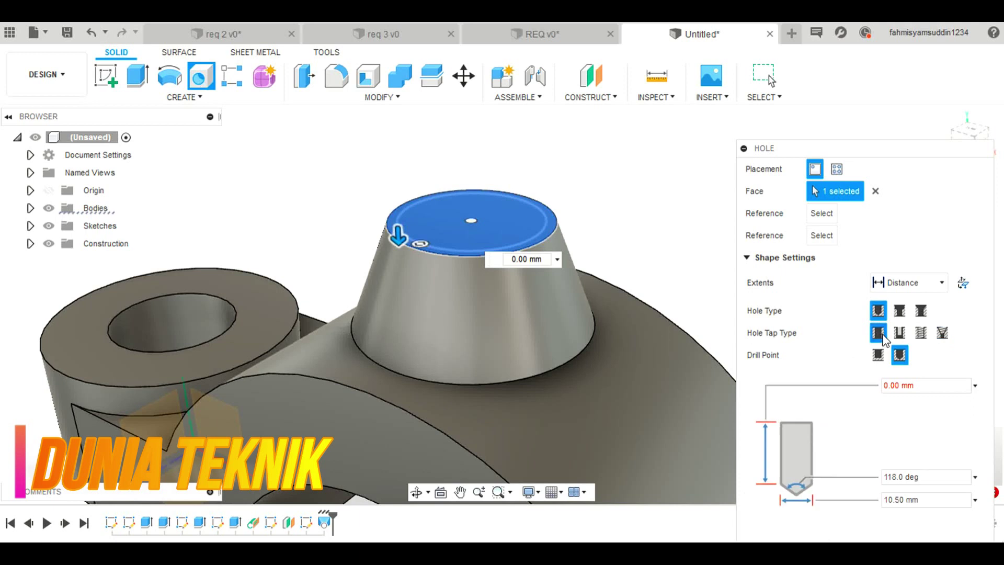
Step: Try counterbore and countersink types for the boss hole, setting its diameter and depth to 10 mm
left_click_drag(399, 236, 465, 321)
left_click(899, 311)
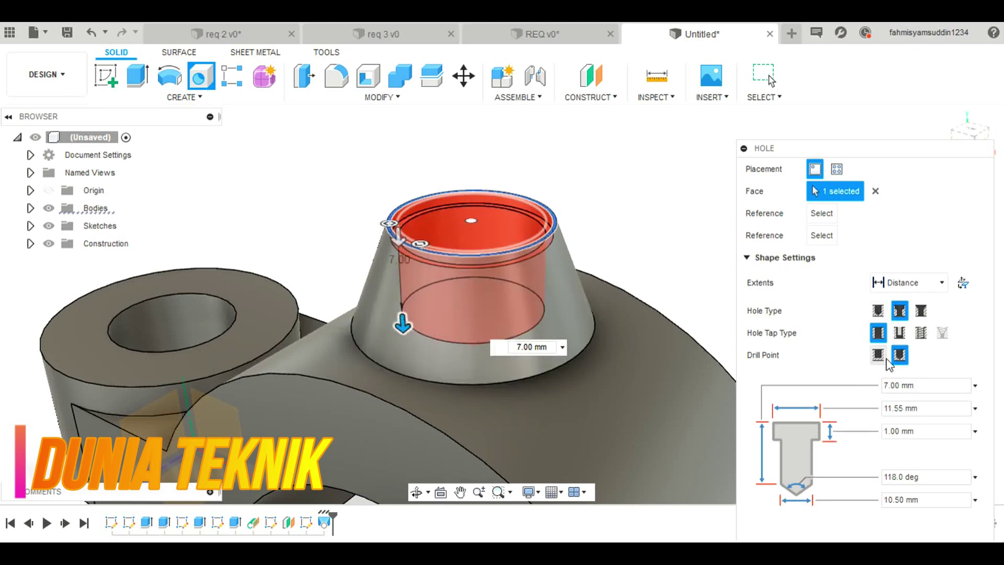
left_click(921, 310)
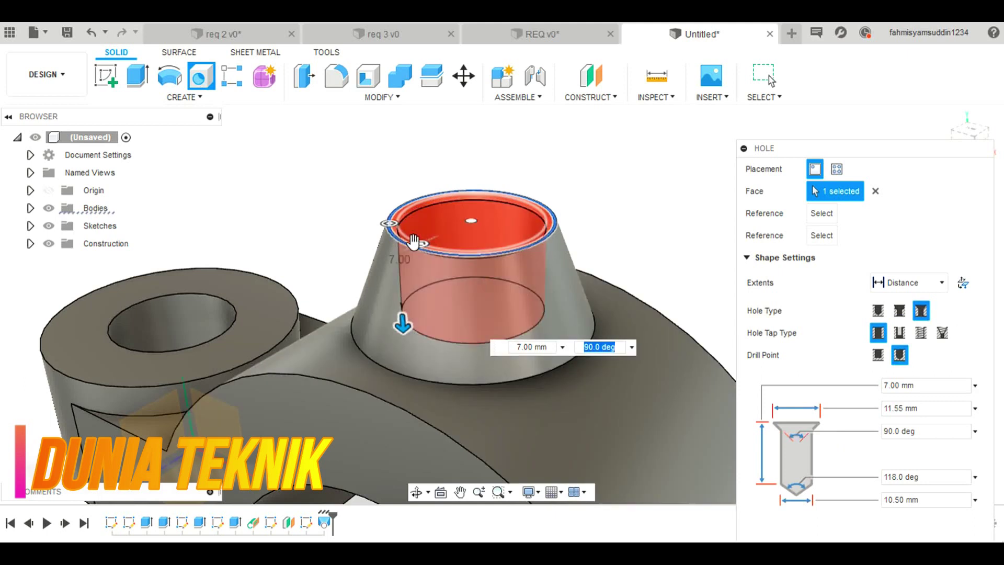
mouse_move(420, 244)
left_mouse_down()
mouse_move(377, 225)
mouse_move(414, 239)
left_mouse_up()
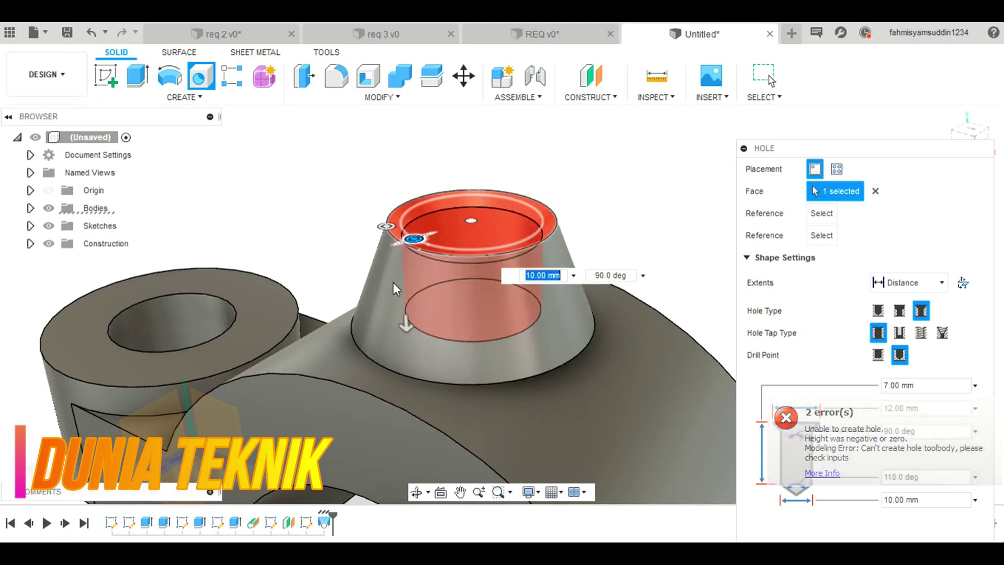
left_click_drag(406, 321, 409, 360)
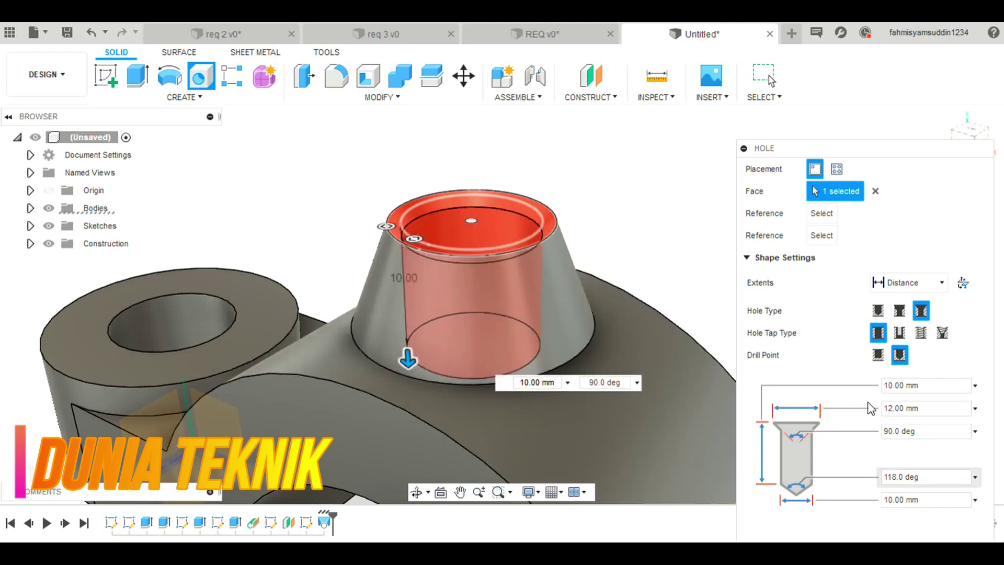
Step: Reset the hole's placement, choose the simple hole type, and place it again on the boss's top face
left_click(836, 172)
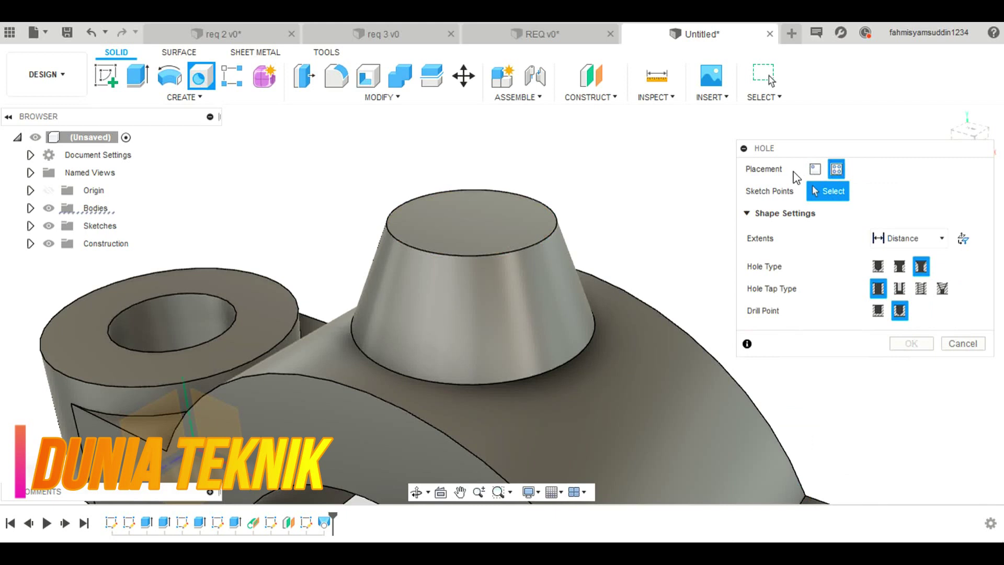
left_click(814, 169)
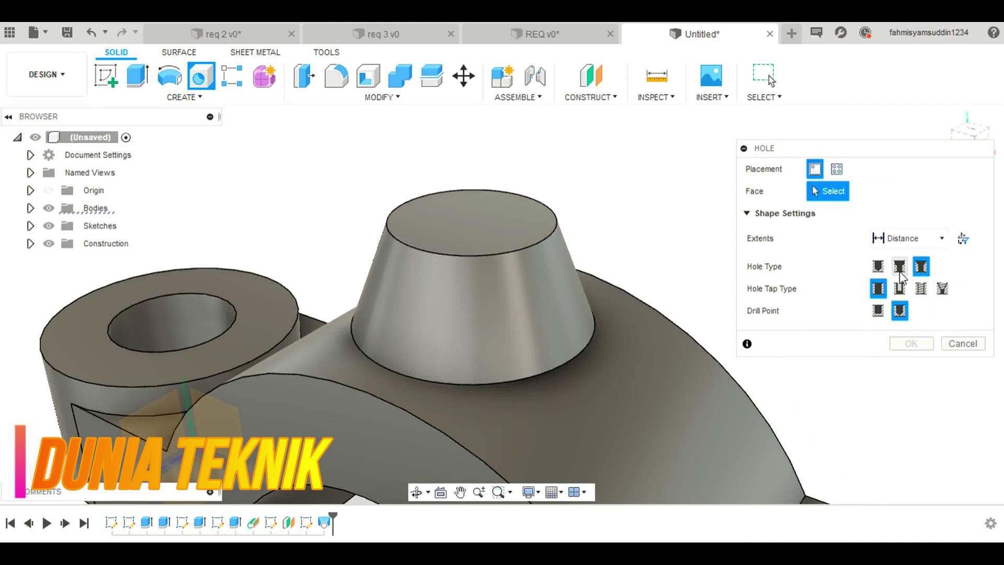
left_click(878, 266)
left_click(472, 231)
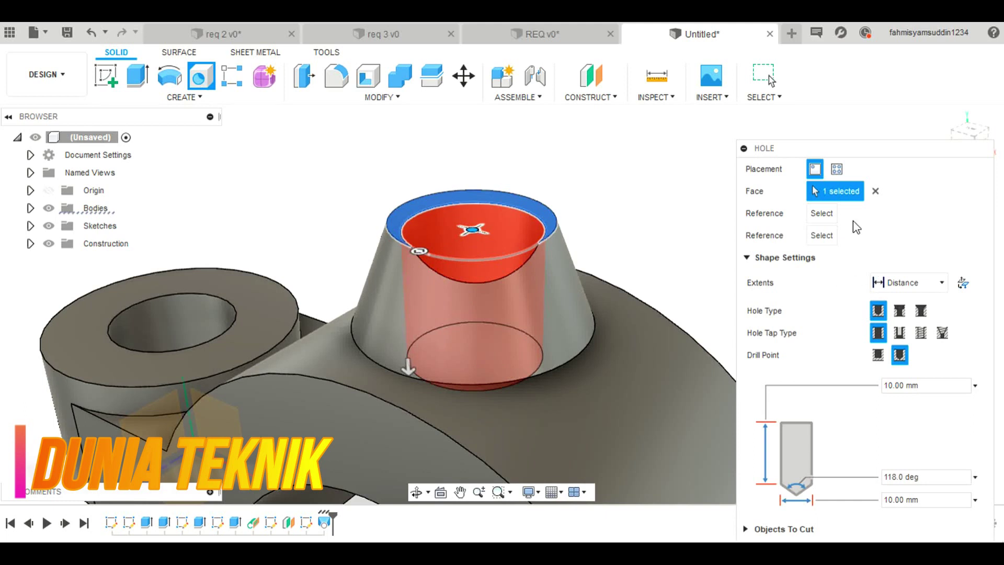
Step: Try to place the hole on the boss's conical side face and clear that selection
left_click(876, 192)
left_click(506, 335)
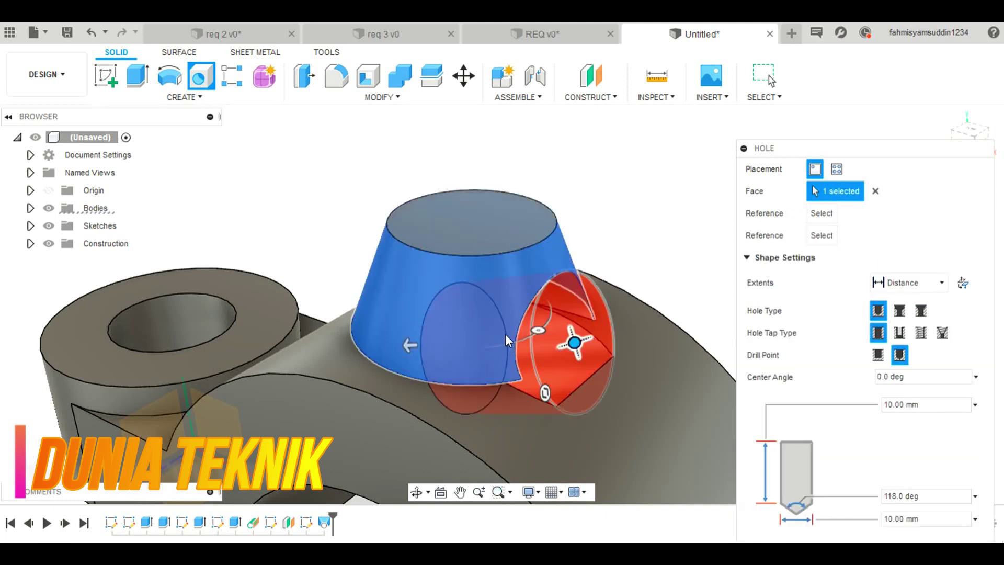
left_click(523, 229)
left_click(876, 191)
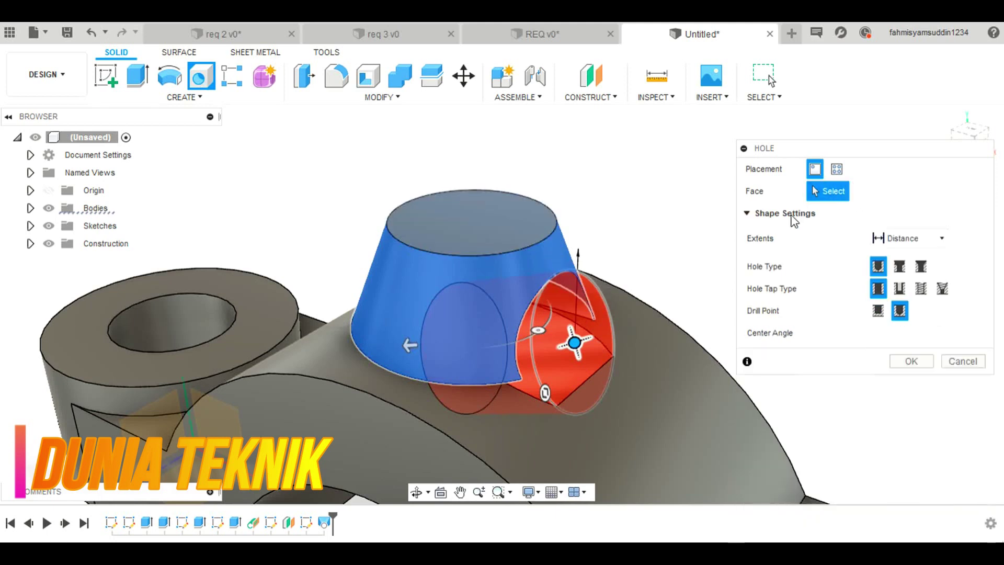
Step: Create a simple hole 12 mm in diameter and 10 mm deep at the centre of the boss's top face
left_click(468, 230)
mouse_move(412, 255)
mouse_move(408, 253)
left_mouse_down()
mouse_move(393, 256)
mouse_move(415, 250)
left_mouse_up()
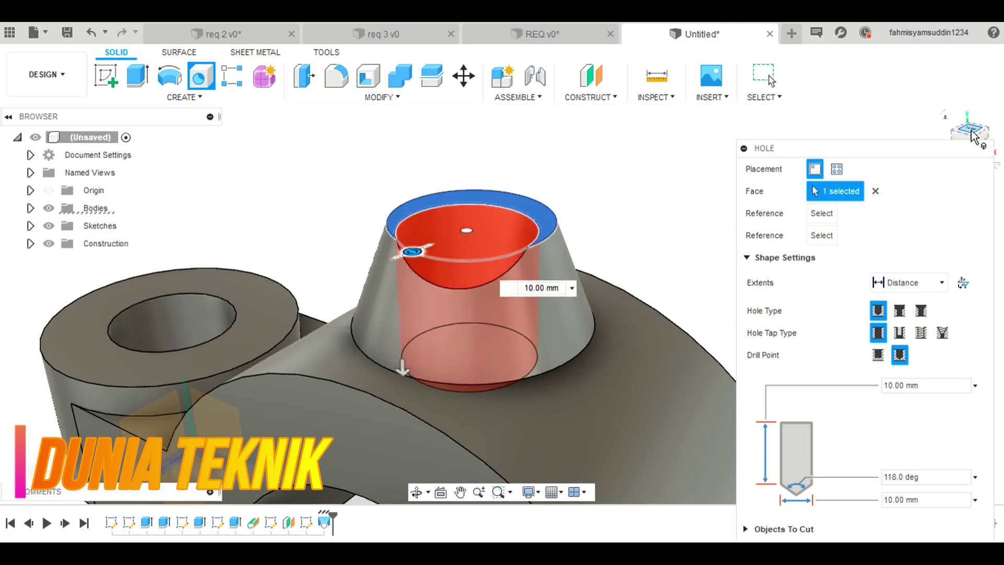
left_click(971, 129)
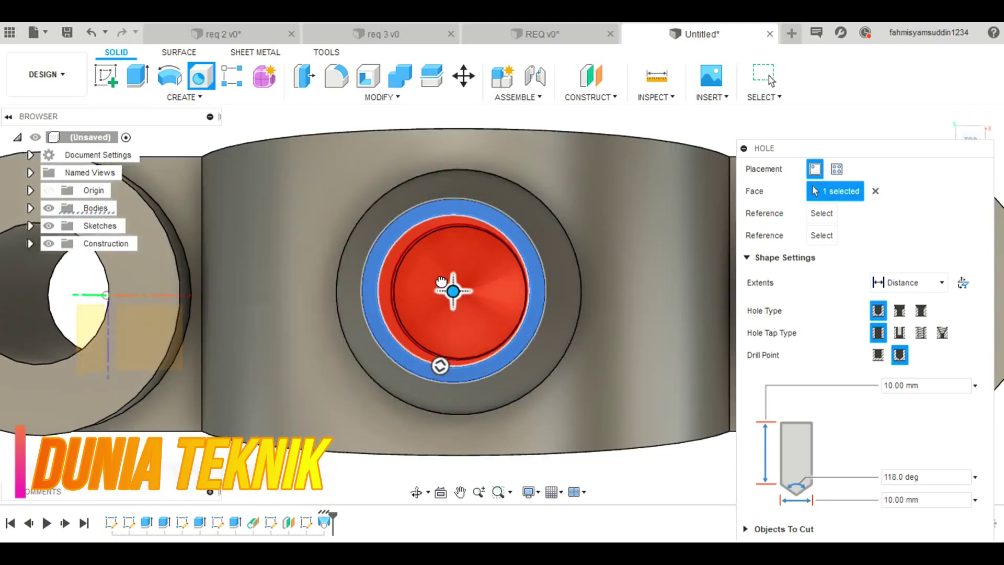
left_click_drag(440, 366, 430, 380)
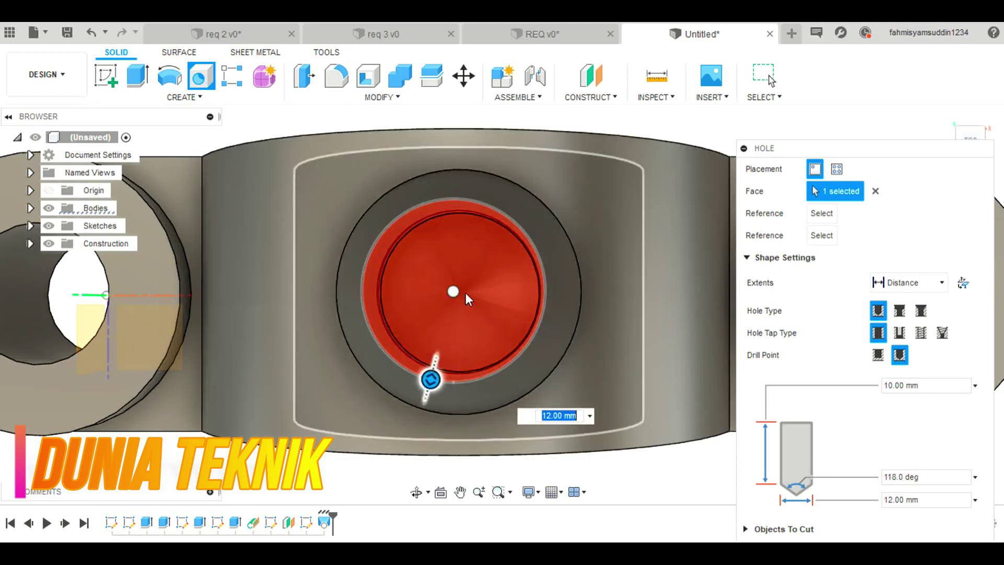
left_click_drag(451, 292, 452, 287)
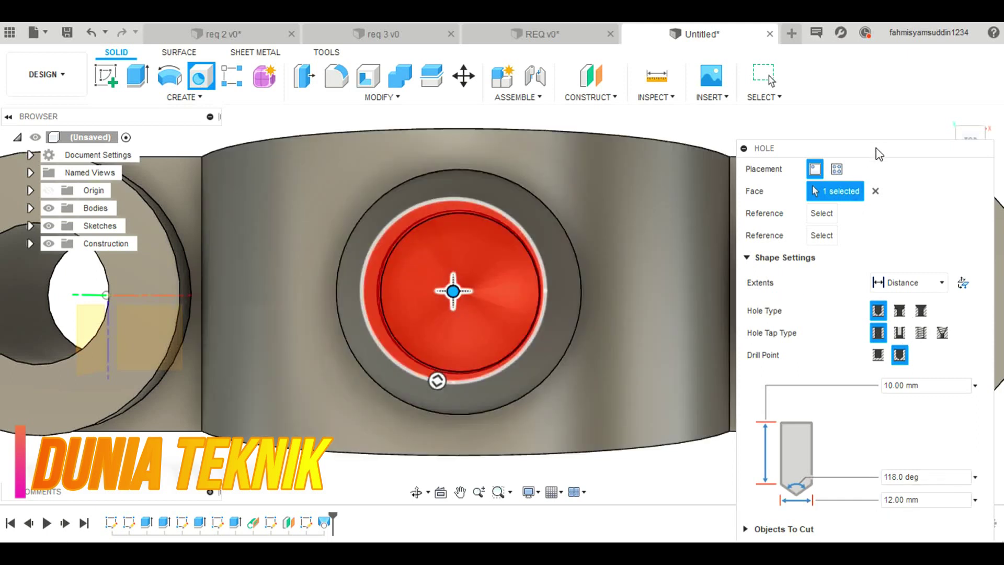
left_click(900, 473)
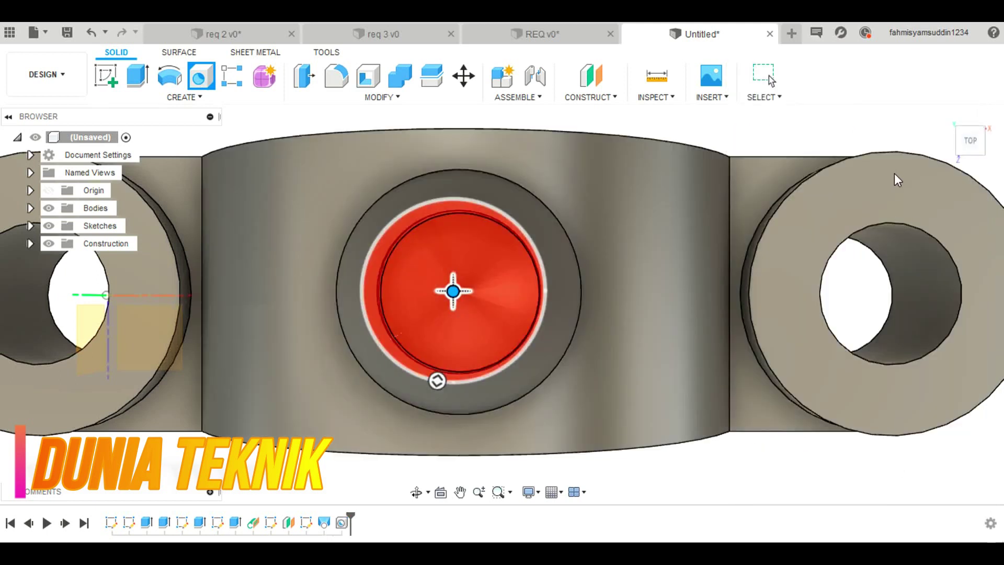
Step: Start an ISO Metric thread on the boss hole's inner face and reduce its radius to about 5.14 mm
left_click_drag(944, 141, 905, 110)
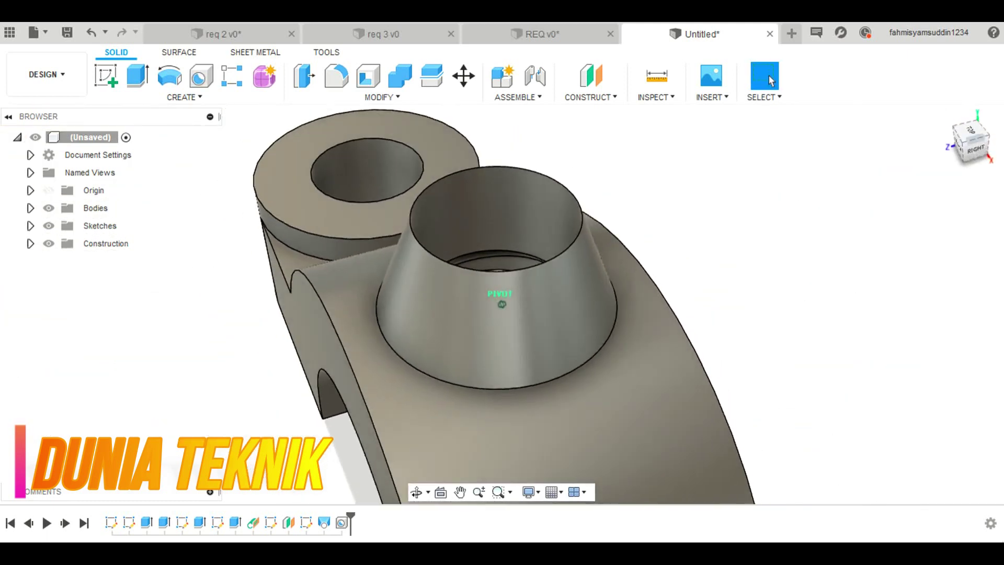
left_click(202, 98)
left_click(236, 211)
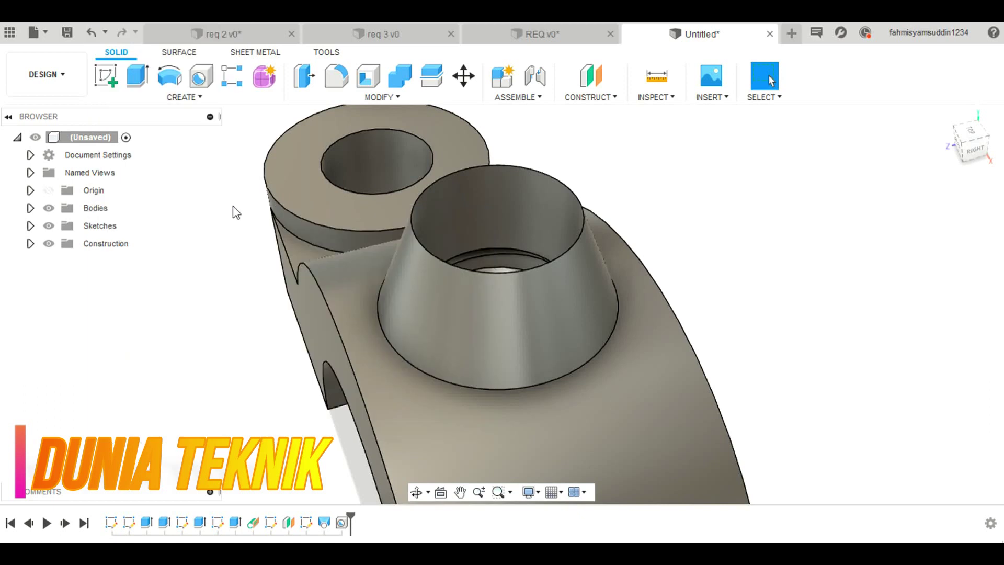
left_click(497, 238)
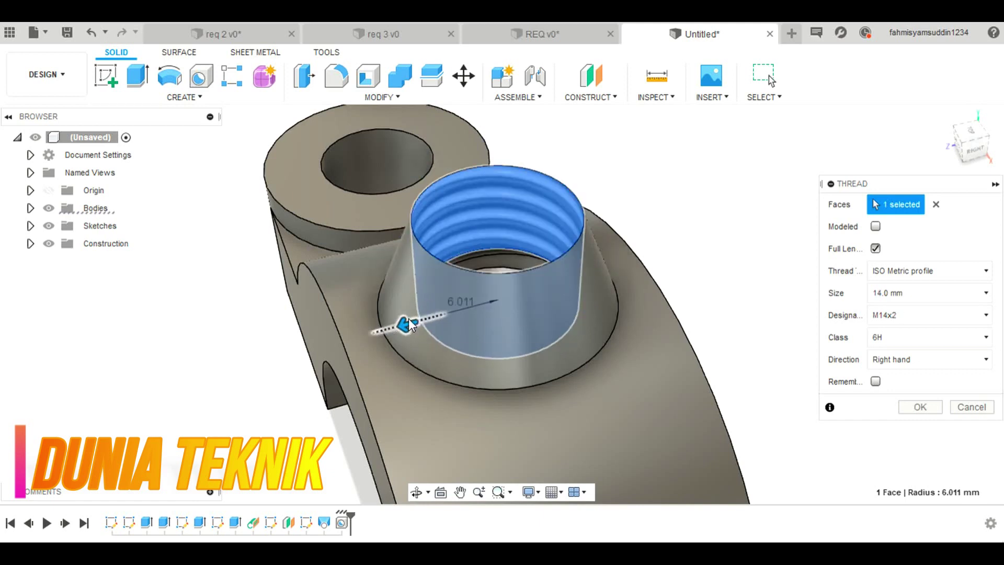
left_click(982, 151)
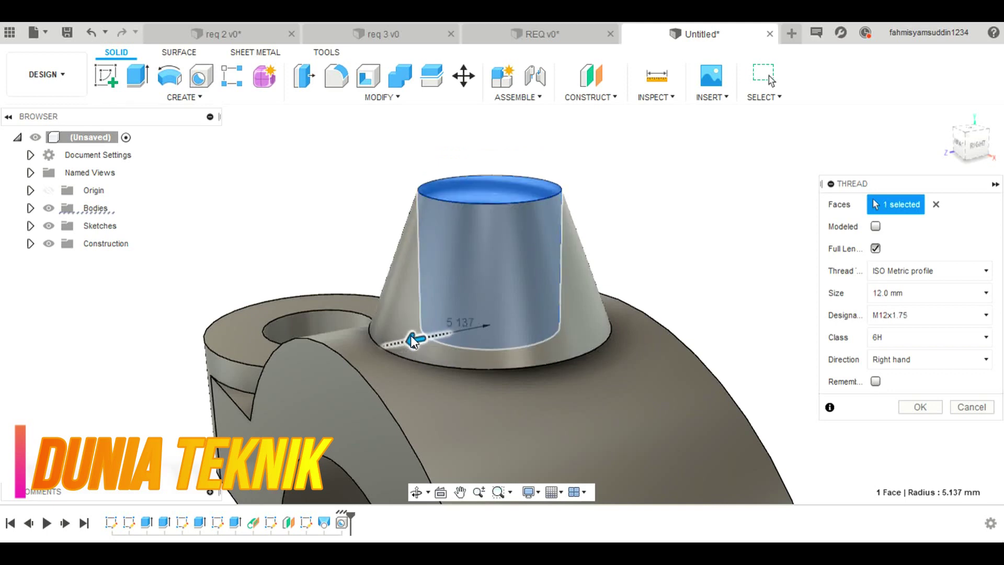
left_click_drag(407, 337, 410, 335)
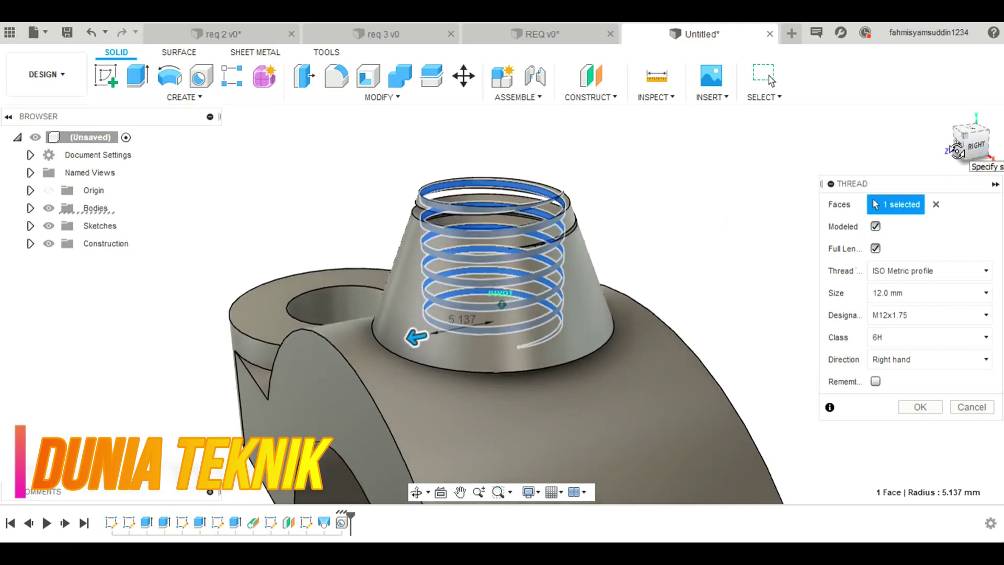
Step: Turn off the modeled option, choose the M12x0.75 designation, and create the boss hole's thread
left_click(960, 156)
left_click(876, 227)
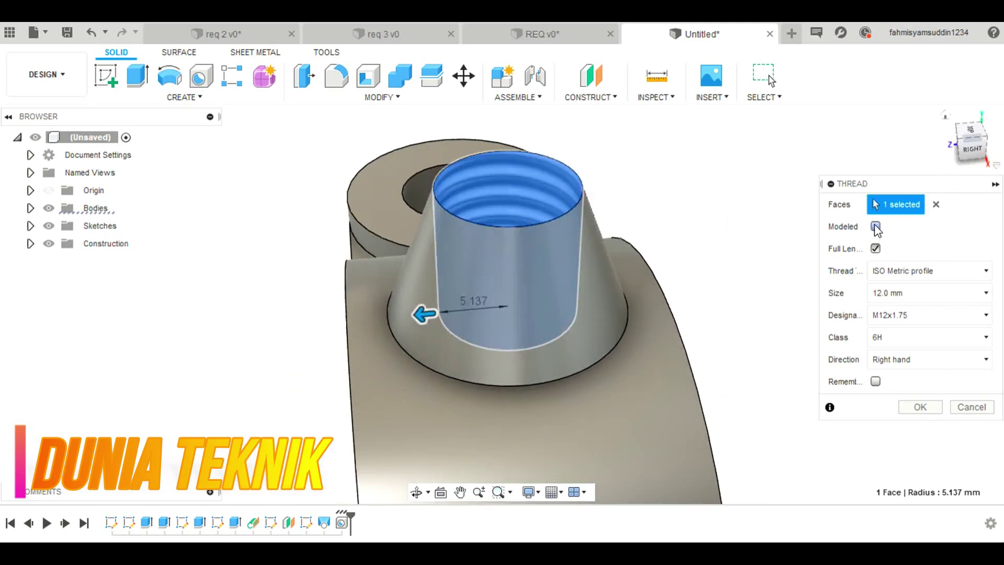
left_click(893, 318)
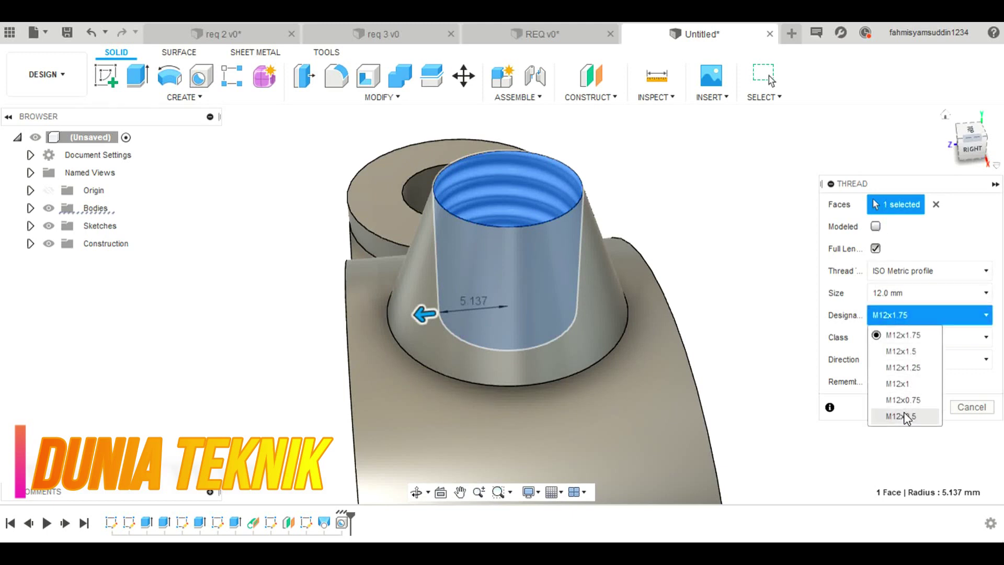
left_click(904, 400)
left_click(908, 410)
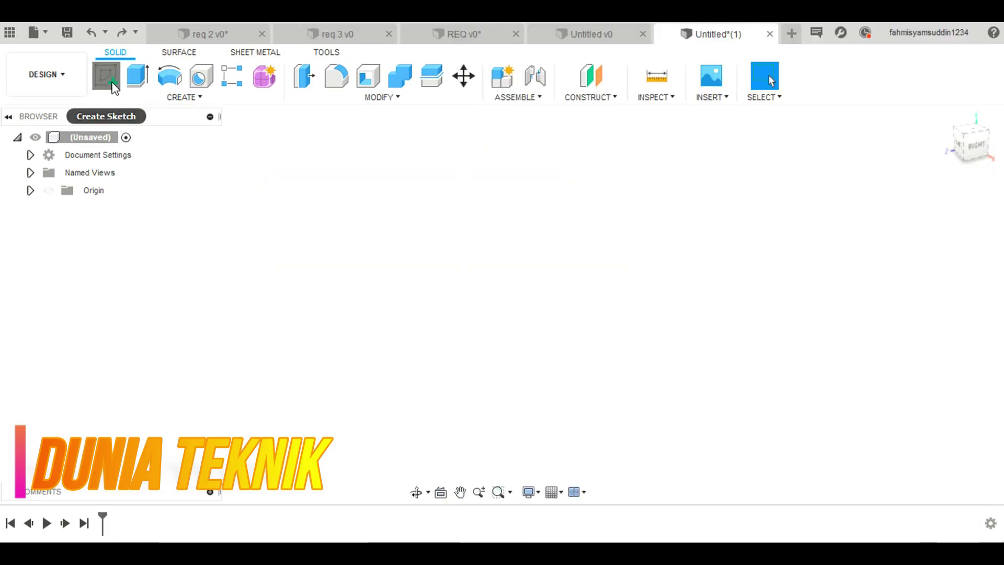
Step: Sketch a 12 mm diameter circle centred on the origin on the horizontal plane of the new design
left_click(106, 76)
left_click(159, 402)
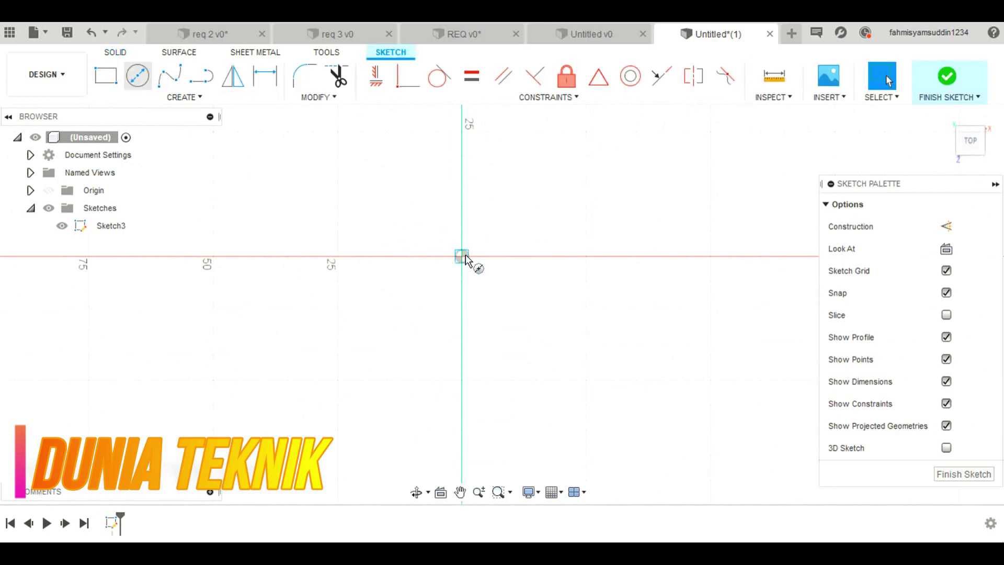
key("c")
left_click(462, 257)
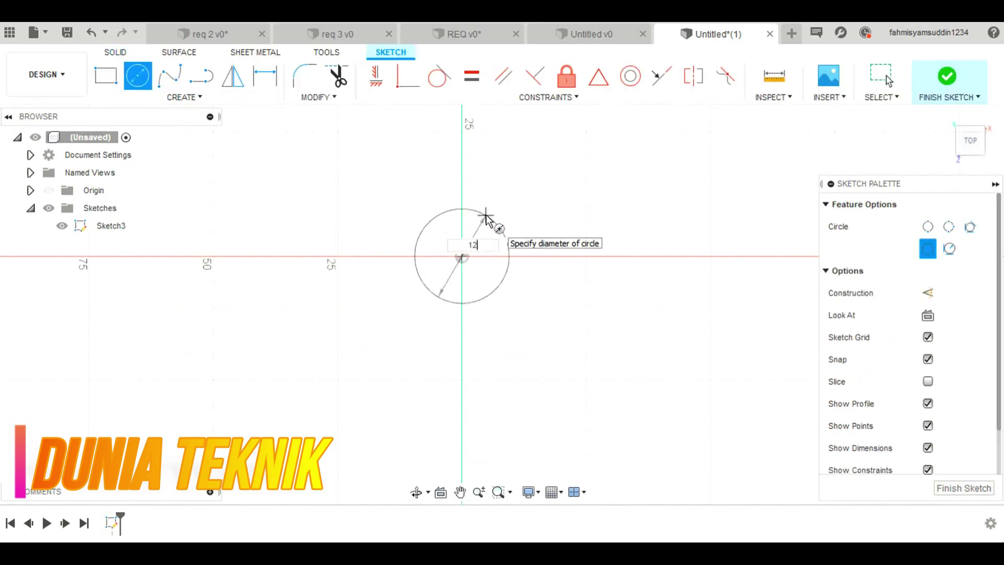
type("12")
key("Return")
key("Escape")
Step: Extrude the 12 mm circle 41 mm as a new body for the stud
left_click(117, 52)
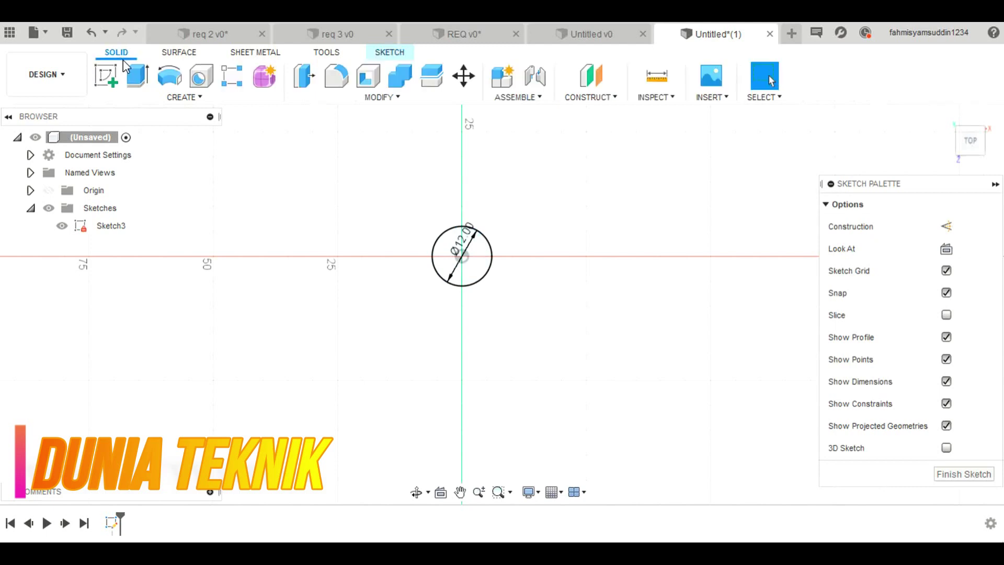
left_click(135, 74)
left_click_drag(293, 339, 277, 276)
type("41")
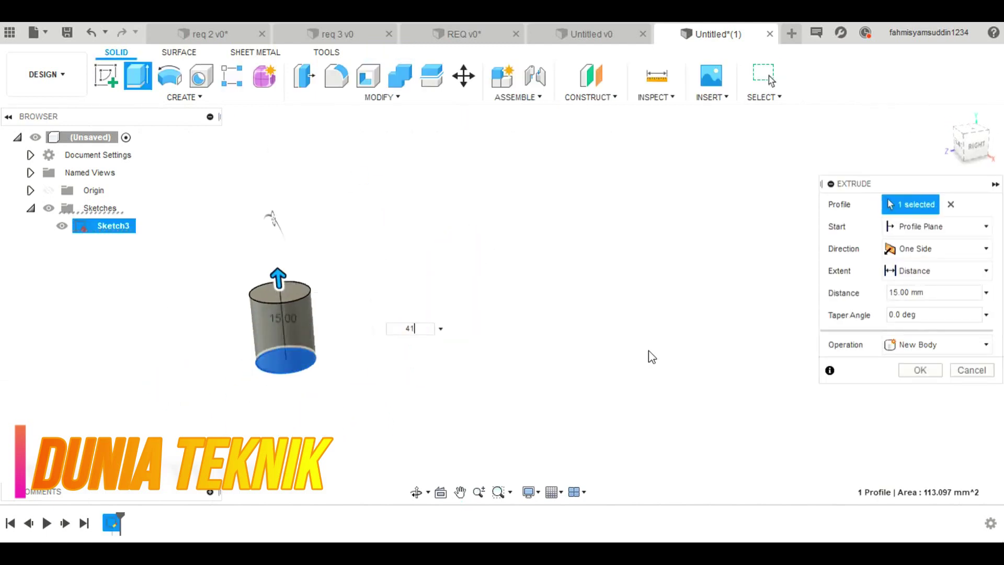
key("Return")
left_click(931, 371)
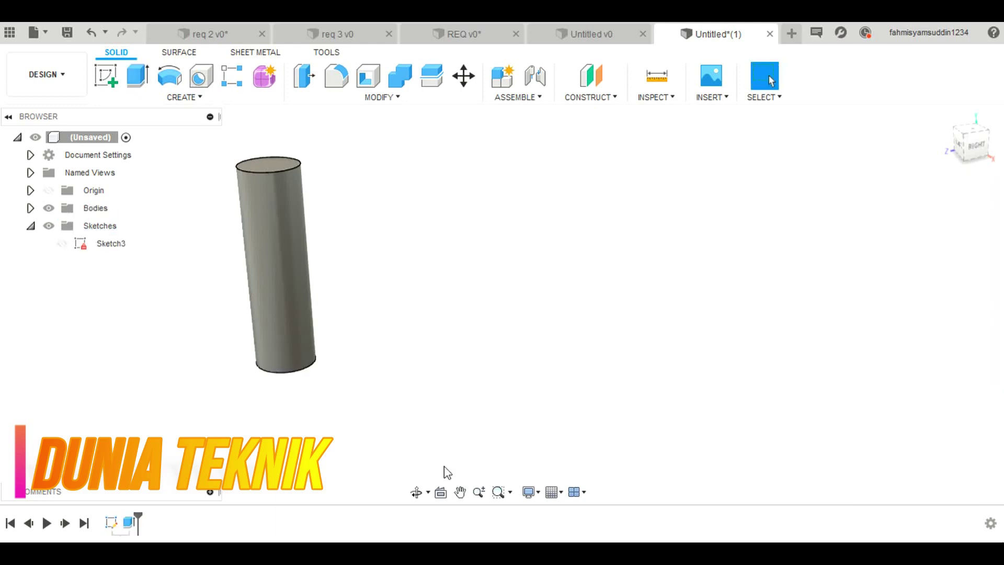
Step: Check the stud's section lengths in the reference drawing and create a construction plane offset 12 mm up from the XZ plane
key("alt+Tab")
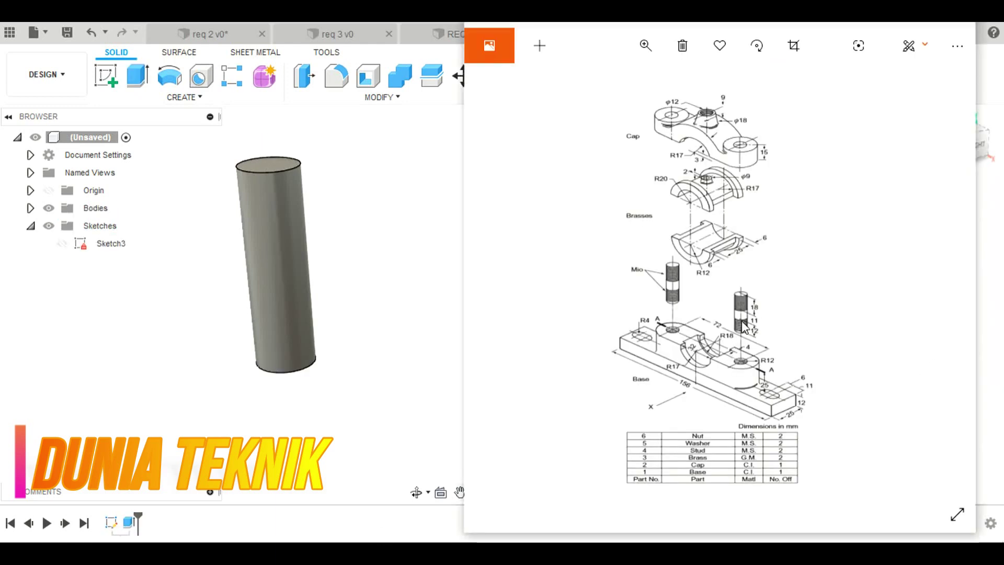
scroll(744, 327, "up", 3)
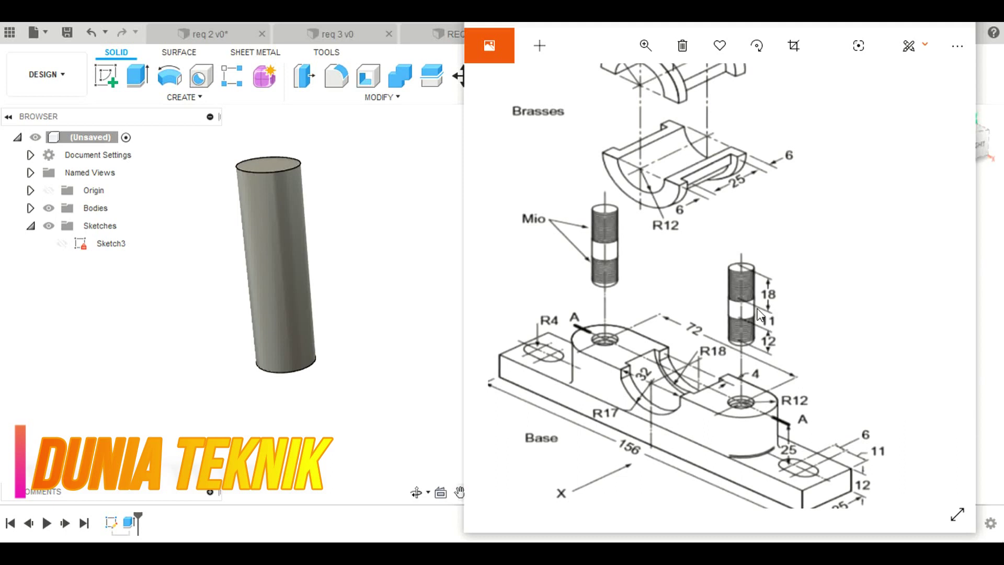
left_click(337, 312)
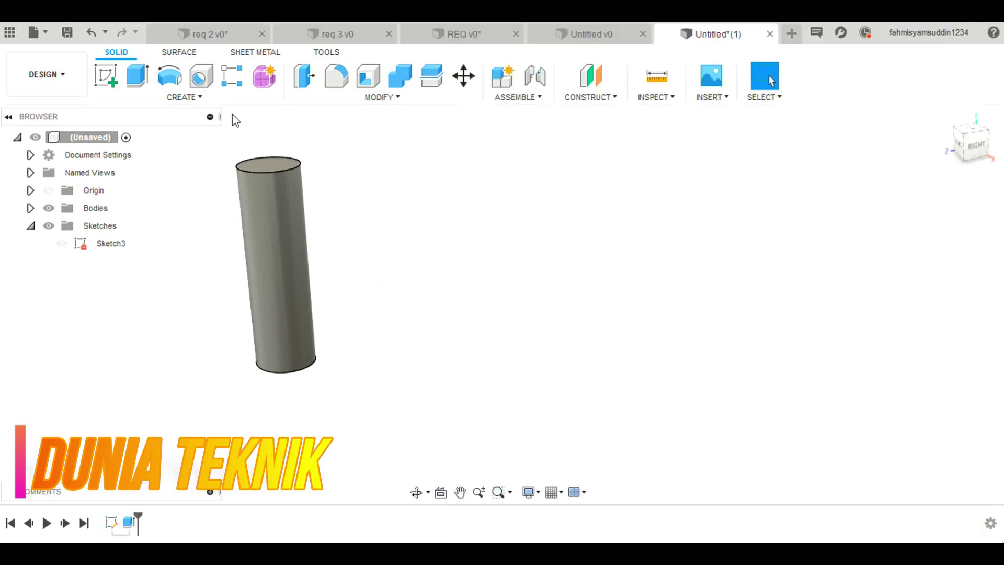
left_click(586, 77)
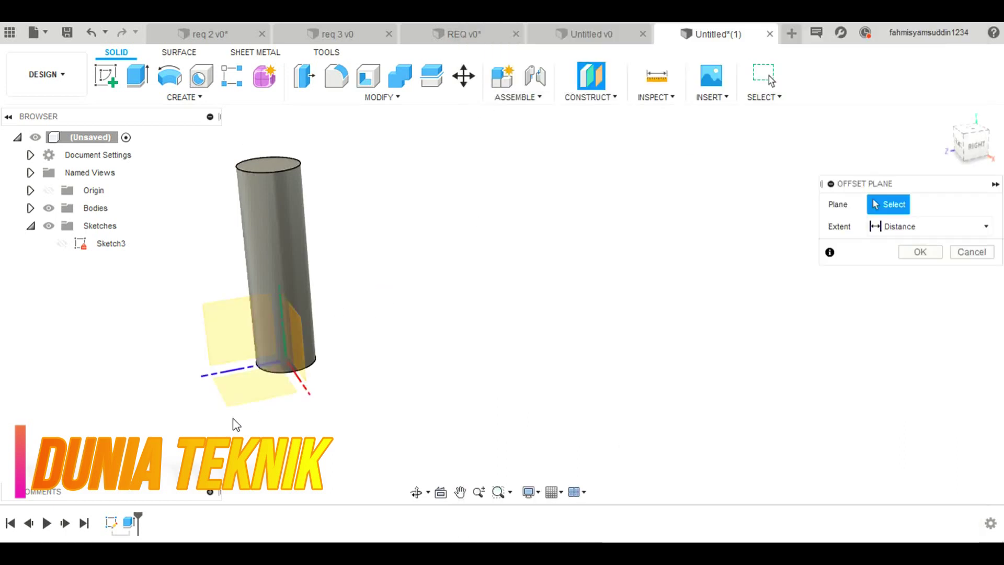
left_click(251, 387)
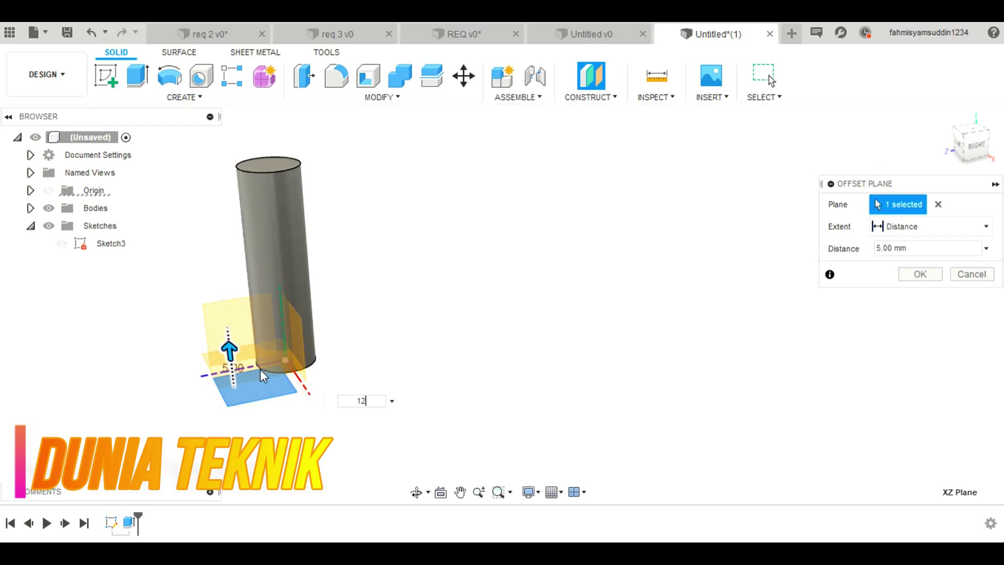
left_click(905, 274)
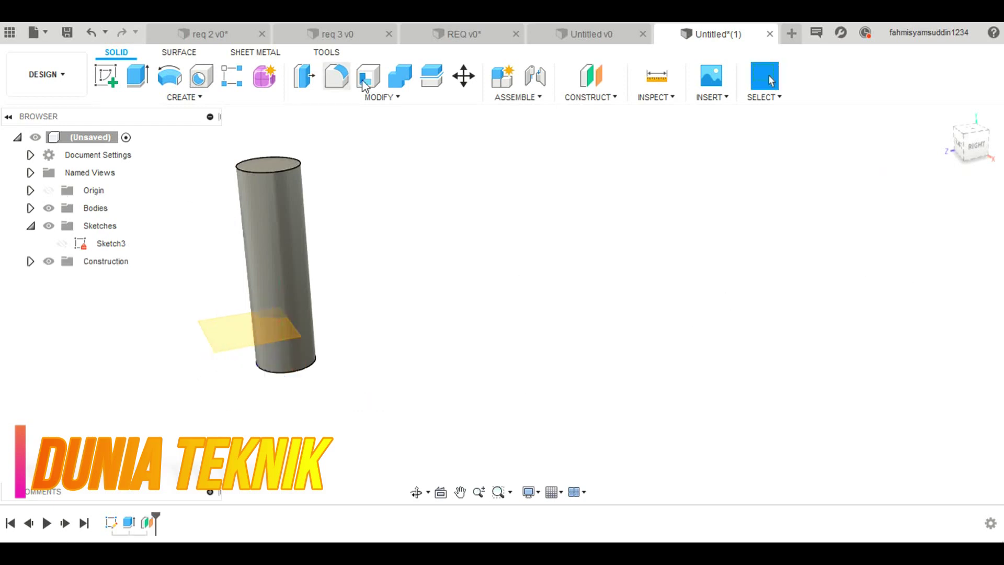
Step: Split the stud's cylindrical face with the 12 mm offset plane
left_click(386, 97)
left_click(400, 273)
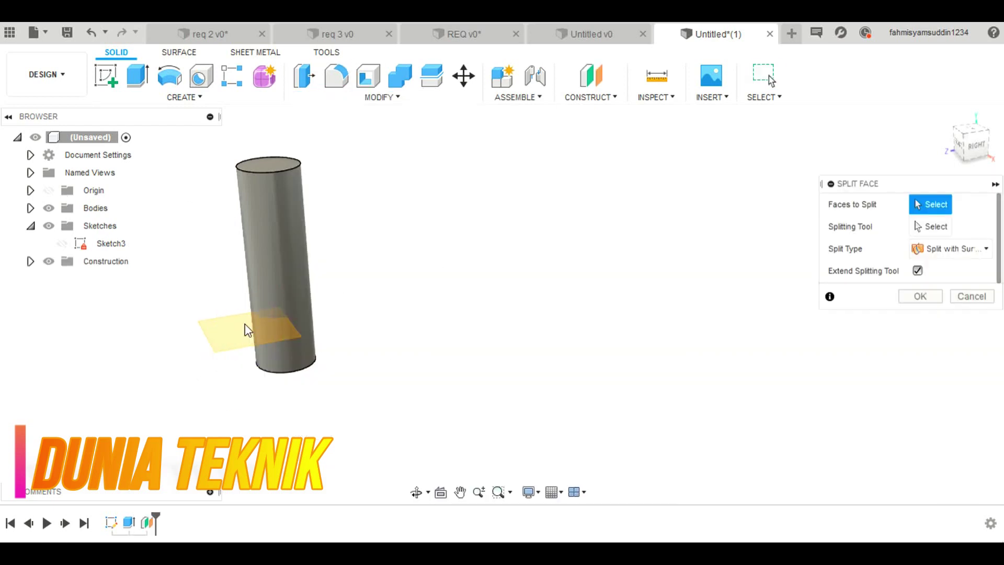
left_click(285, 346)
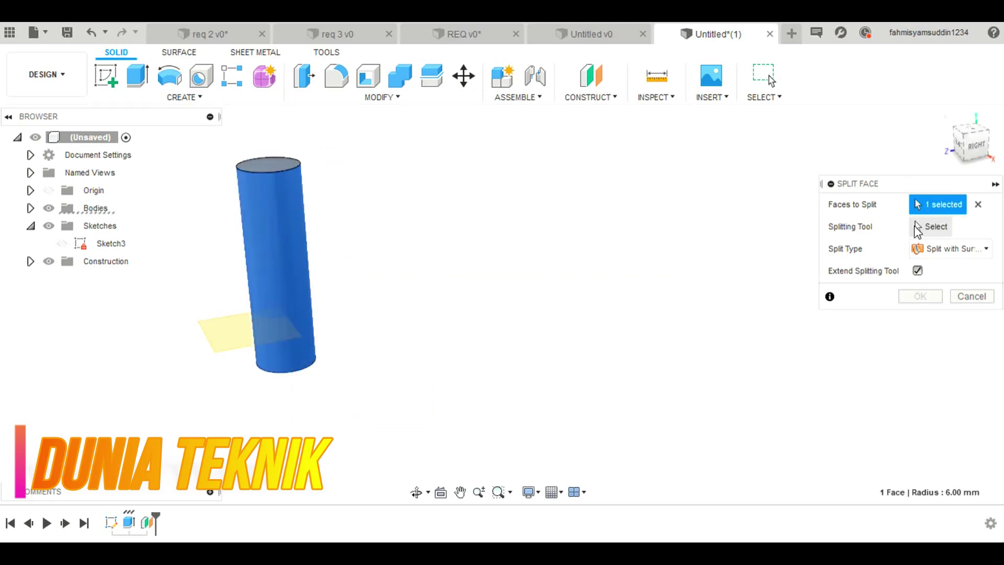
left_click(917, 228)
left_click(206, 351)
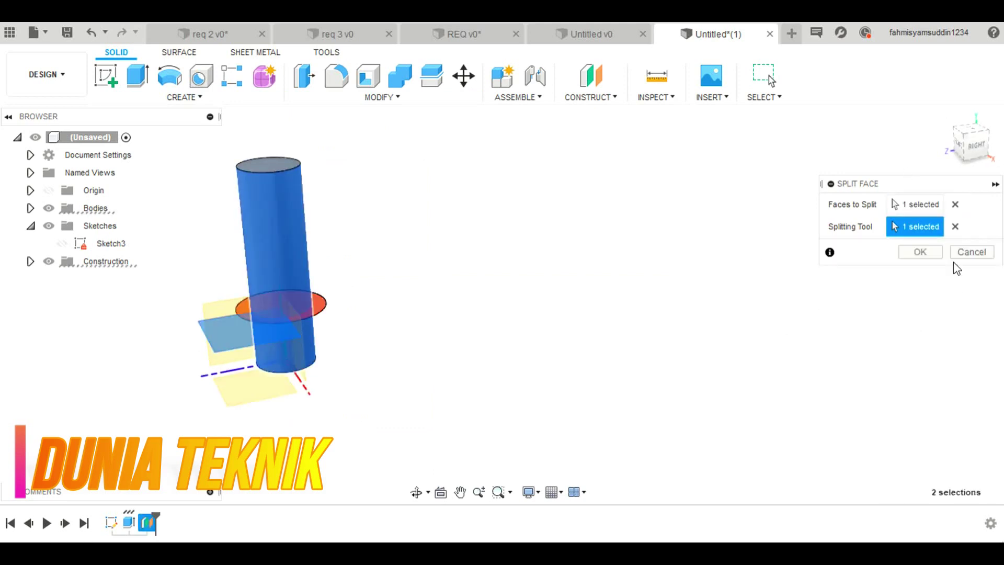
left_click(920, 252)
Step: Add a full-length, non-modeled ISO Metric M12x1.75 thread, class 6g, right hand, to the stud's lower face section
left_click(162, 98)
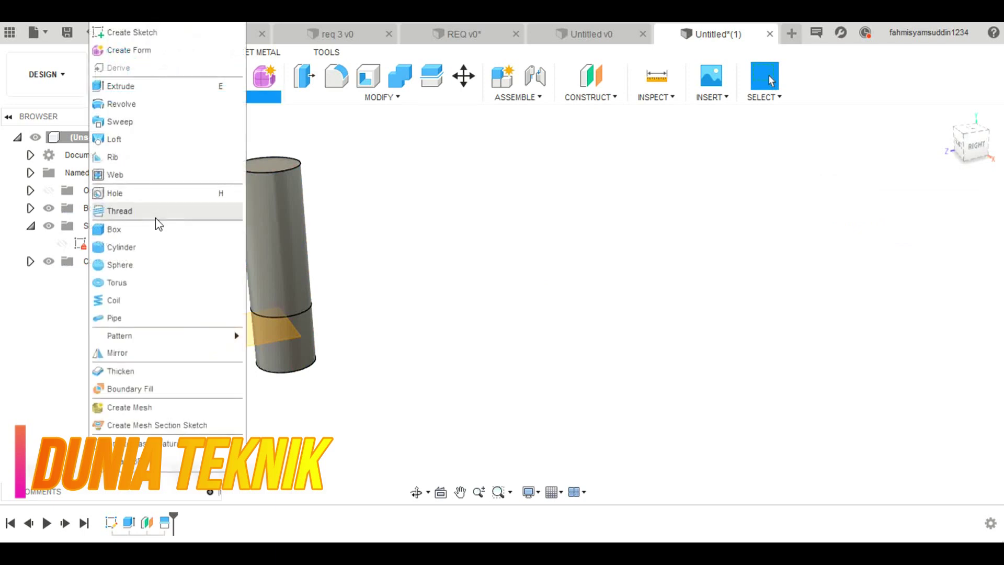
left_click(163, 211)
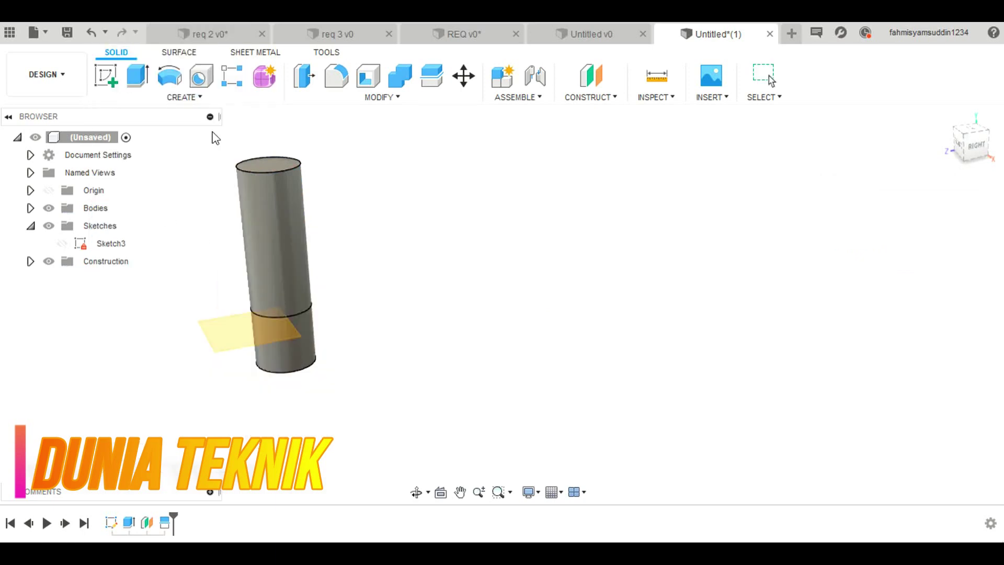
left_click(290, 340)
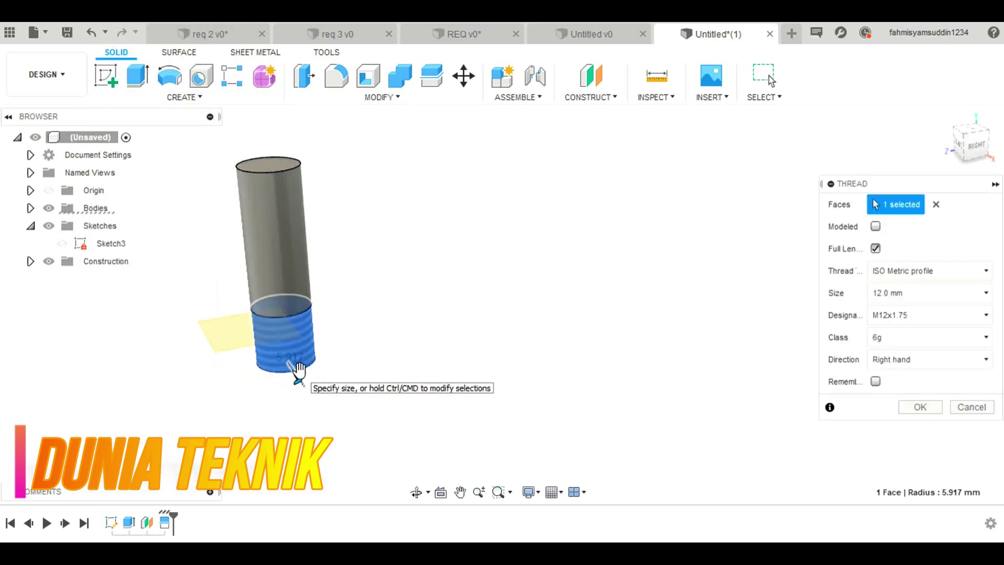
left_click(920, 407)
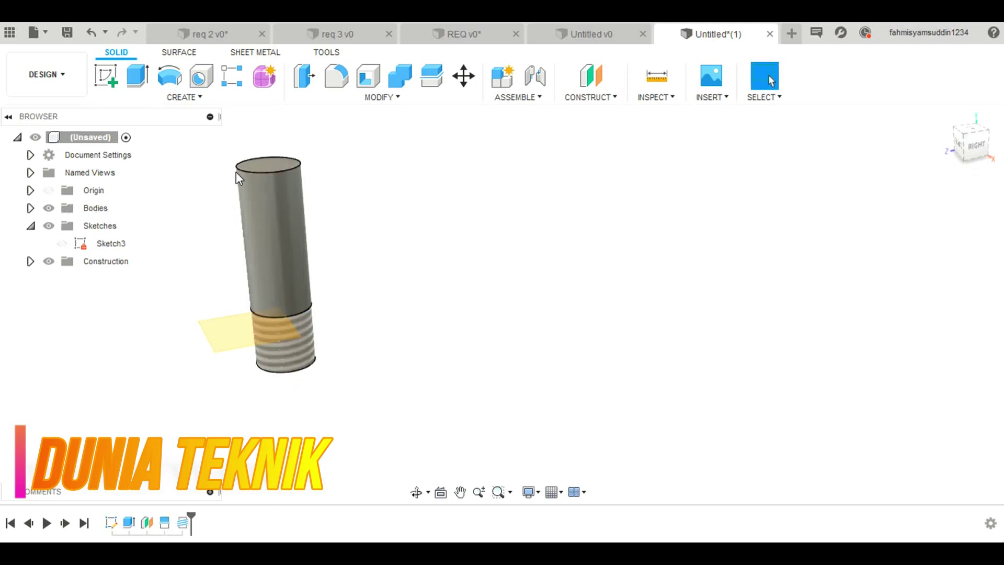
Step: Create a second construction plane offset 23 mm up from the XZ plane
left_click(590, 81)
left_click(231, 377)
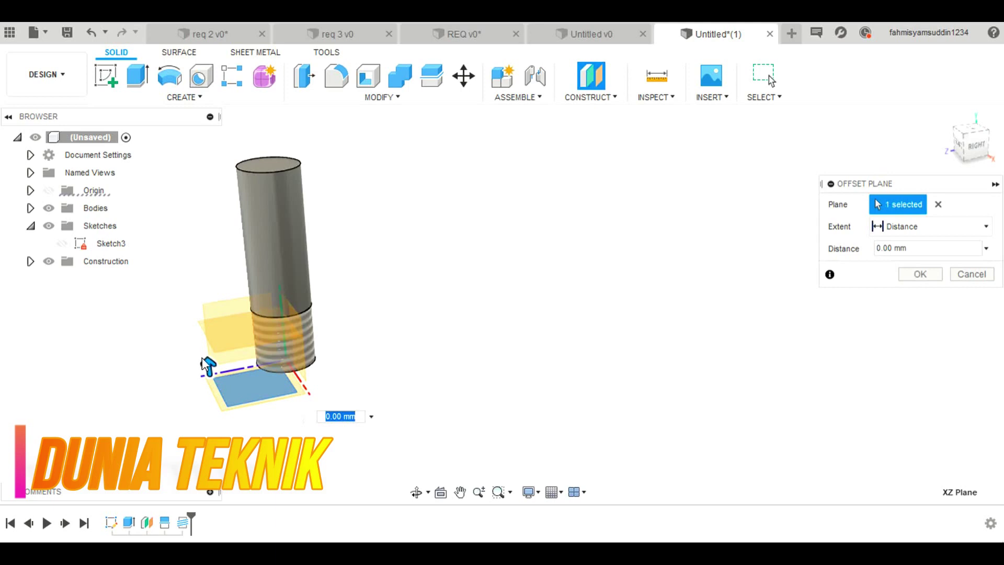
left_click_drag(207, 365, 198, 269)
type("23")
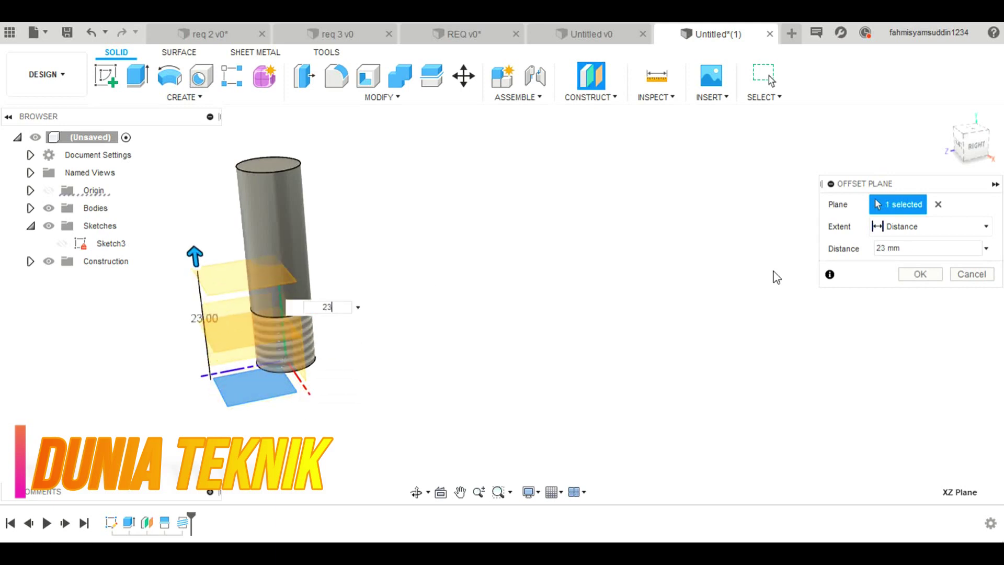
left_click(920, 276)
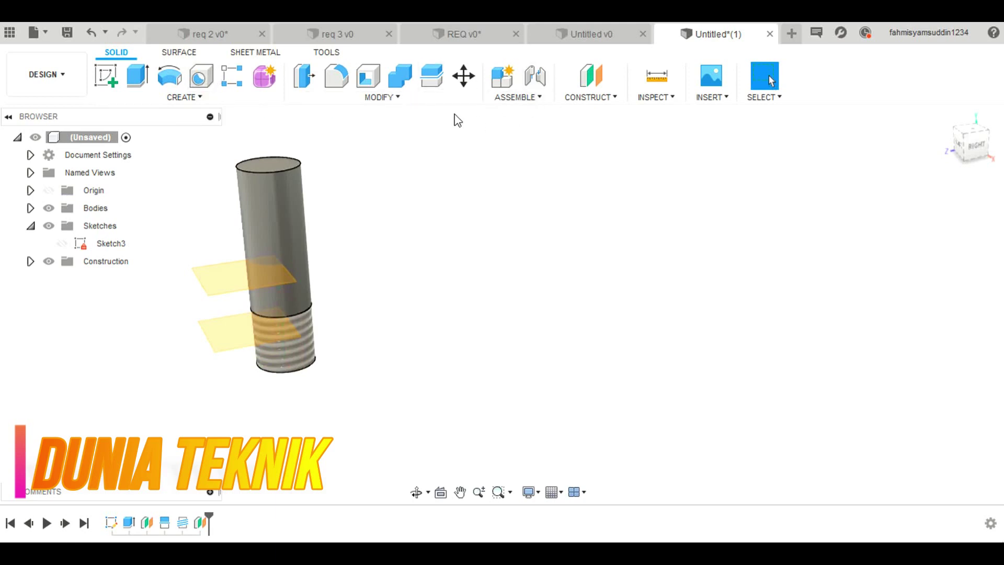
Step: Split the stud's unthreaded cylindrical face with the 23 mm offset plane
left_click(440, 100)
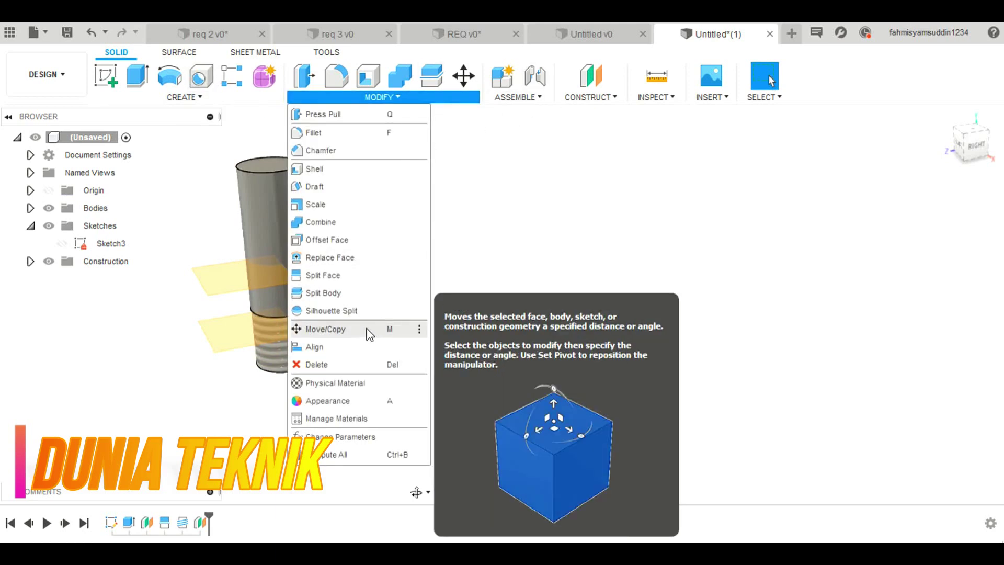
left_click(390, 277)
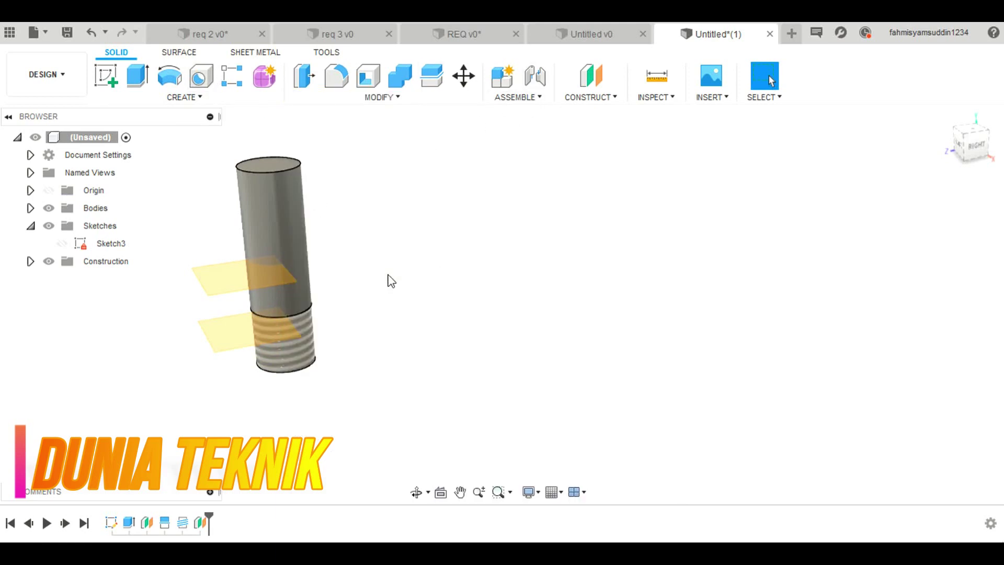
left_click(281, 212)
left_click(926, 225)
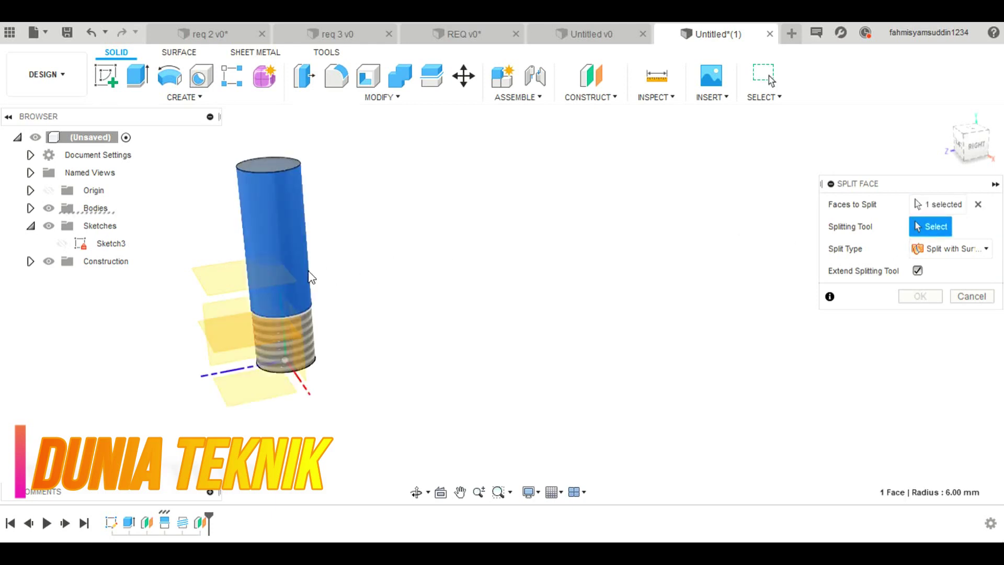
left_click(234, 267)
left_click(920, 251)
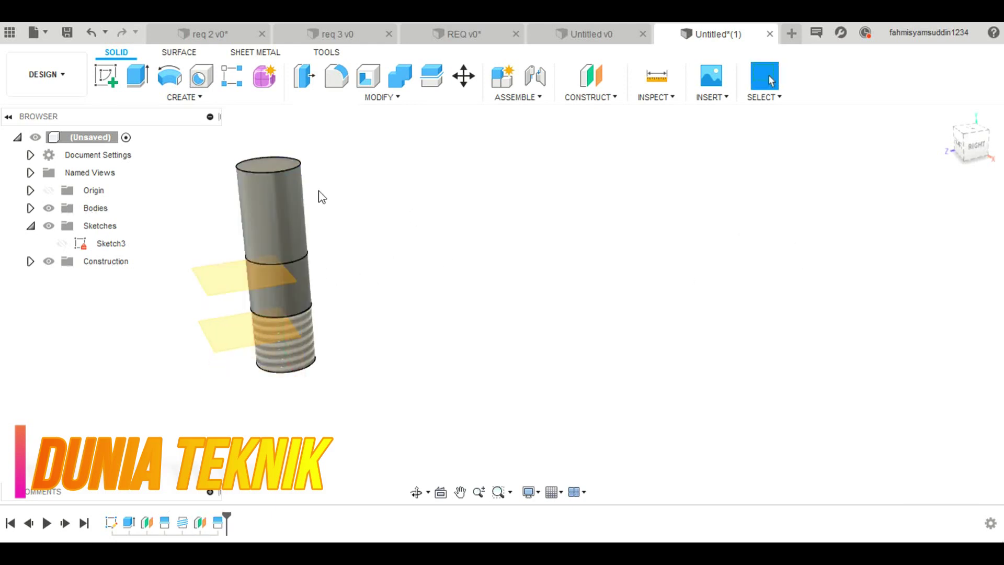
Step: Thread the stud's uppermost face section over its full length as ISO Metric M12x1.75, class 6g, right hand, not modeled
left_click(235, 100)
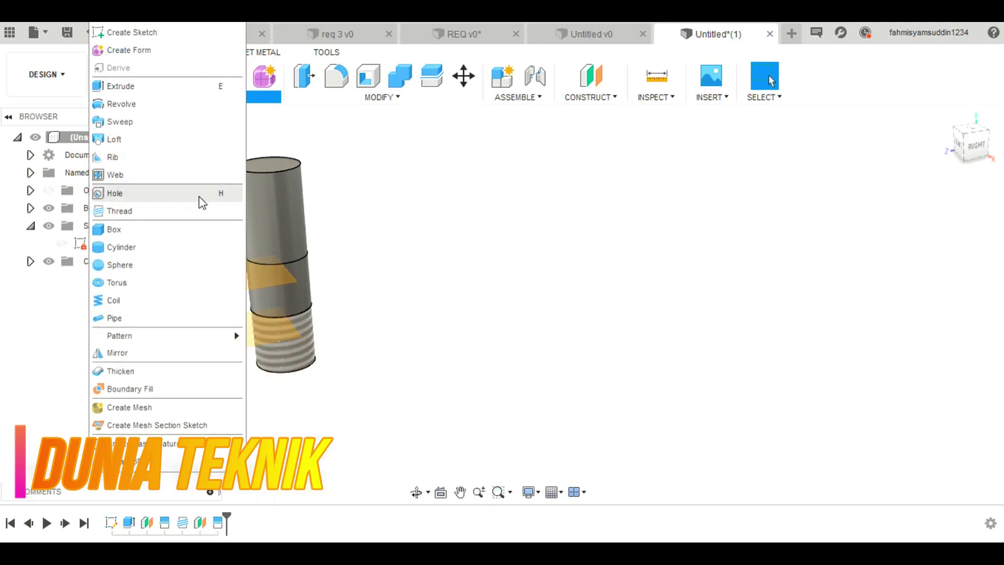
left_click(199, 211)
left_click(287, 219)
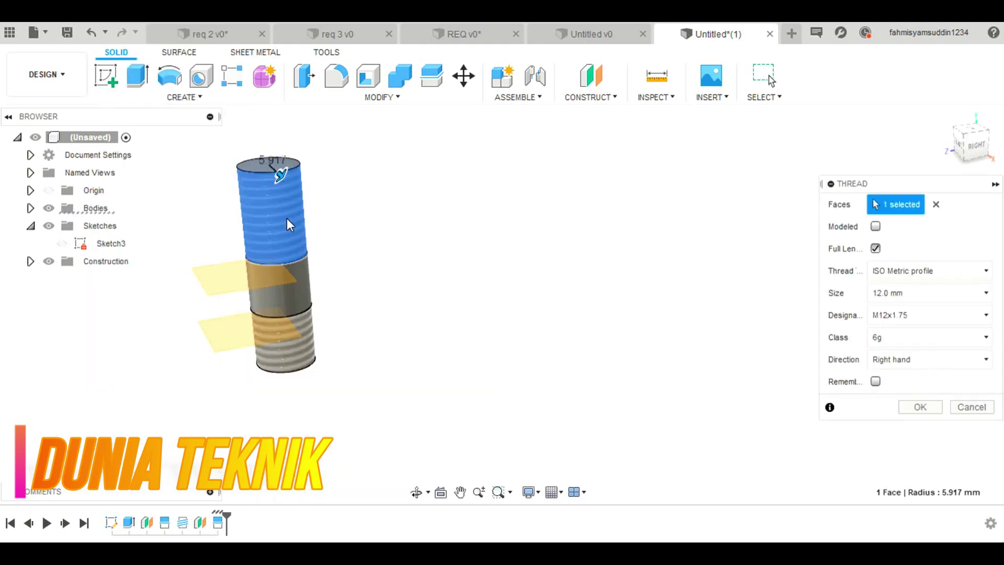
left_click(933, 407)
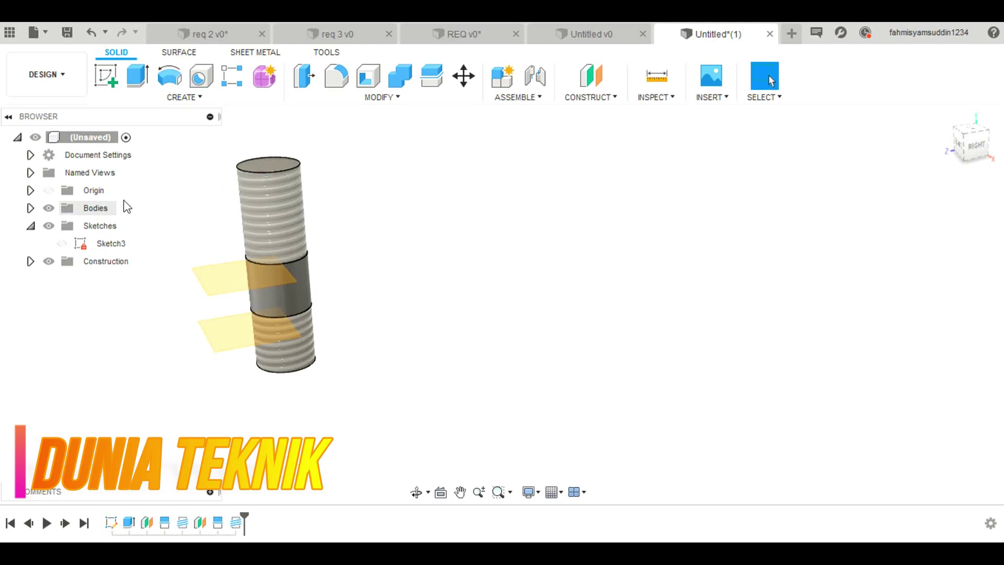
Step: Hide the construction planes around the stud
left_click(48, 262)
left_click(30, 262)
left_click(30, 261)
middle_click_drag(492, 183, 601, 249)
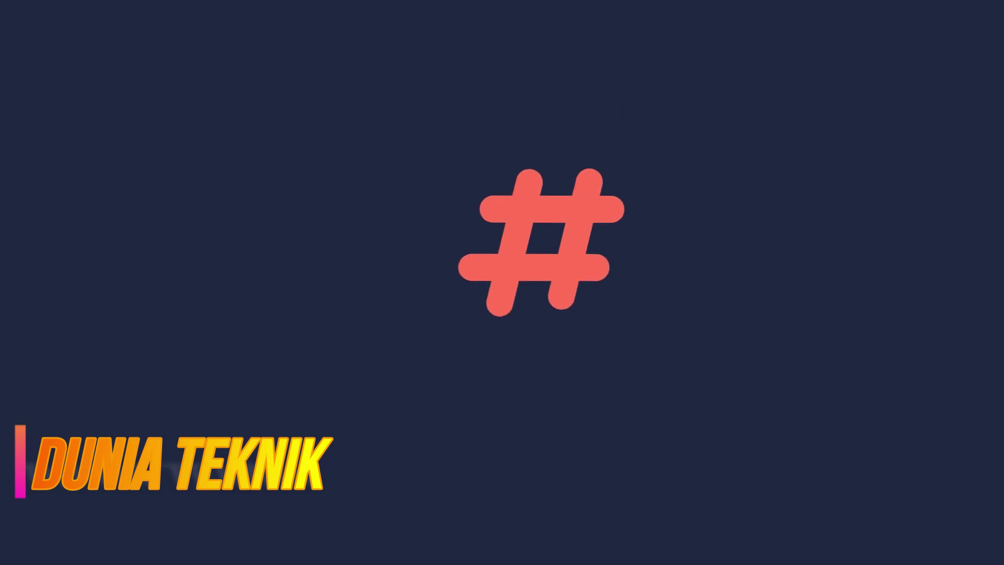